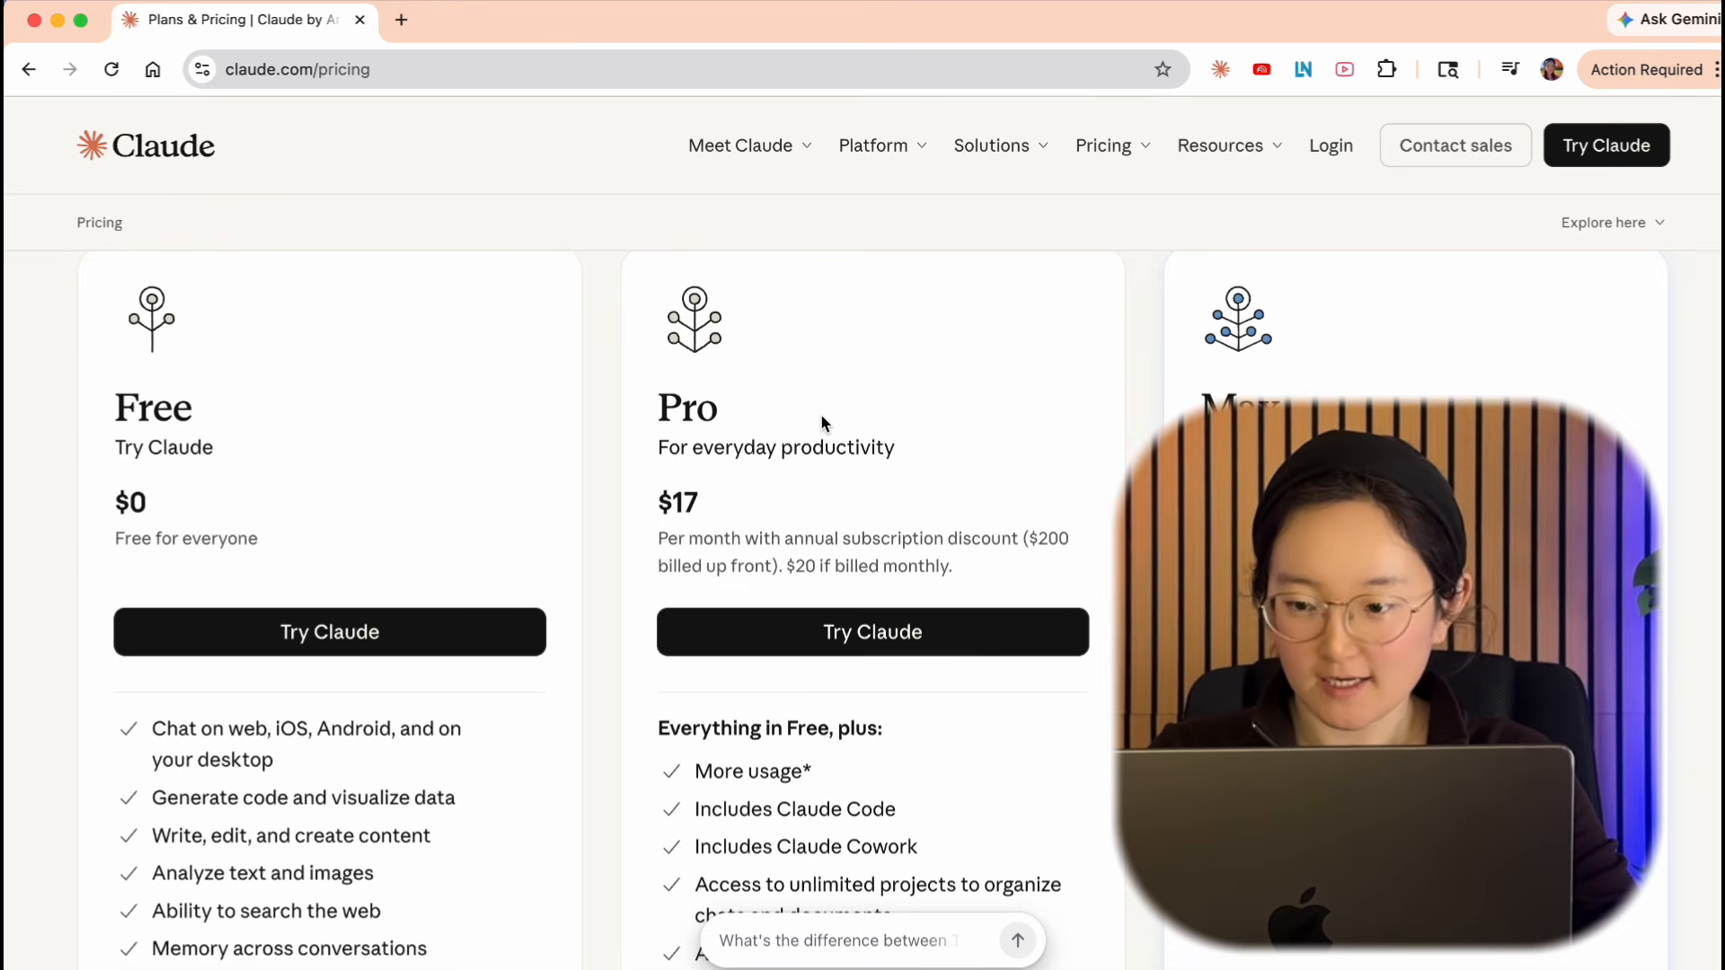
Switch to the Claude desktop app, look through its Cowork and Code modes, and return to Cowork.
{"action": "scroll", "coordinate": [829, 589], "scroll_direction": "down", "scroll_amount": 4}
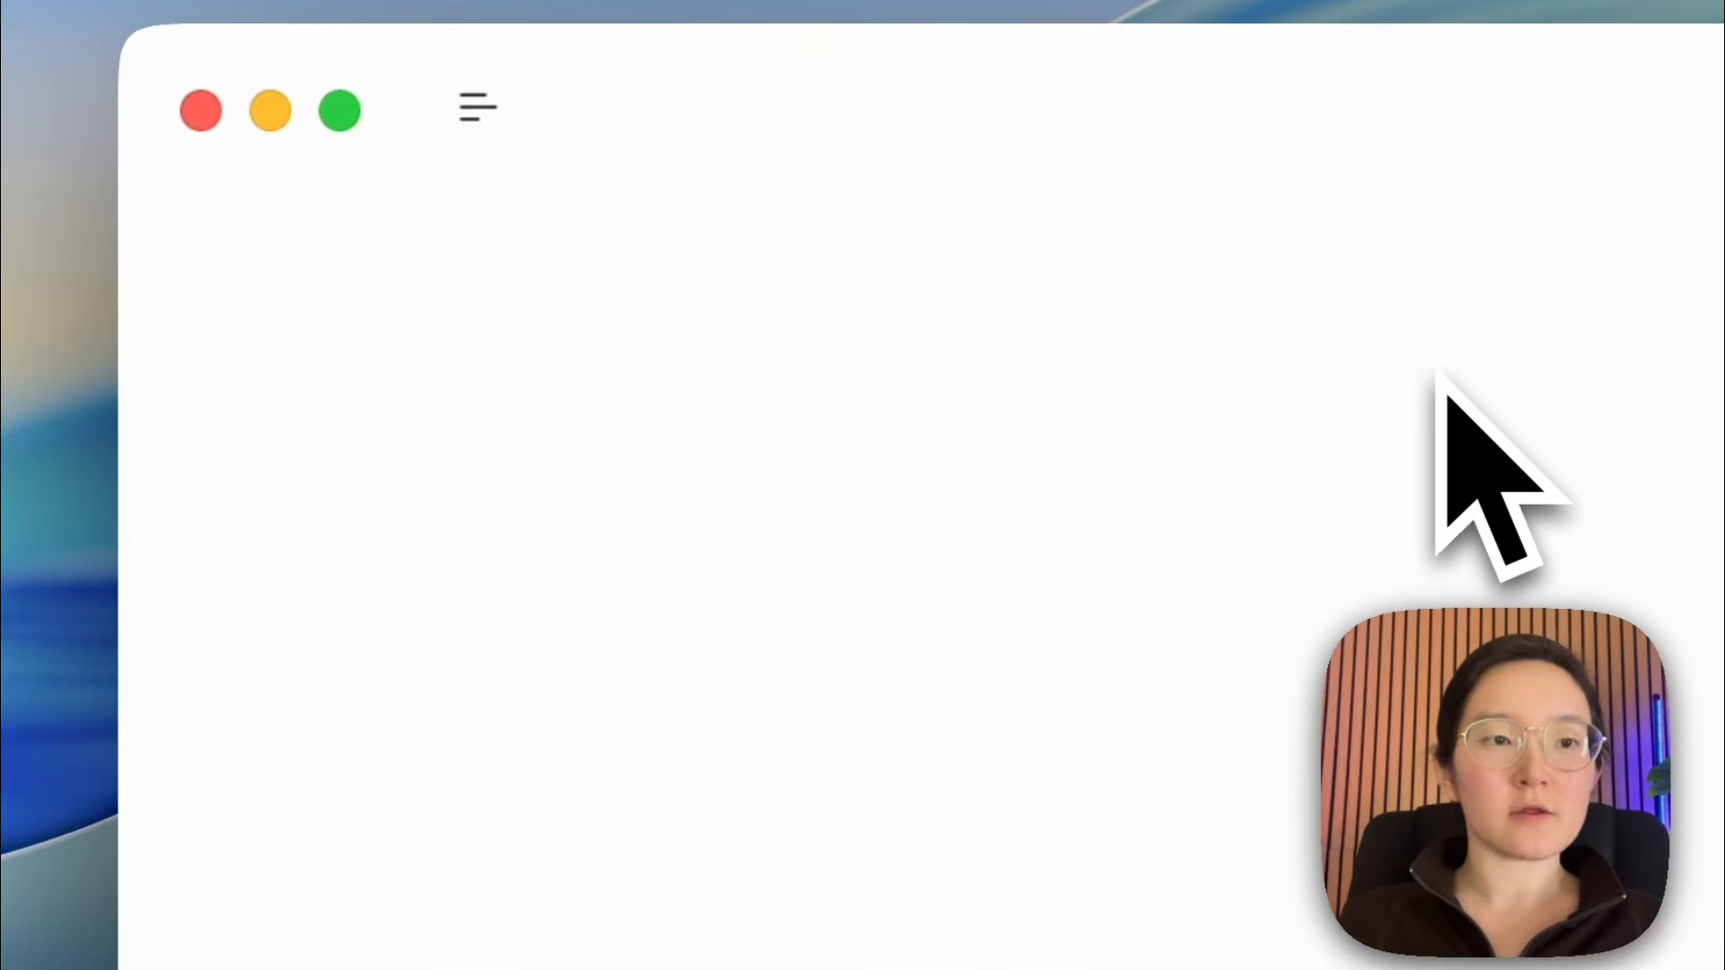
{"action": "mouse_move", "coordinate": [477, 105]}
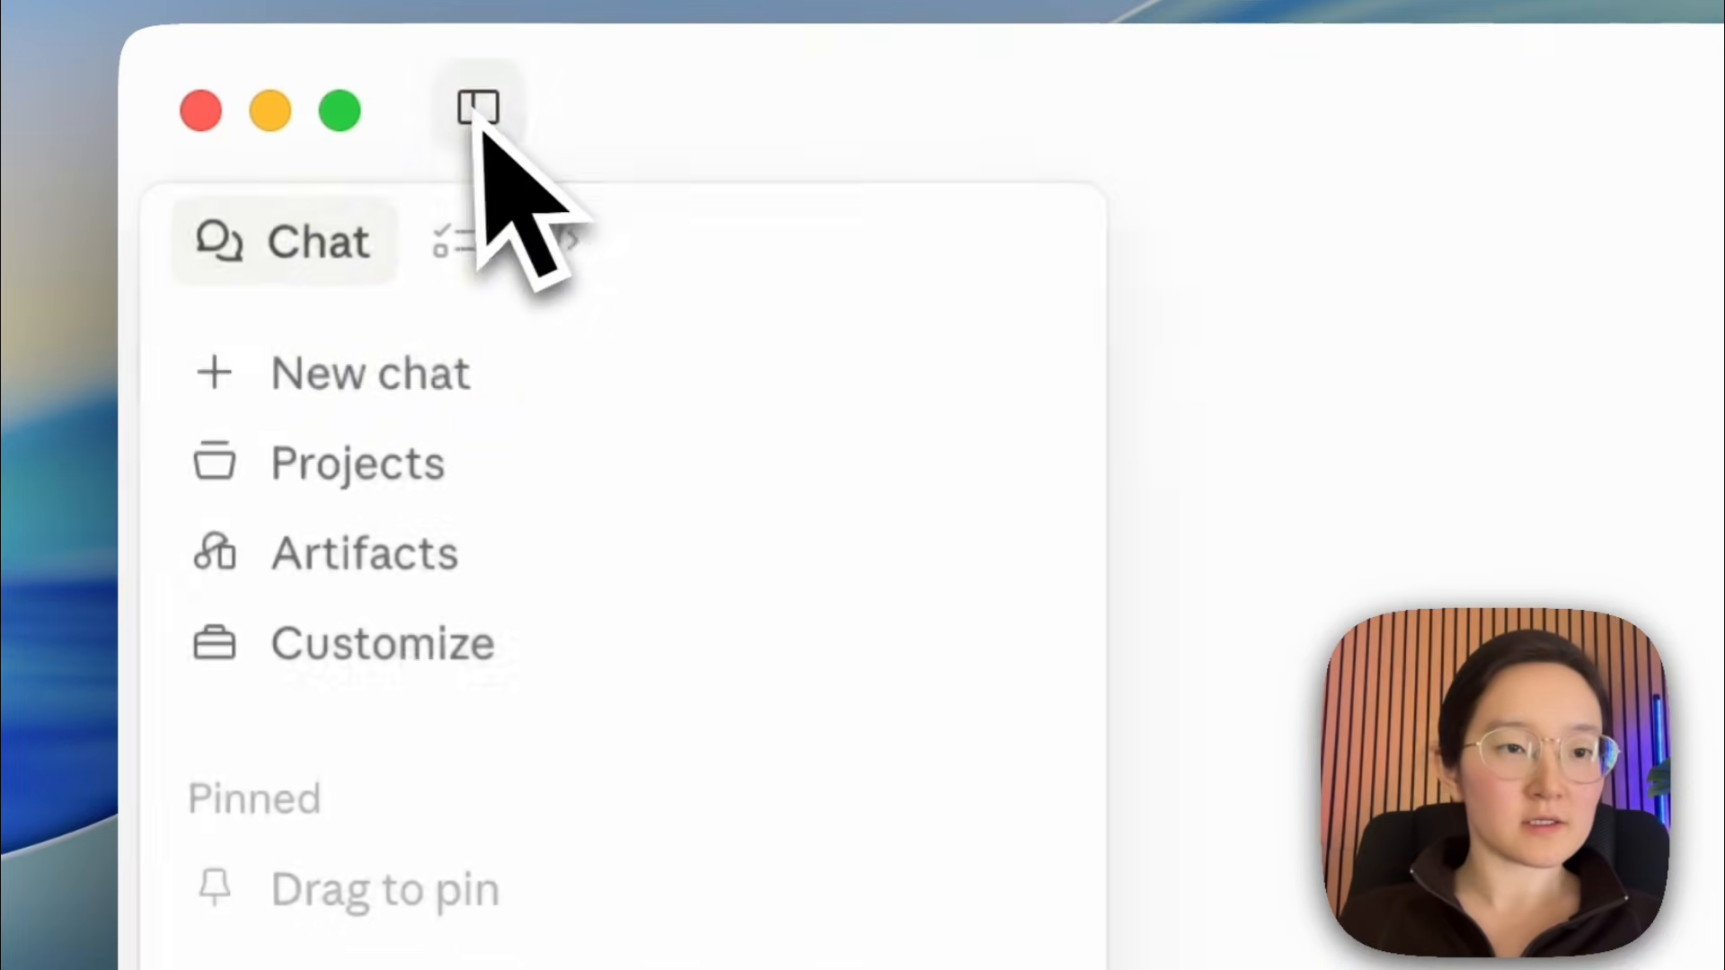
{"action": "left_click", "coordinate": [460, 270]}
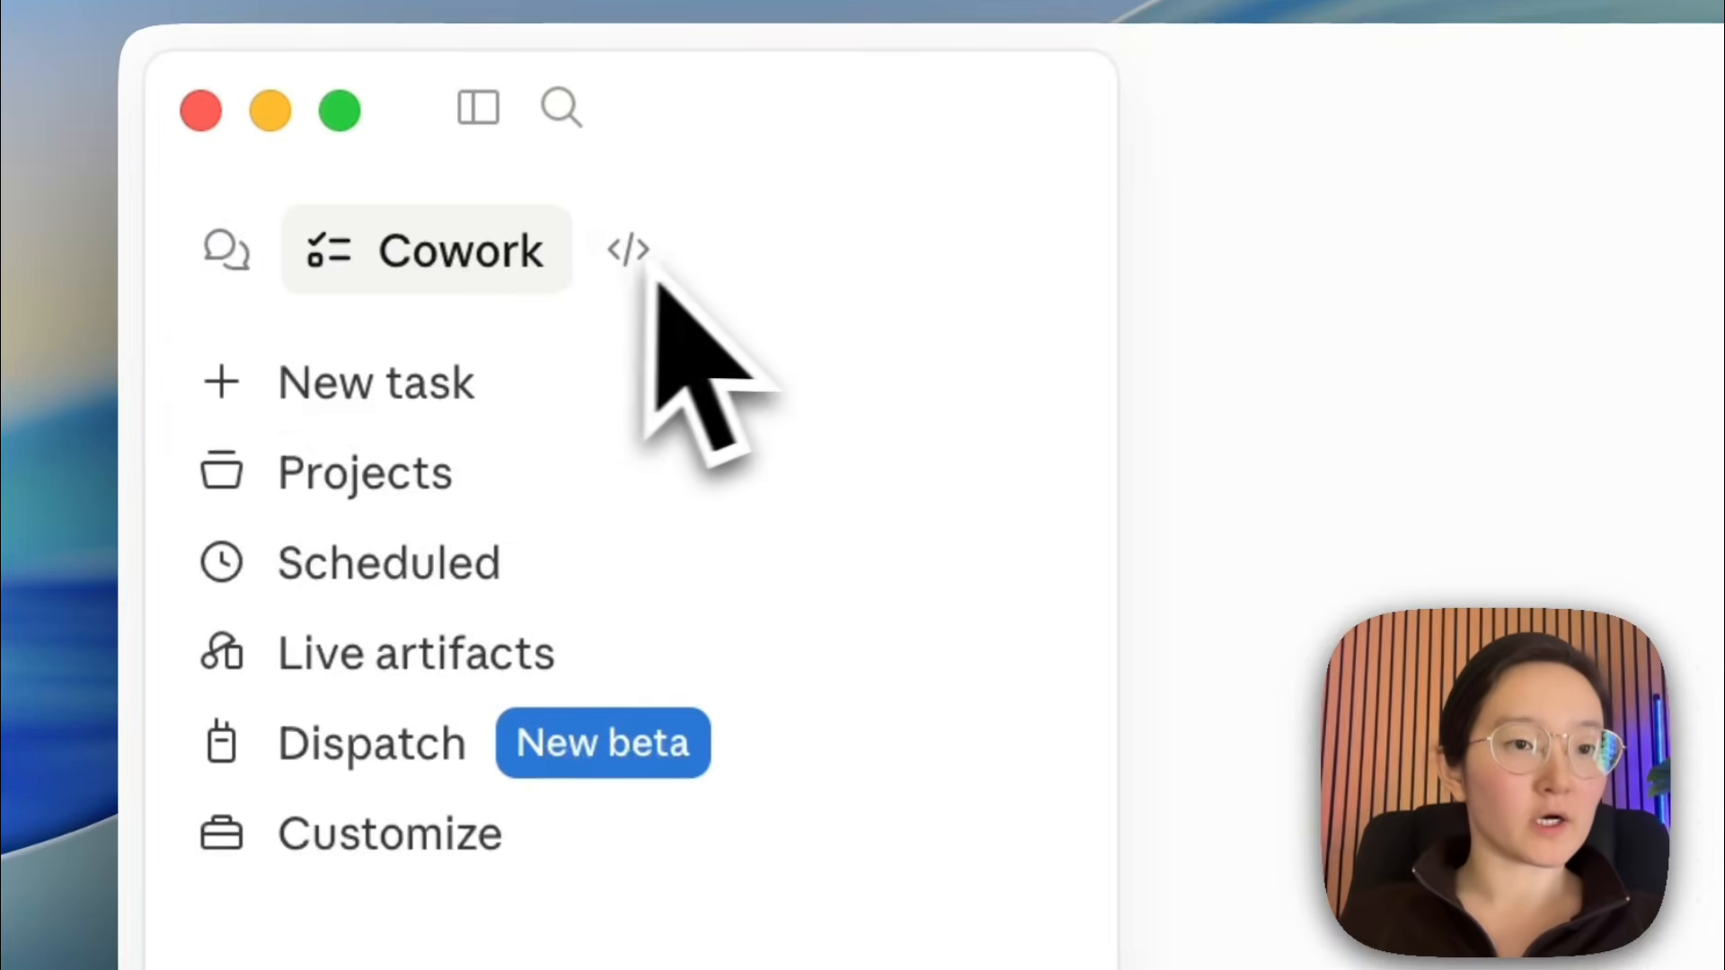
{"action": "left_click", "coordinate": [640, 259]}
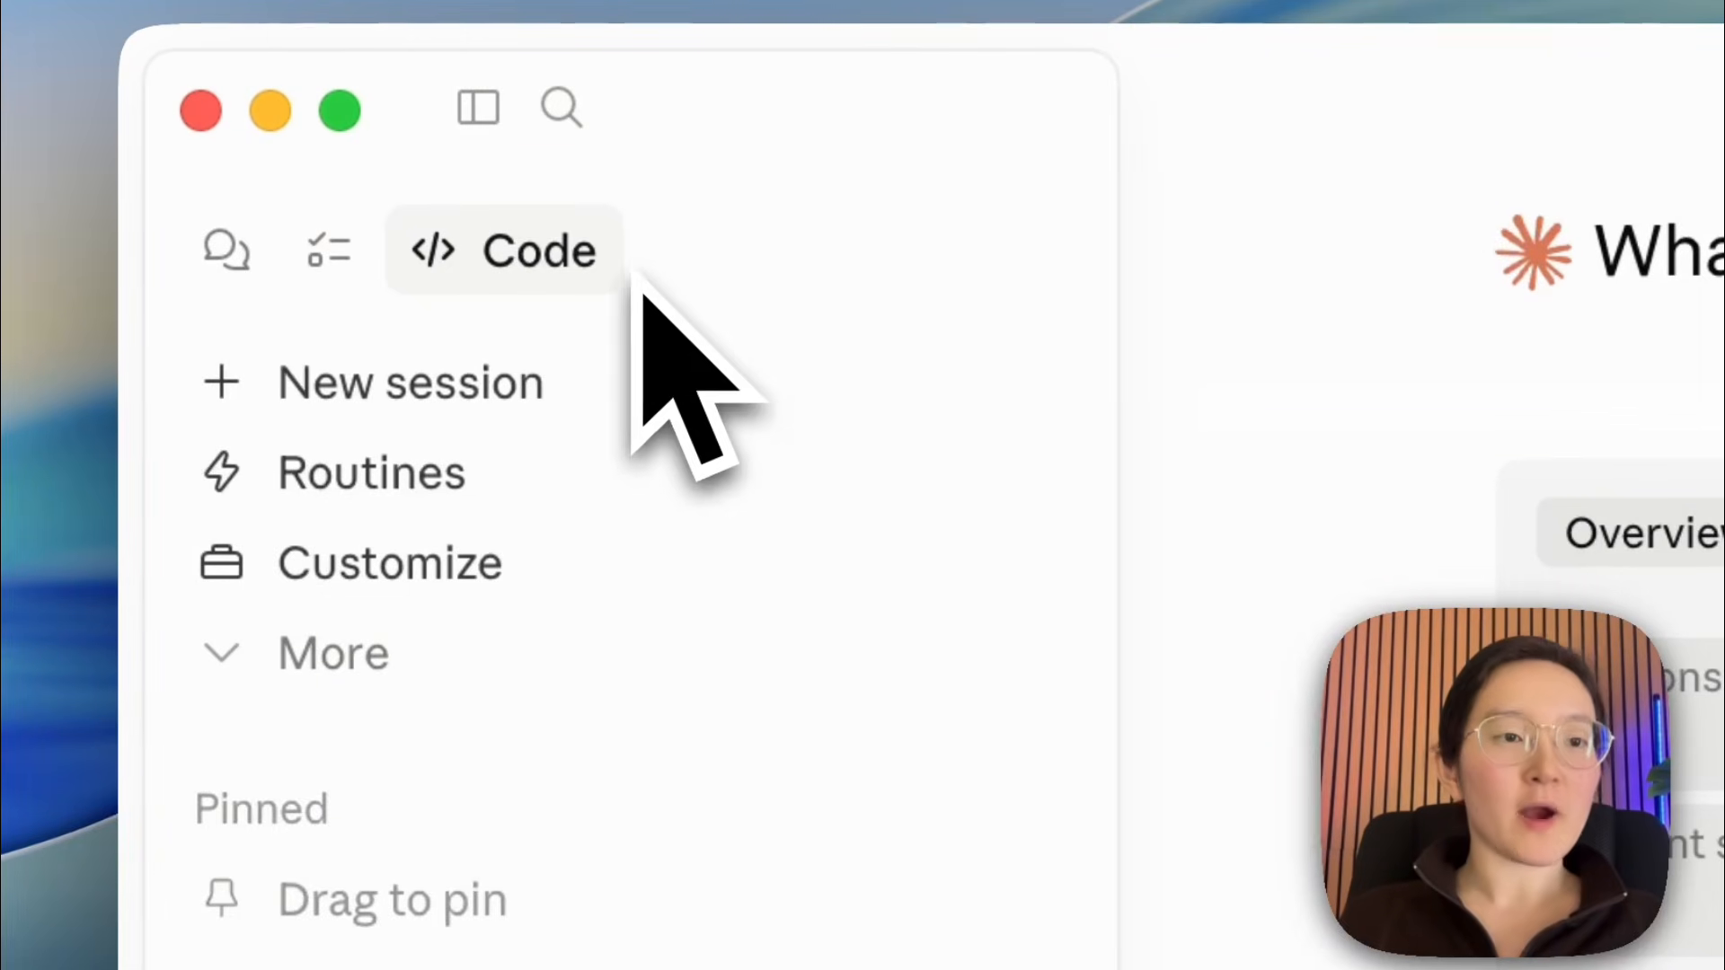
{"action": "left_click", "coordinate": [342, 266]}
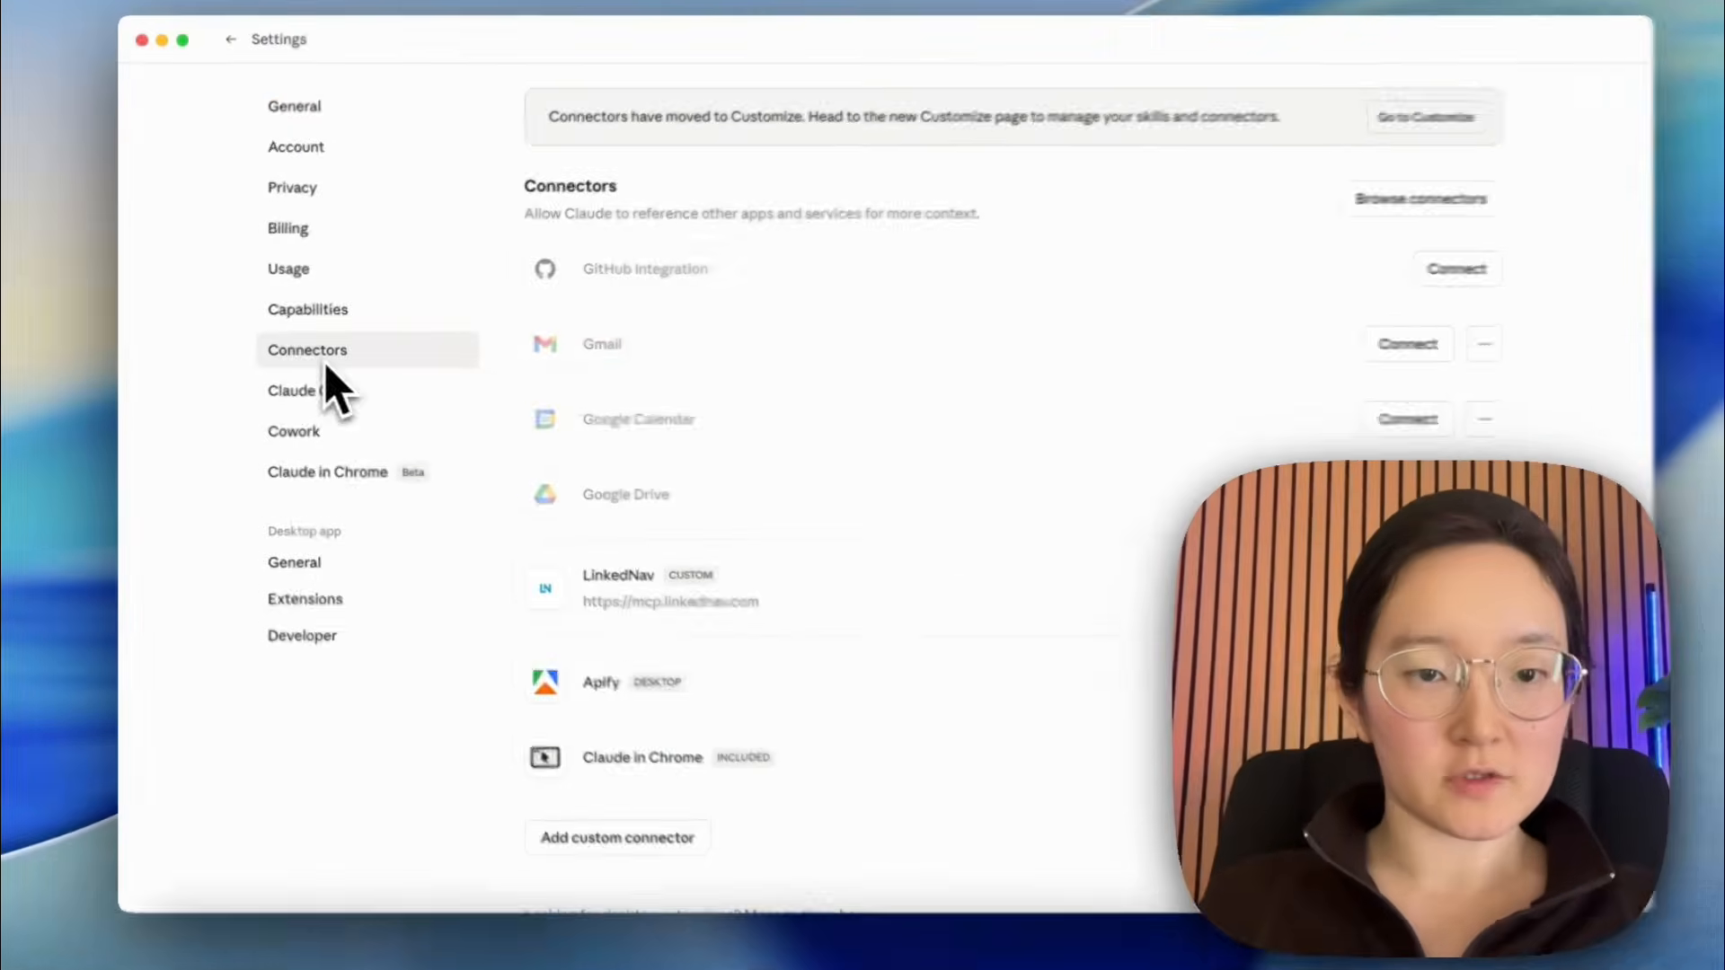
Review the connectors listed in the settings and go to the Customize page that manages them.
{"action": "scroll", "coordinate": [619, 446], "scroll_direction": "down", "scroll_amount": 2}
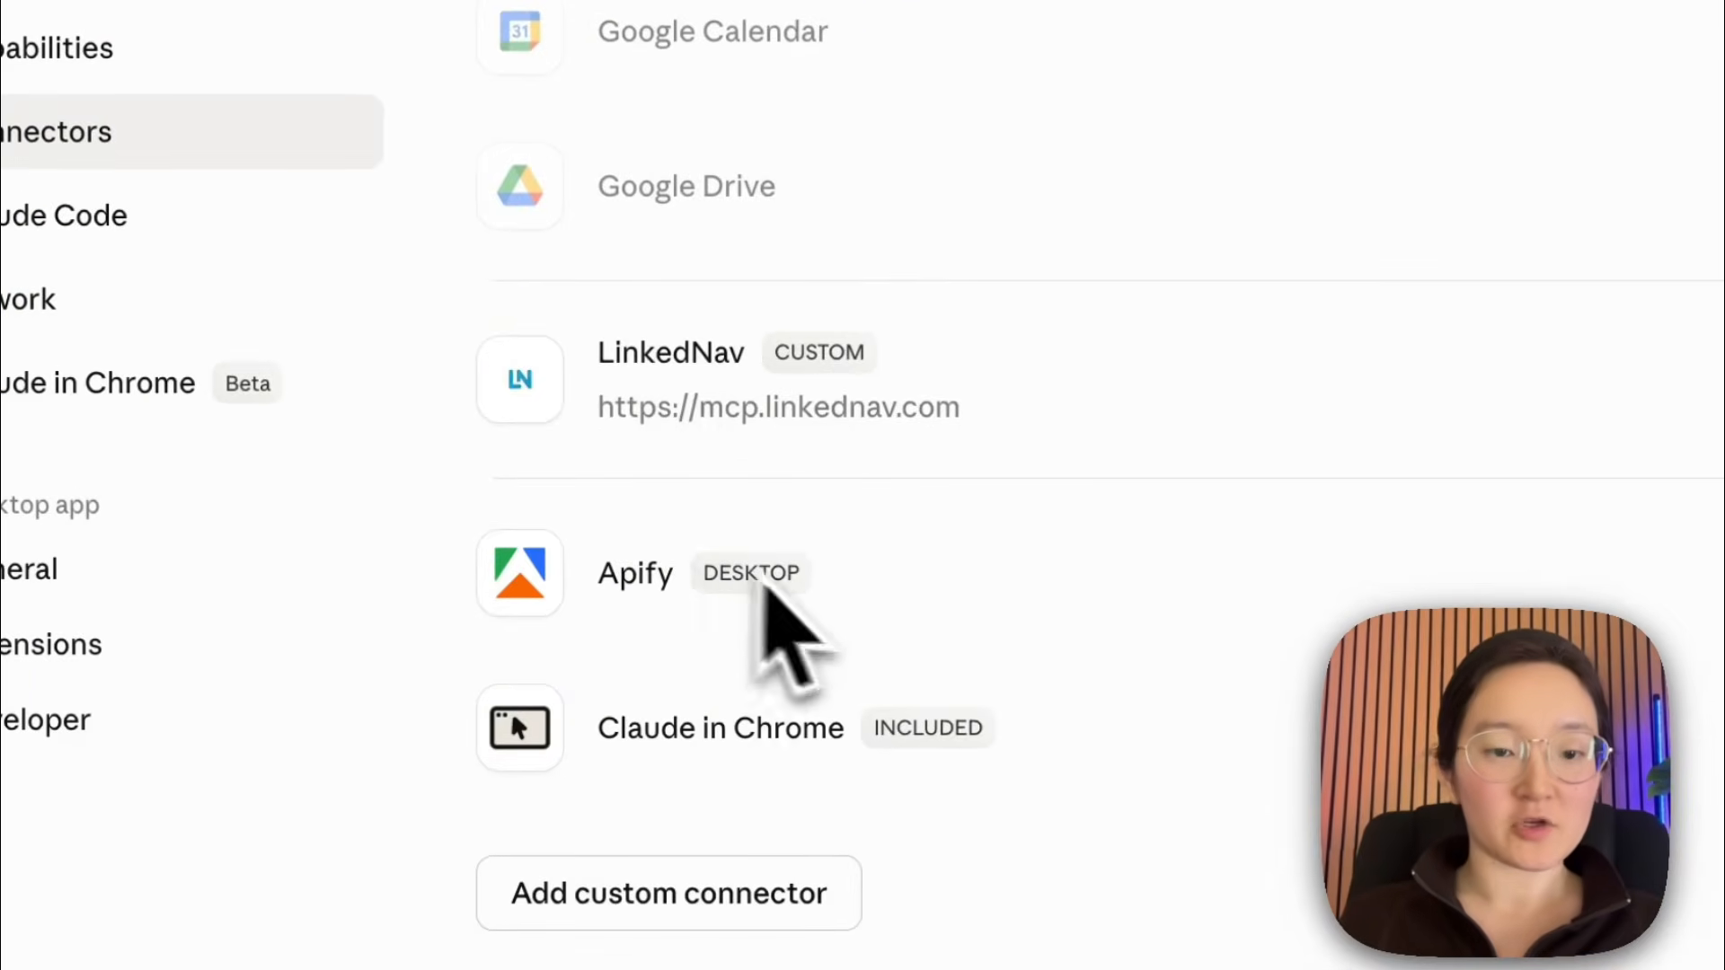
{"action": "scroll", "coordinate": [813, 602], "scroll_direction": "up", "scroll_amount": 1}
{"action": "left_click_drag", "start_coordinate": [589, 503], "coordinate": [1016, 511]}
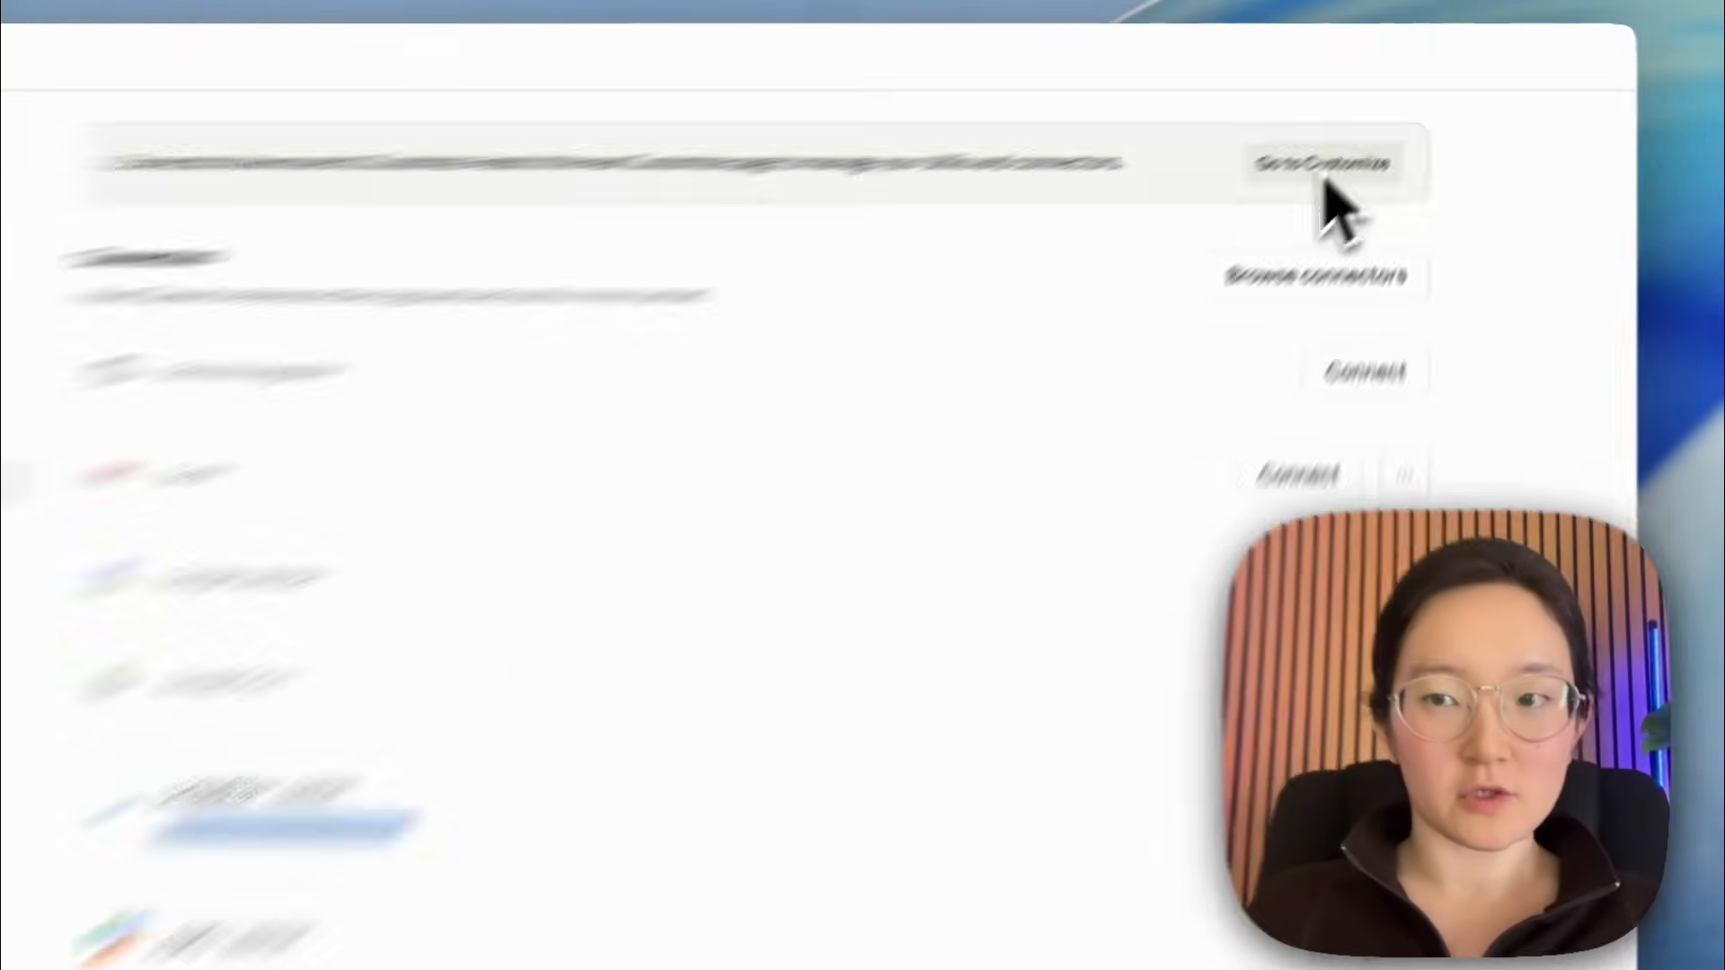
{"action": "left_click", "coordinate": [1325, 166]}
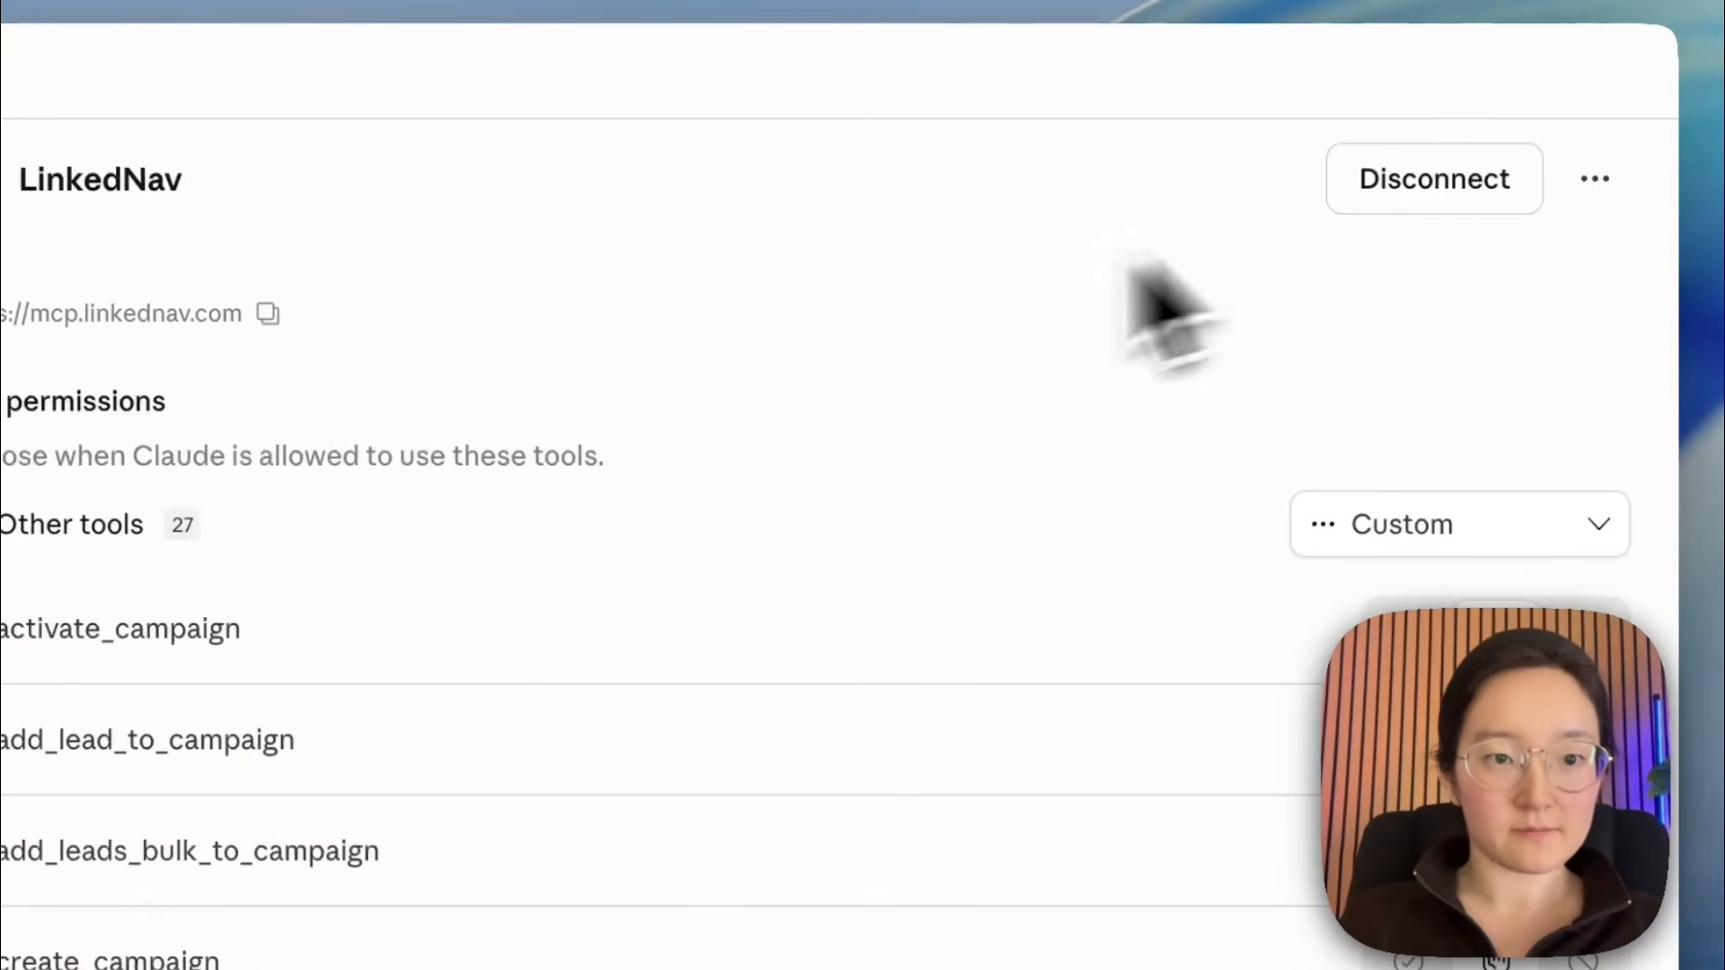
Inspect the form for adding a custom connector, including its name and remote MCP server URL fields, and cancel it.
{"action": "left_click", "coordinate": [570, 147]}
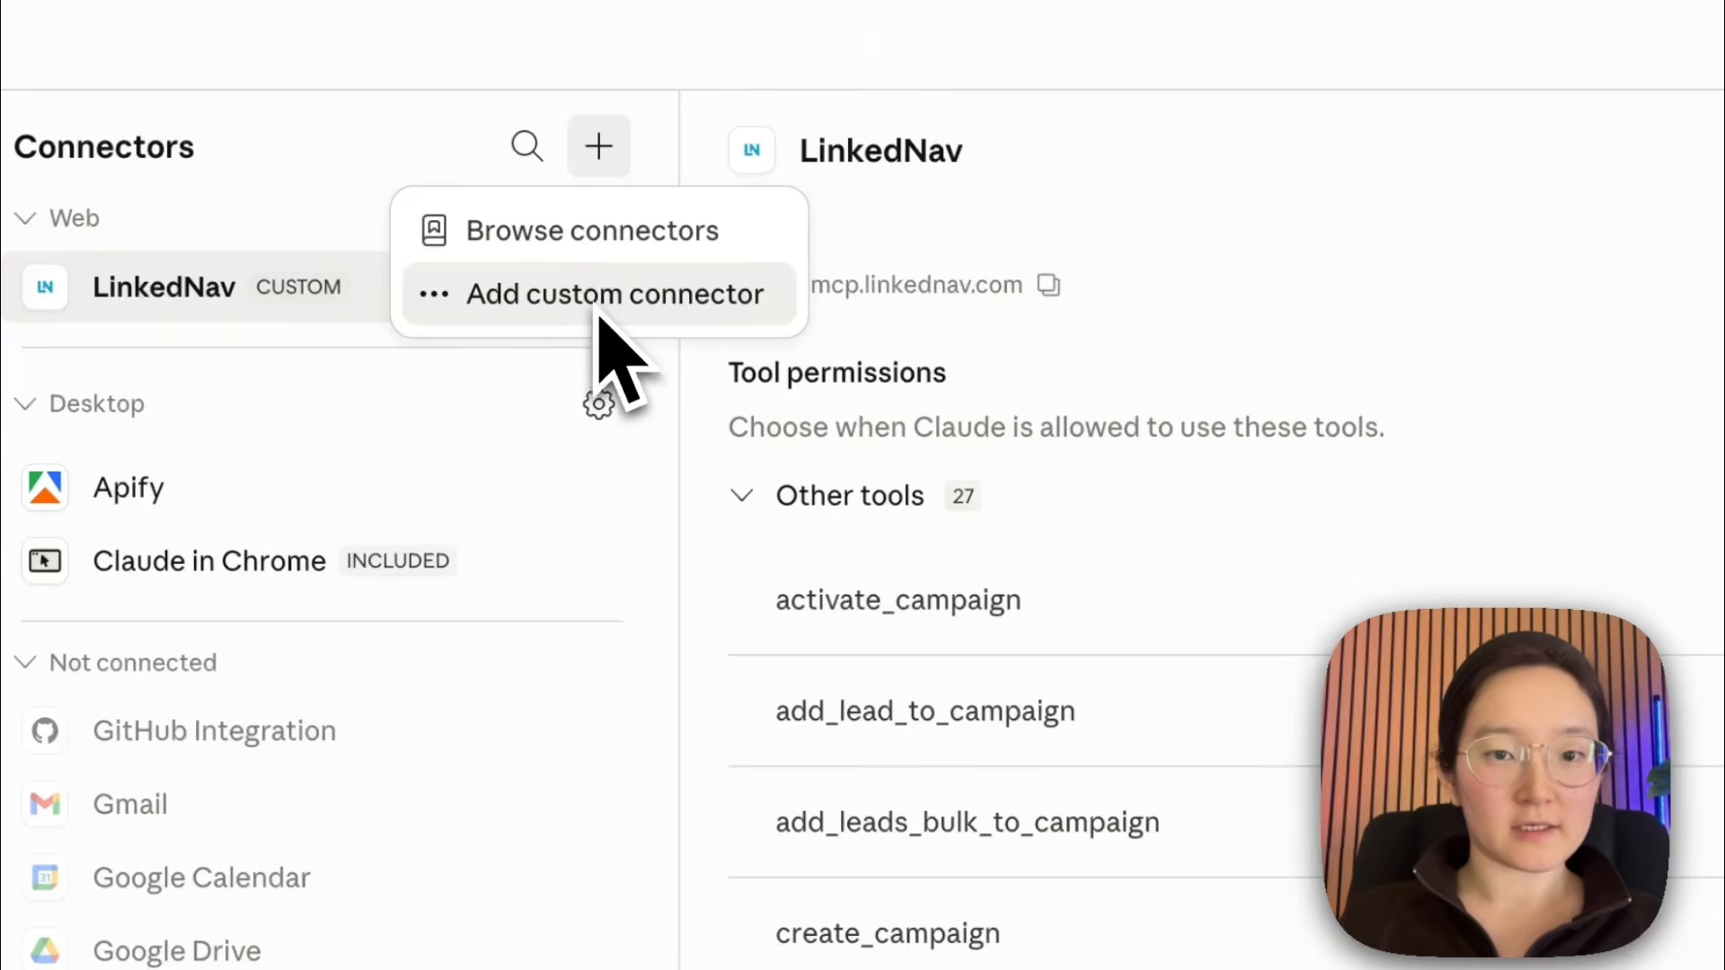
{"action": "left_click", "coordinate": [597, 296]}
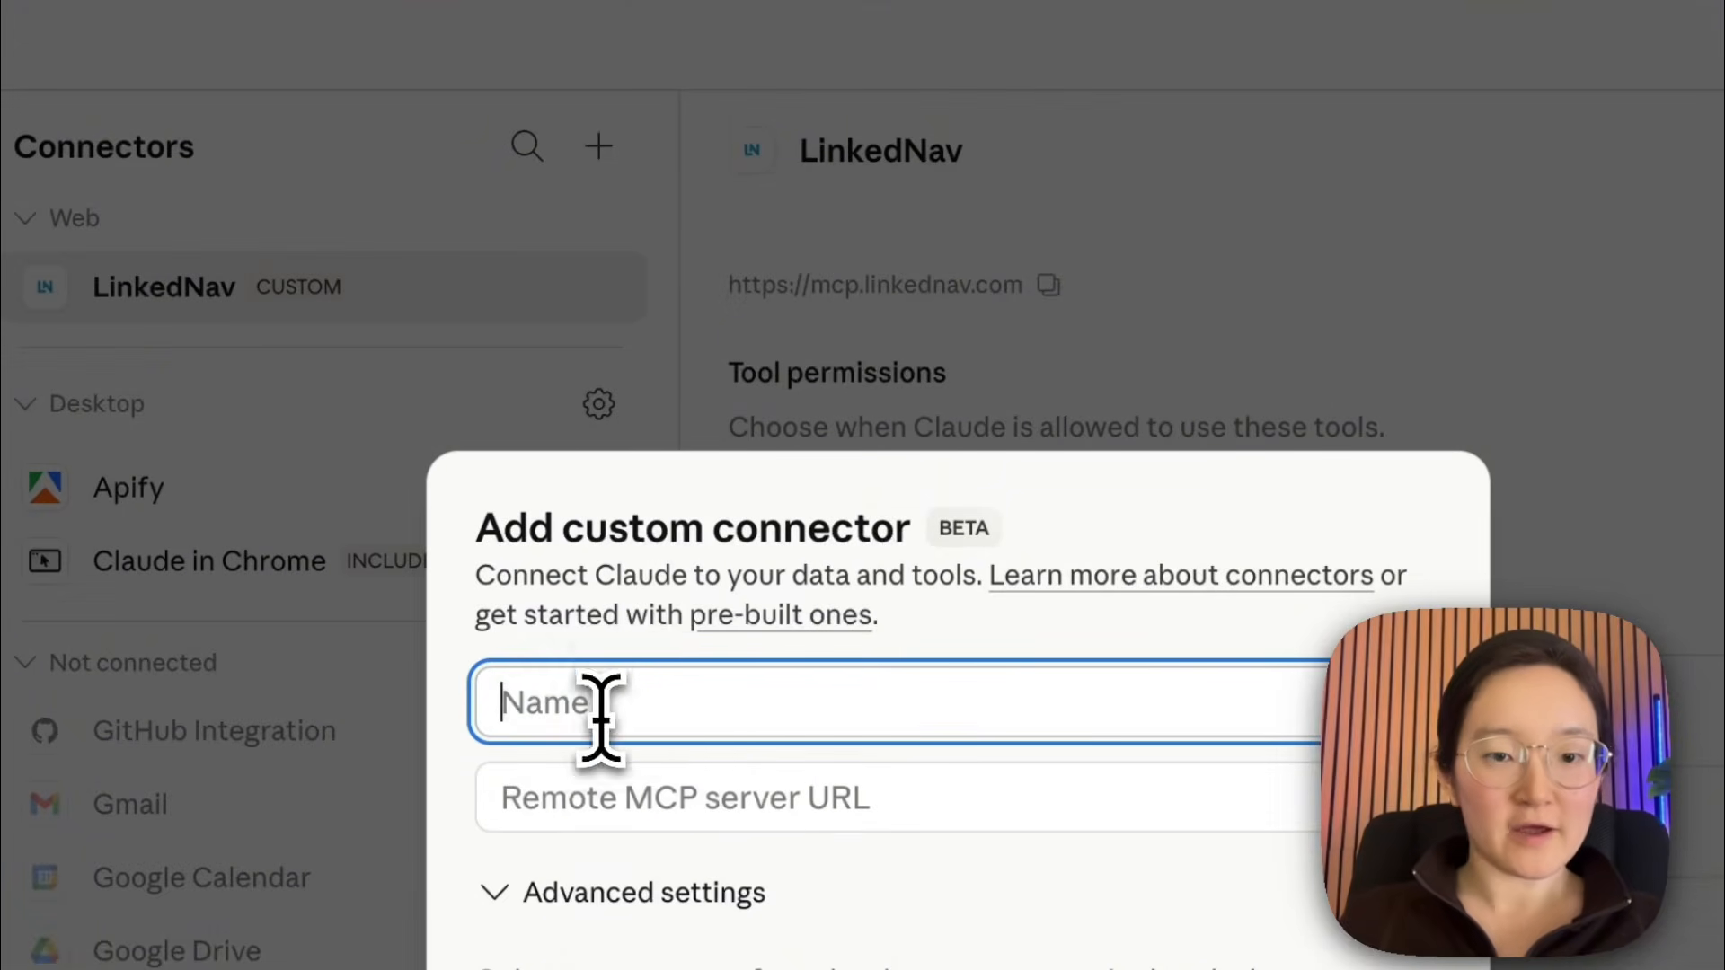
{"action": "left_click", "coordinate": [557, 790]}
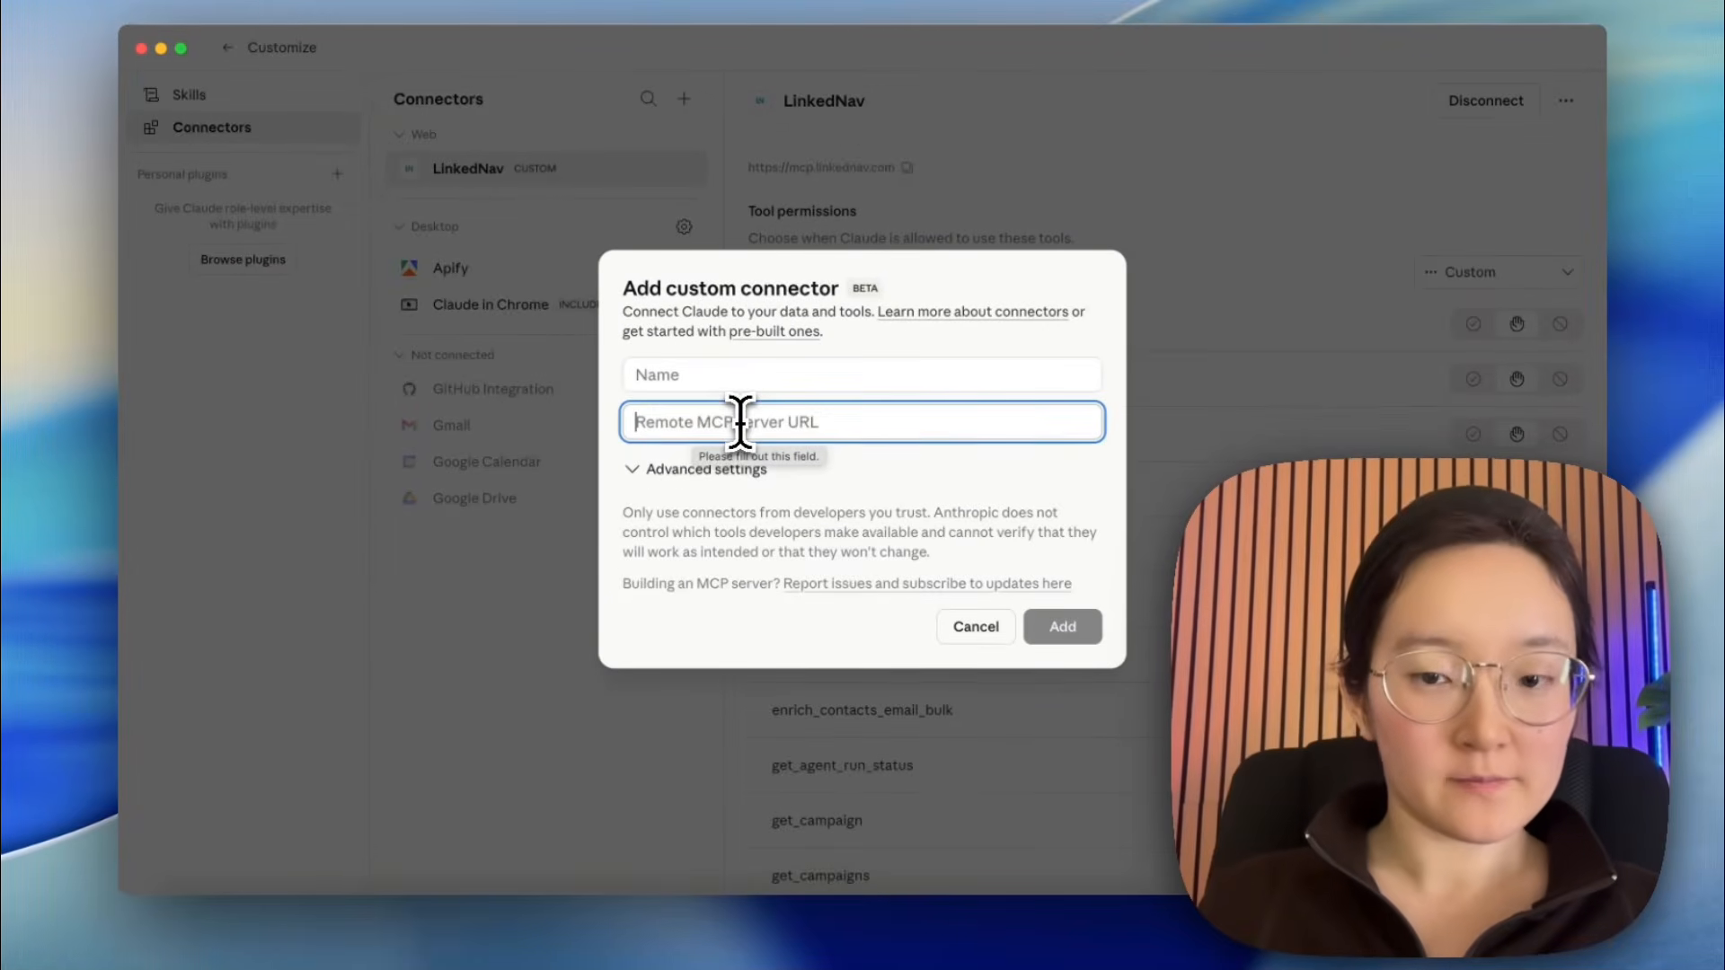
{"action": "left_click", "coordinate": [977, 627]}
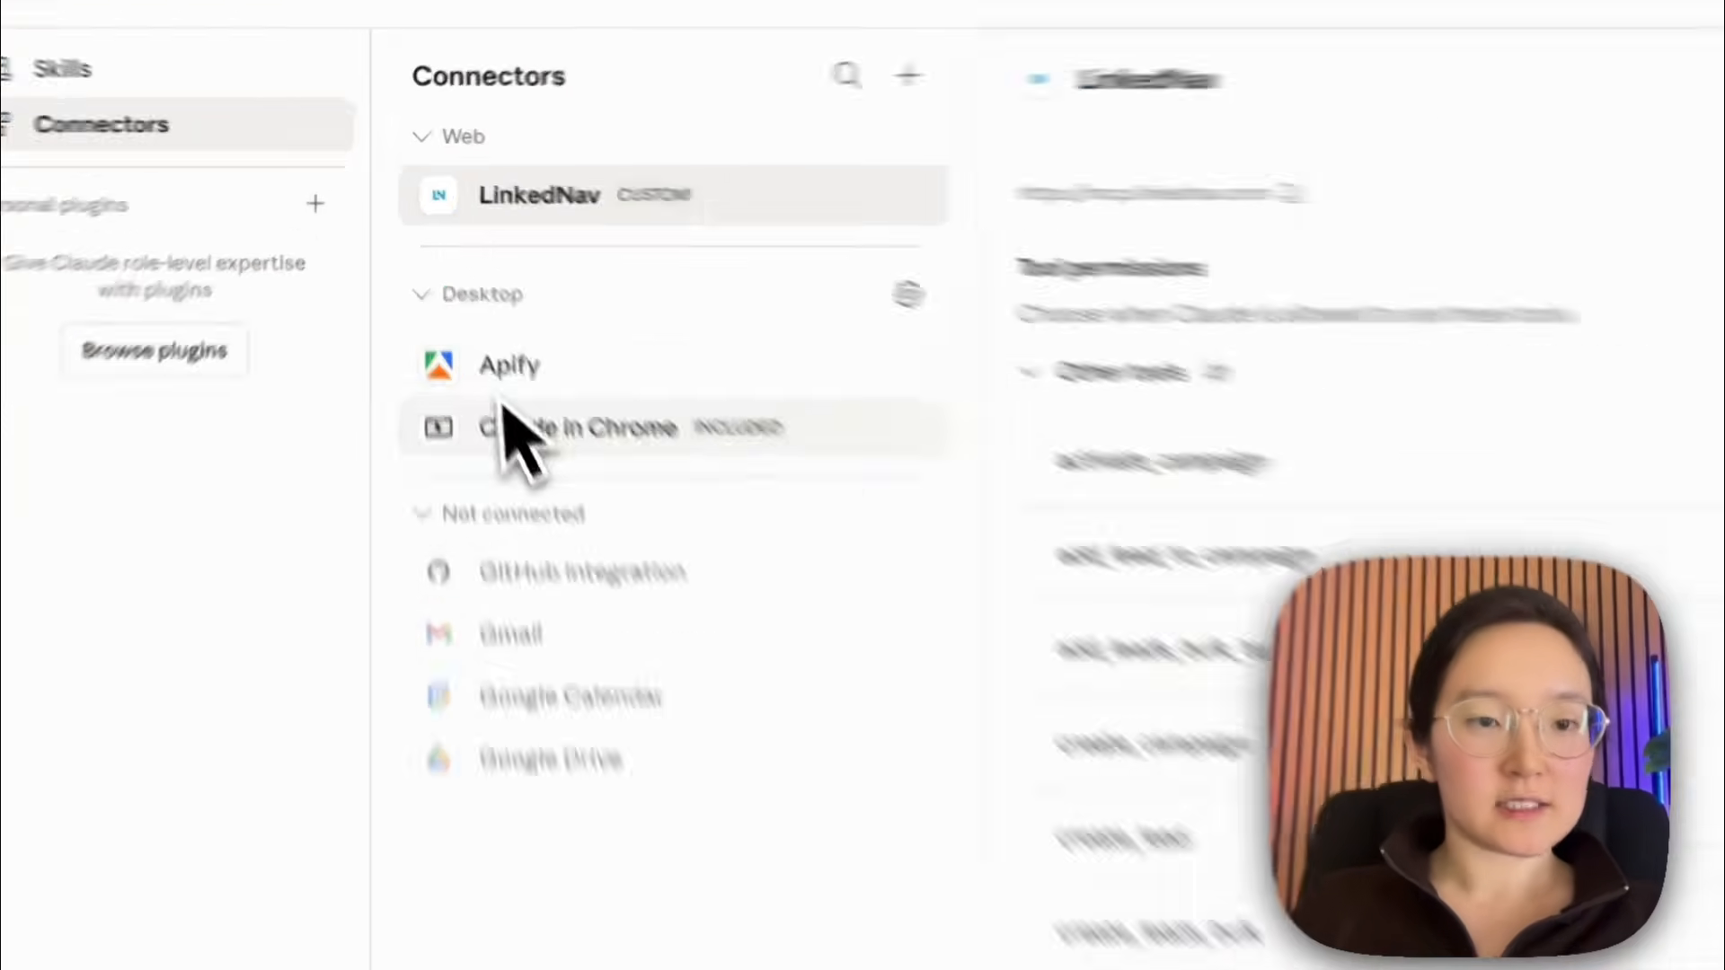
Inspect the Apify connector's configuration and its required API token field.
{"action": "left_click", "coordinate": [446, 275]}
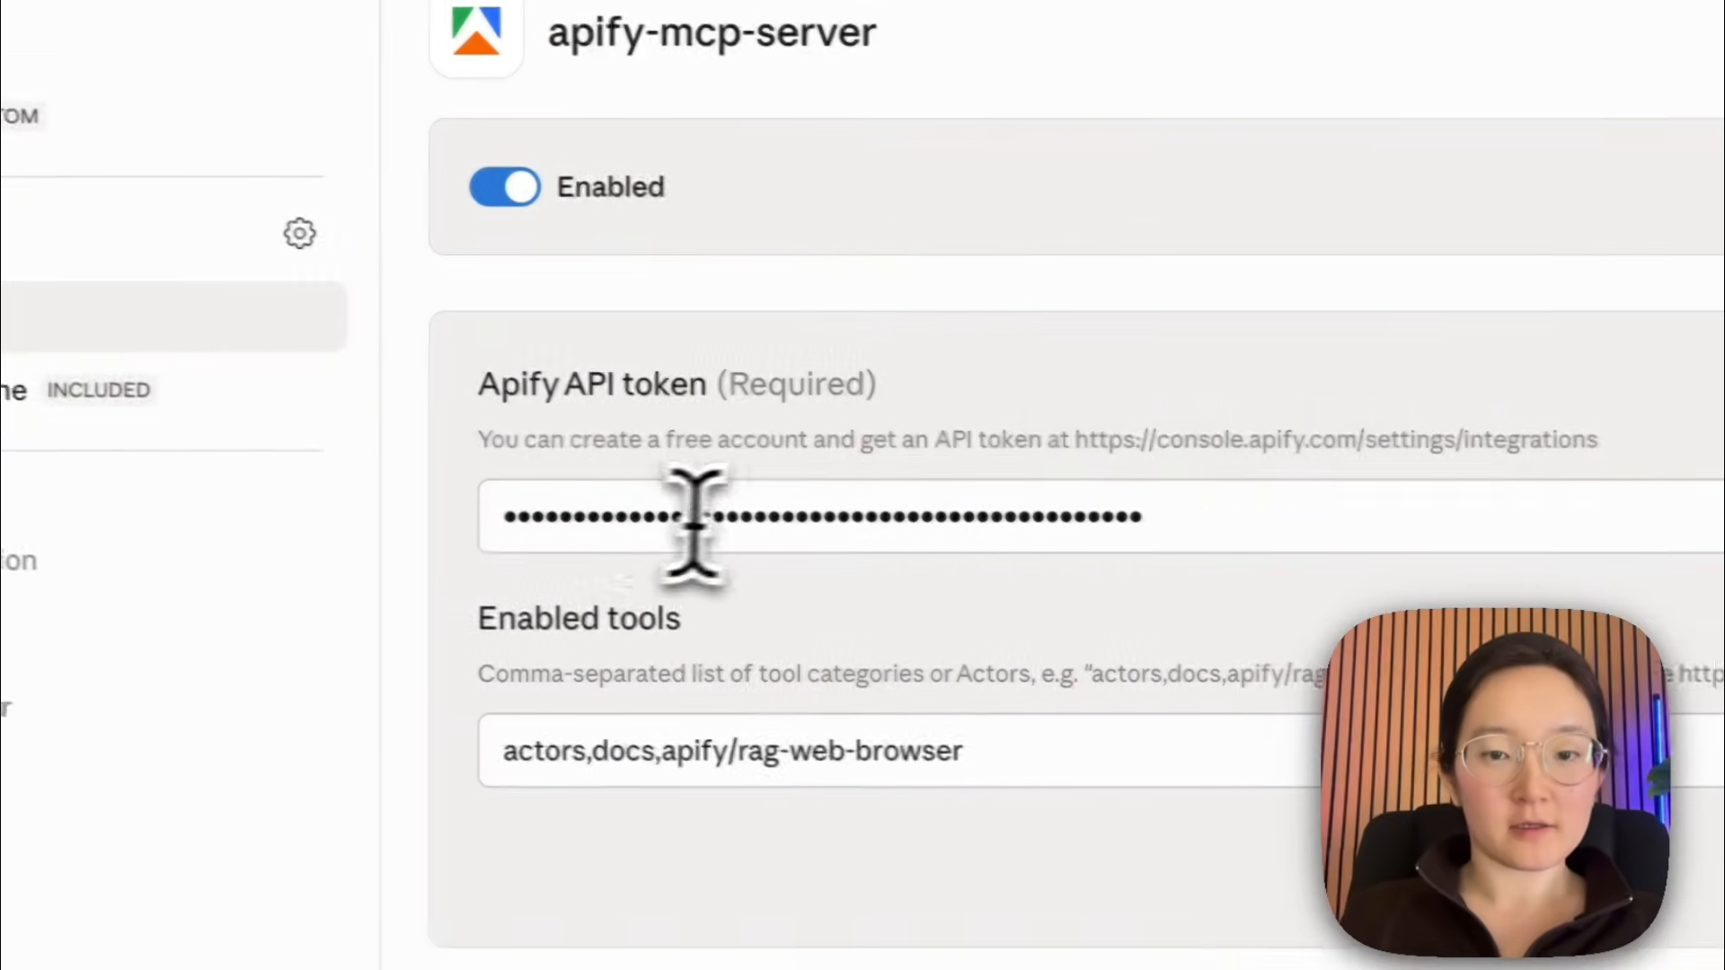
{"action": "double_click", "coordinate": [694, 516]}
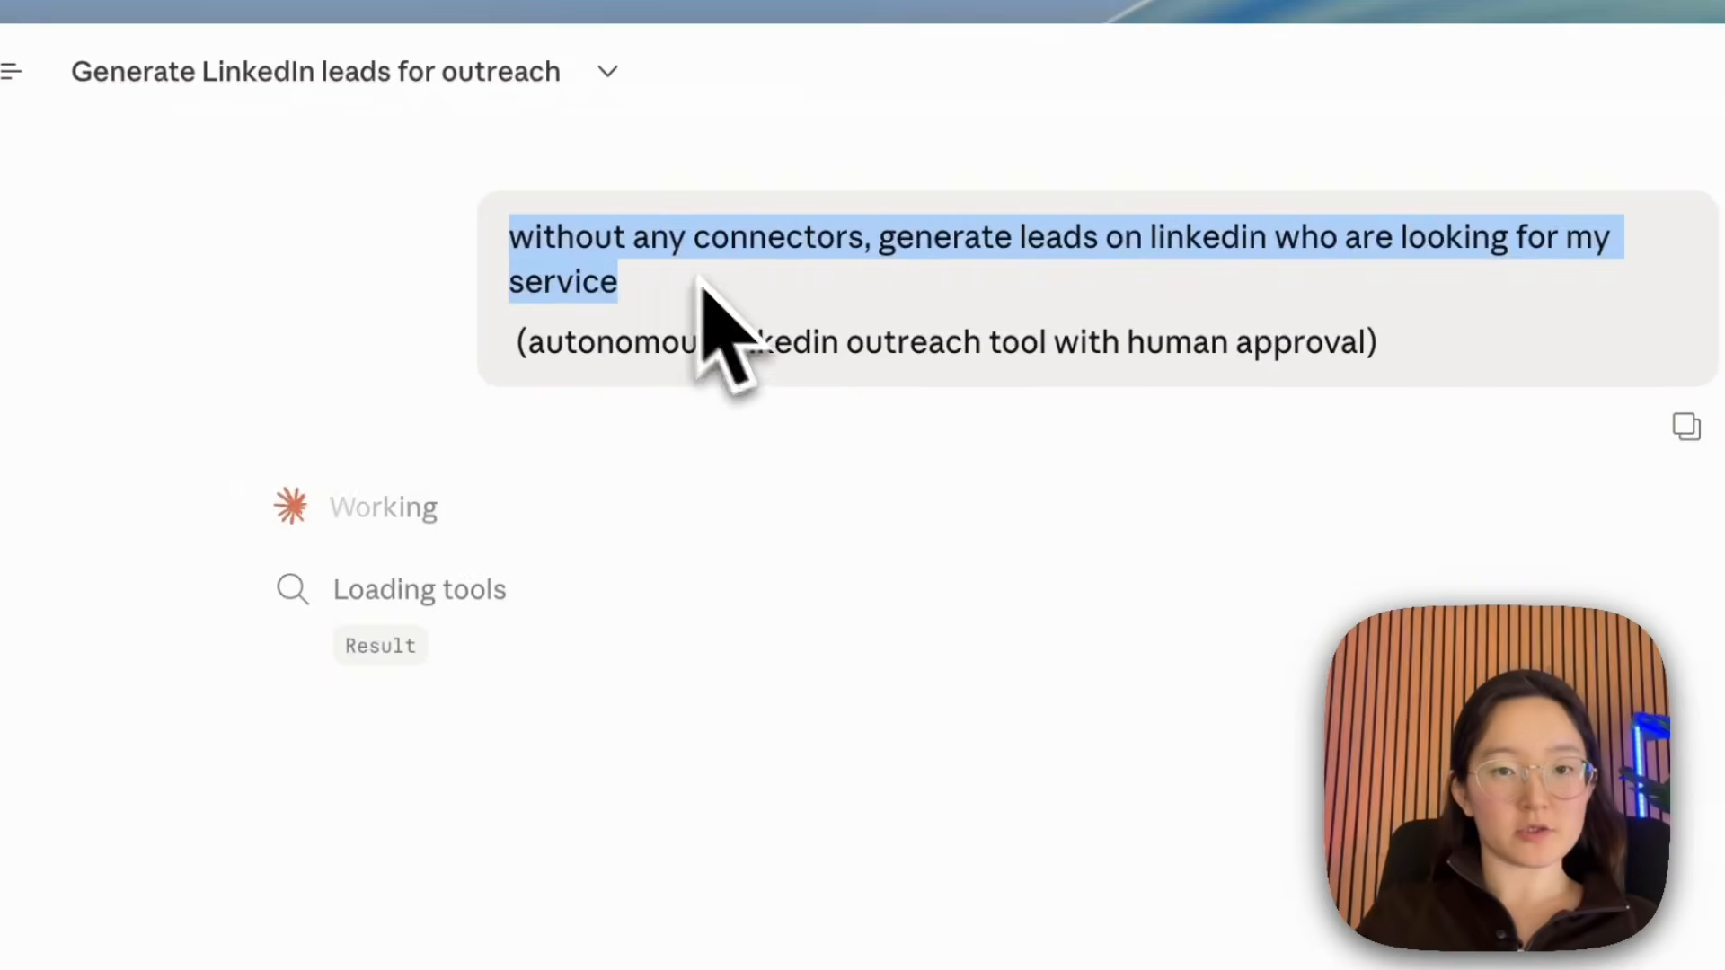
Review the connector-free LinkedIn lead generation prompt and answer the lead count and format question with "~25 high-intent leads, CSV".
{"action": "left_click", "coordinate": [719, 288]}
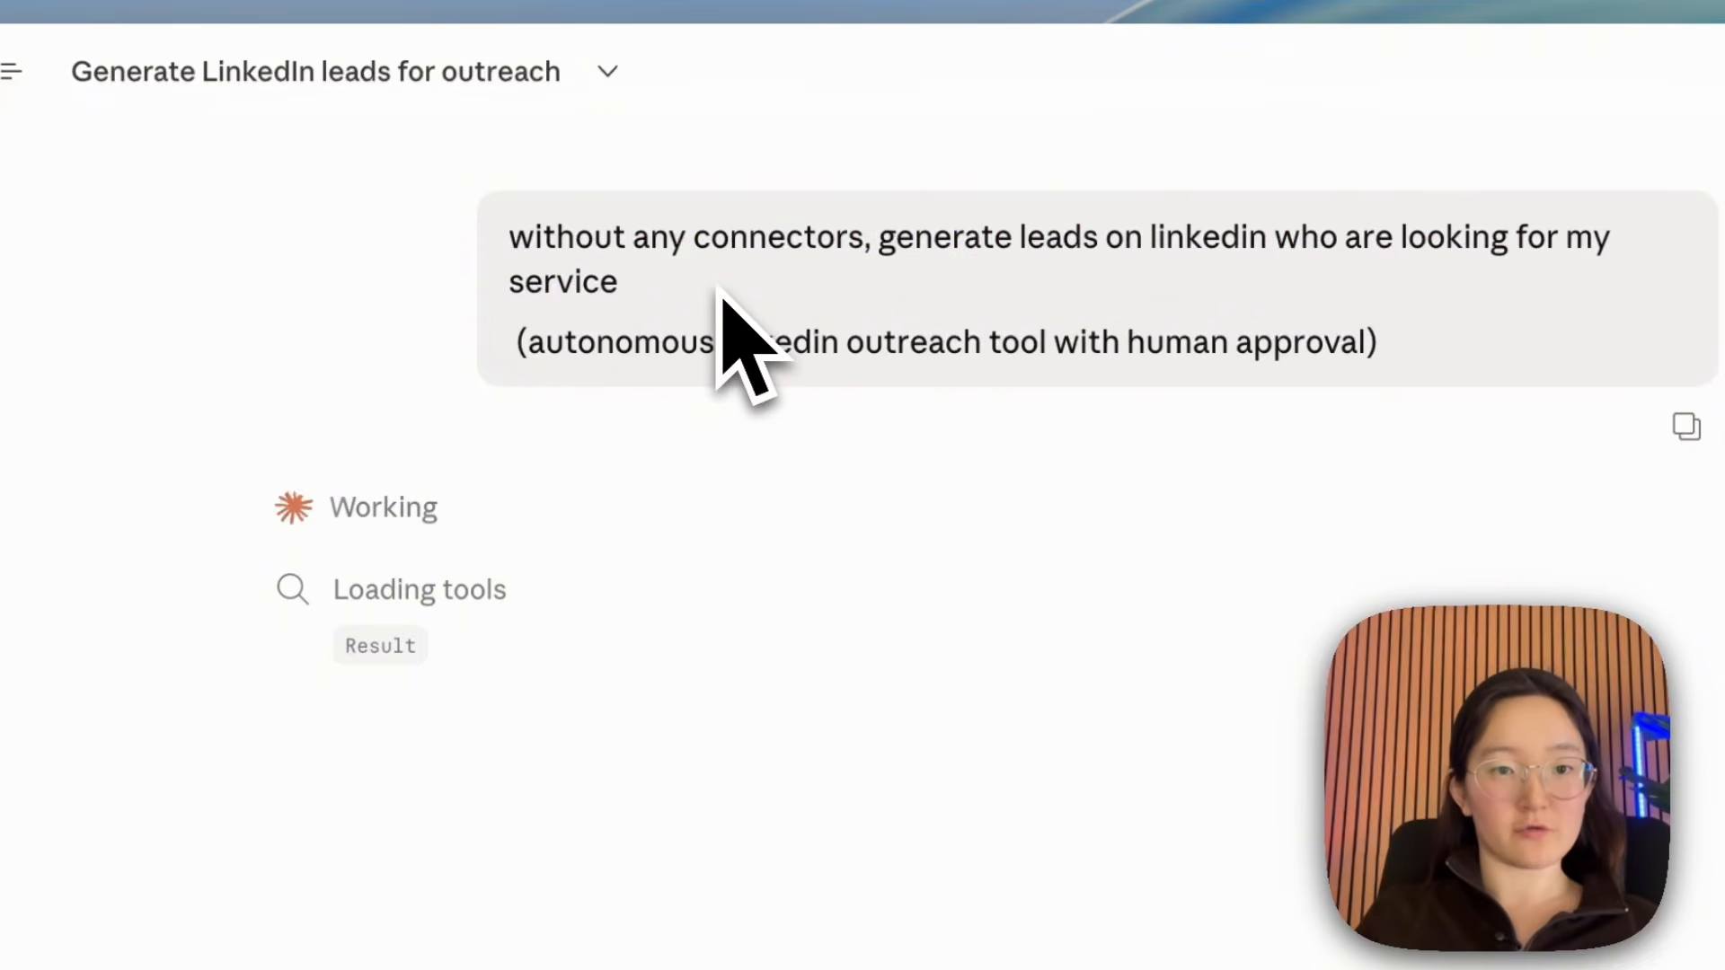
{"action": "left_click_drag", "start_coordinate": [512, 349], "coordinate": [1382, 352]}
{"action": "left_click", "coordinate": [1509, 320]}
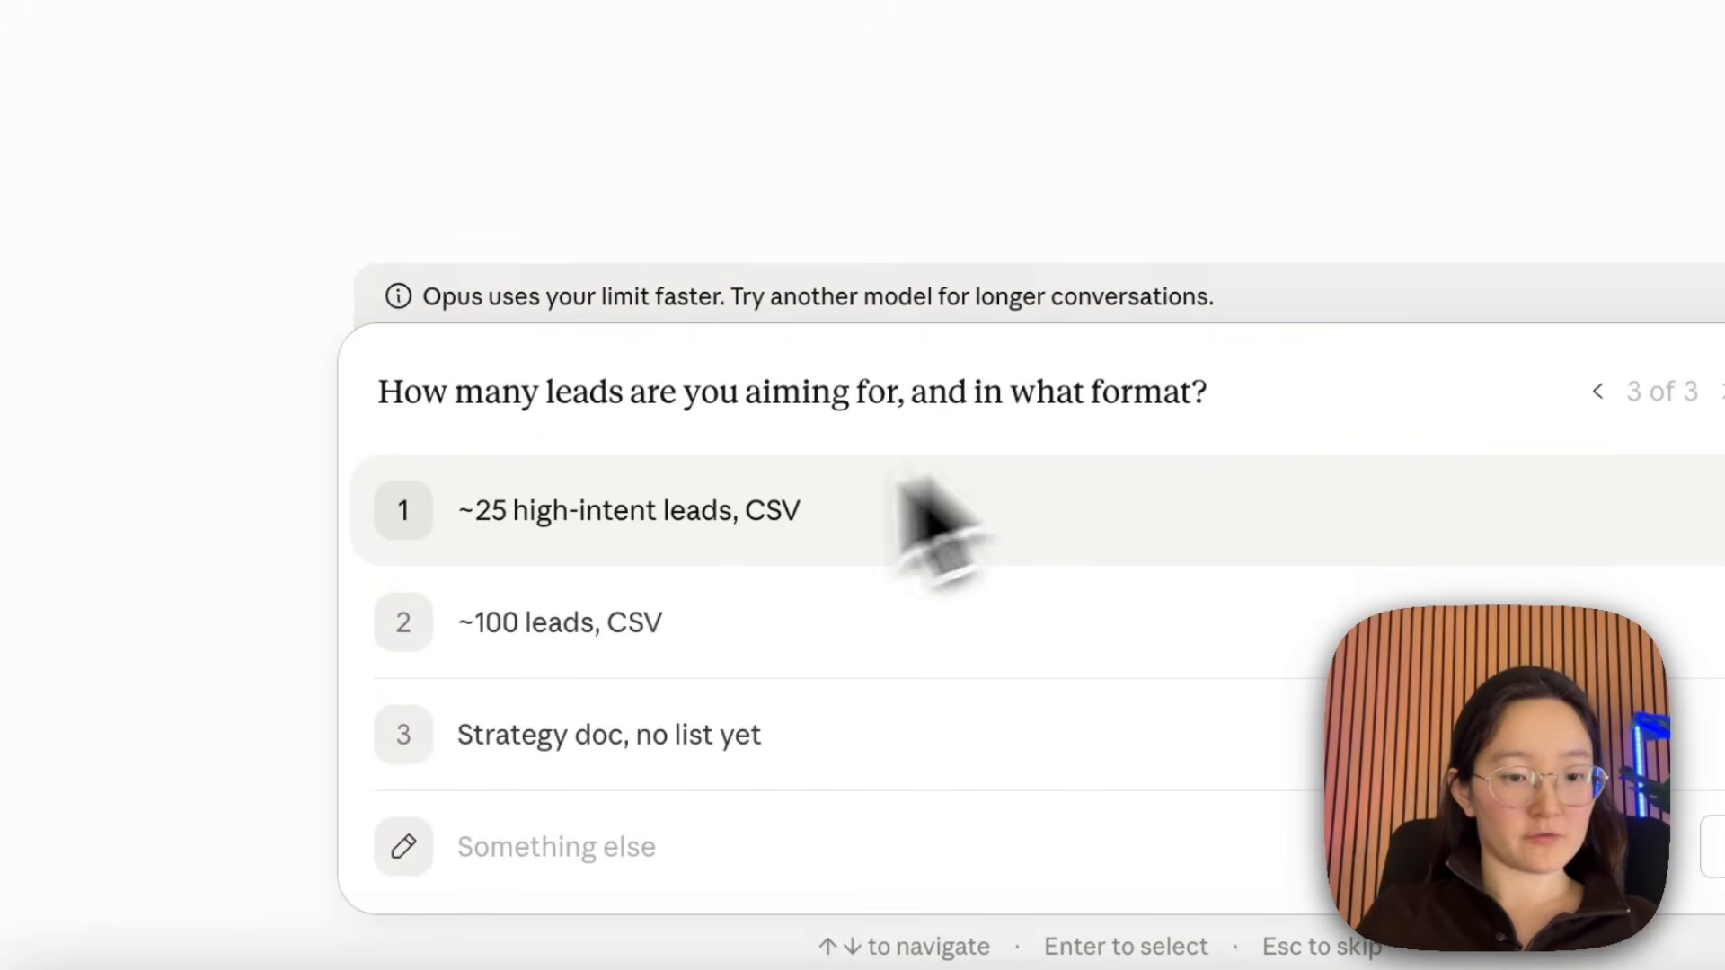
{"action": "left_click", "coordinate": [1066, 522]}
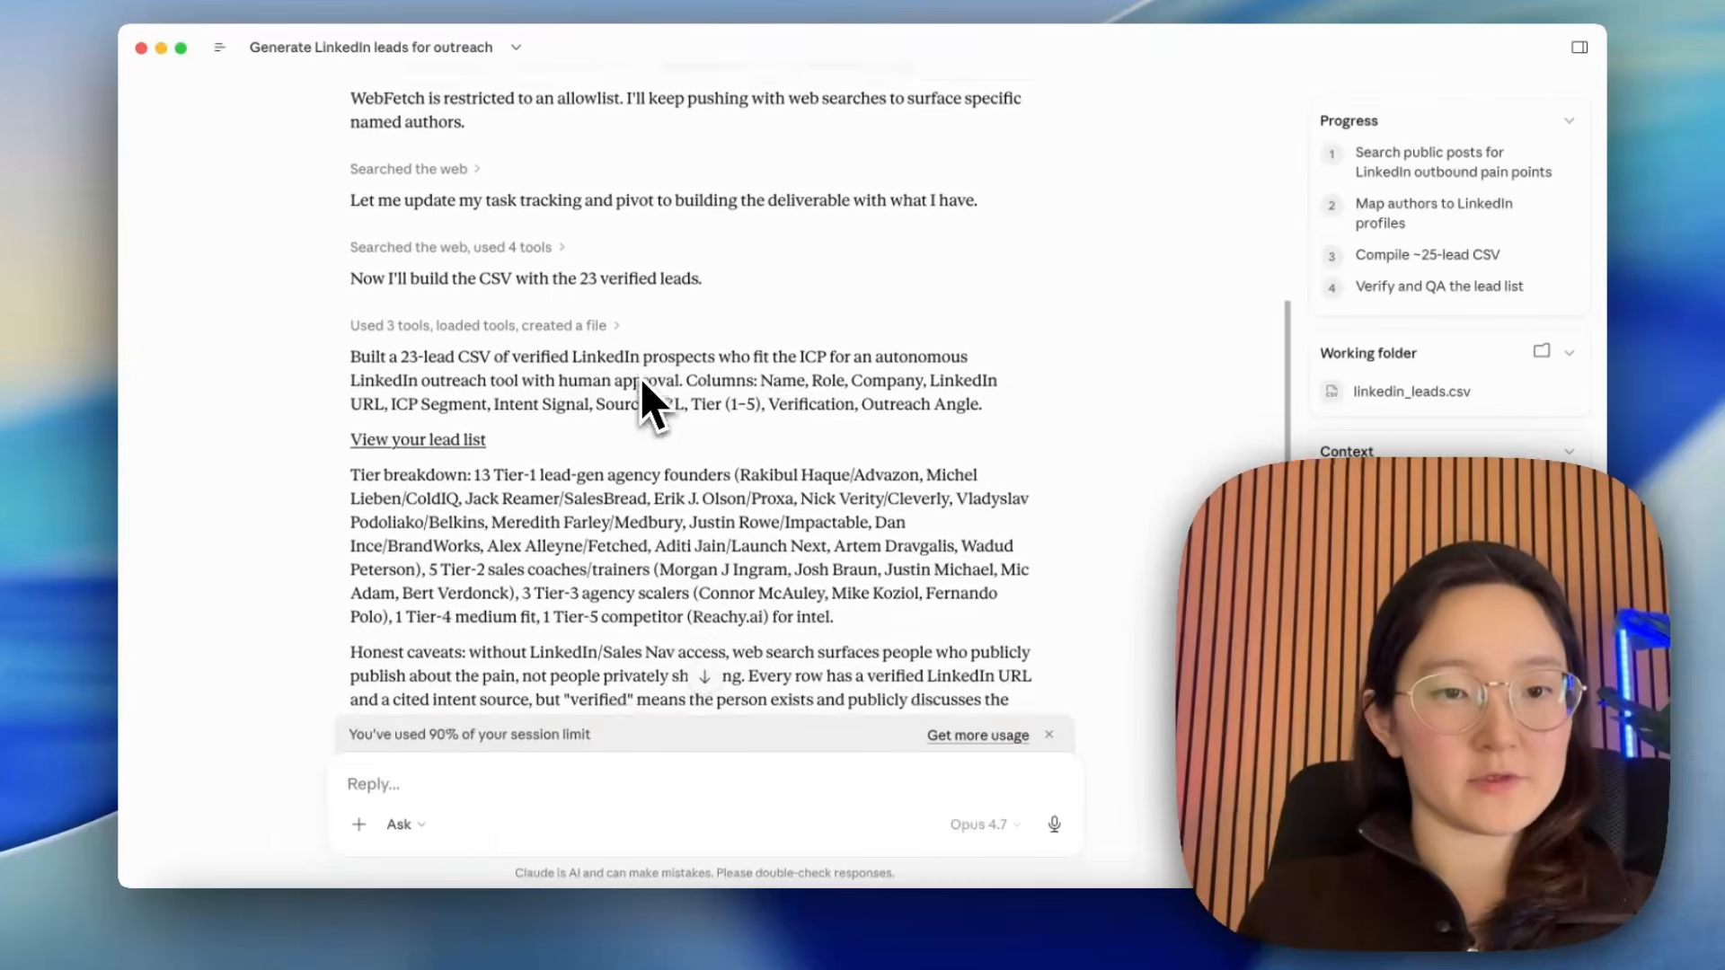
Read the summary of the generated lead CSV and the "Honest caveats" paragraph about how the leads were sourced.
{"action": "left_click_drag", "start_coordinate": [409, 267], "coordinate": [841, 271]}
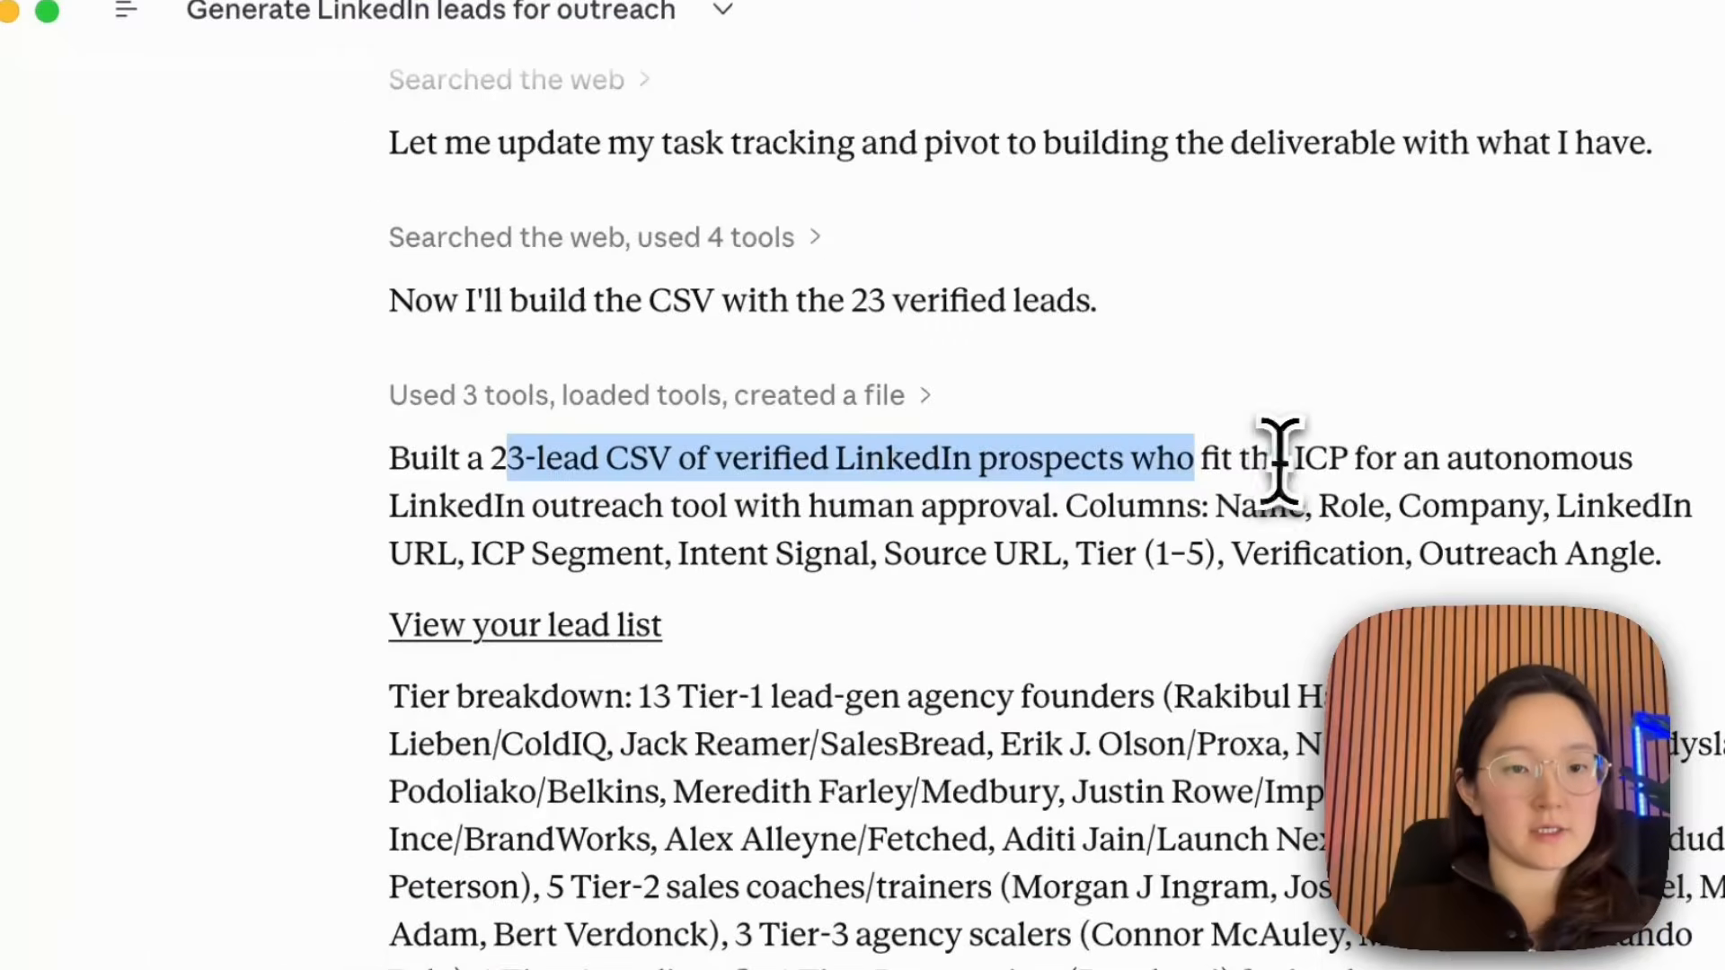
{"action": "left_click", "coordinate": [1270, 418]}
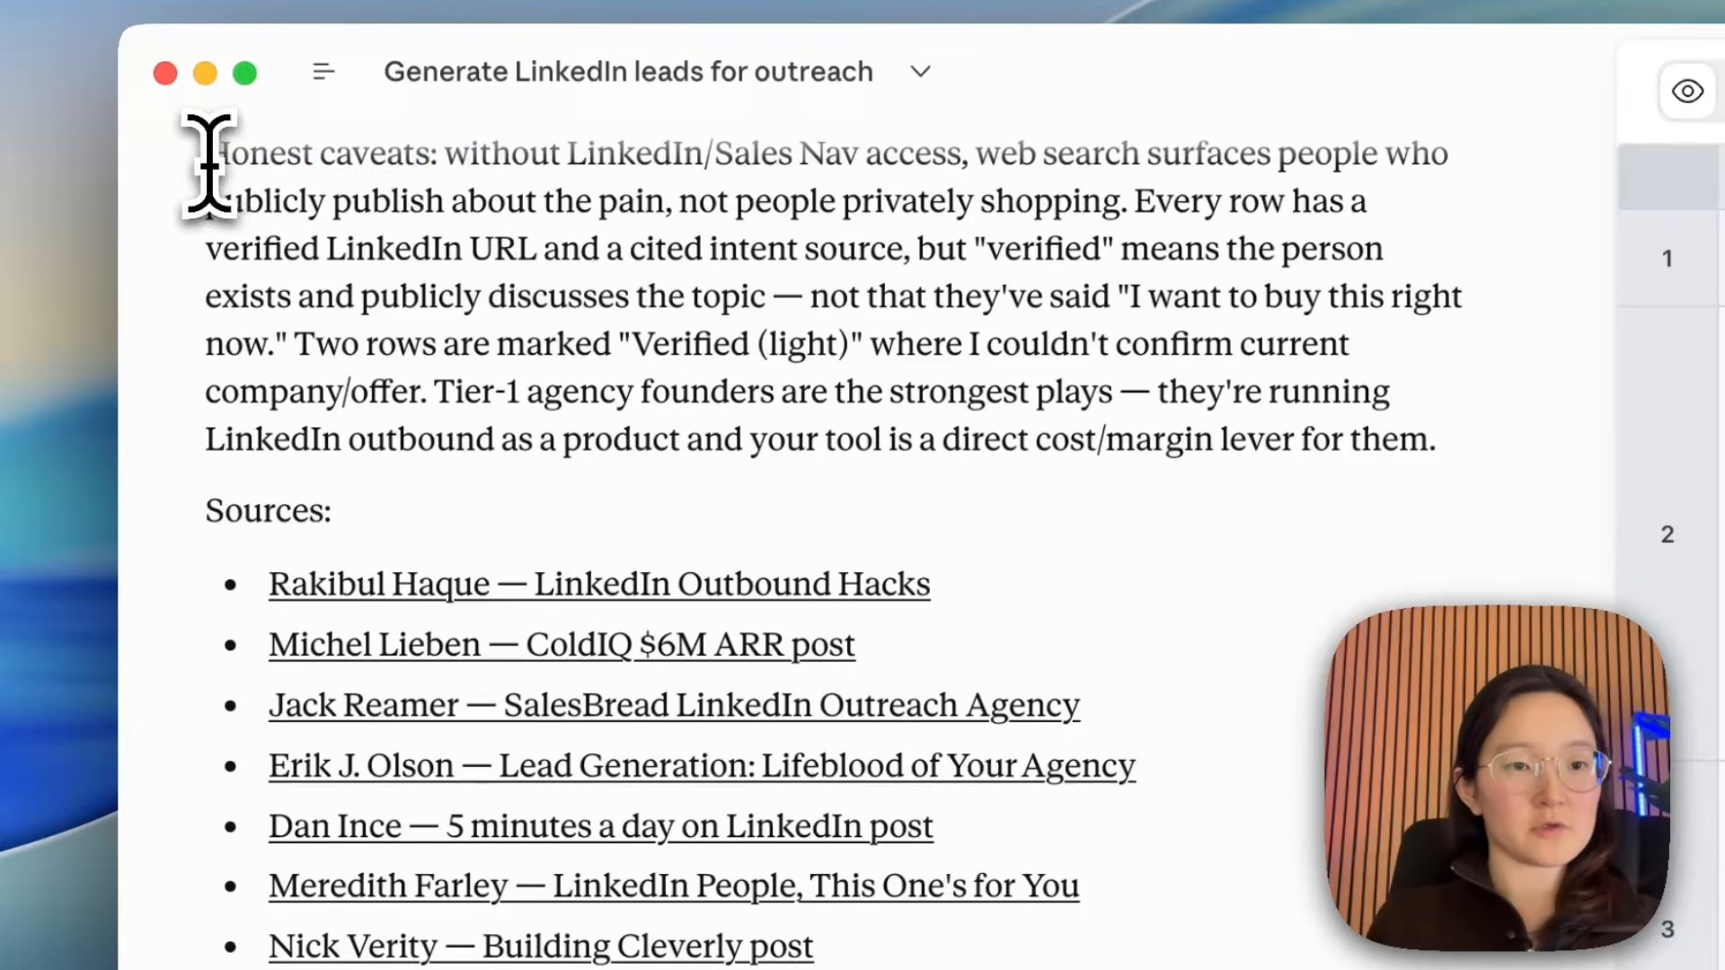
{"action": "left_click_drag", "start_coordinate": [208, 157], "coordinate": [433, 166]}
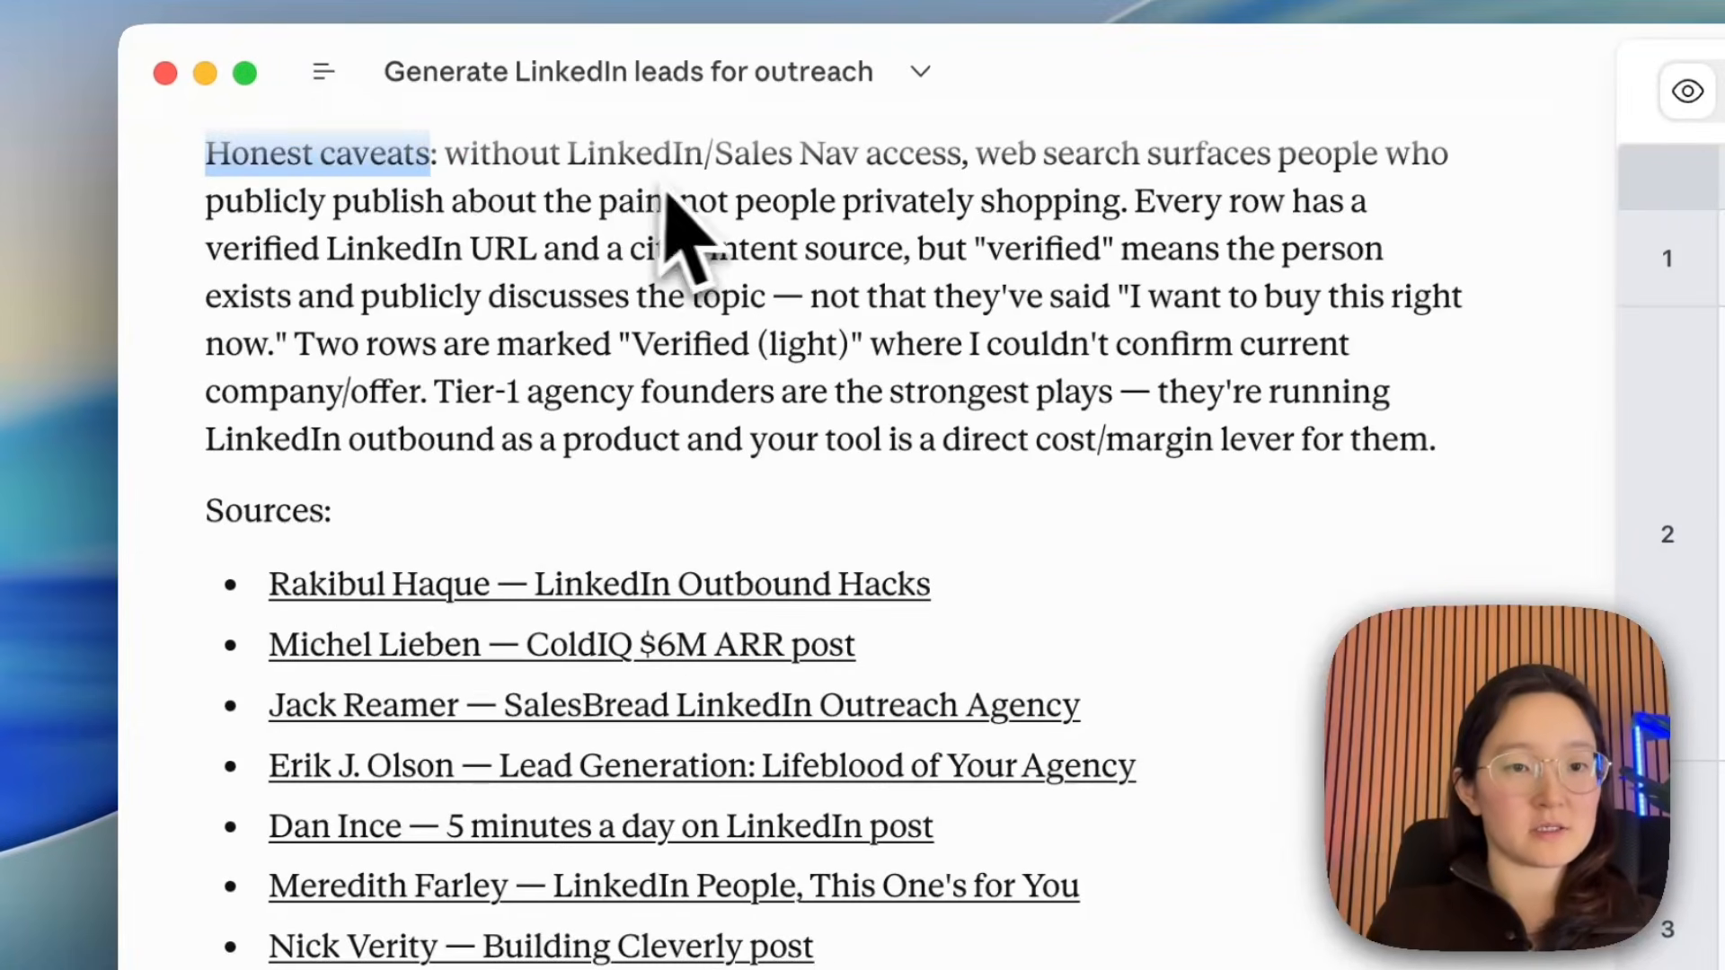
{"action": "left_click_drag", "start_coordinate": [596, 154], "coordinate": [896, 155]}
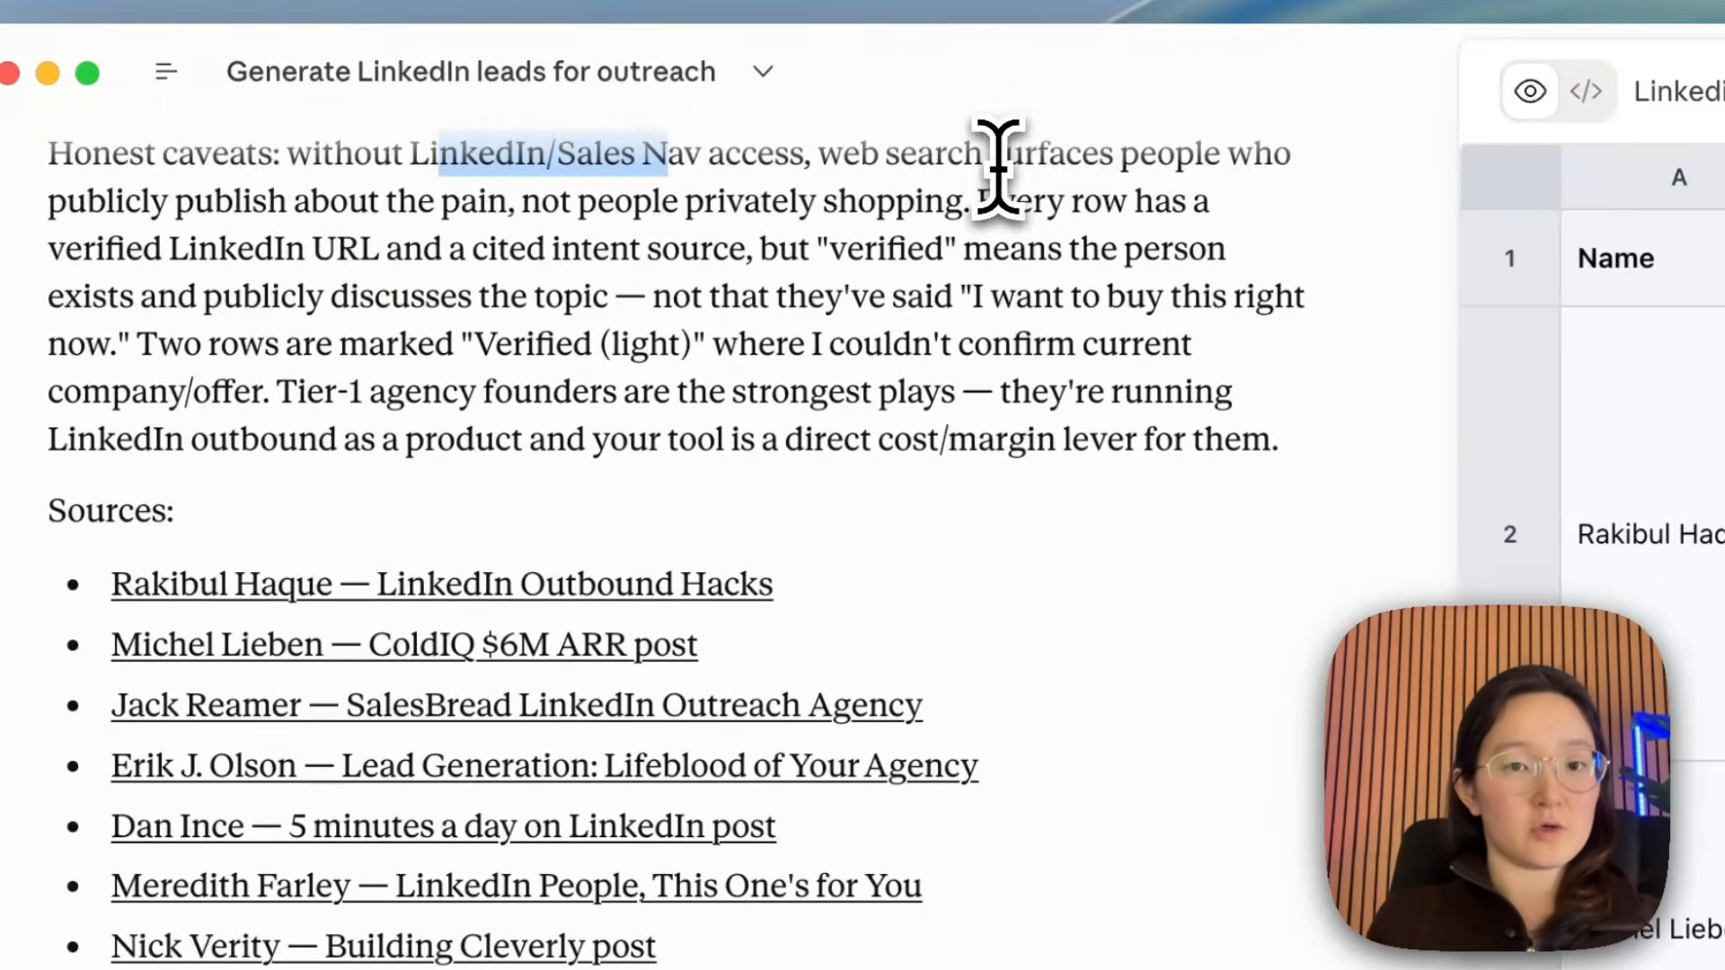
{"action": "left_click_drag", "start_coordinate": [1149, 156], "coordinate": [1386, 158]}
{"action": "left_click", "coordinate": [223, 214]}
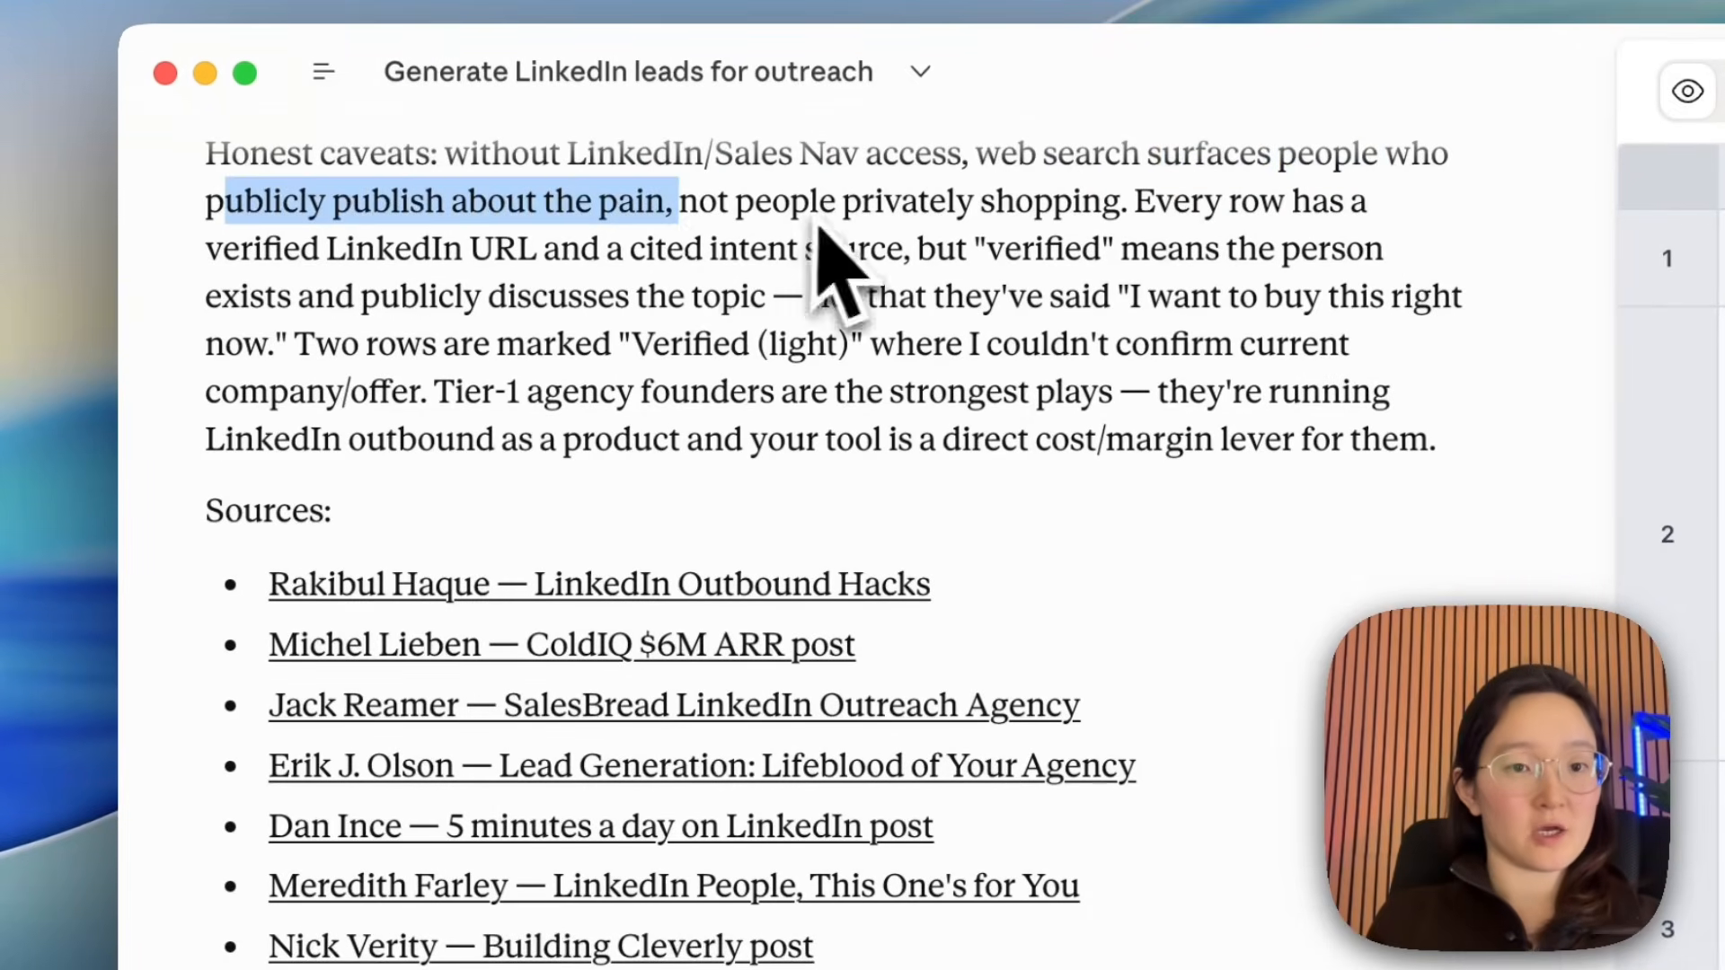
{"action": "left_click_drag", "start_coordinate": [720, 220], "coordinate": [1123, 216]}
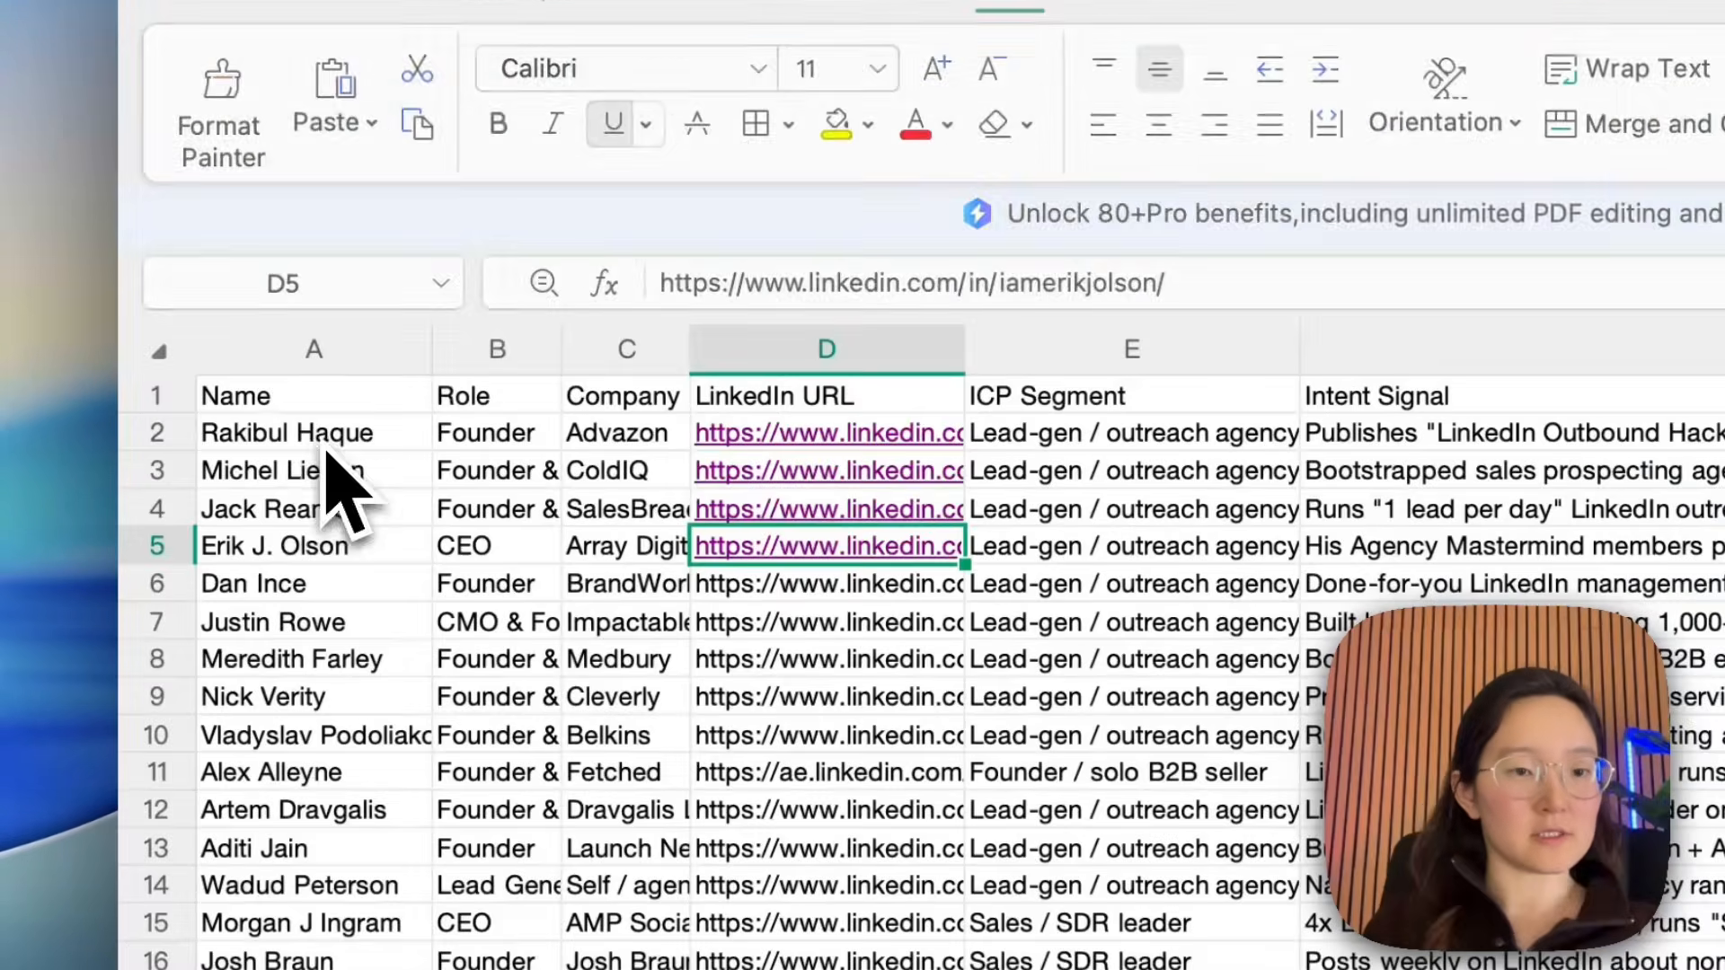
Switch to linkedin_leads.csv in the spreadsheet and review the leads' Name, Role, Company and ICP Segment entries.
{"action": "left_click", "coordinate": [323, 441]}
{"action": "left_click", "coordinate": [539, 438]}
{"action": "left_click", "coordinate": [626, 435]}
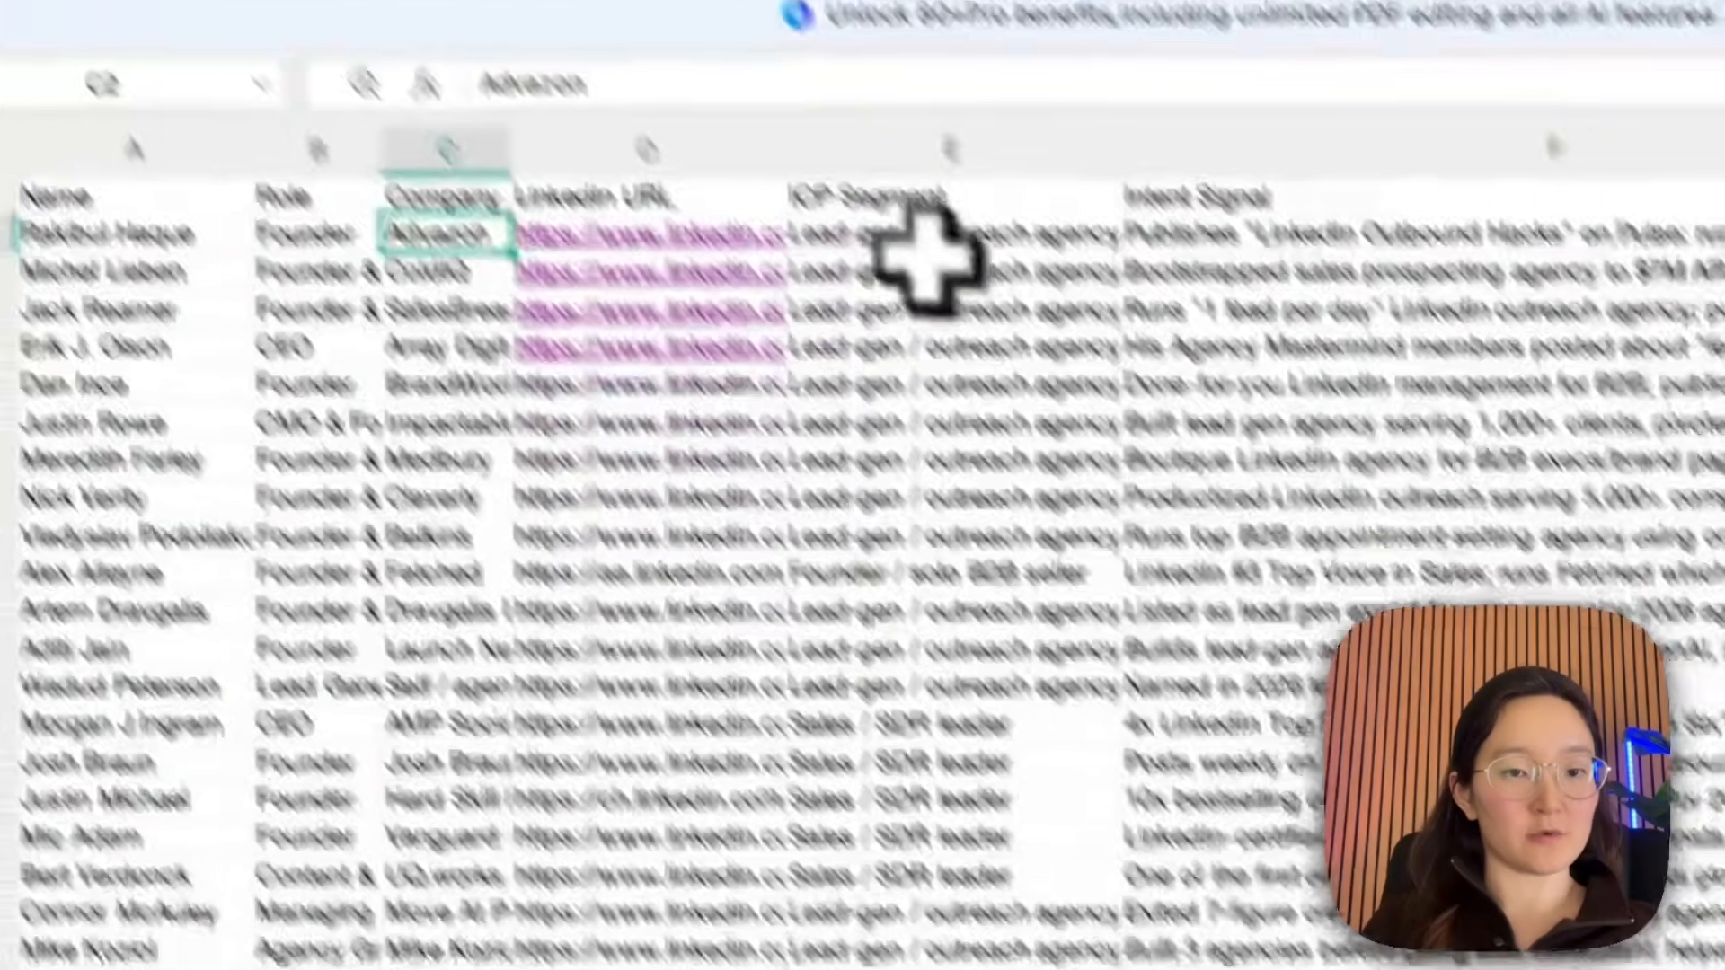
{"action": "left_click", "coordinate": [1101, 440]}
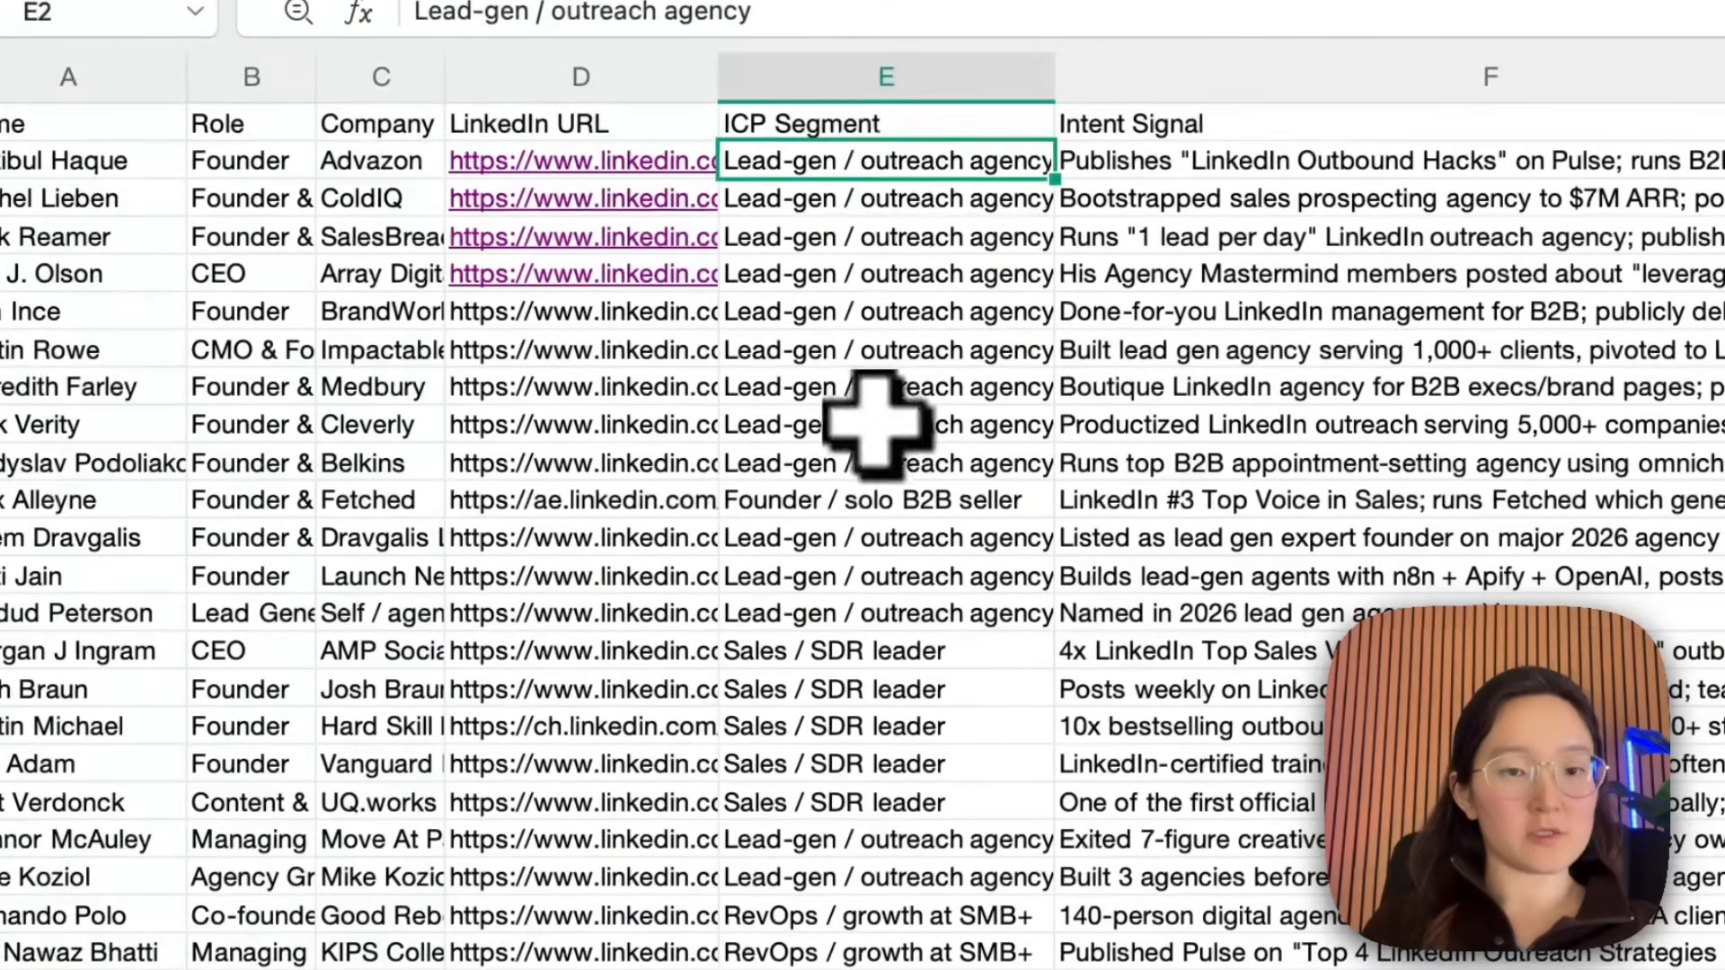
{"action": "left_click", "coordinate": [863, 167]}
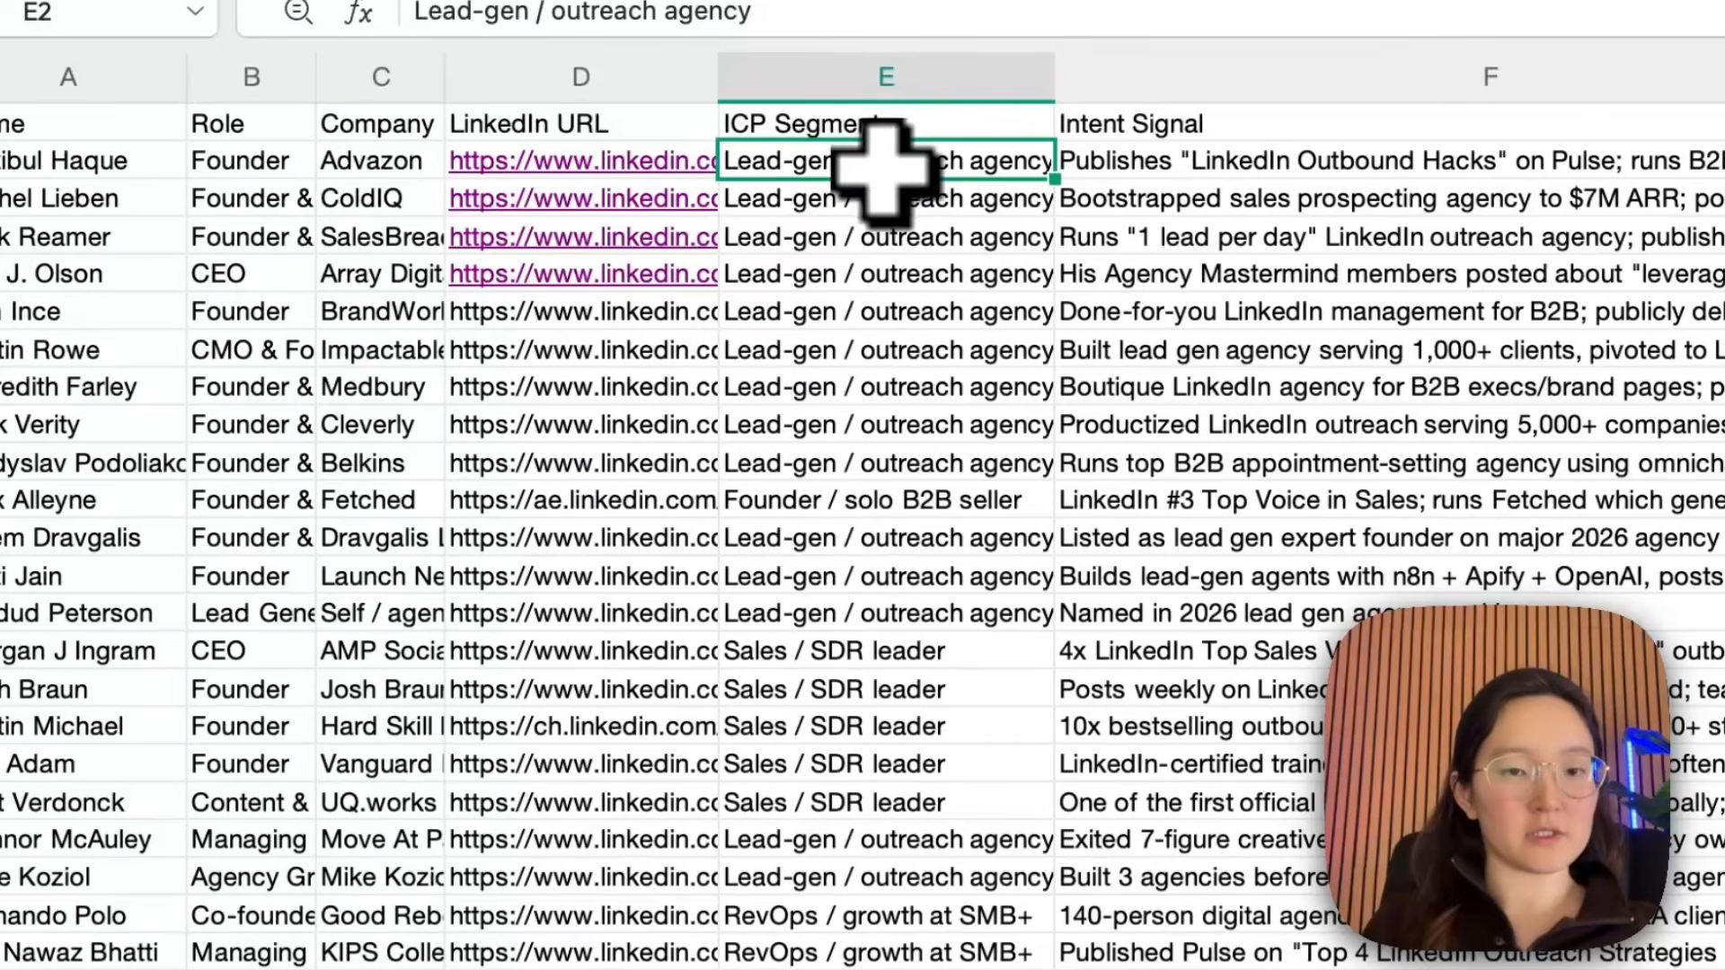
{"action": "left_click_drag", "start_coordinate": [876, 171], "coordinate": [907, 539]}
{"action": "left_click_drag", "start_coordinate": [840, 650], "coordinate": [886, 758]}
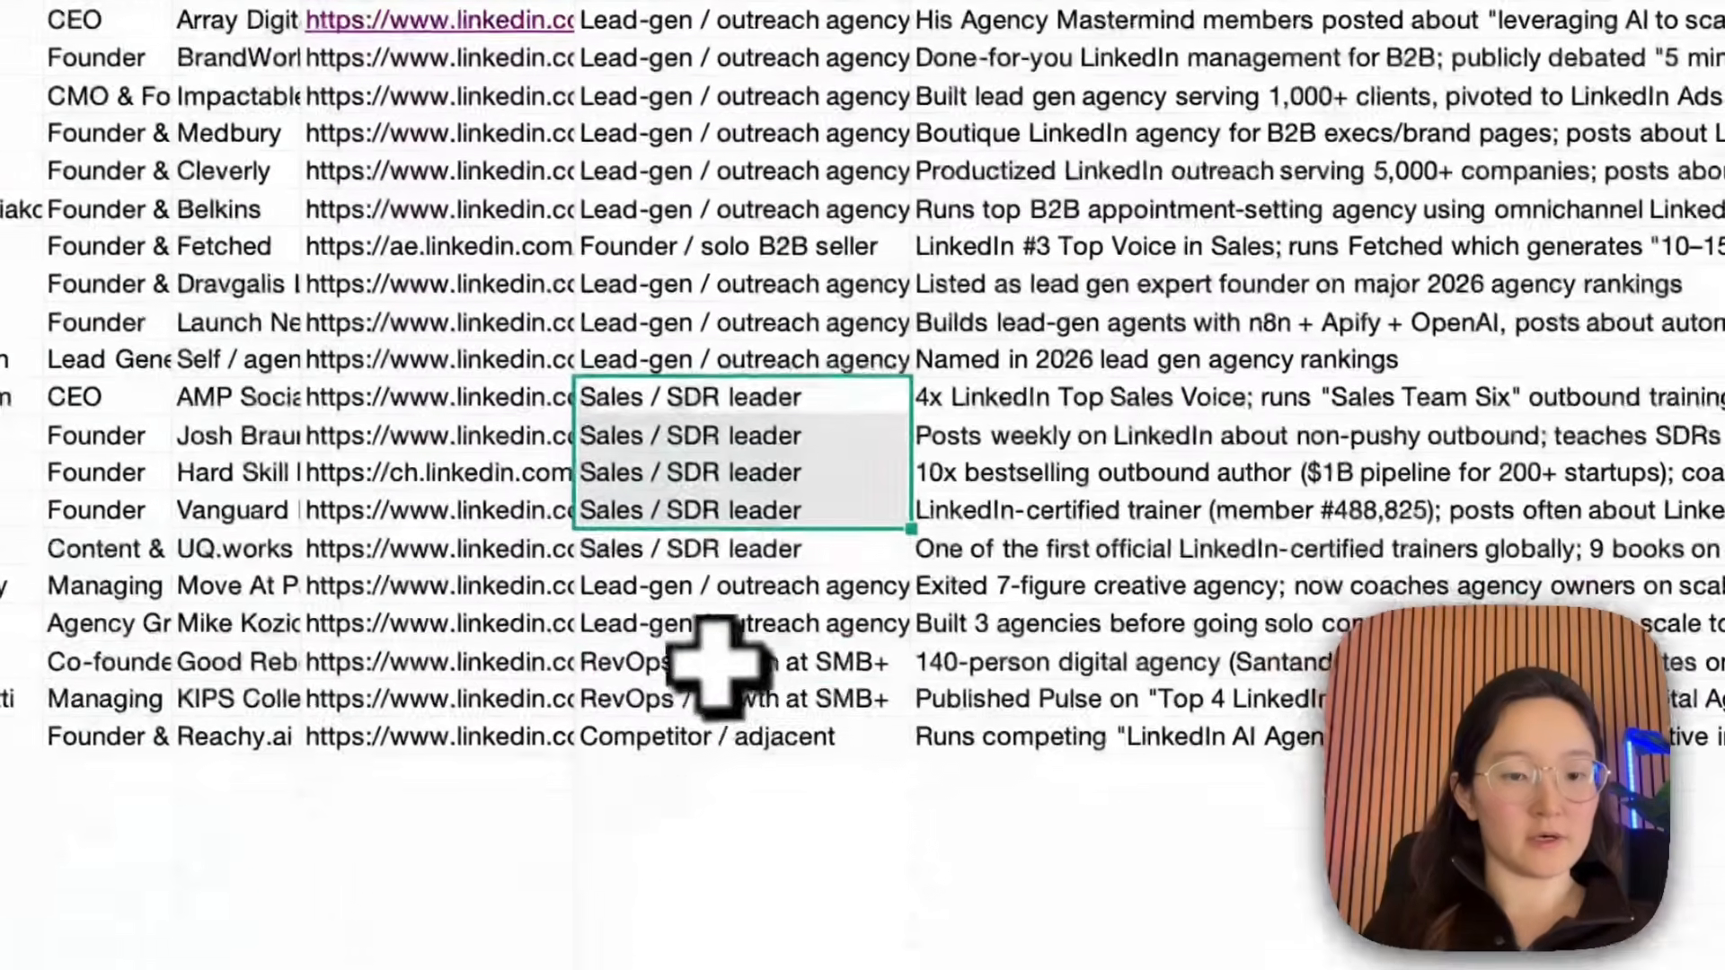
{"action": "left_click_drag", "start_coordinate": [712, 674], "coordinate": [751, 743]}
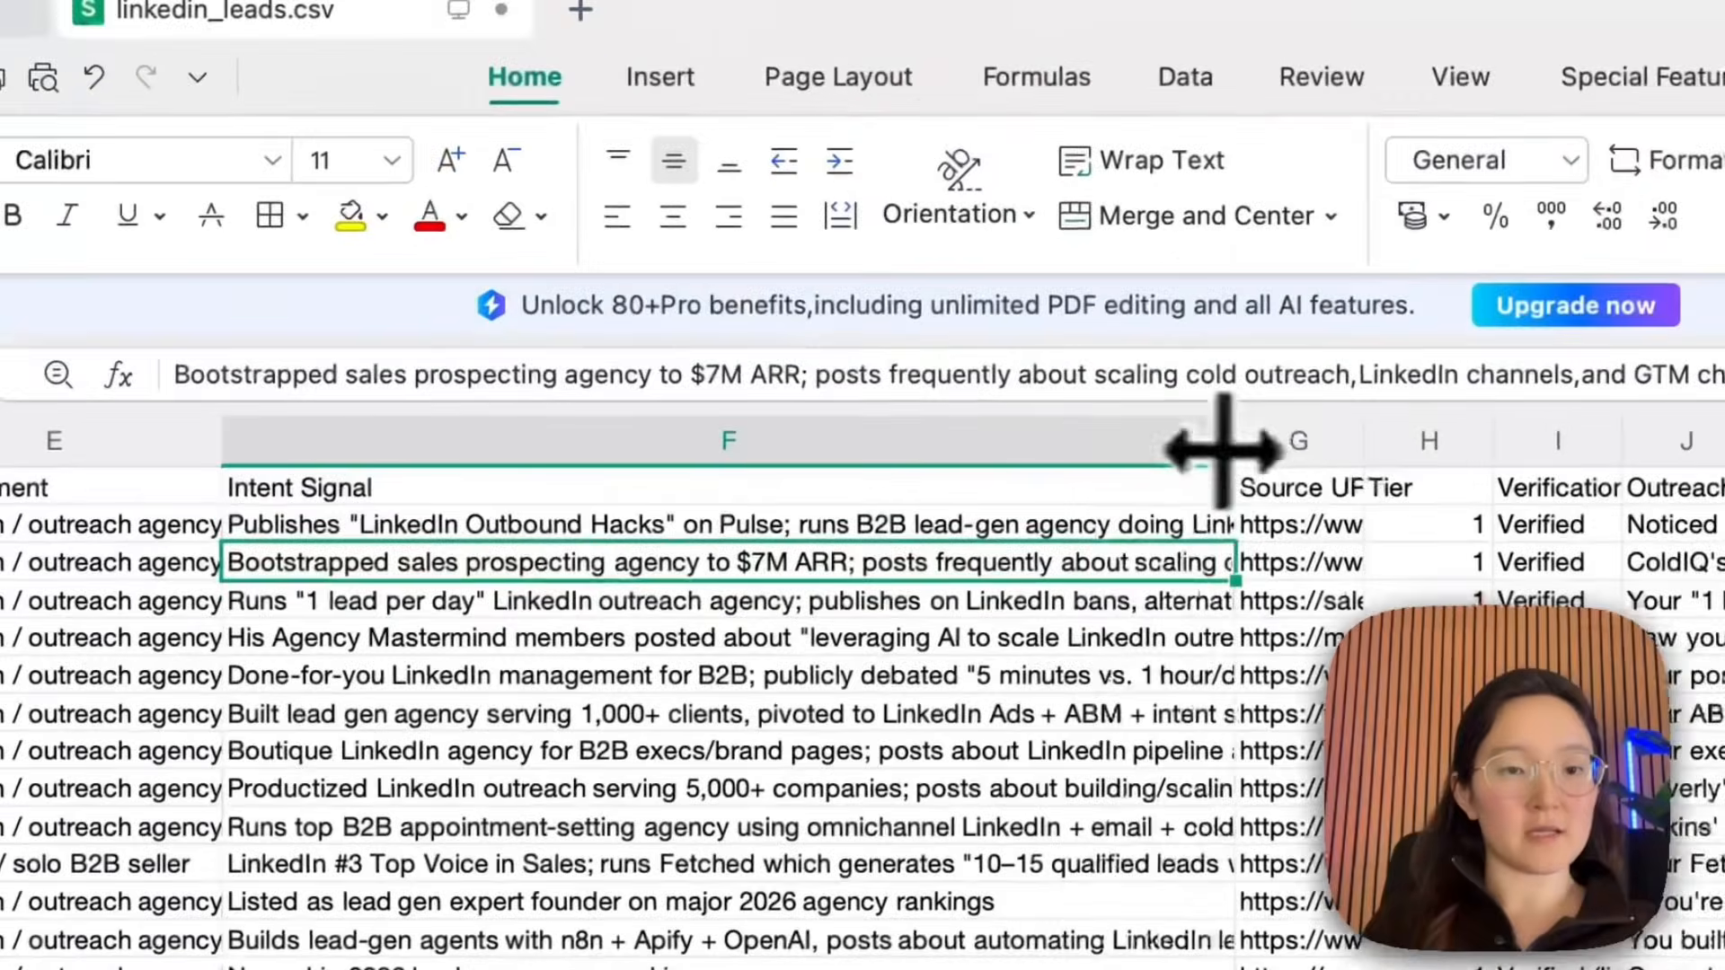
Check the leads' intent signals against their source URLs and examine the publication dates of the linked LinkedIn posts.
{"action": "left_click", "coordinate": [468, 530]}
{"action": "left_click", "coordinate": [468, 562]}
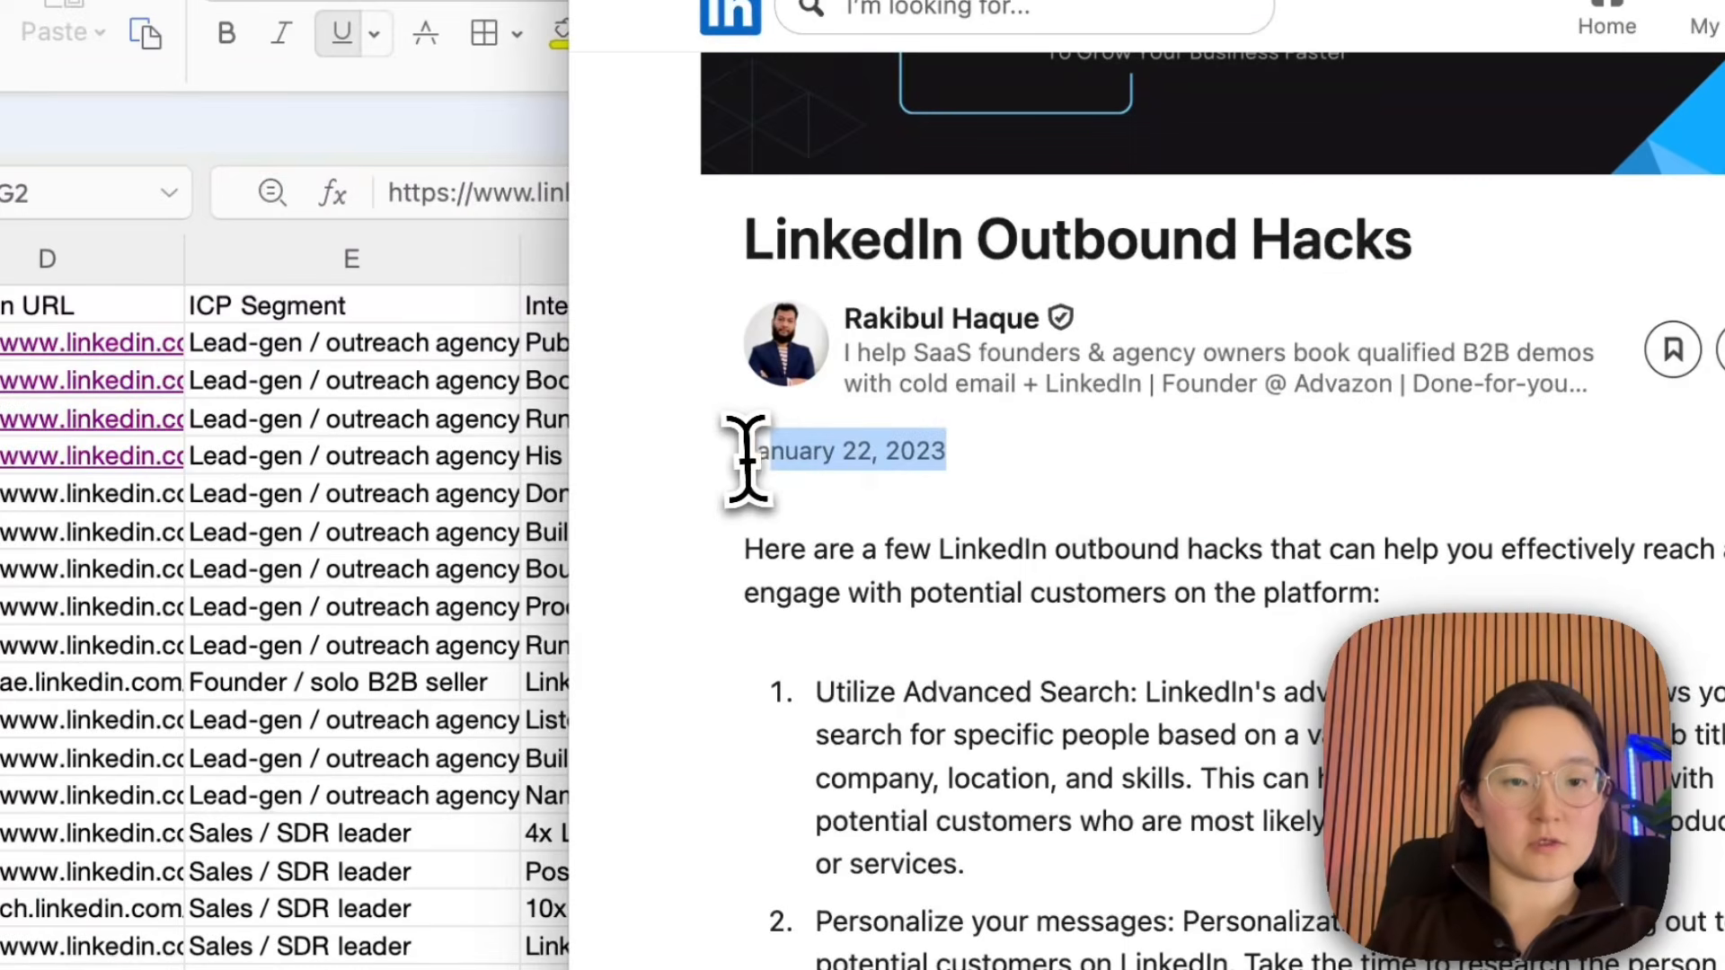
{"action": "double_click", "coordinate": [915, 452]}
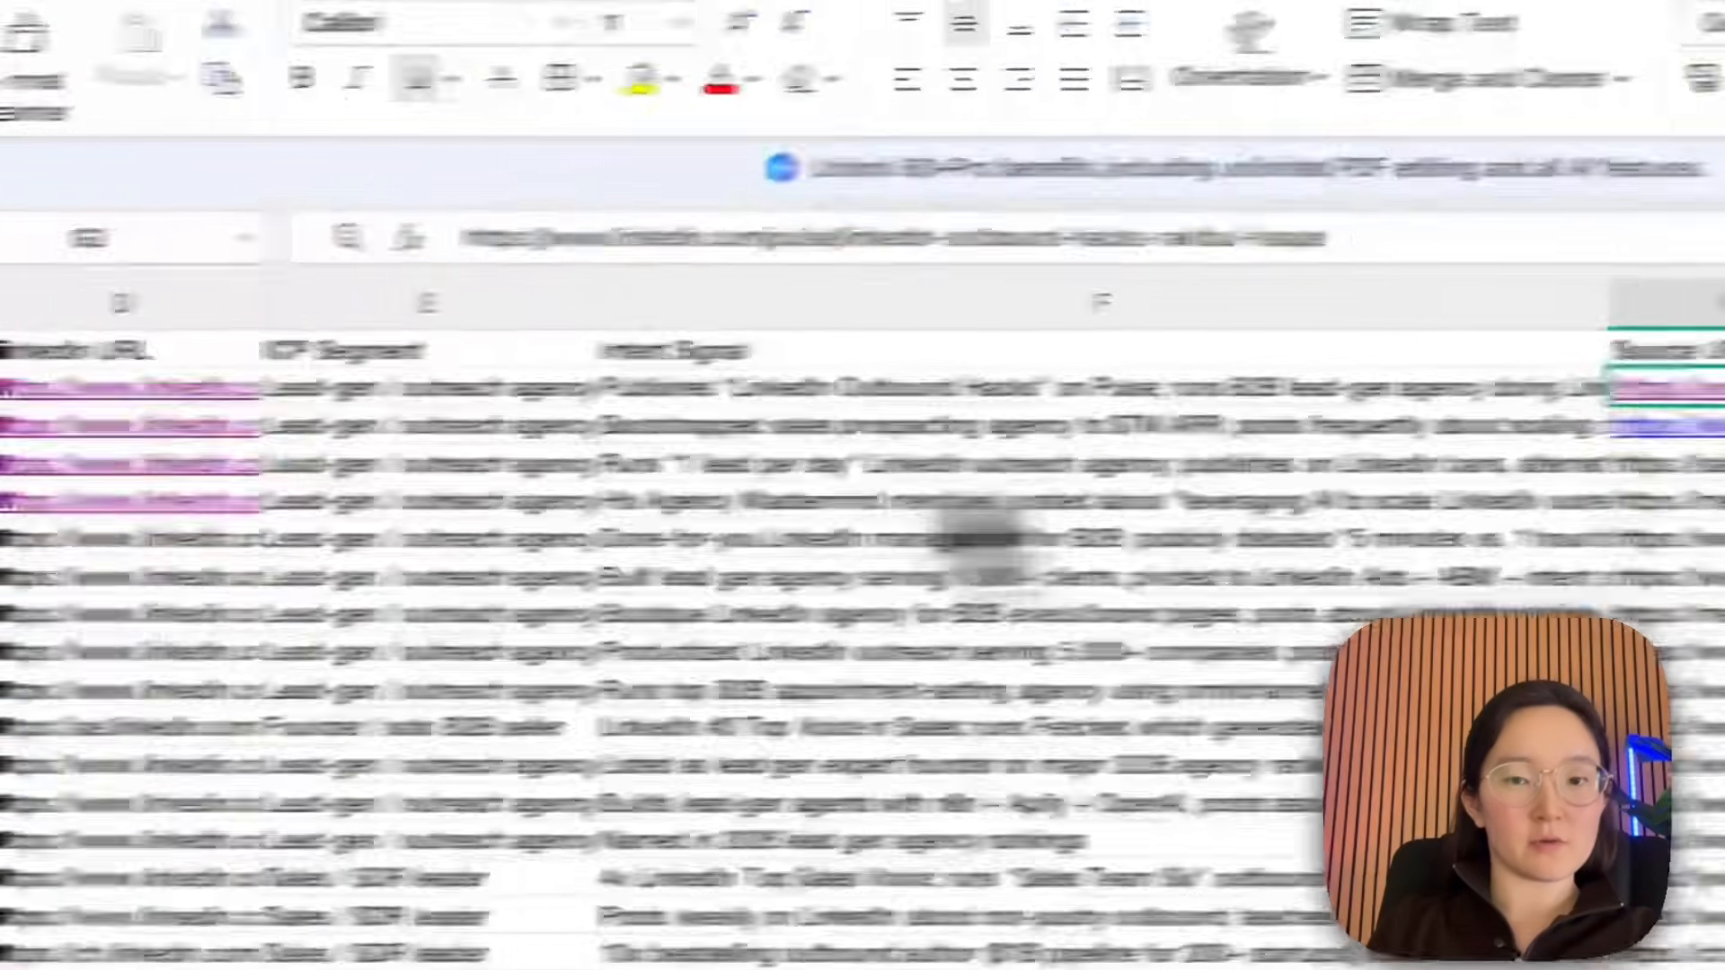
{"action": "left_click", "coordinate": [924, 452]}
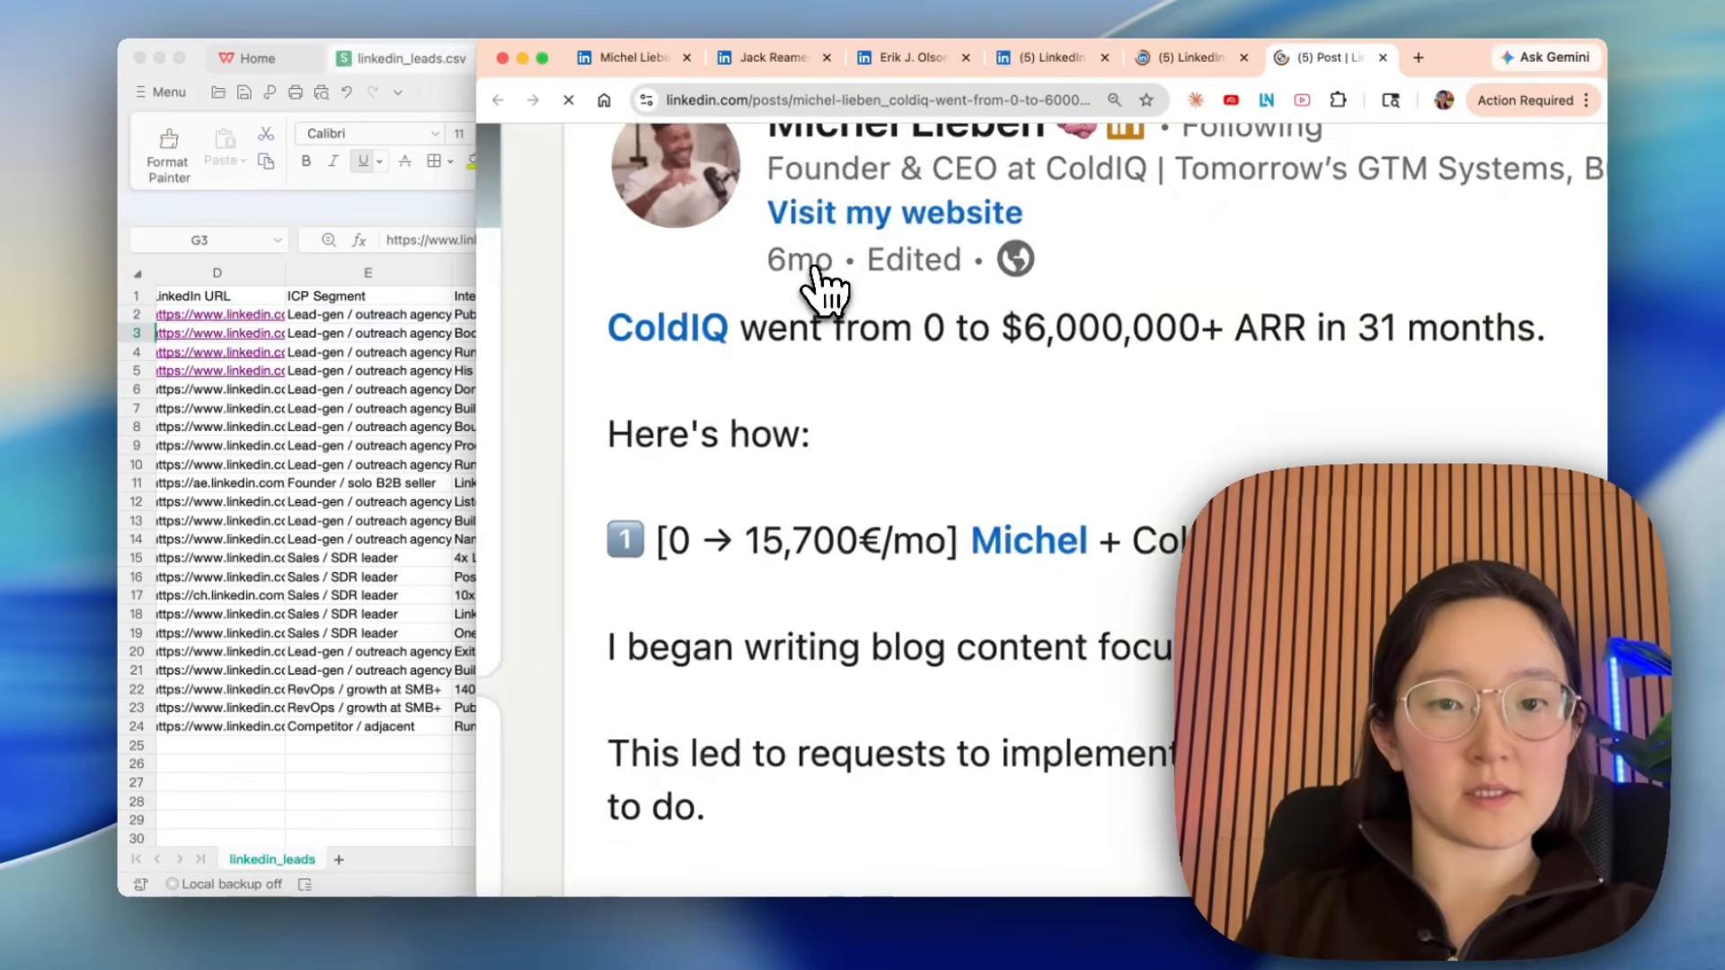
{"action": "scroll", "coordinate": [828, 289], "scroll_direction": "down", "scroll_amount": 10}
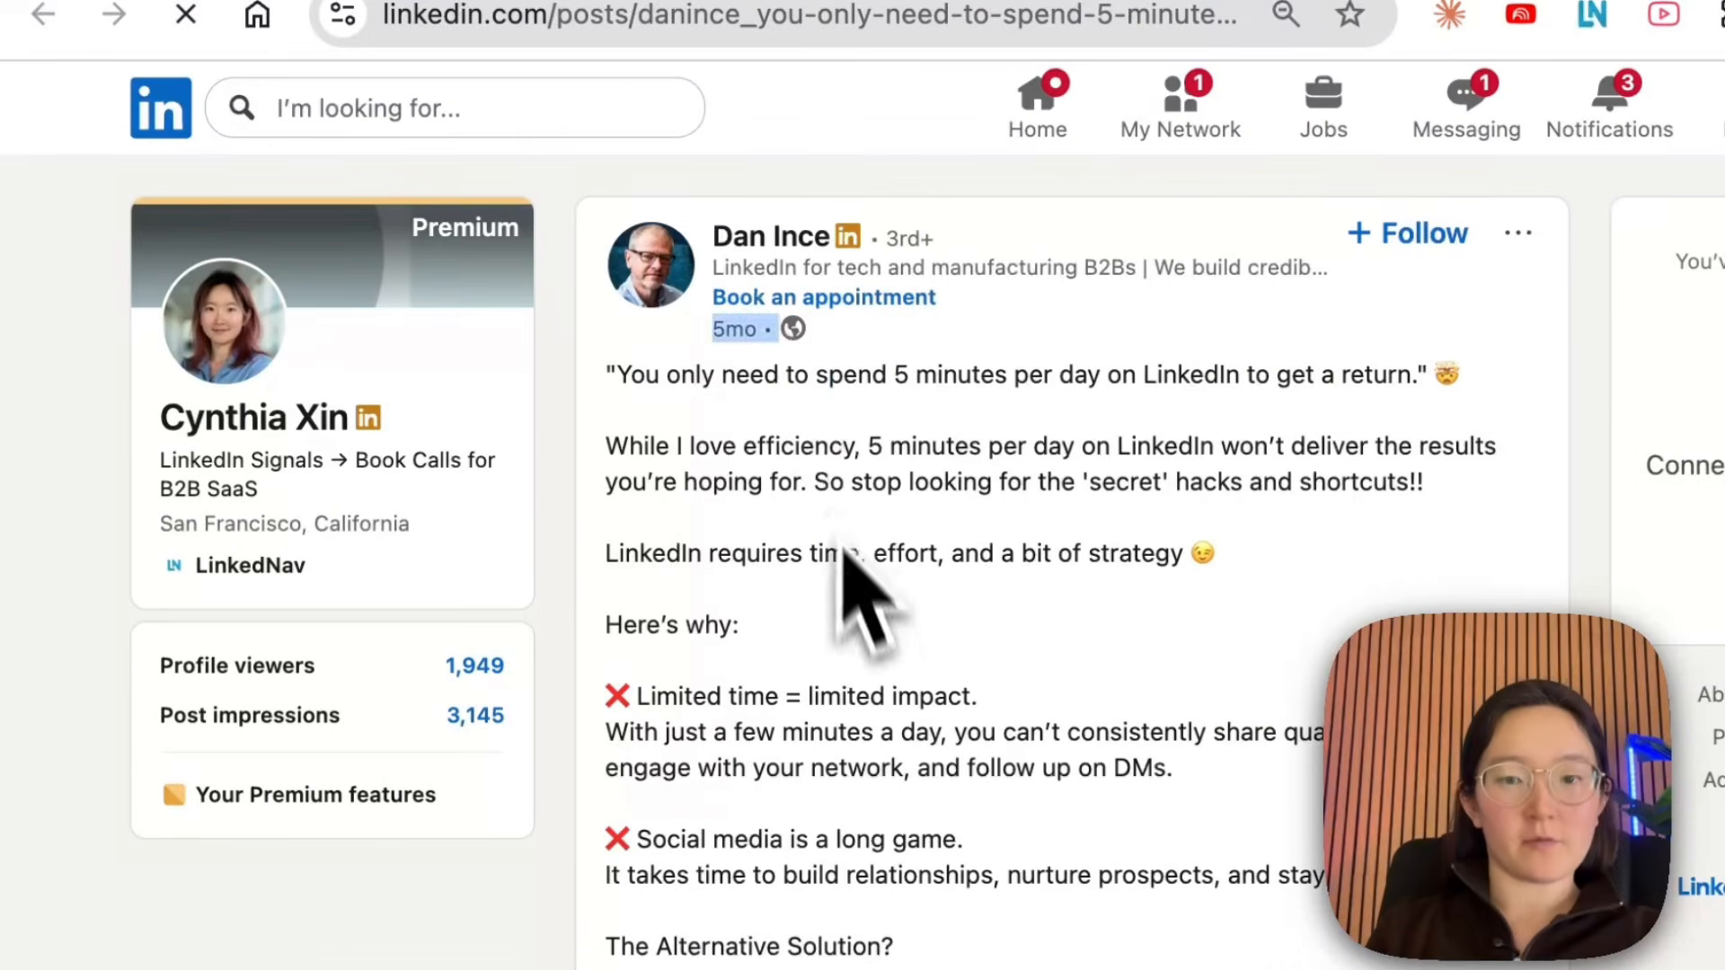
{"action": "scroll", "coordinate": [878, 629], "scroll_direction": "down", "scroll_amount": 5}
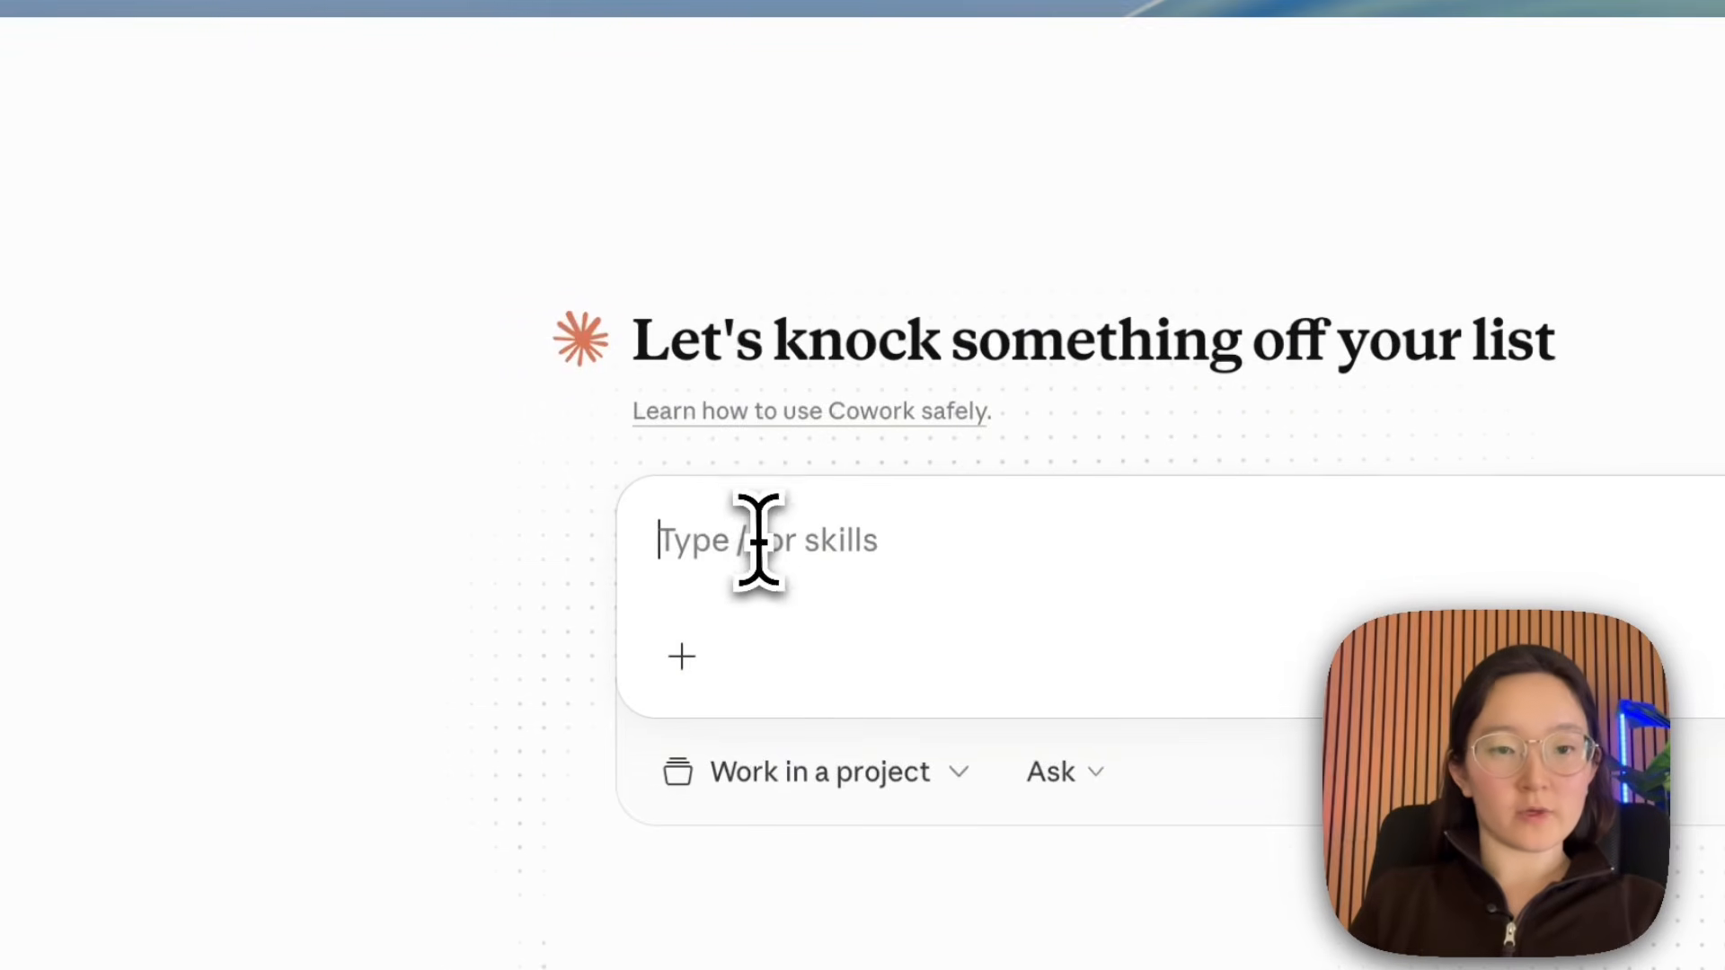
Submit the prompt "with linkednav connector, generate leads on linkedin who are looking for my service (autonomous linkedin outreach tool with human approval)".
{"action": "key", "text": "super+v"}
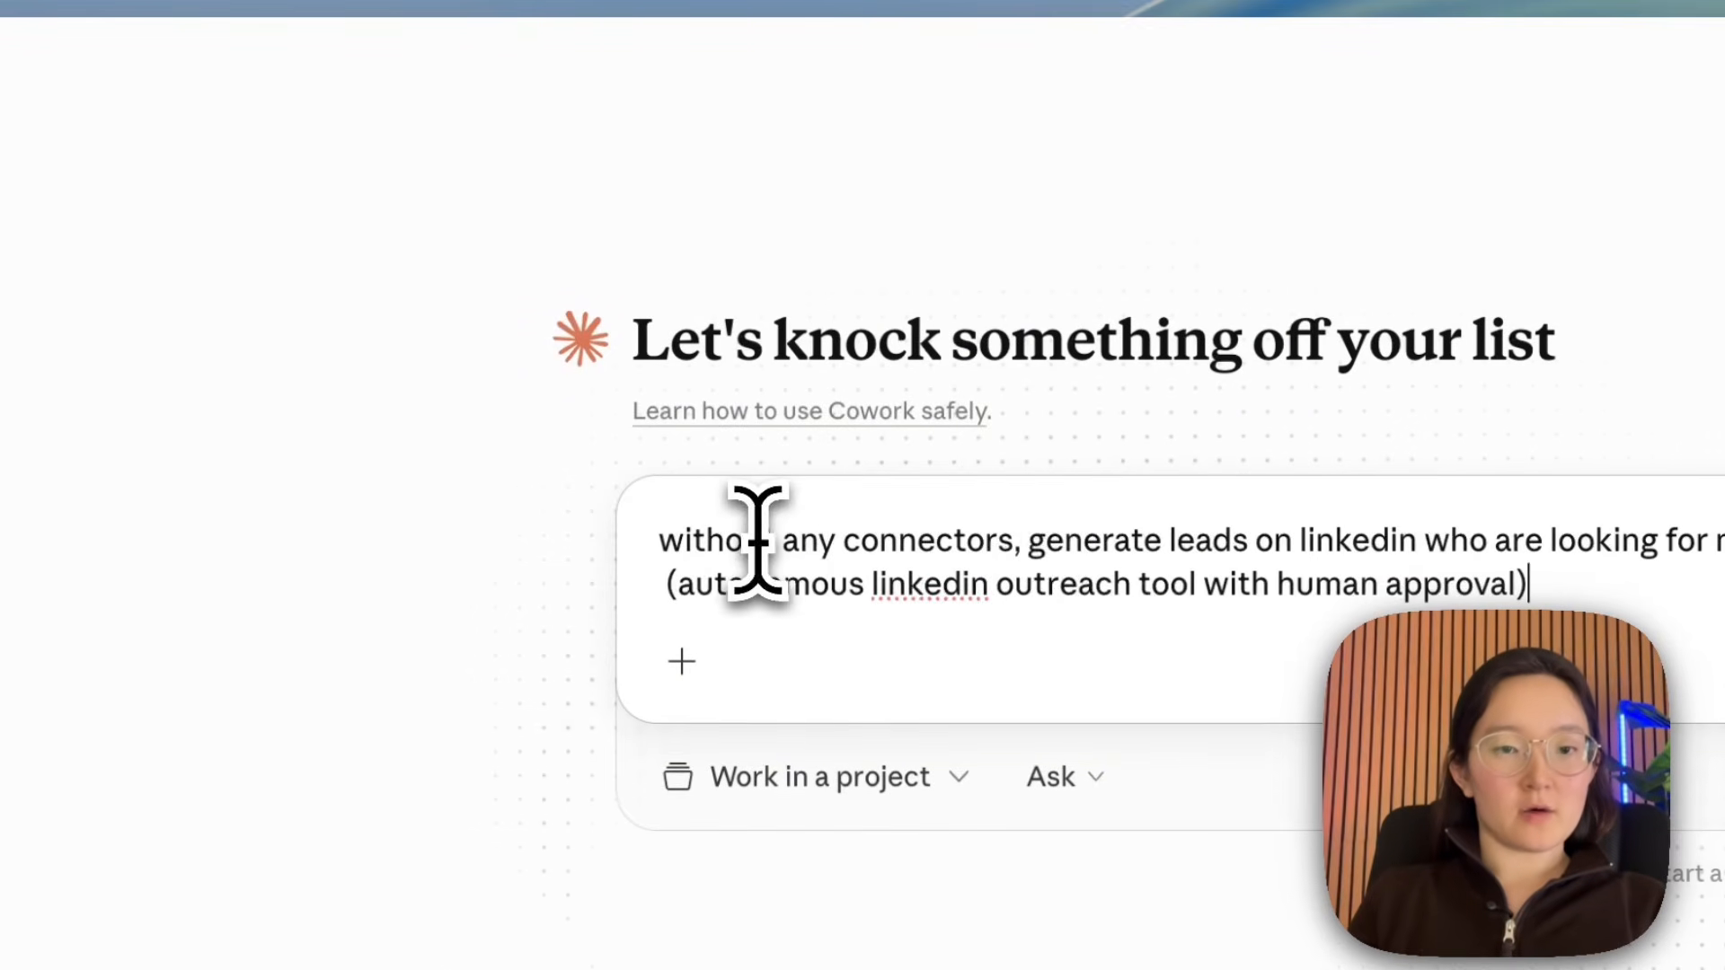
{"action": "left_click_drag", "start_coordinate": [1011, 544], "coordinate": [649, 550]}
{"action": "left_click", "coordinate": [1018, 557]}
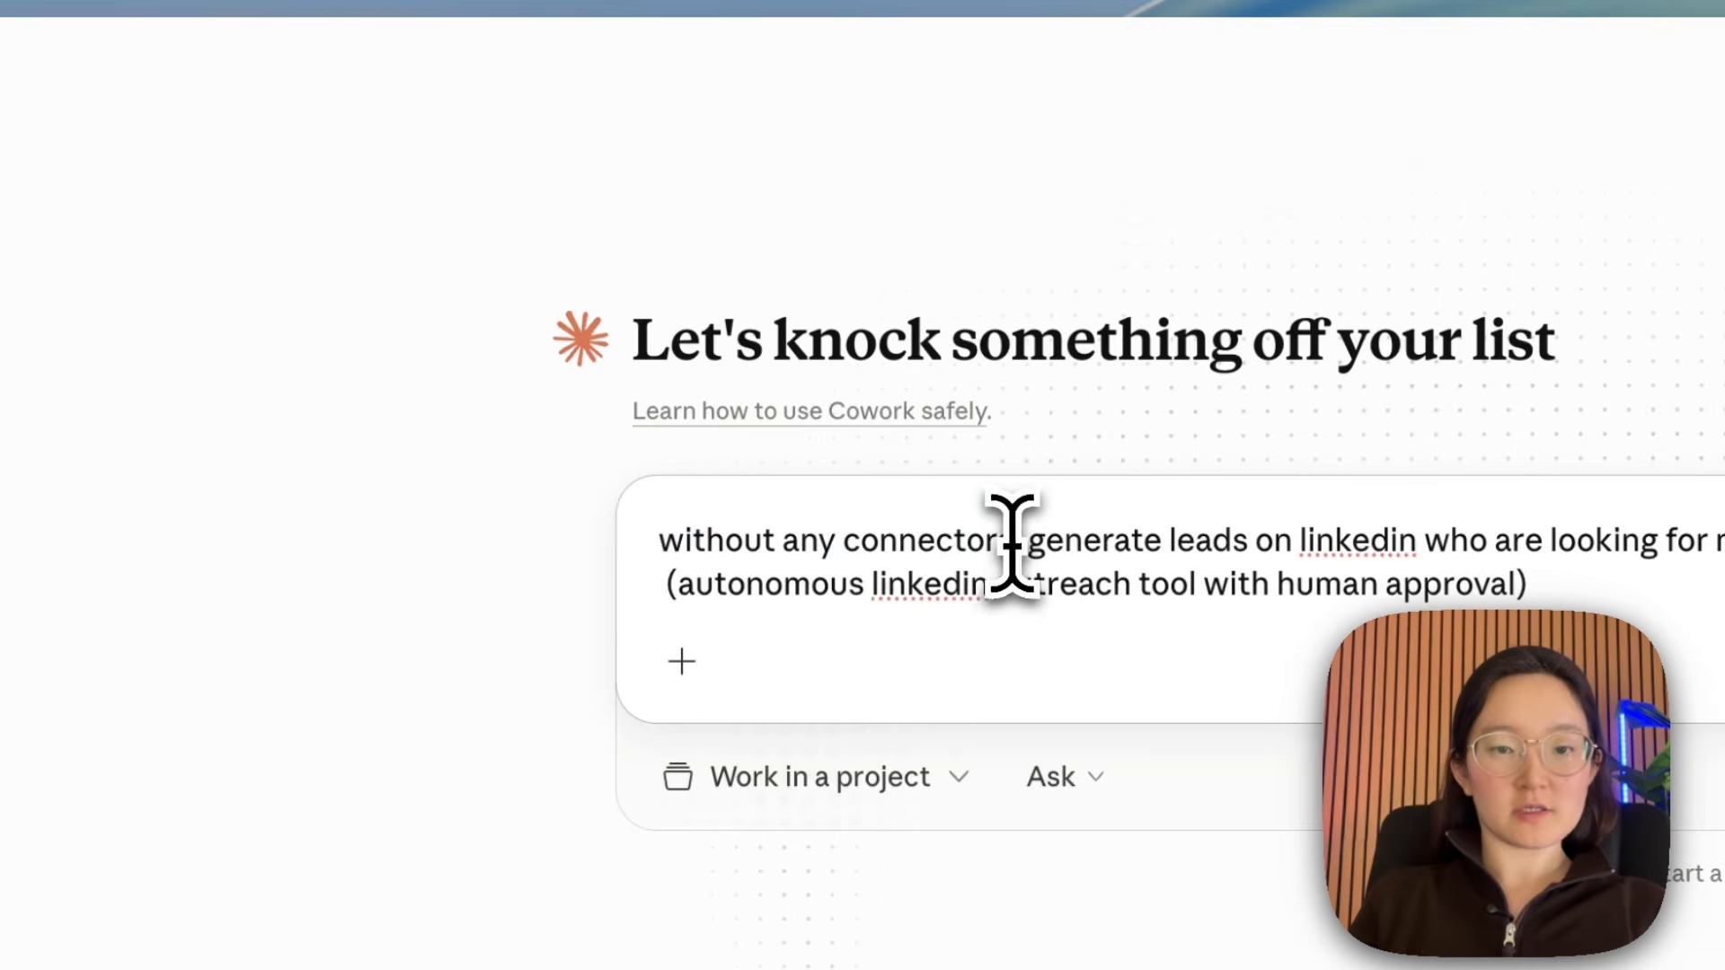
{"action": "key", "text": "BackSpace"}
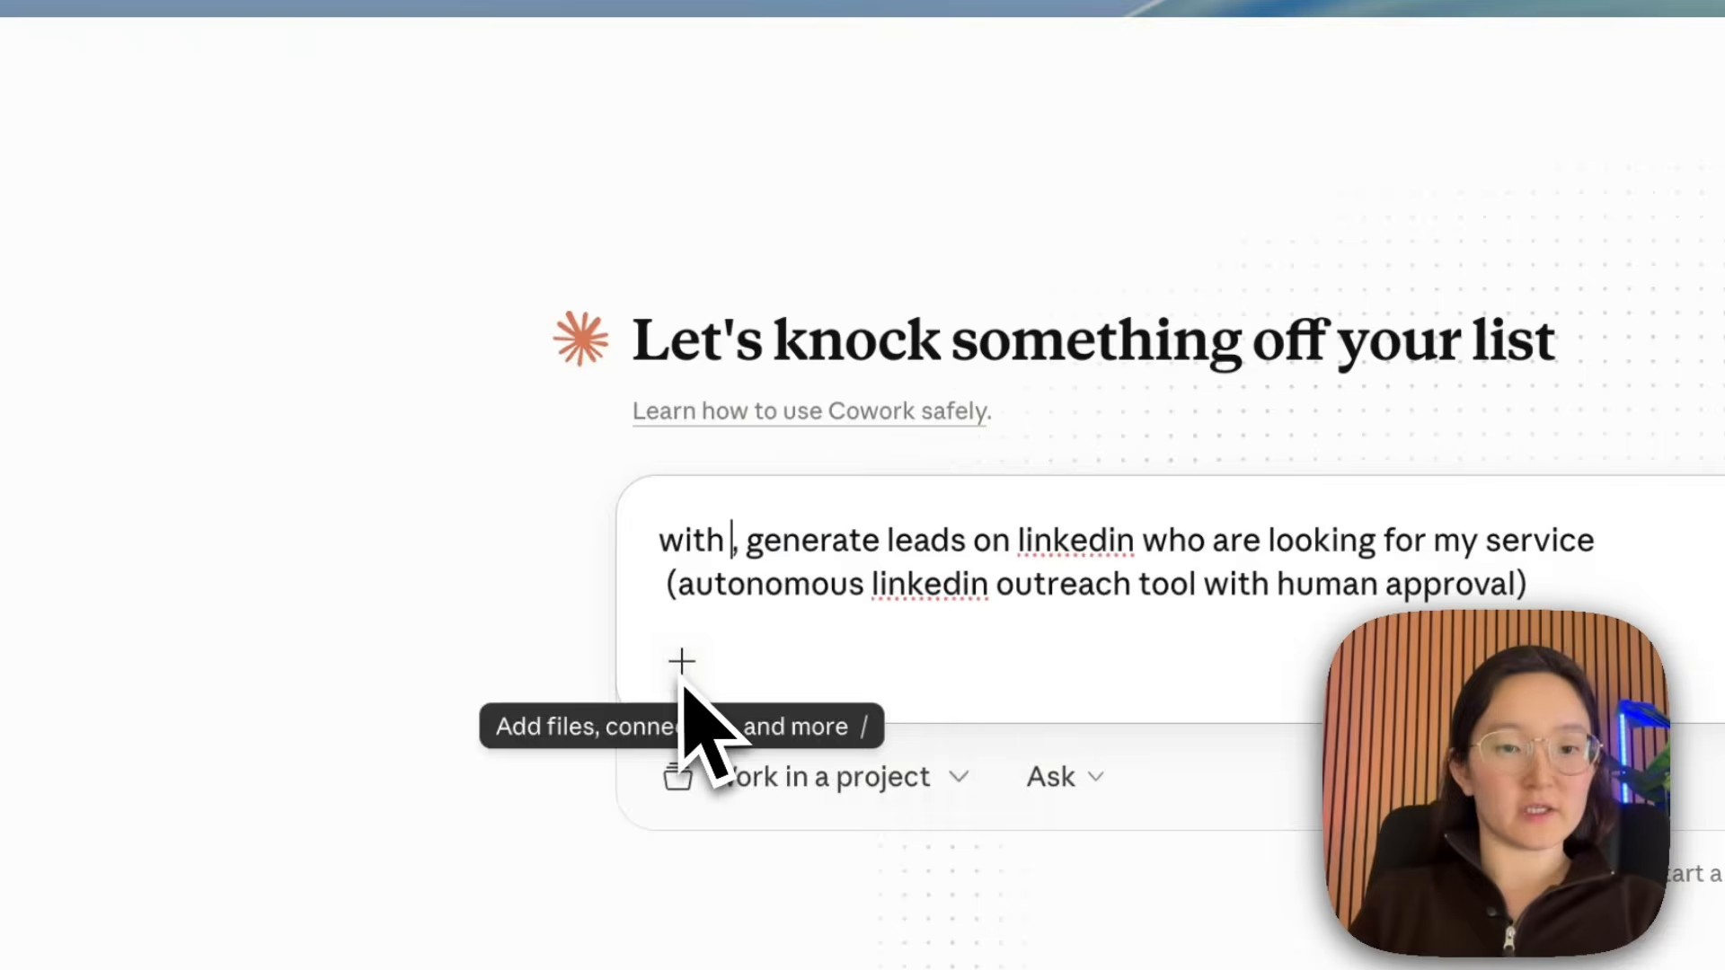
{"action": "left_click", "coordinate": [684, 670]}
{"action": "mouse_move", "coordinate": [858, 840]}
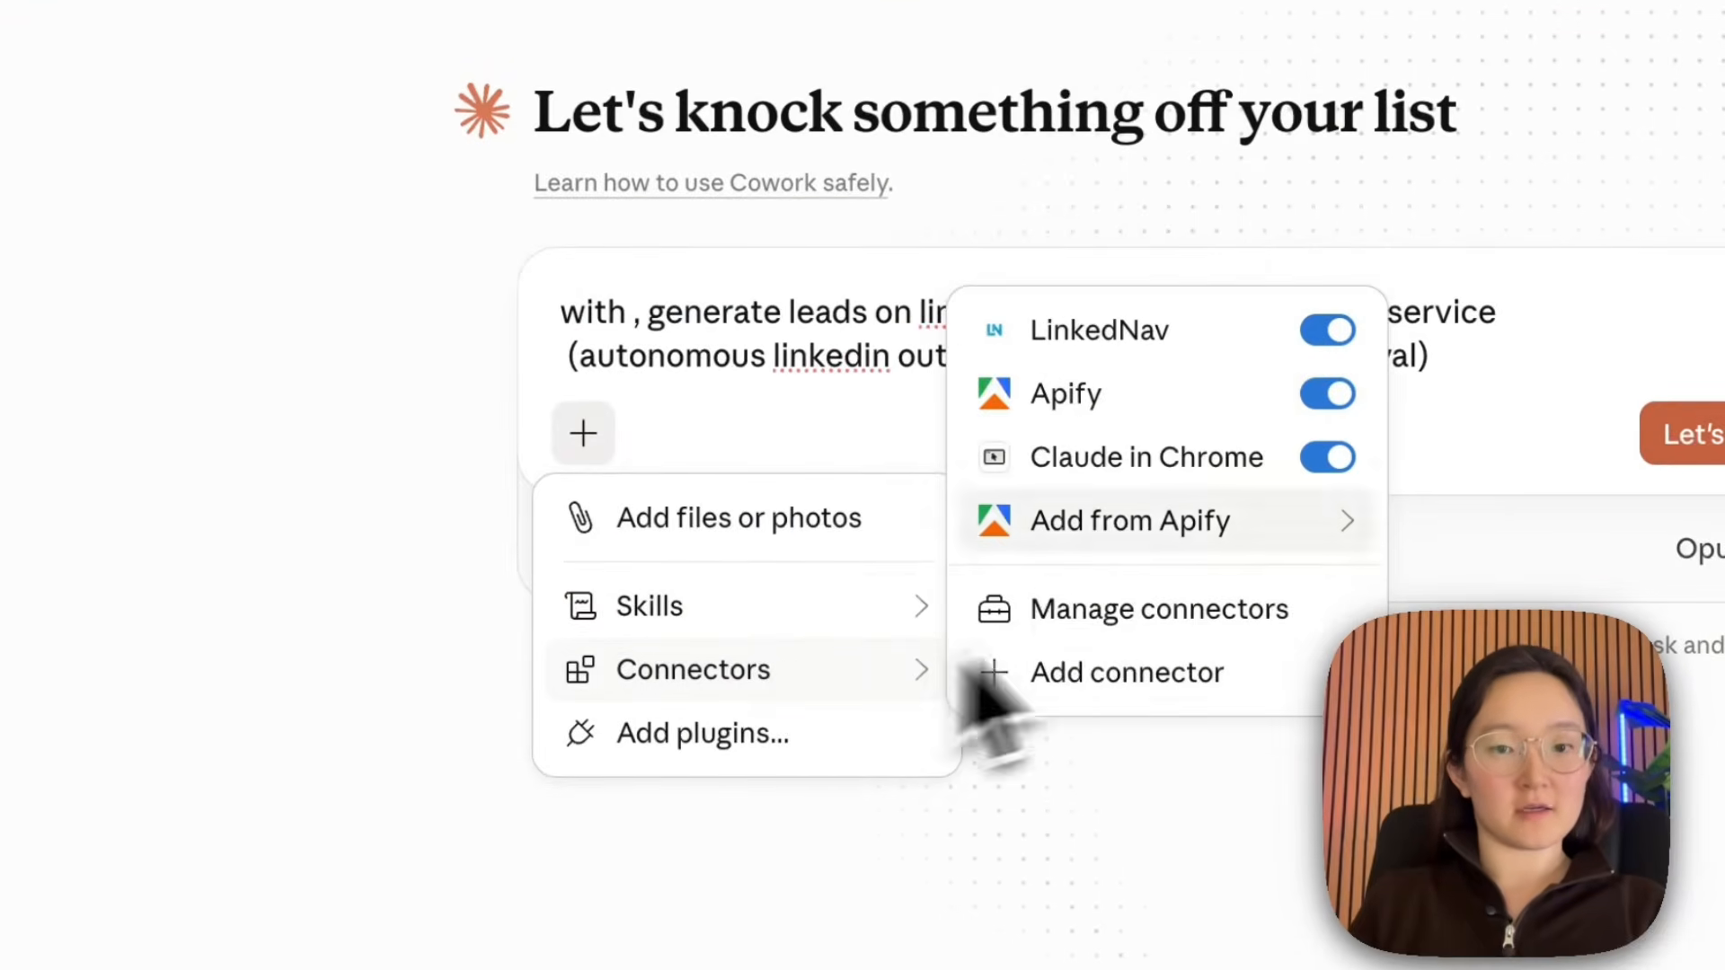
{"action": "key", "text": "Escape"}
{"action": "type", "text": "linkednav connector"}
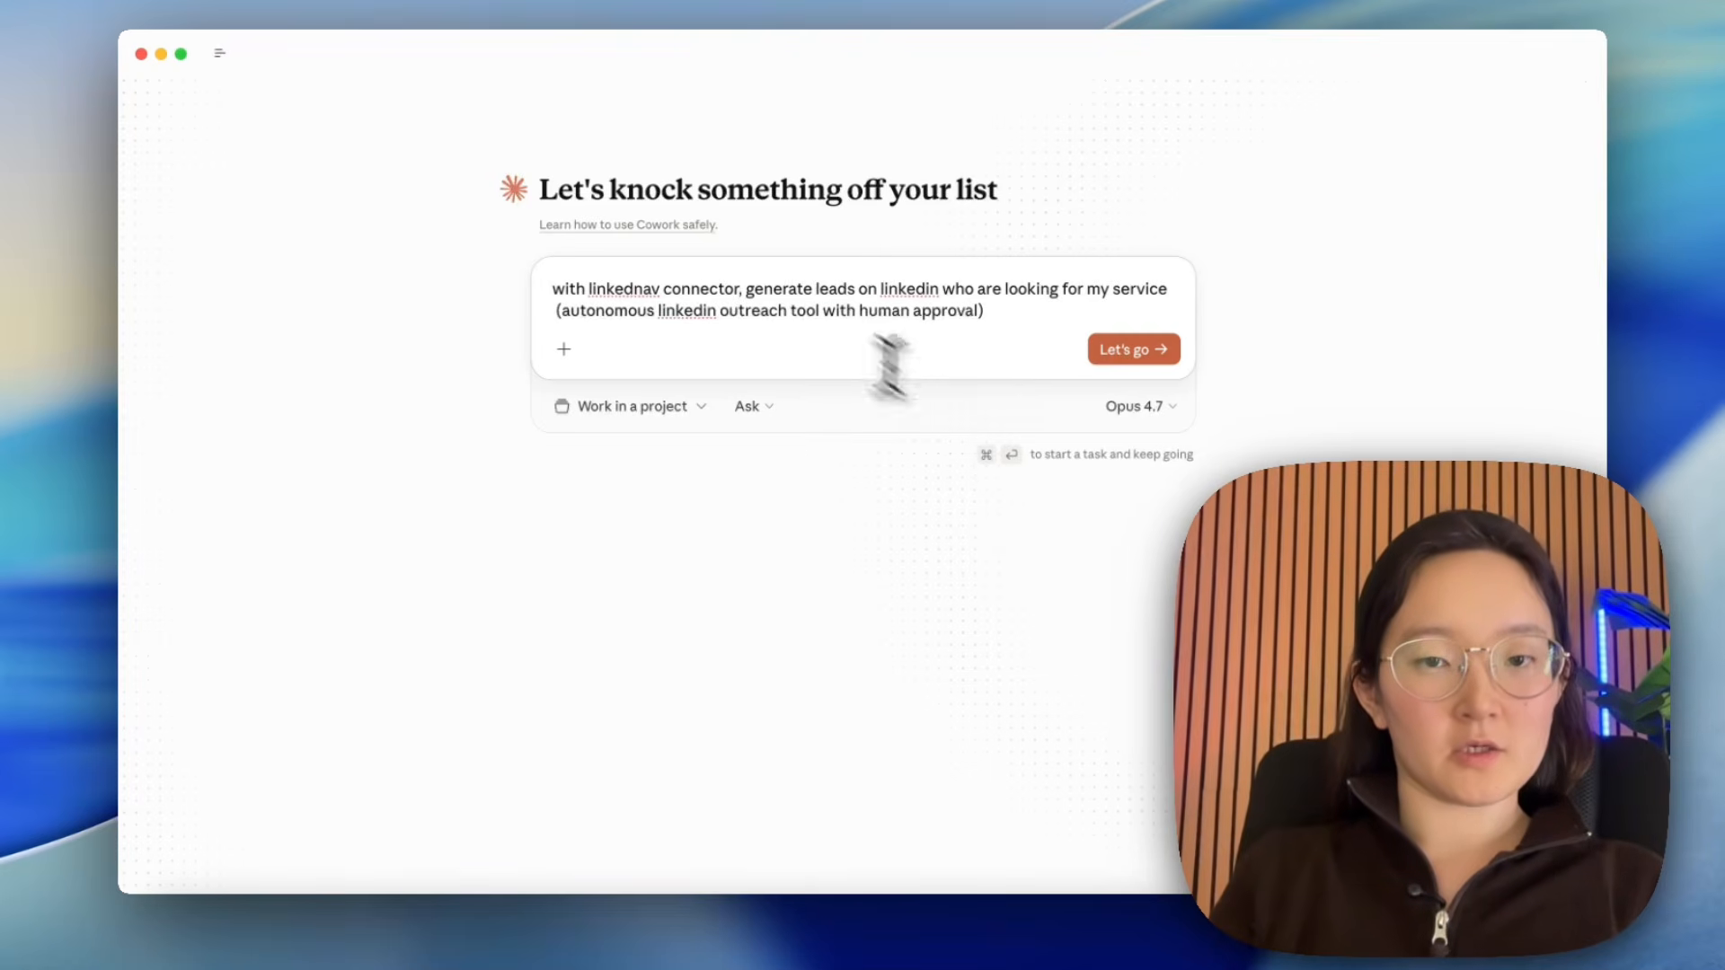
{"action": "left_click_drag", "start_coordinate": [771, 290], "coordinate": [1128, 289]}
{"action": "left_click", "coordinate": [1111, 287]}
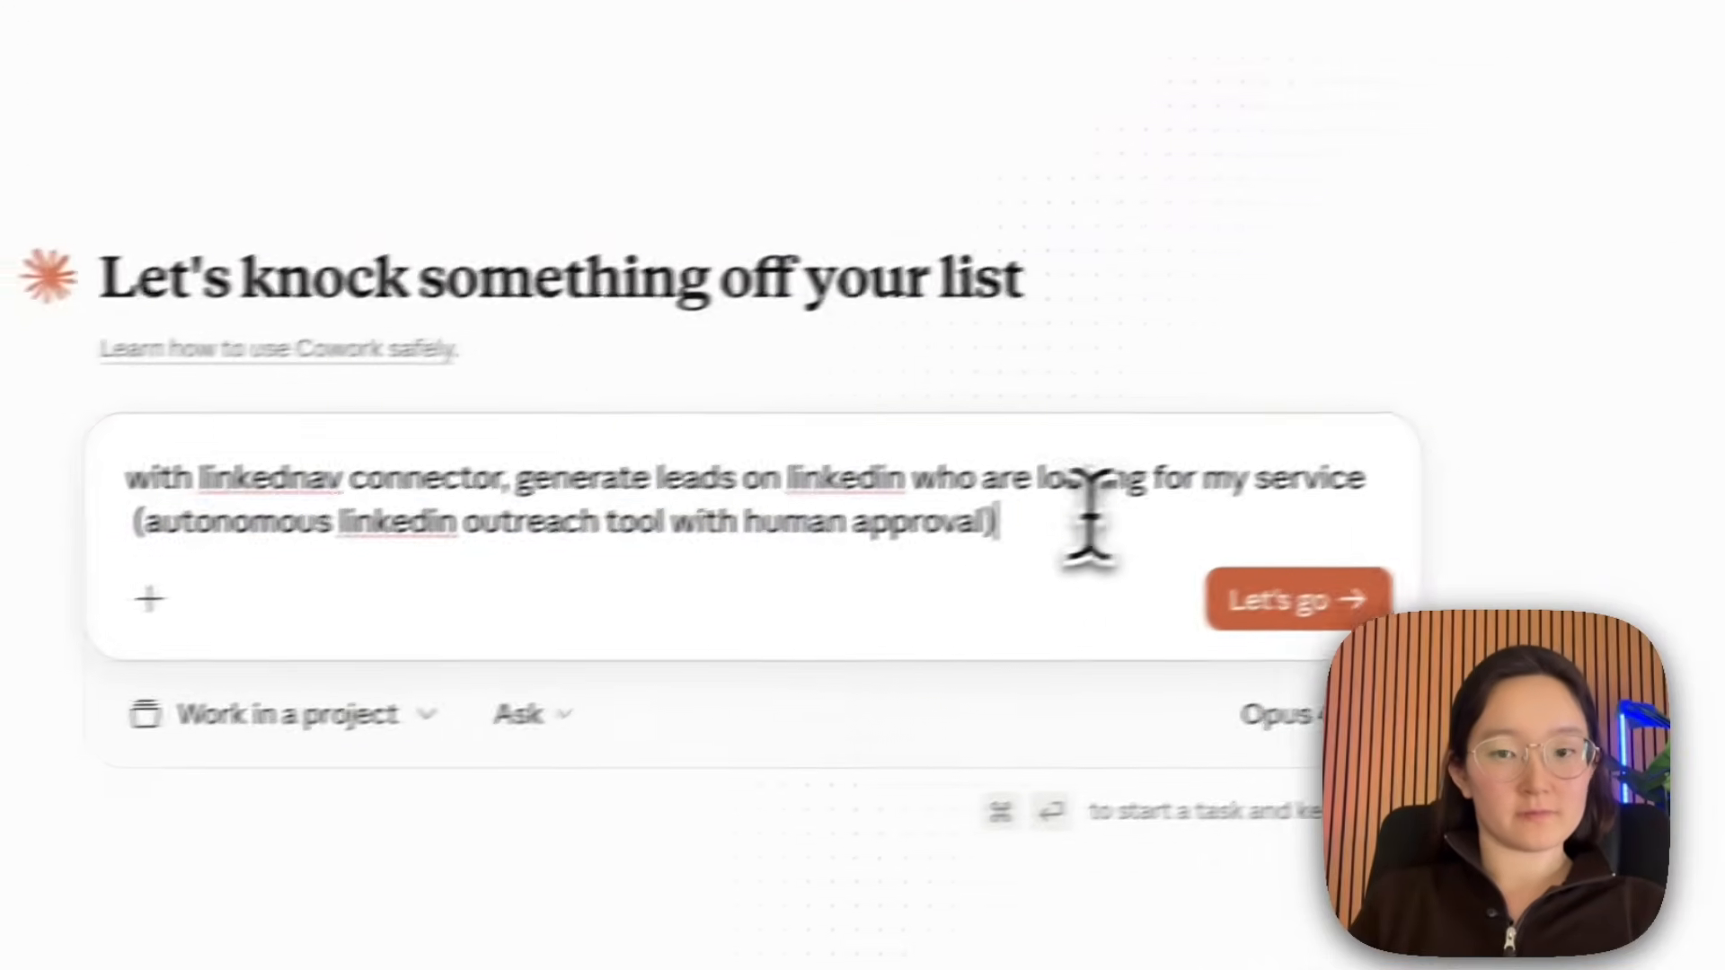
{"action": "key", "text": "Return"}
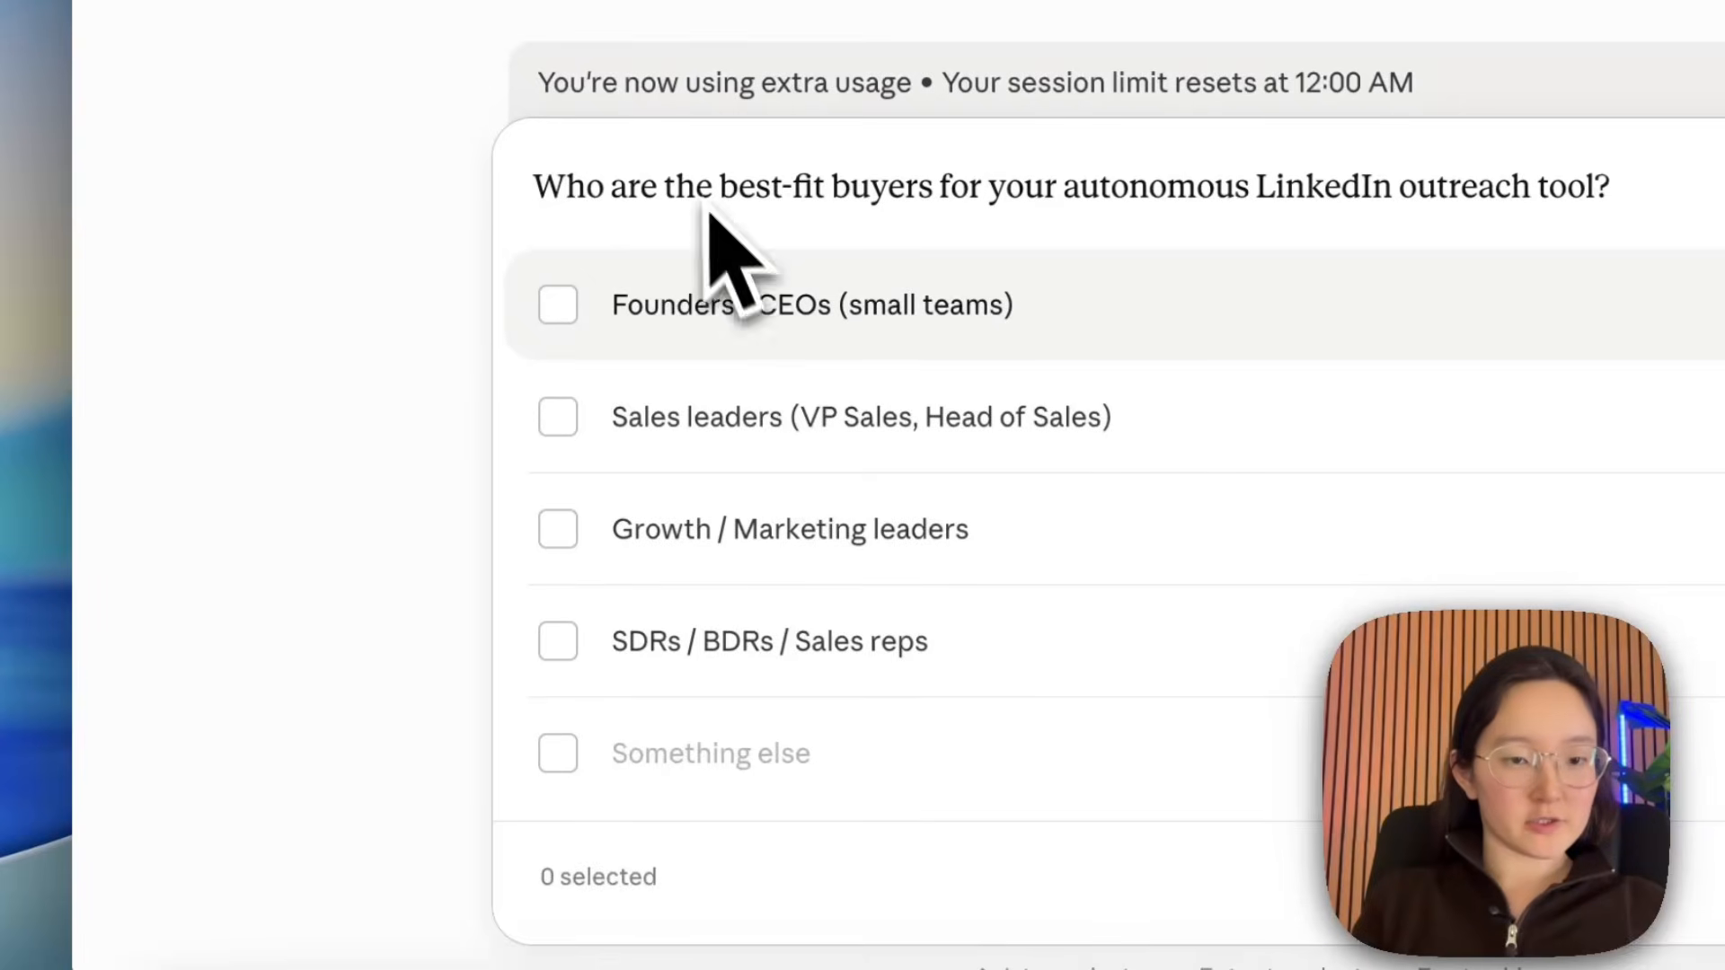
Answer the best-fit buyers question with all four listed role groups and set the lead regions to US, UK, Canada and Australia.
{"action": "left_click", "coordinate": [563, 328]}
{"action": "left_click", "coordinate": [561, 419]}
{"action": "left_click", "coordinate": [560, 531]}
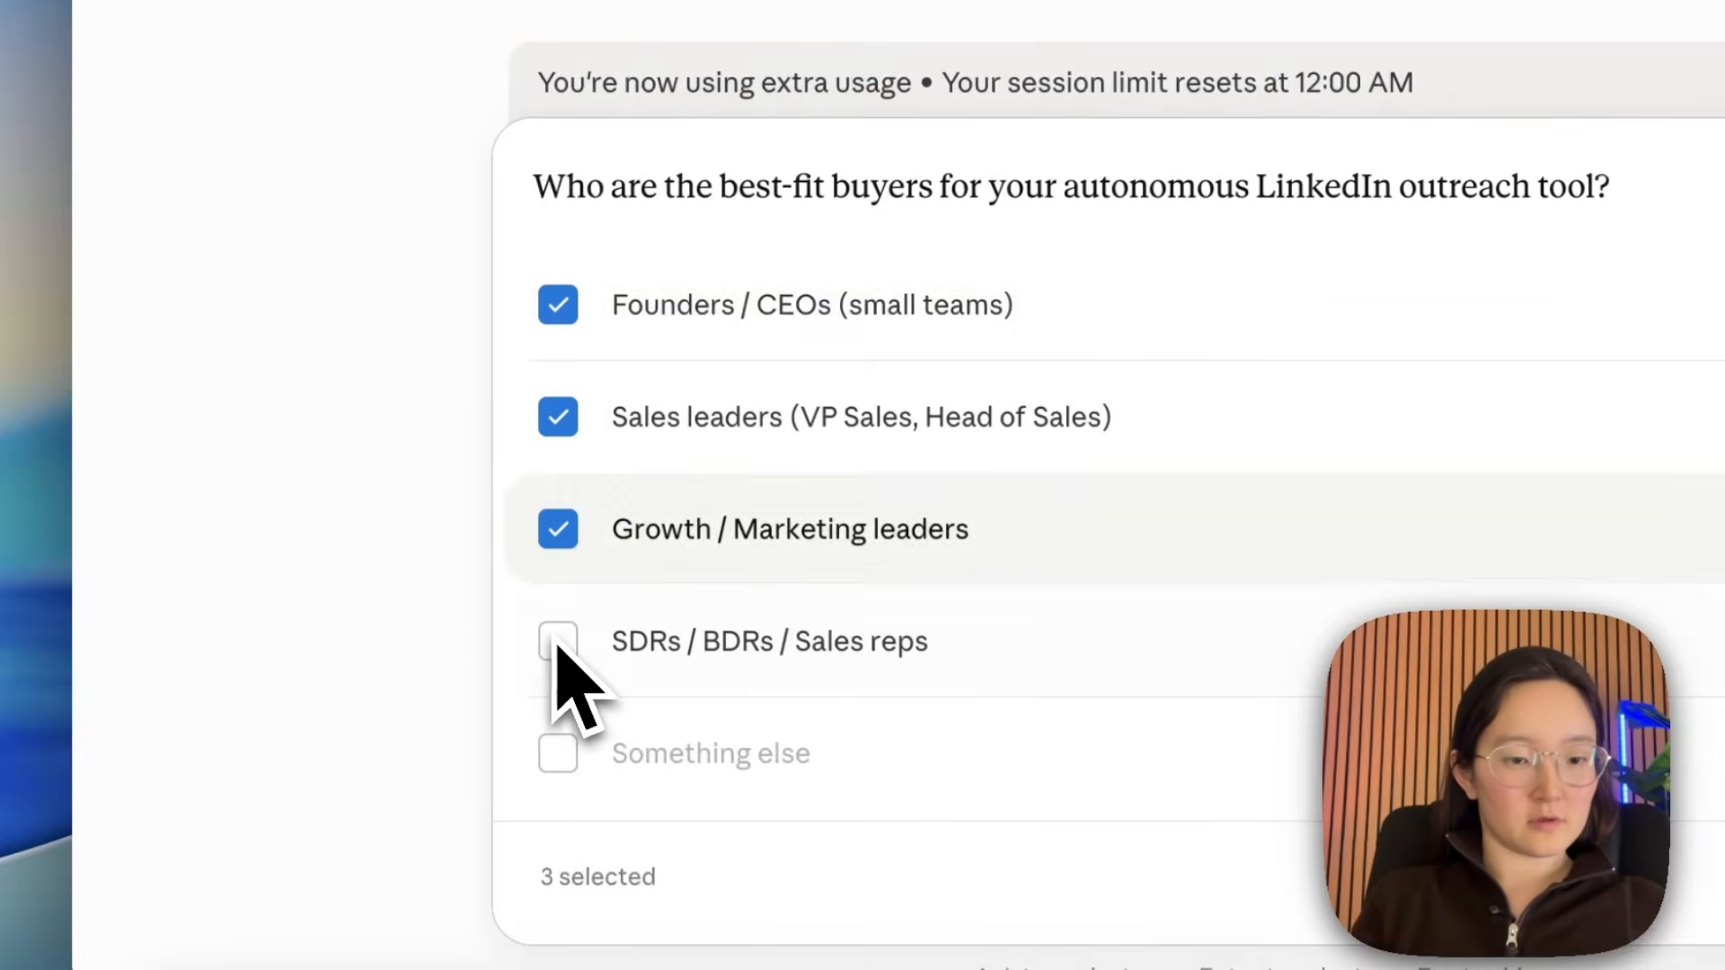
{"action": "left_click", "coordinate": [558, 639]}
{"action": "left_click", "coordinate": [1603, 831]}
{"action": "left_click", "coordinate": [527, 494]}
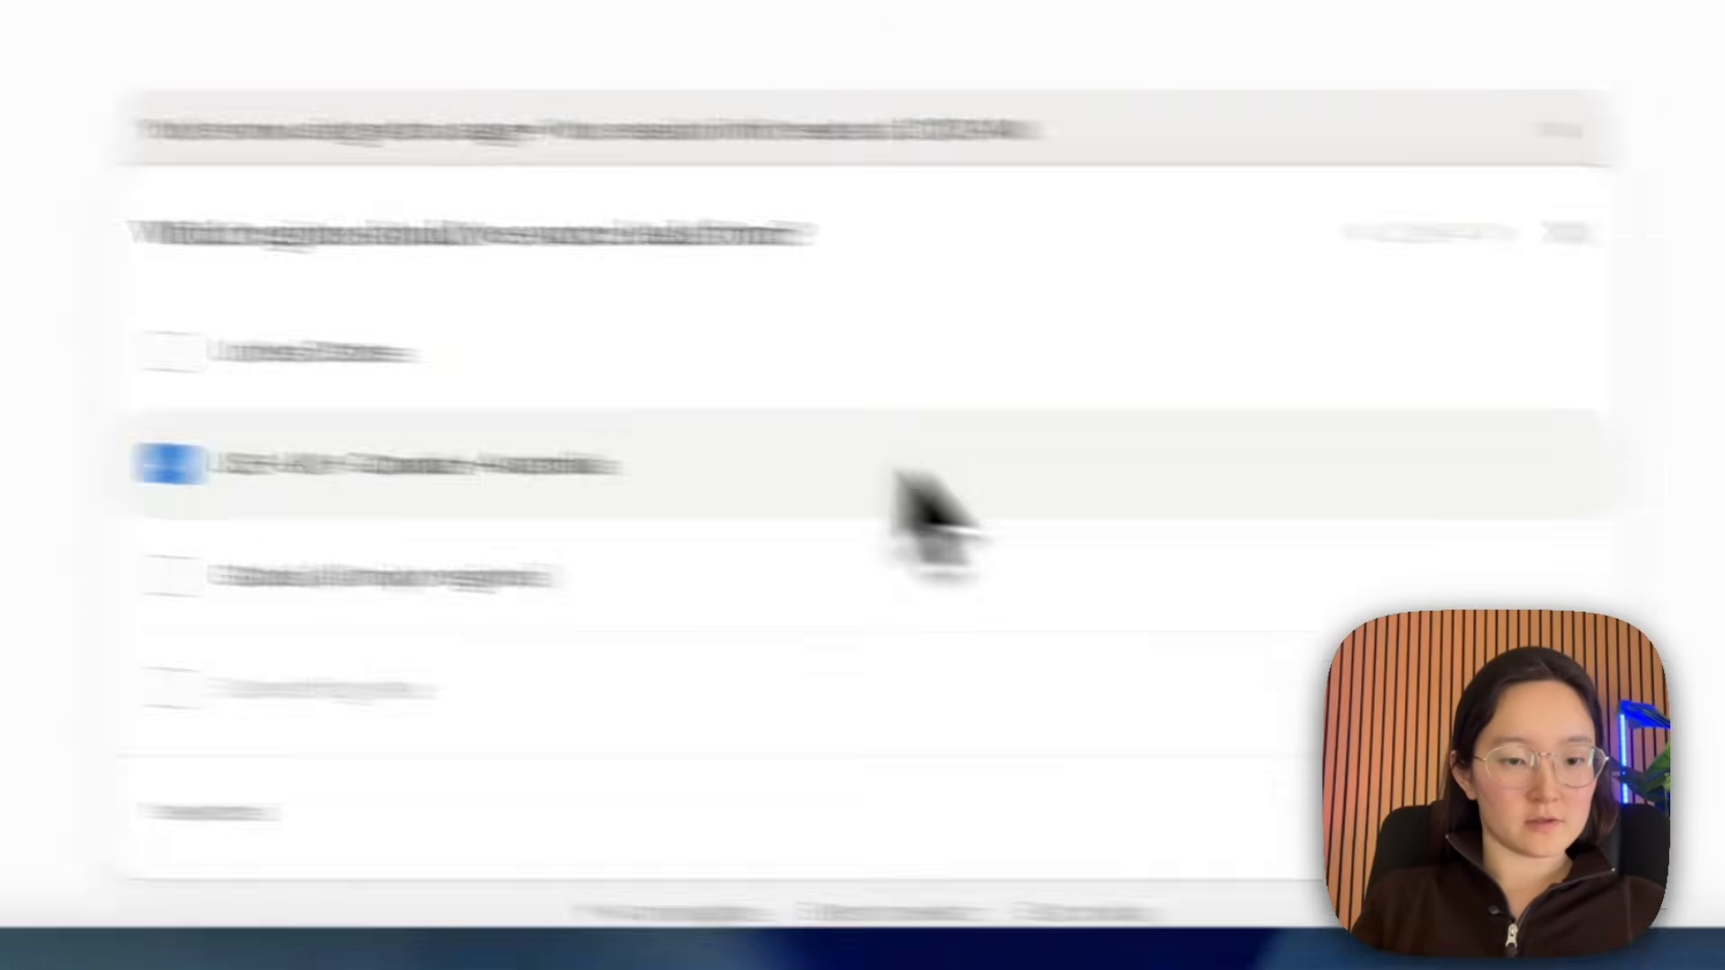
{"action": "left_click", "coordinate": [1159, 774]}
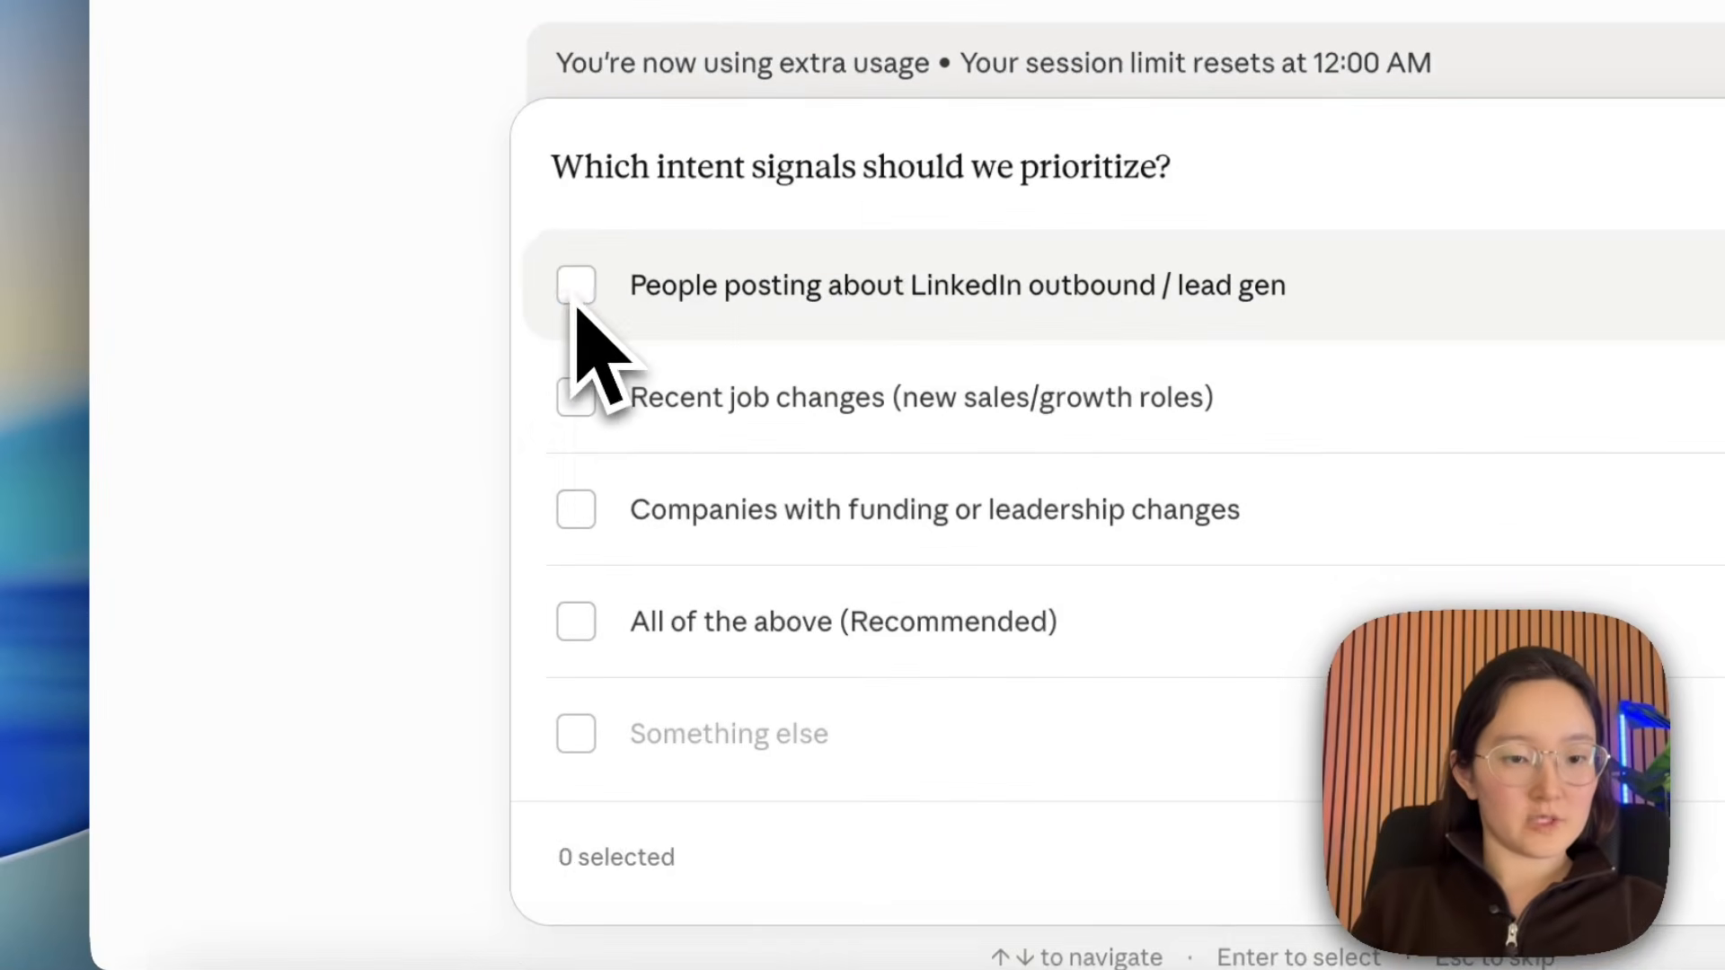
Prioritize all listed intent signals, including "All of the above (Recommended)", and submit the answer.
{"action": "left_click", "coordinate": [585, 406]}
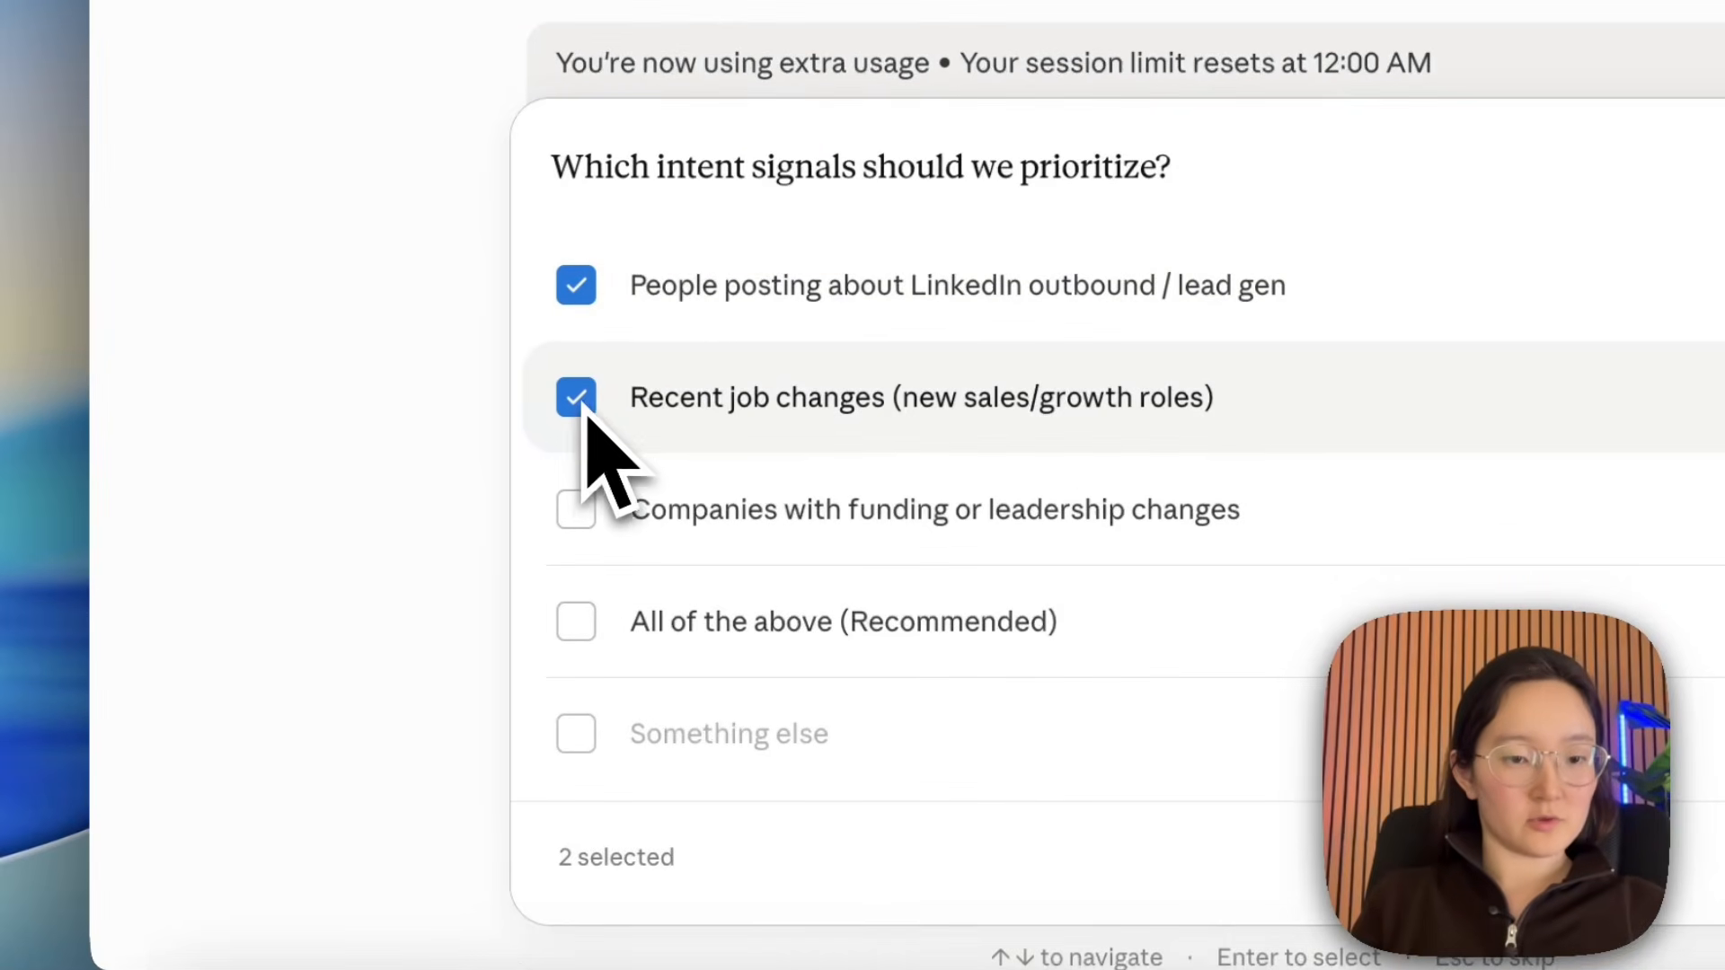
{"action": "left_click", "coordinate": [588, 521]}
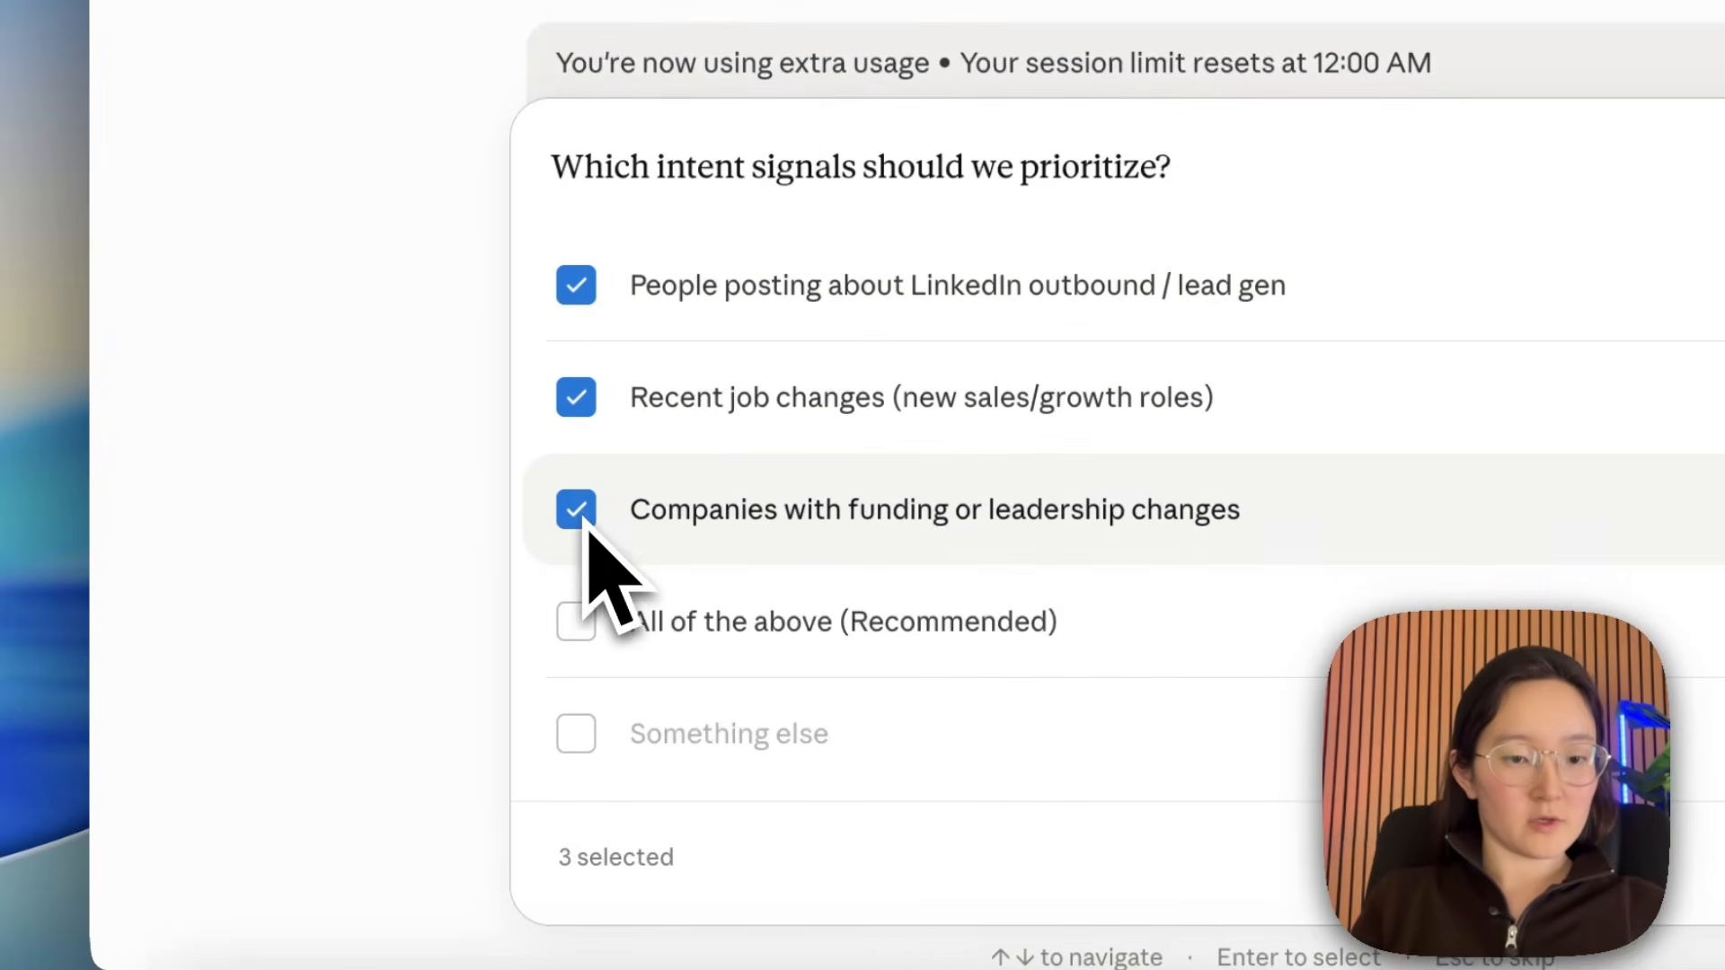
{"action": "left_click", "coordinate": [588, 636]}
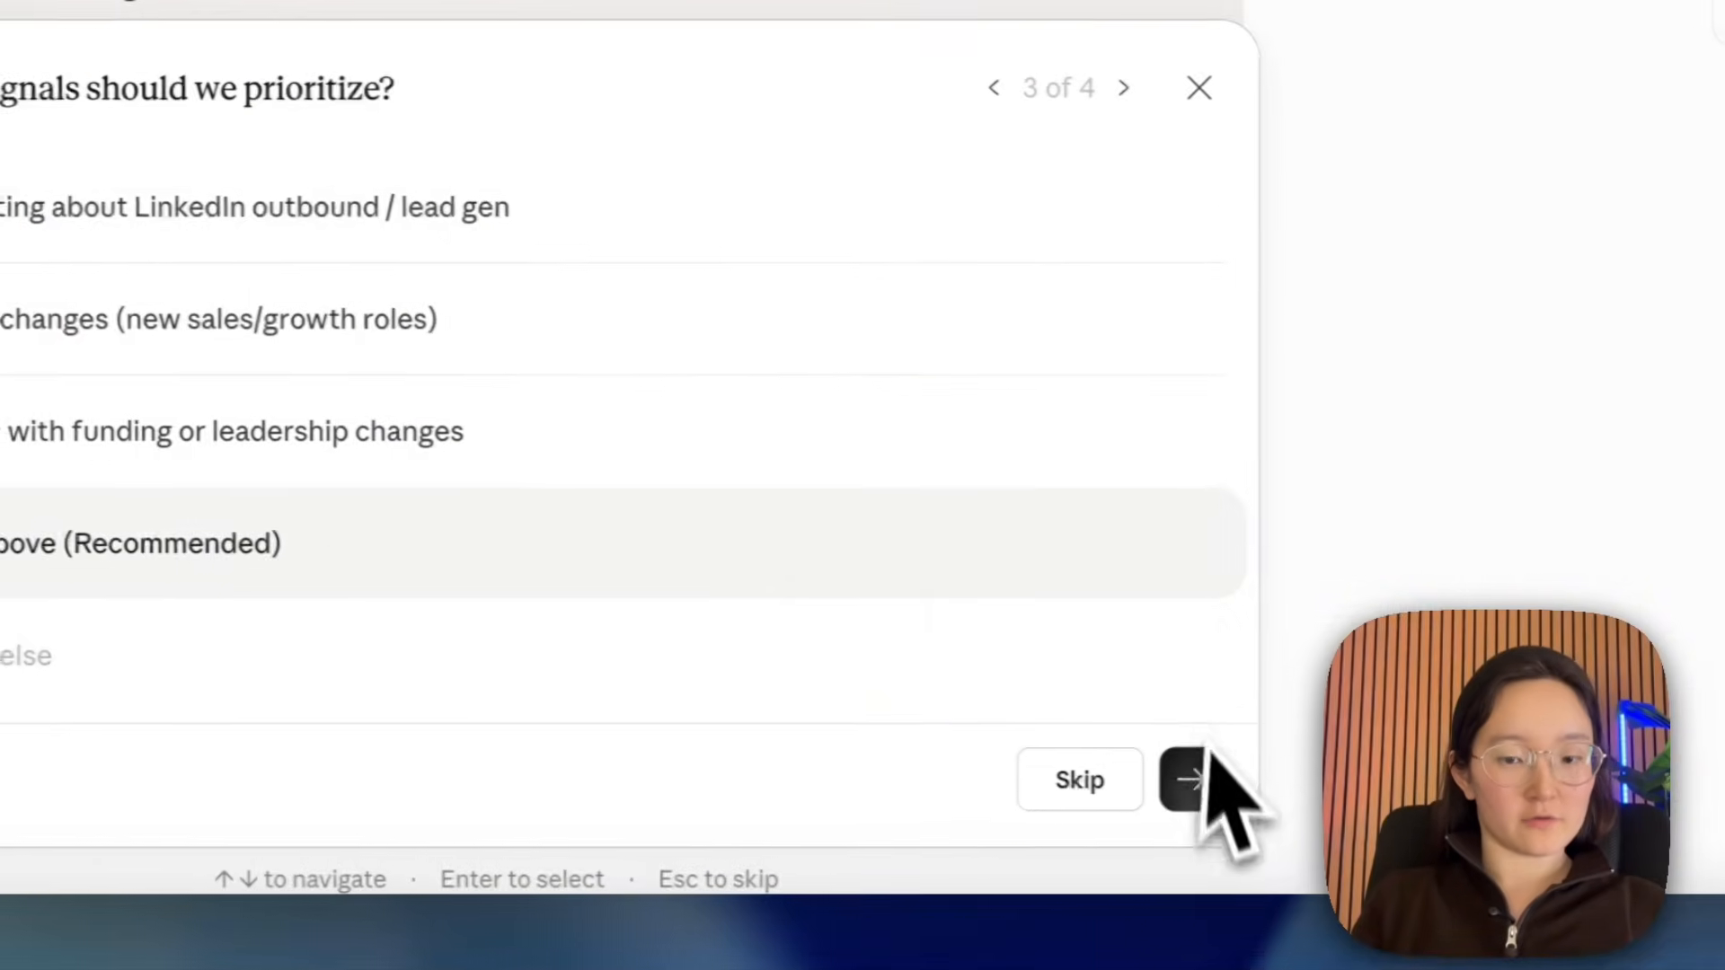
{"action": "left_click", "coordinate": [1151, 783]}
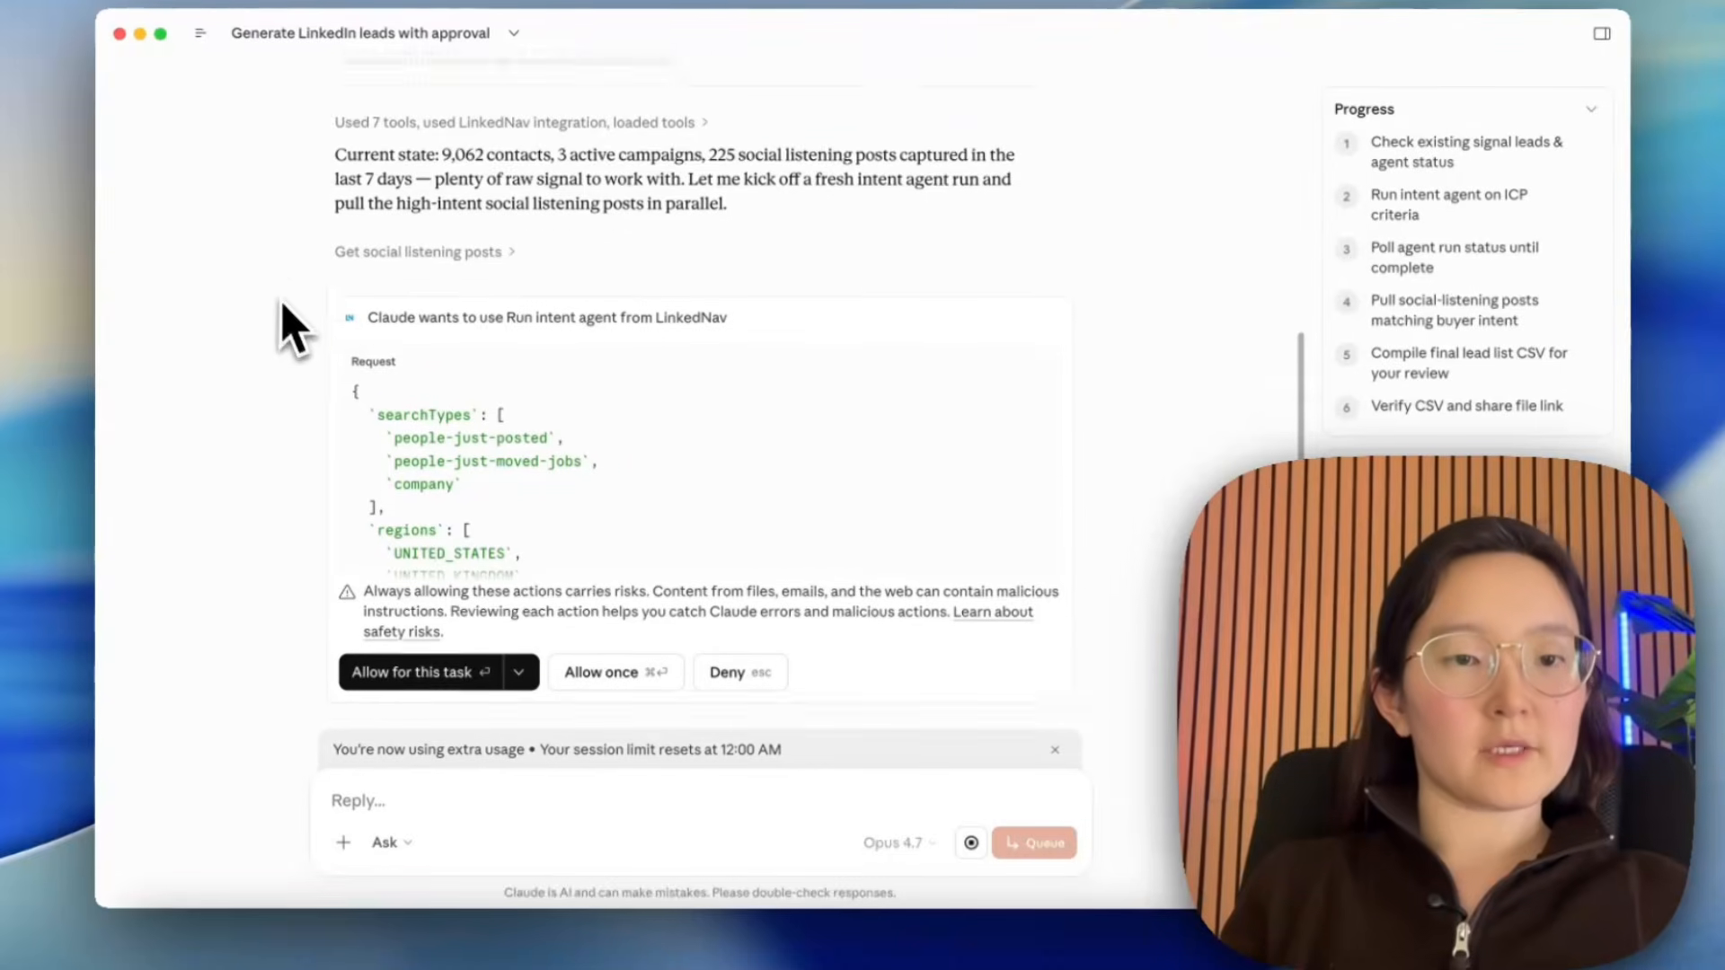
Examine the search types and regions in LinkedNav's Run intent agent request.
{"action": "scroll", "coordinate": [443, 432], "scroll_direction": "down", "scroll_amount": 5}
{"action": "scroll", "coordinate": [449, 423], "scroll_direction": "up", "scroll_amount": 3}
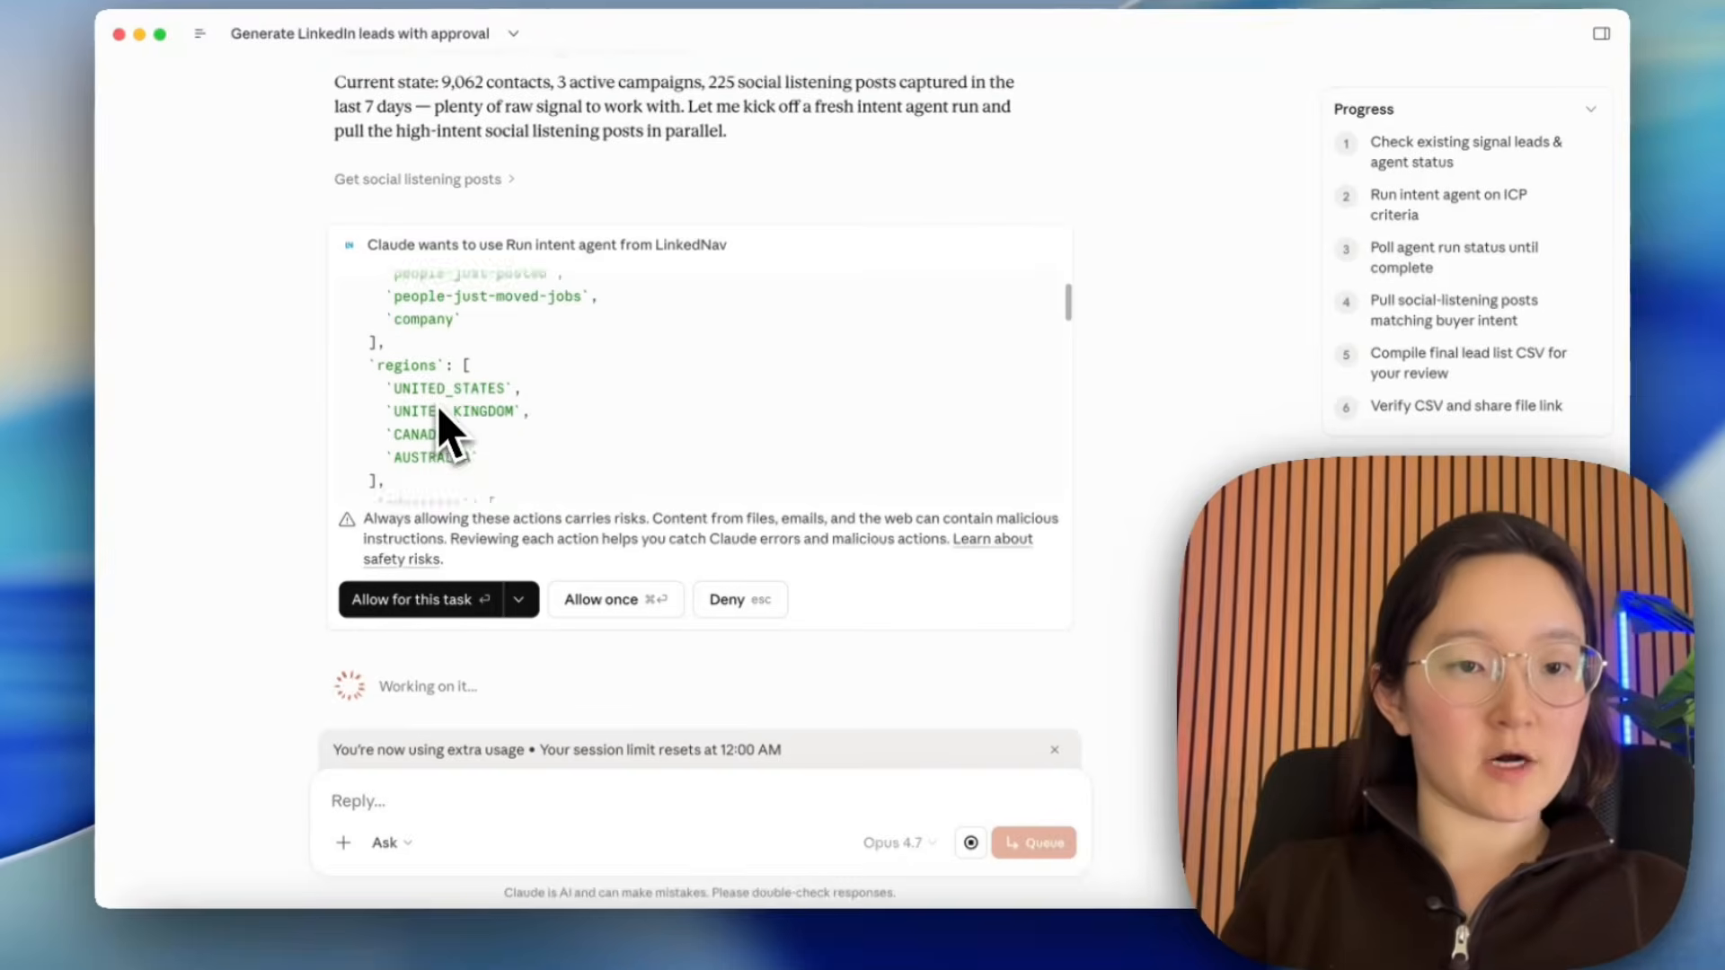
{"action": "scroll", "coordinate": [452, 373], "scroll_direction": "up", "scroll_amount": 1}
{"action": "left_click_drag", "start_coordinate": [420, 335], "coordinate": [430, 451]}
{"action": "scroll", "coordinate": [438, 367], "scroll_direction": "down", "scroll_amount": 1}
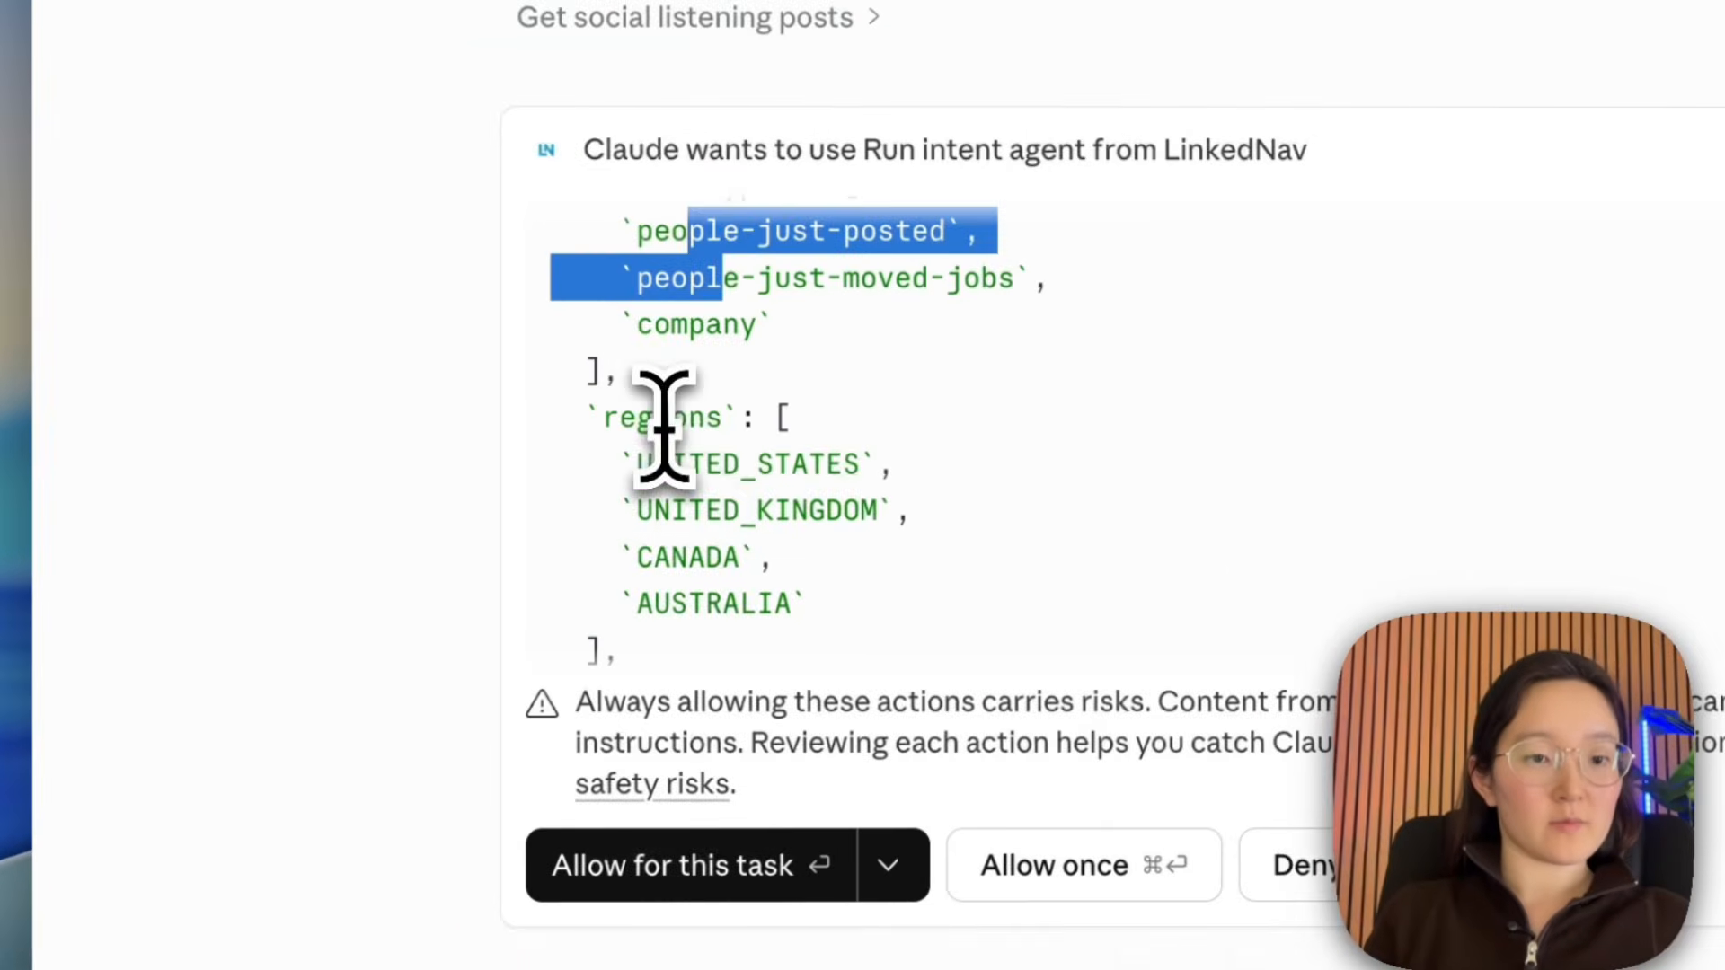
Read the industries, functions and remaining targeting criteria of the Run intent agent request.
{"action": "scroll", "coordinate": [728, 566], "scroll_direction": "down", "scroll_amount": 5}
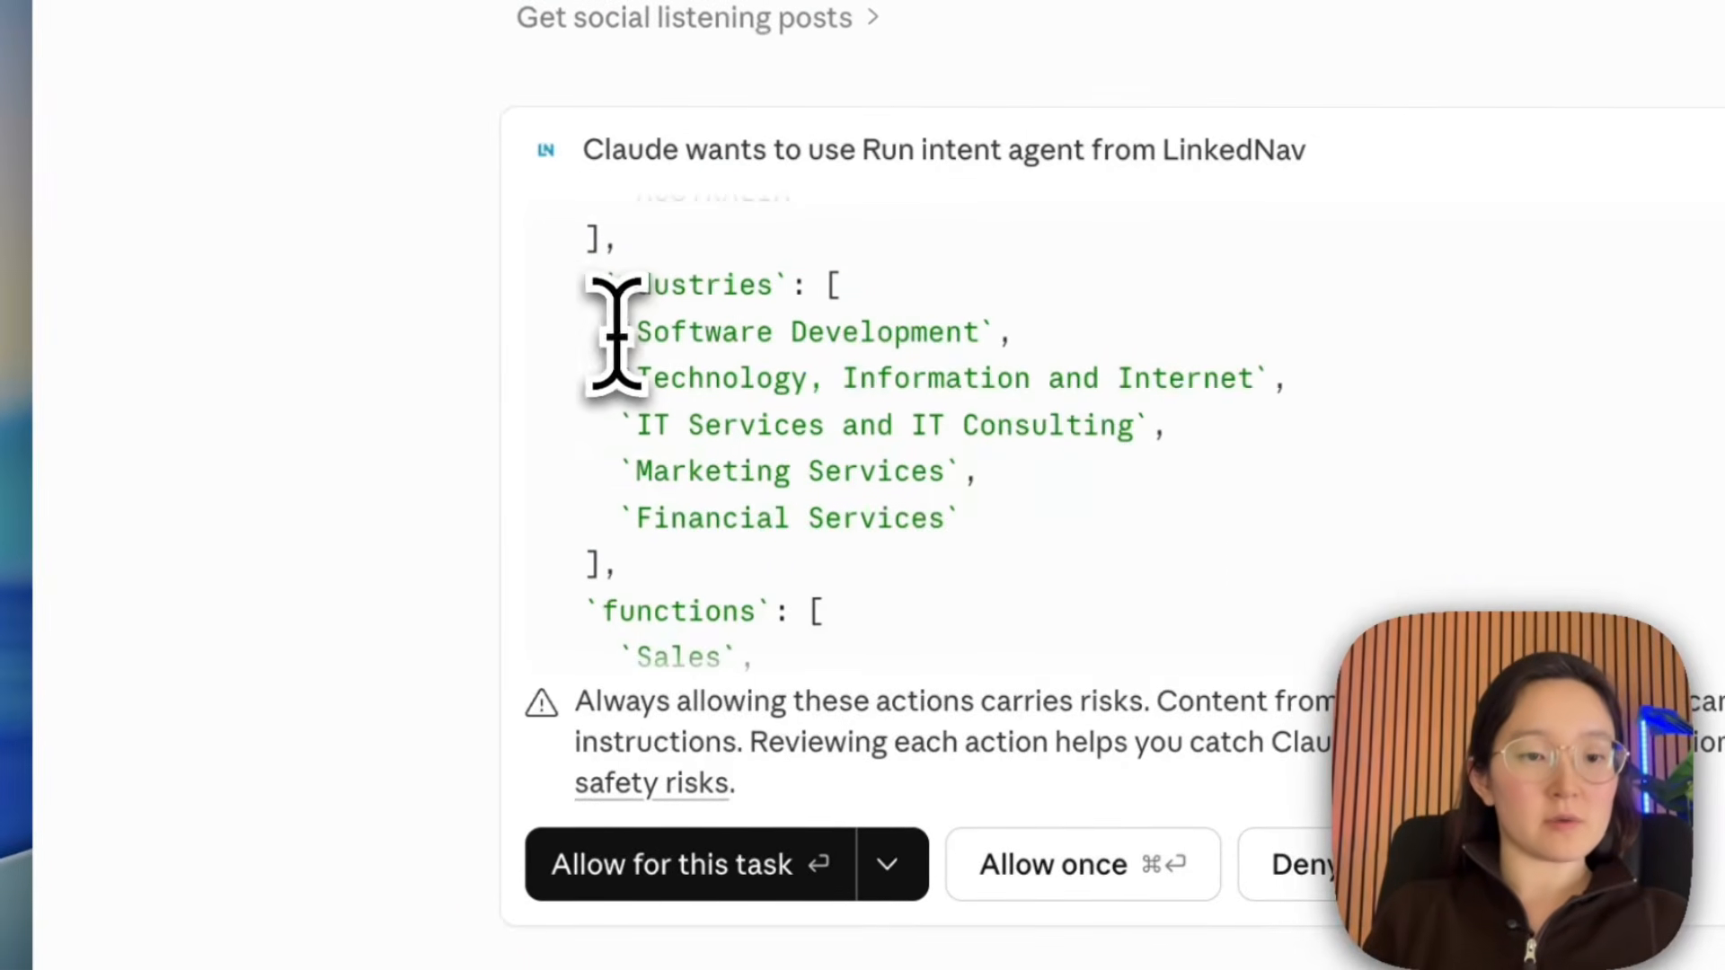
{"action": "left_click_drag", "start_coordinate": [618, 333], "coordinate": [912, 474]}
{"action": "left_click_drag", "start_coordinate": [1004, 546], "coordinate": [978, 531]}
{"action": "scroll", "coordinate": [979, 531], "scroll_direction": "down", "scroll_amount": 3}
{"action": "left_click_drag", "start_coordinate": [620, 344], "coordinate": [1128, 476]}
{"action": "scroll", "coordinate": [1127, 476], "scroll_direction": "down", "scroll_amount": 3}
{"action": "left_click_drag", "start_coordinate": [616, 424], "coordinate": [994, 674]}
{"action": "scroll", "coordinate": [994, 674], "scroll_direction": "down", "scroll_amount": 5}
{"action": "left_click_drag", "start_coordinate": [616, 332], "coordinate": [770, 569]}
{"action": "scroll", "coordinate": [770, 569], "scroll_direction": "down", "scroll_amount": 5}
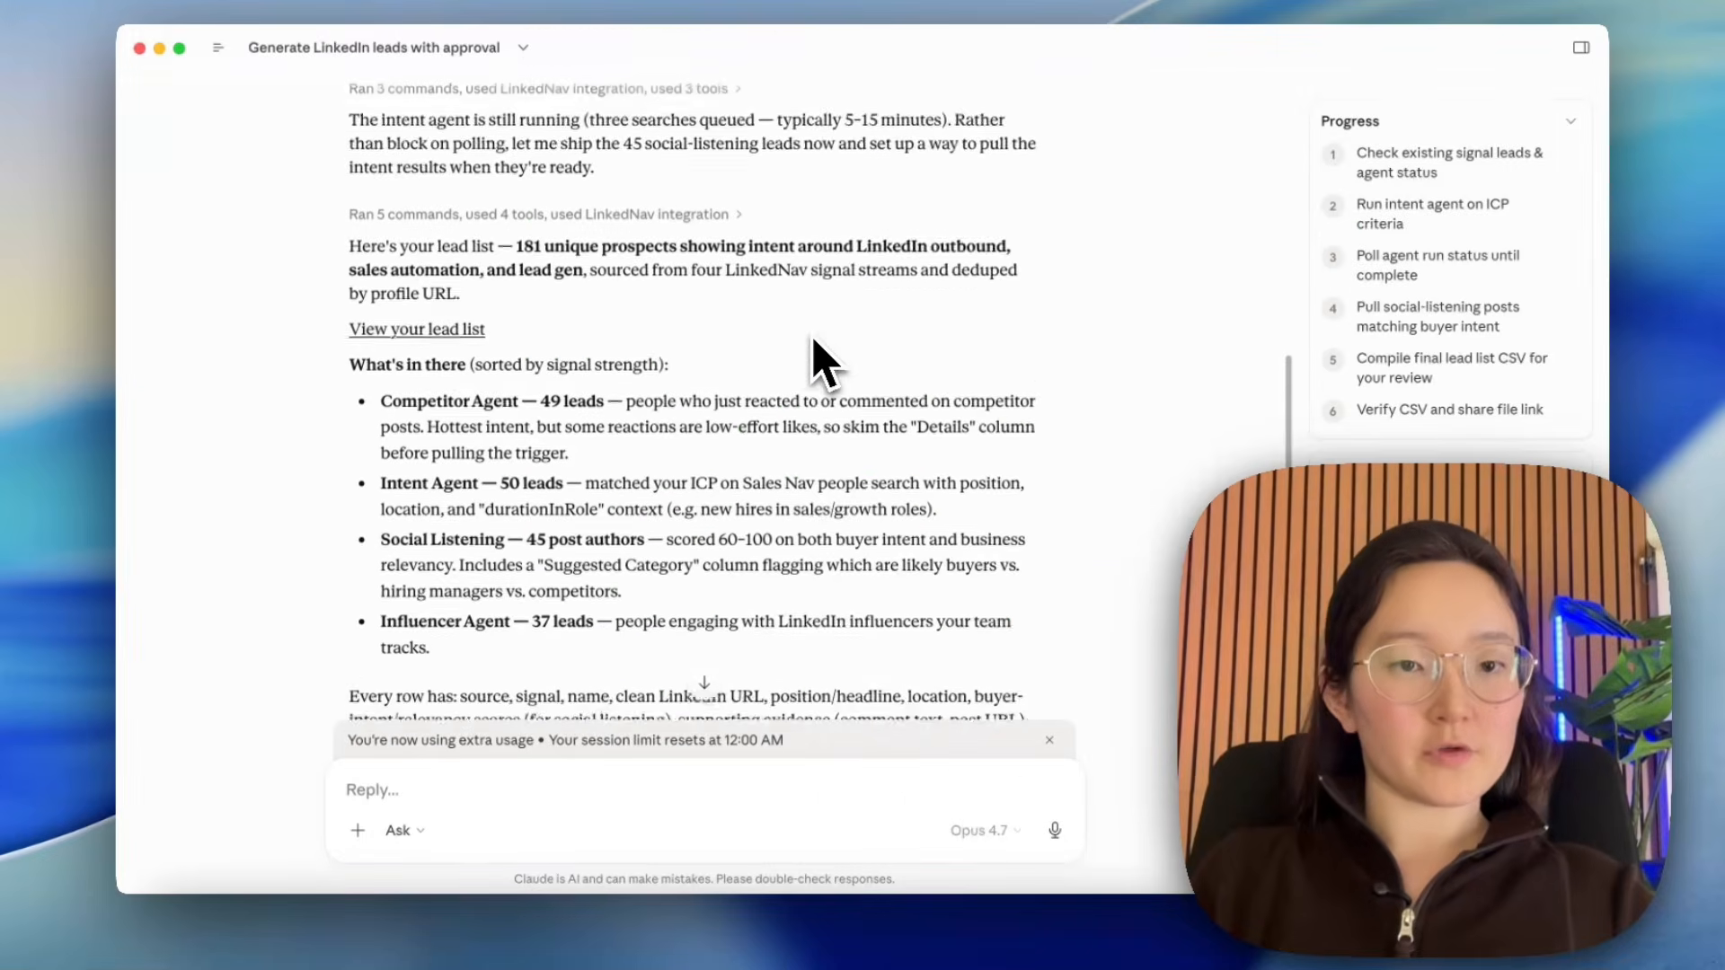
Read the headline of the generated lead list summary and the description of the Competitor Agent leads.
{"action": "scroll", "coordinate": [818, 359], "scroll_direction": "down", "scroll_amount": 3}
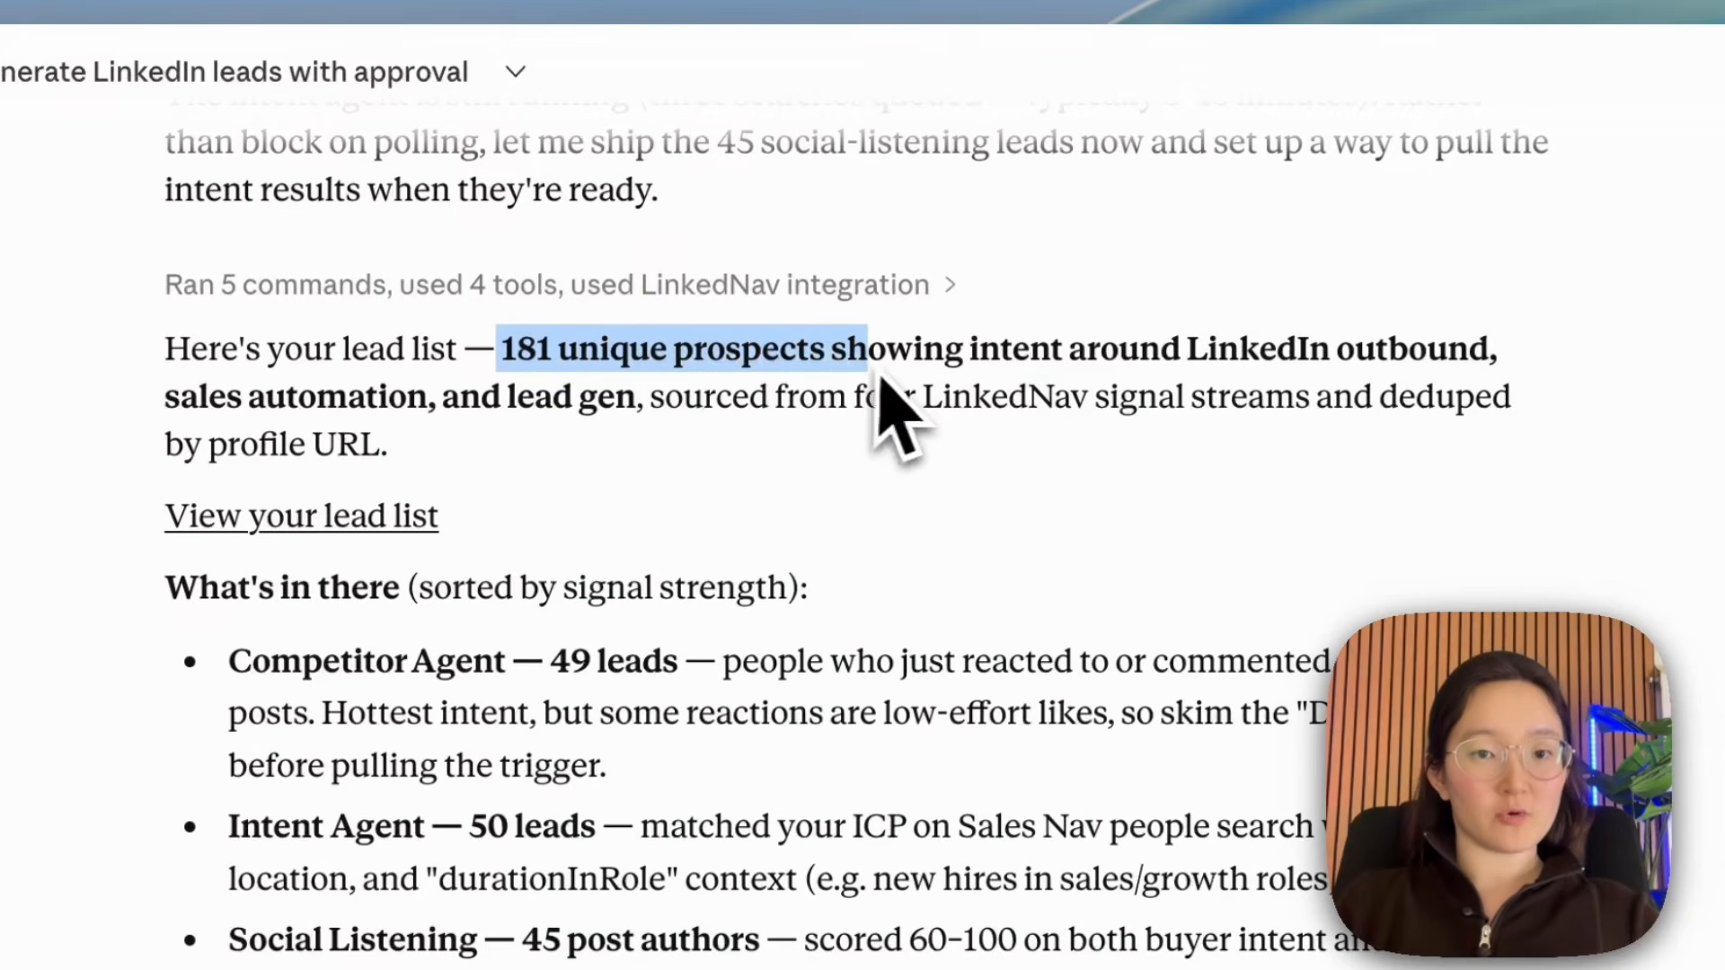
{"action": "left_click_drag", "start_coordinate": [879, 373], "coordinate": [1159, 364]}
{"action": "left_click", "coordinate": [1418, 349]}
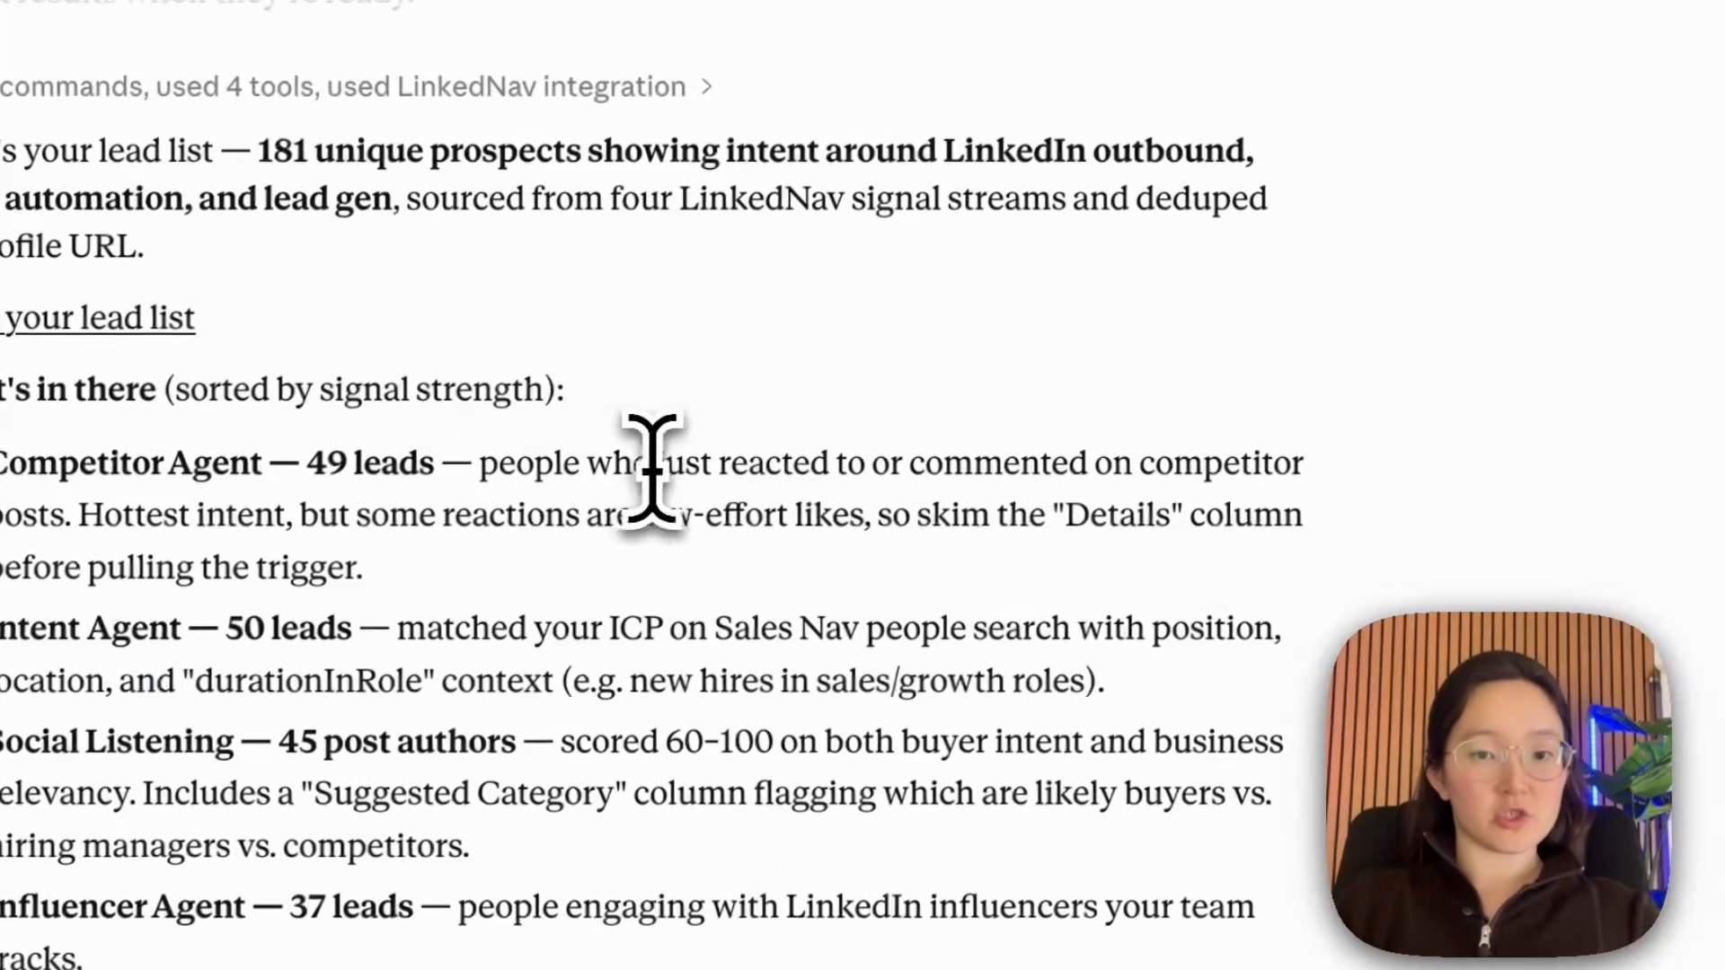
{"action": "left_click_drag", "start_coordinate": [1184, 419], "coordinate": [1347, 417]}
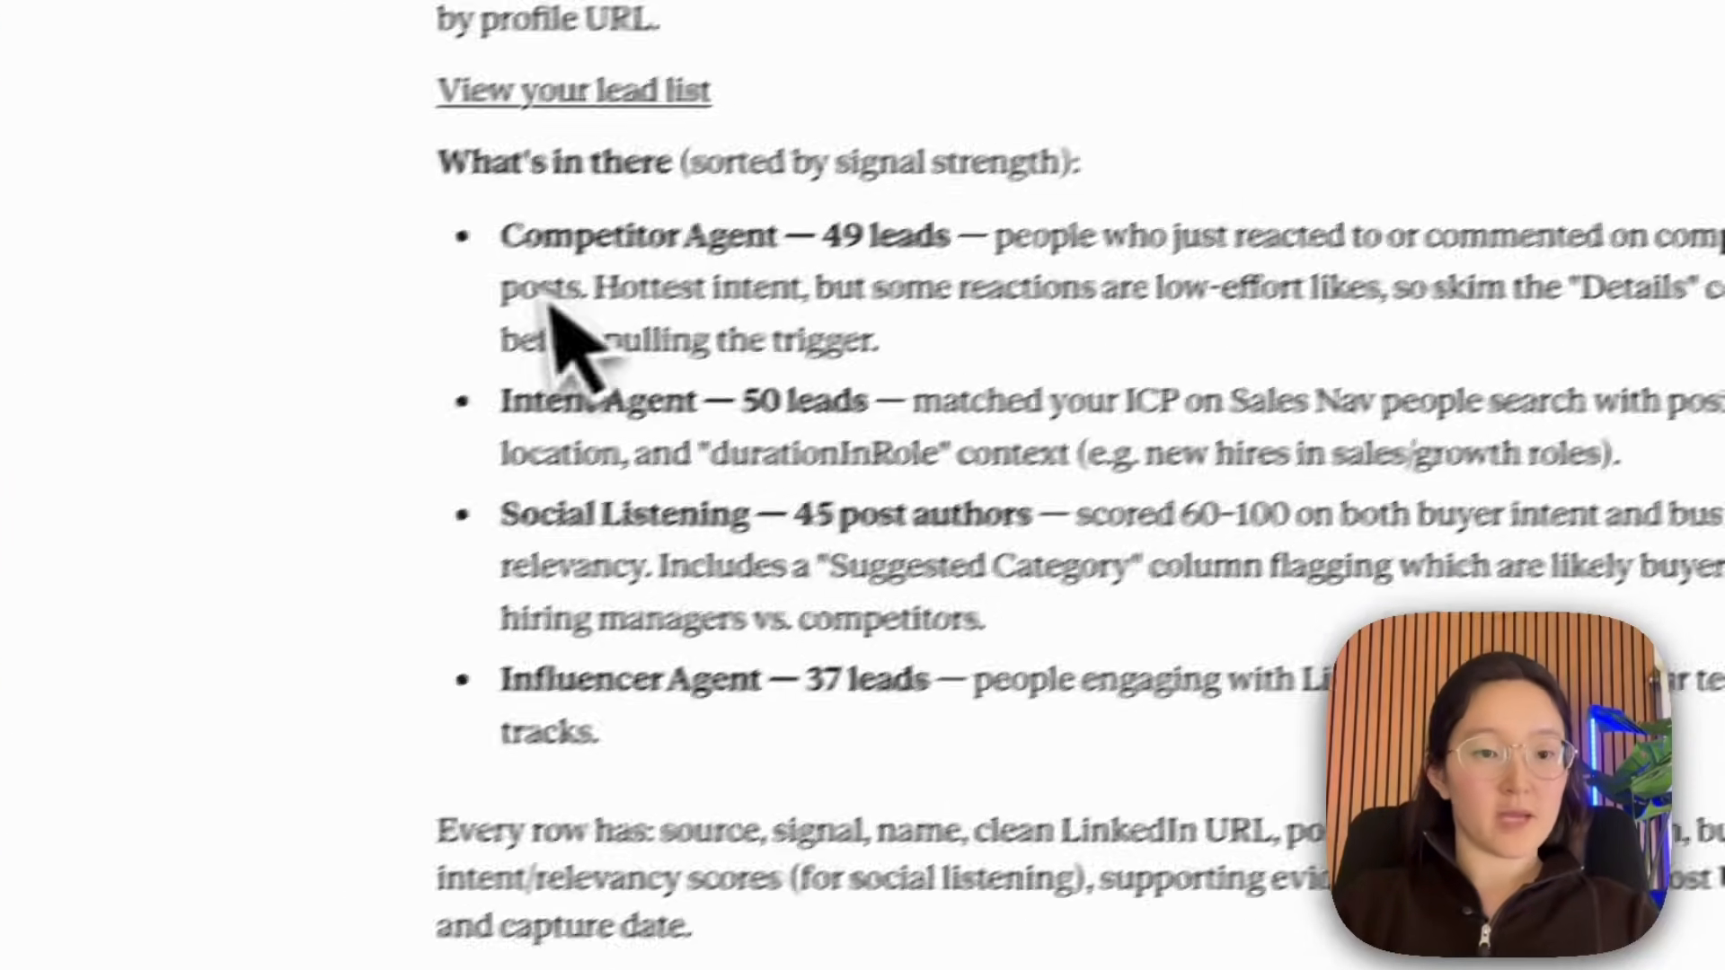
{"action": "left_click_drag", "start_coordinate": [4, 516], "coordinate": [142, 518]}
{"action": "left_click", "coordinate": [552, 645]}
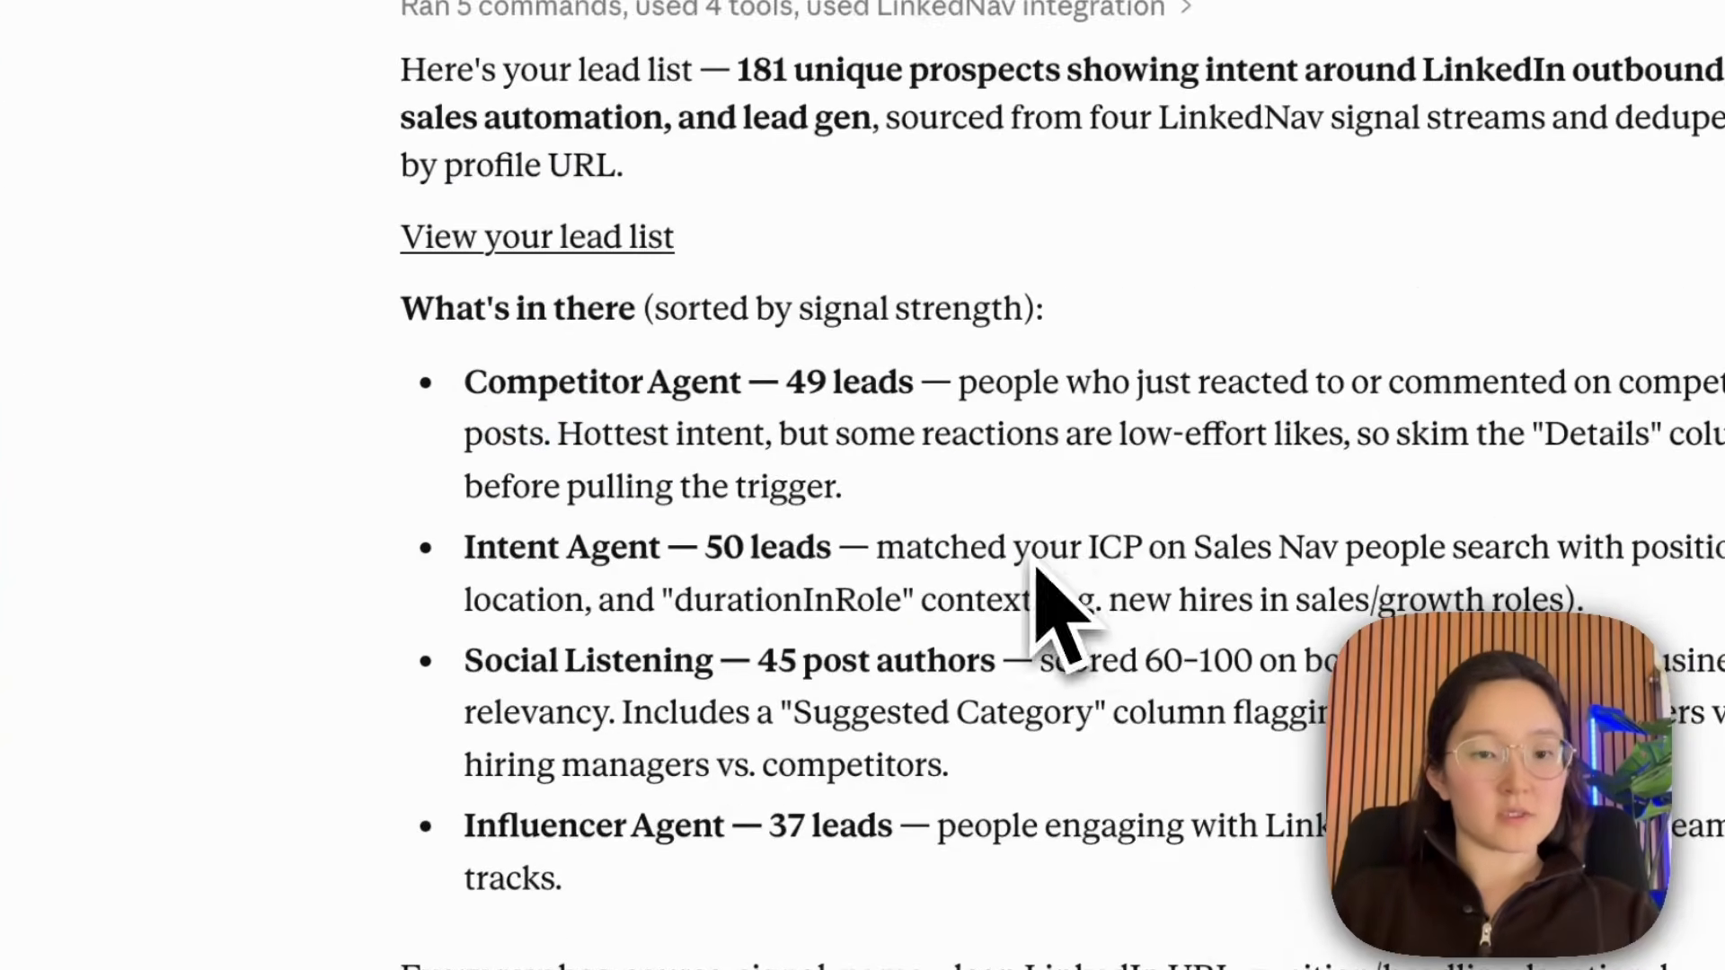
Examine how the Intent Agent, Social Listening and Influencer Agent leads in the list were sourced.
{"action": "left_click_drag", "start_coordinate": [1098, 563], "coordinate": [1340, 550]}
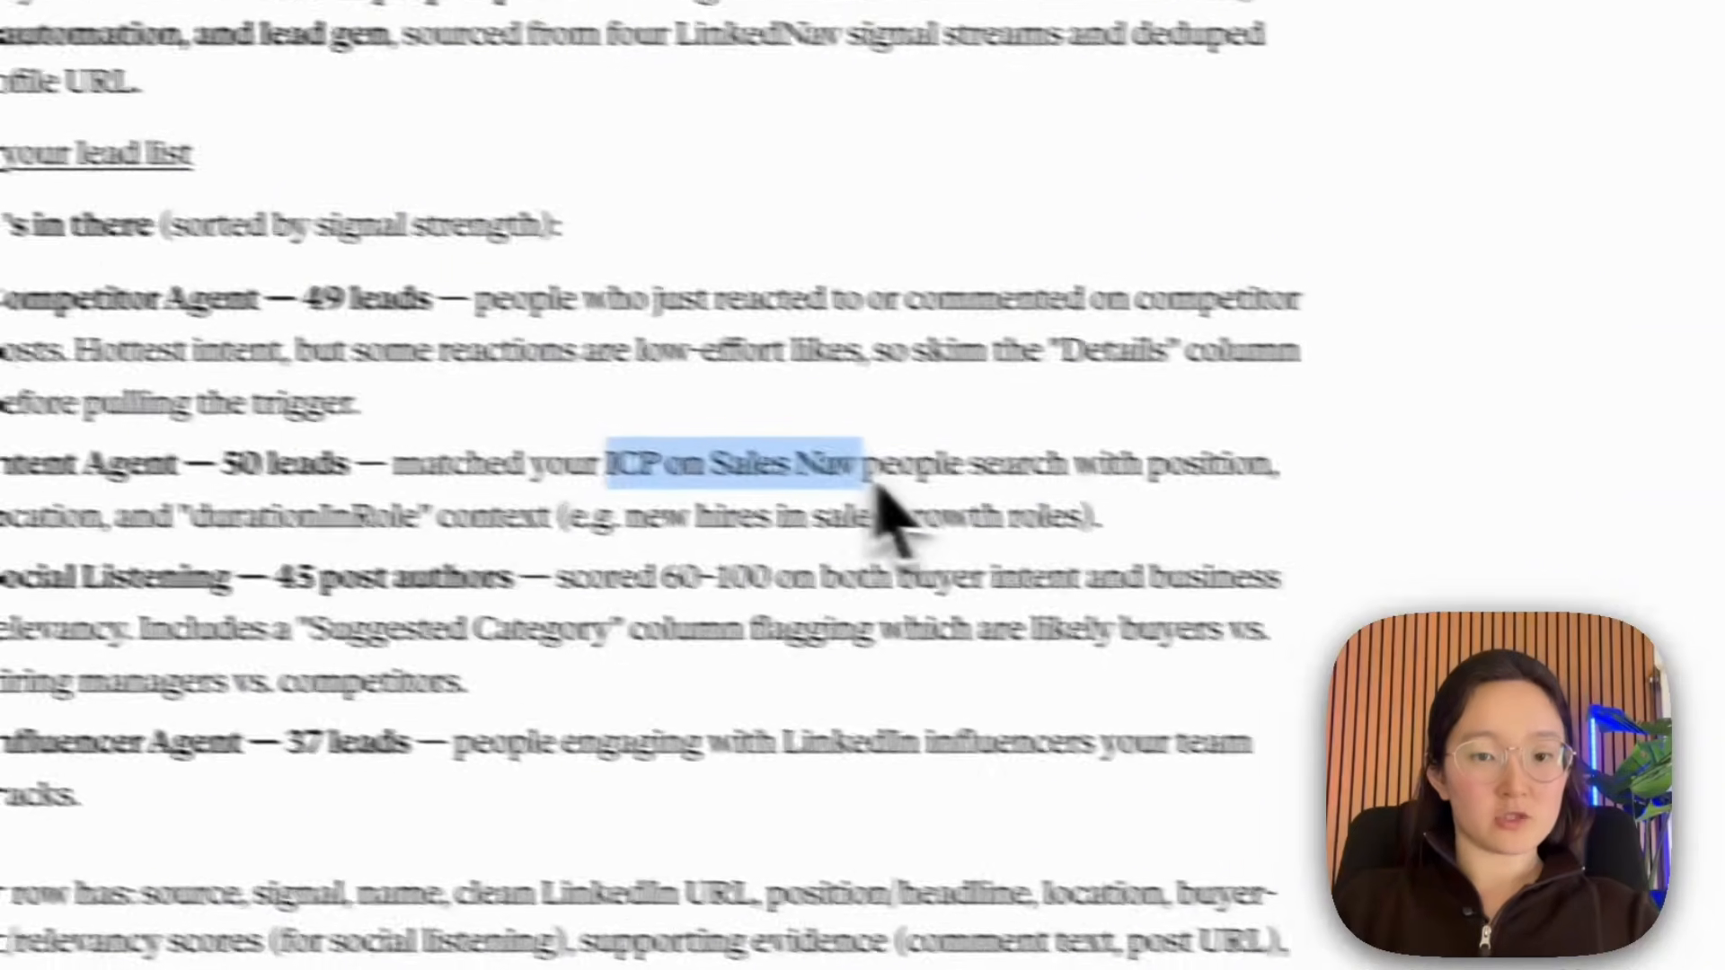
{"action": "left_click", "coordinate": [1344, 550]}
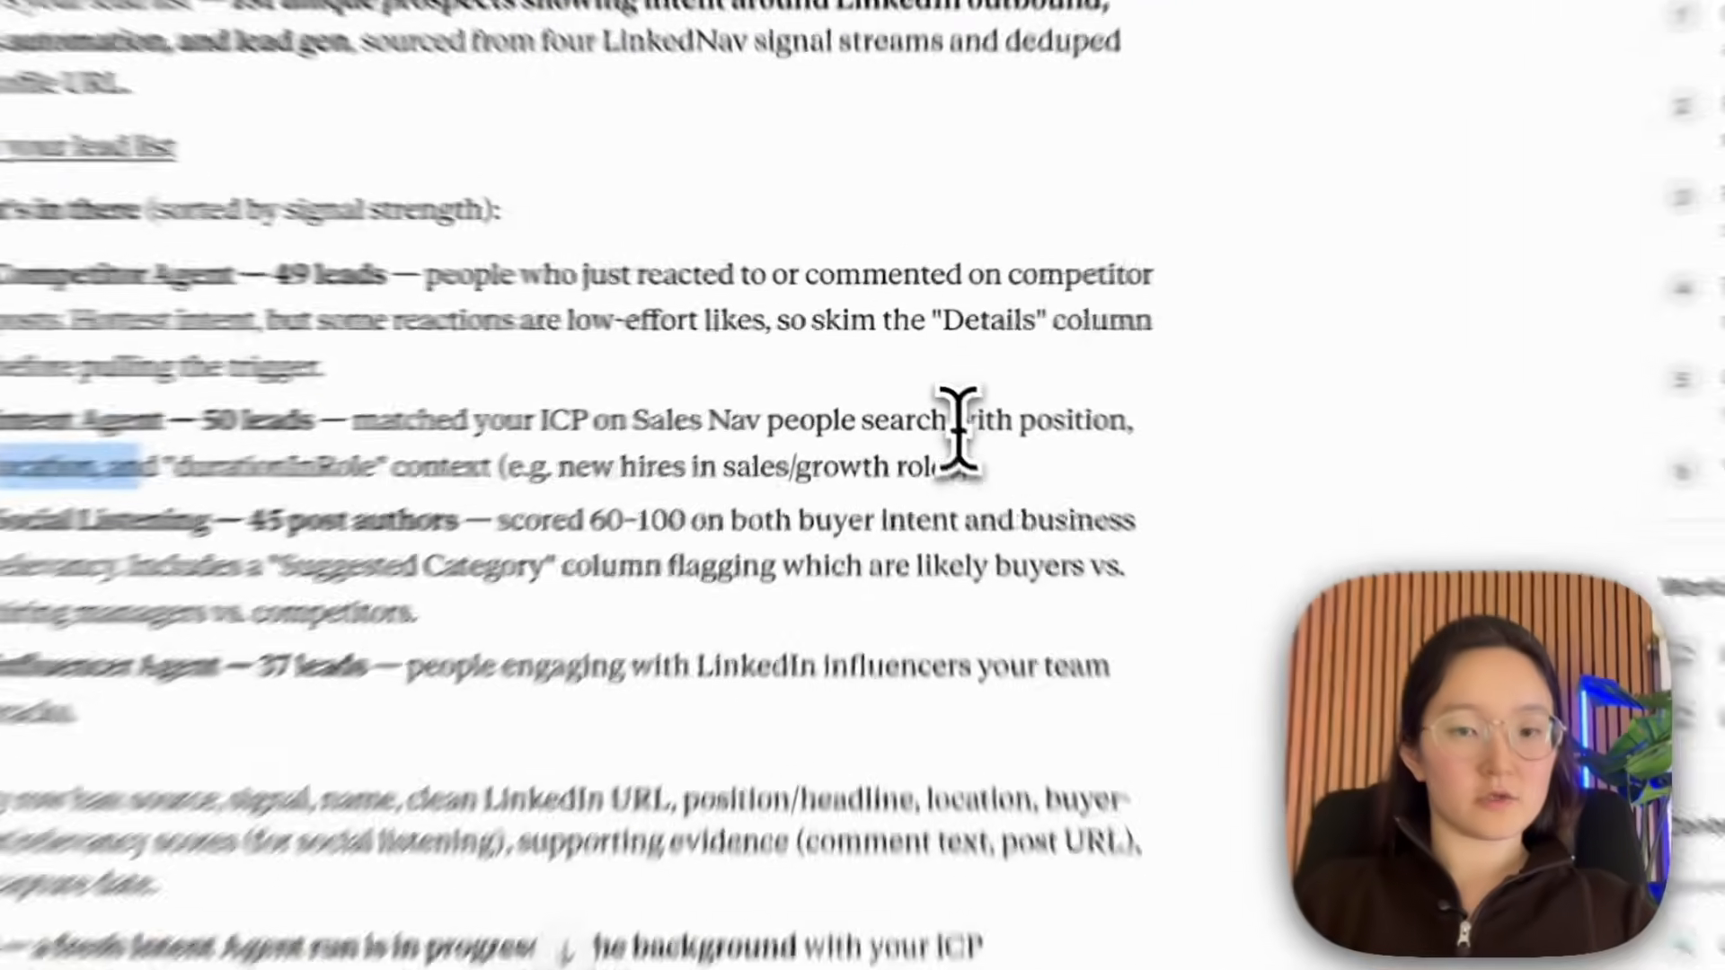
{"action": "left_click_drag", "start_coordinate": [950, 424], "coordinate": [1134, 424]}
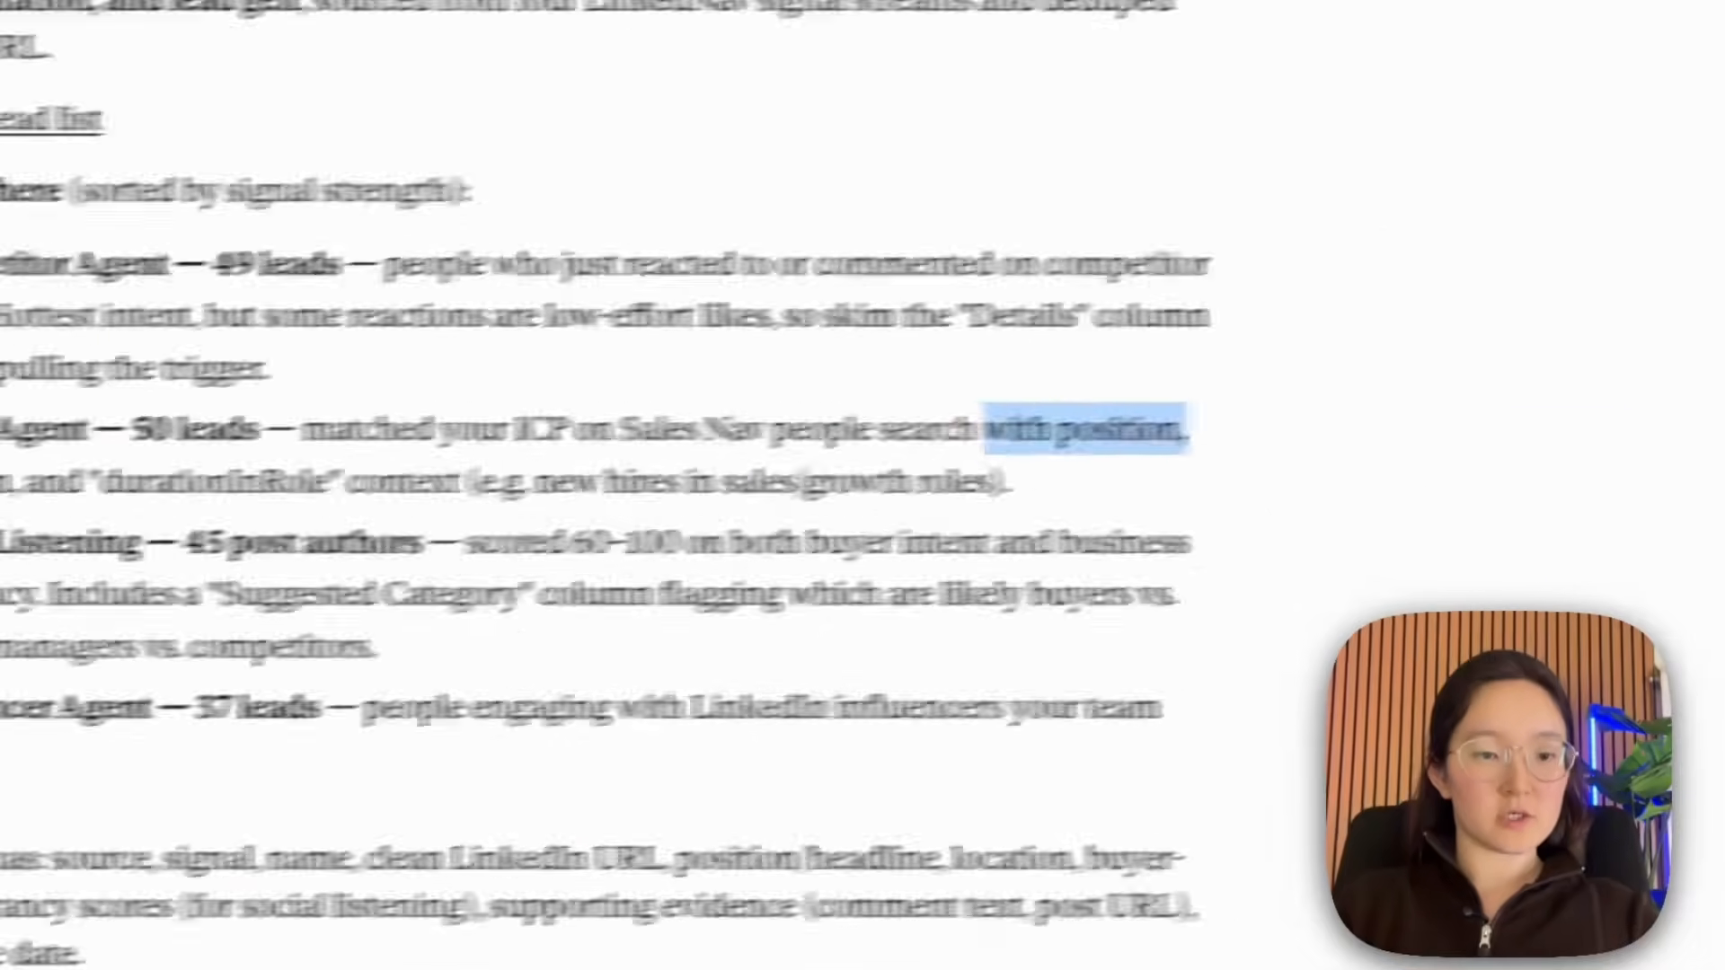
{"action": "left_click_drag", "start_coordinate": [15, 467], "coordinate": [124, 469]}
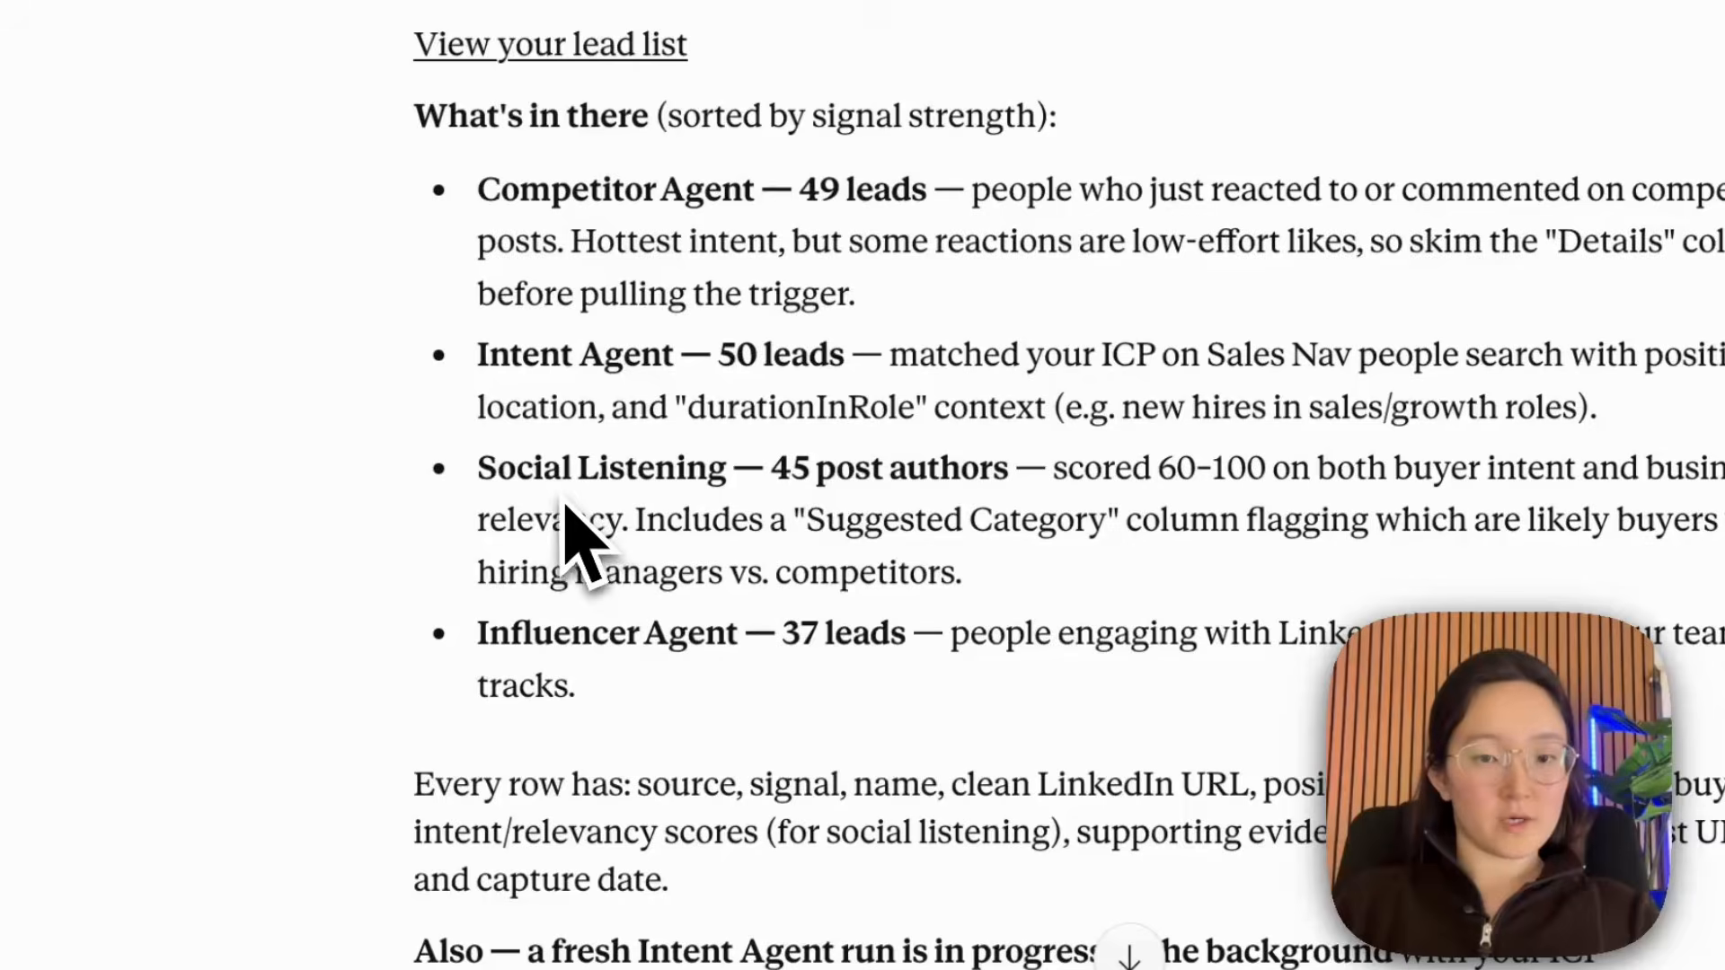
{"action": "left_click_drag", "start_coordinate": [767, 468], "coordinate": [939, 467]}
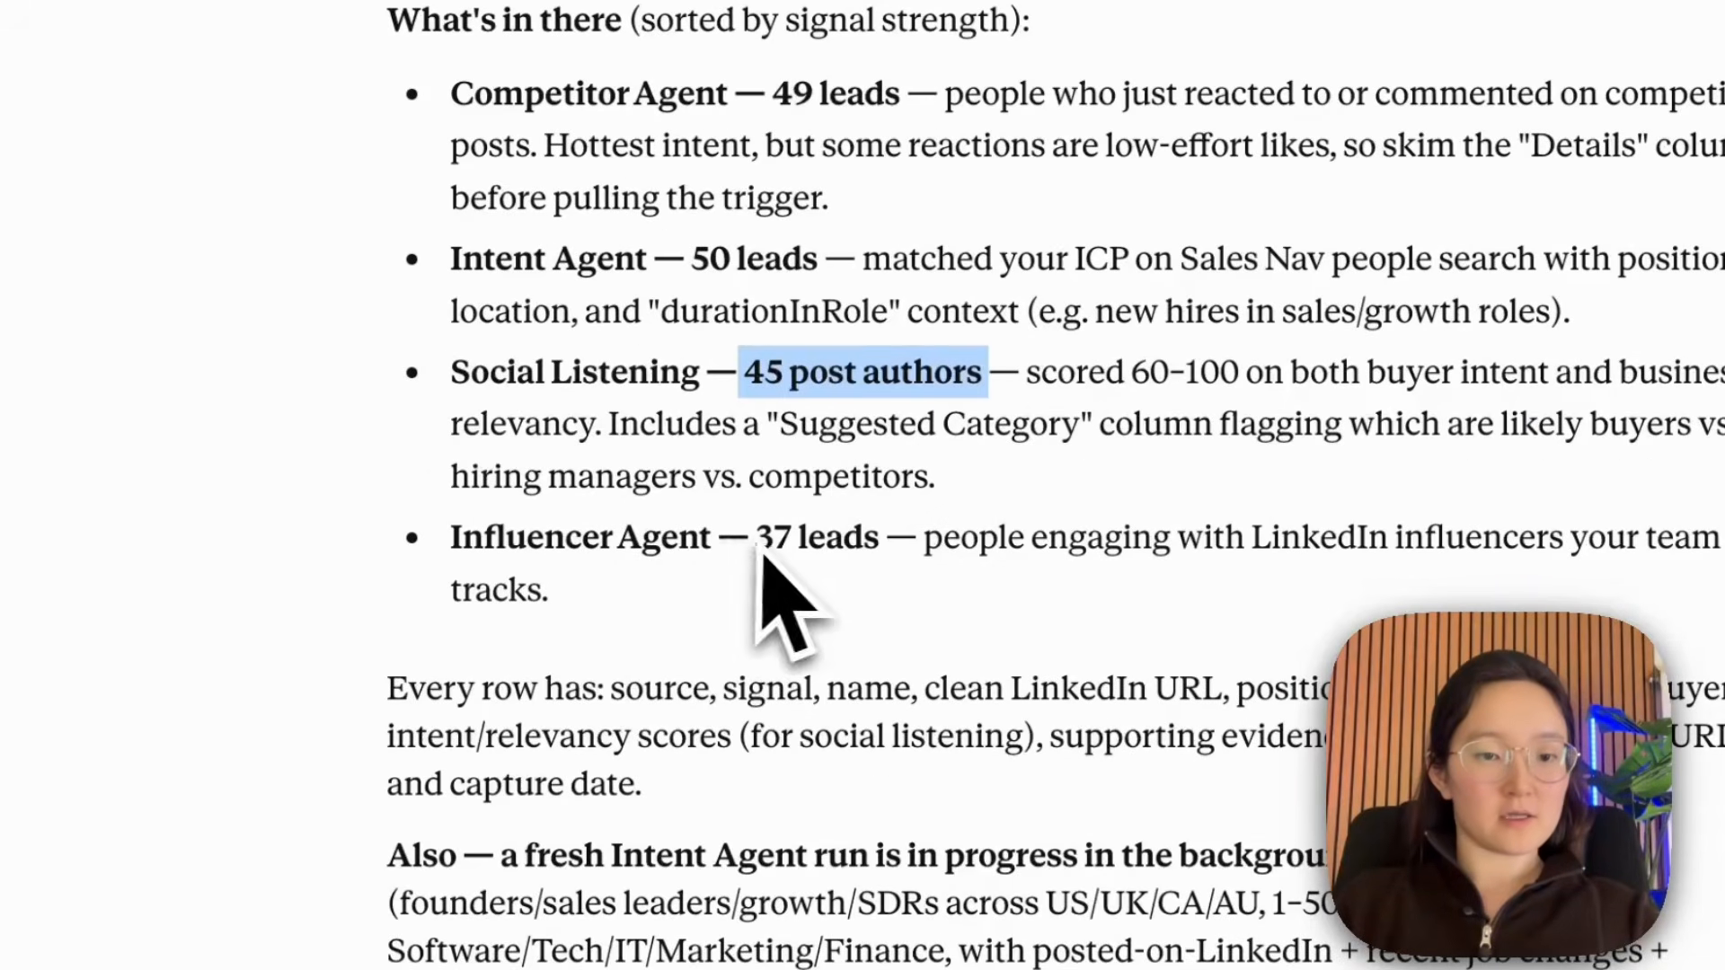
{"action": "left_click_drag", "start_coordinate": [1010, 544], "coordinate": [1611, 548]}
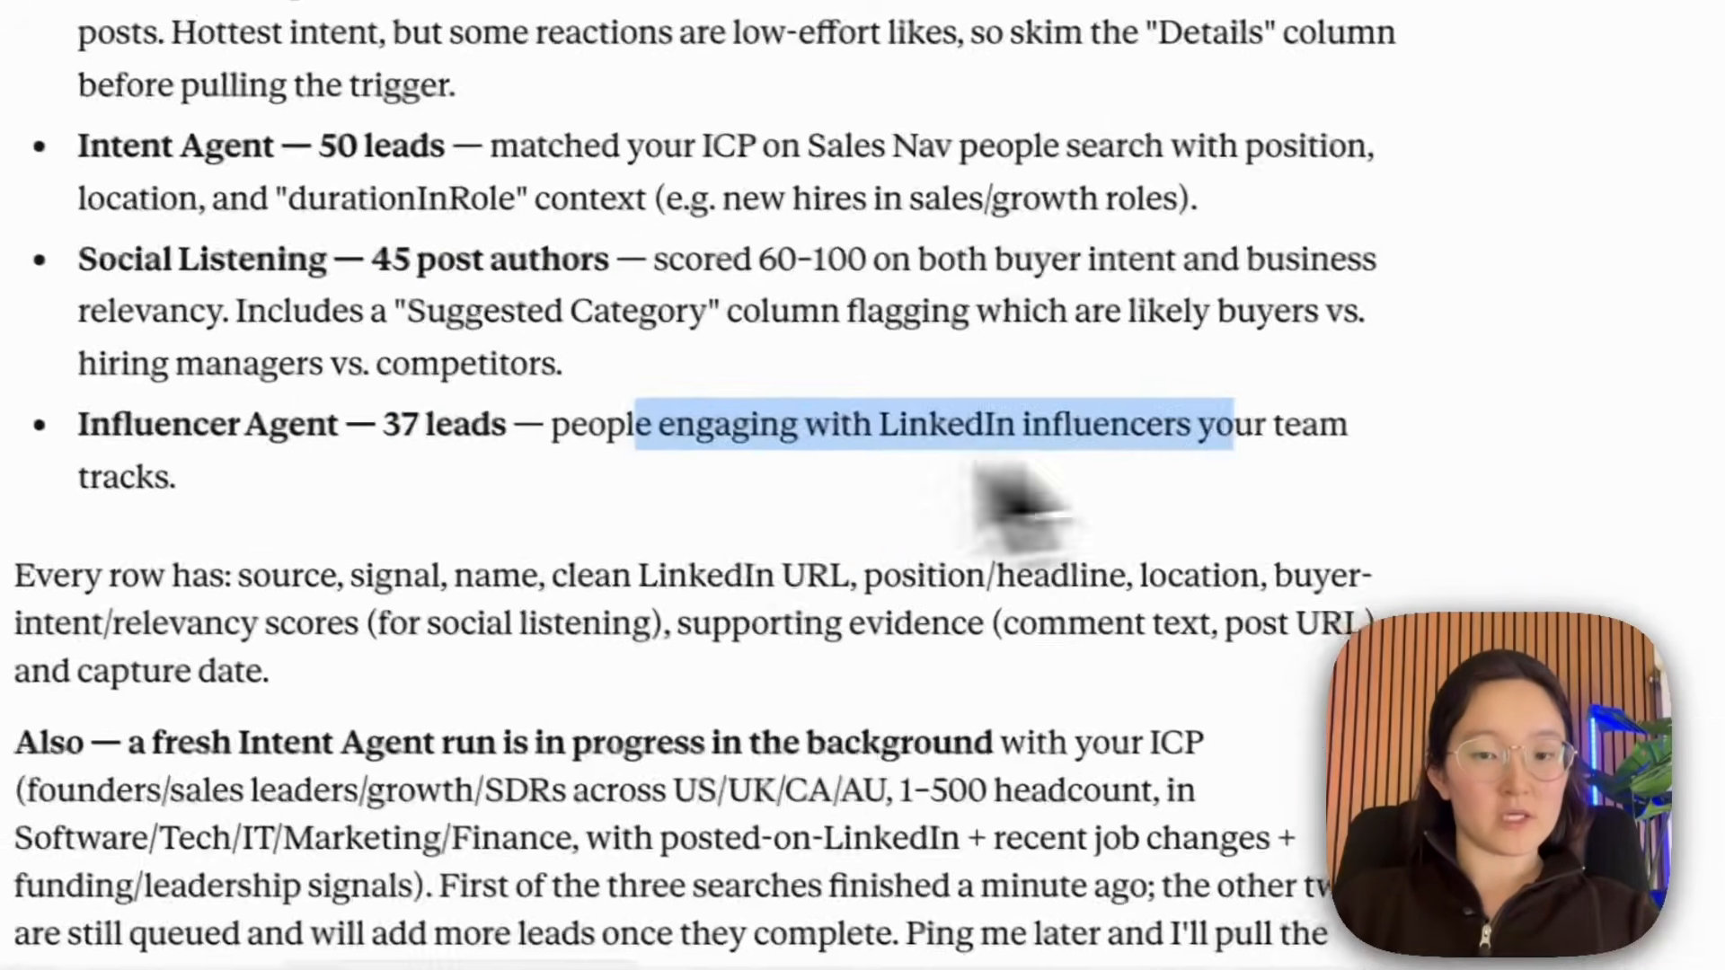
Open the "Linkednav leads for review" CSV in the spreadsheet application, allowing Claude to open the file.
{"action": "scroll", "coordinate": [764, 575], "scroll_direction": "down", "scroll_amount": 5}
{"action": "left_click", "coordinate": [1375, 719]}
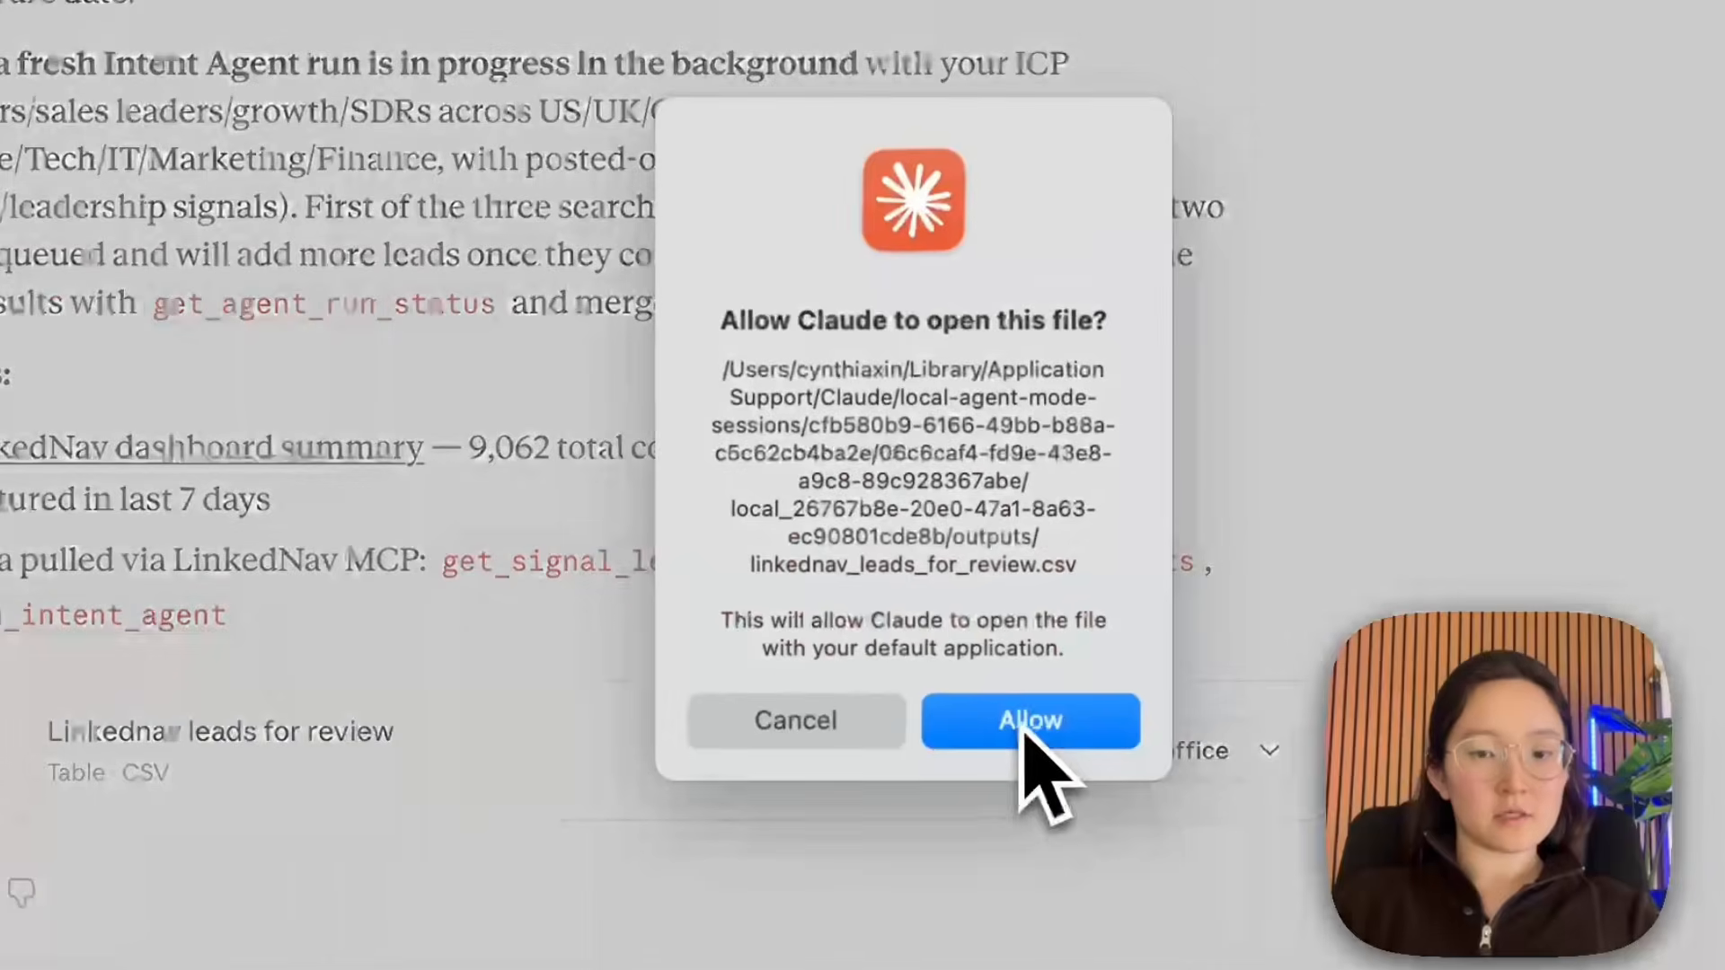
{"action": "left_click", "coordinate": [1213, 682]}
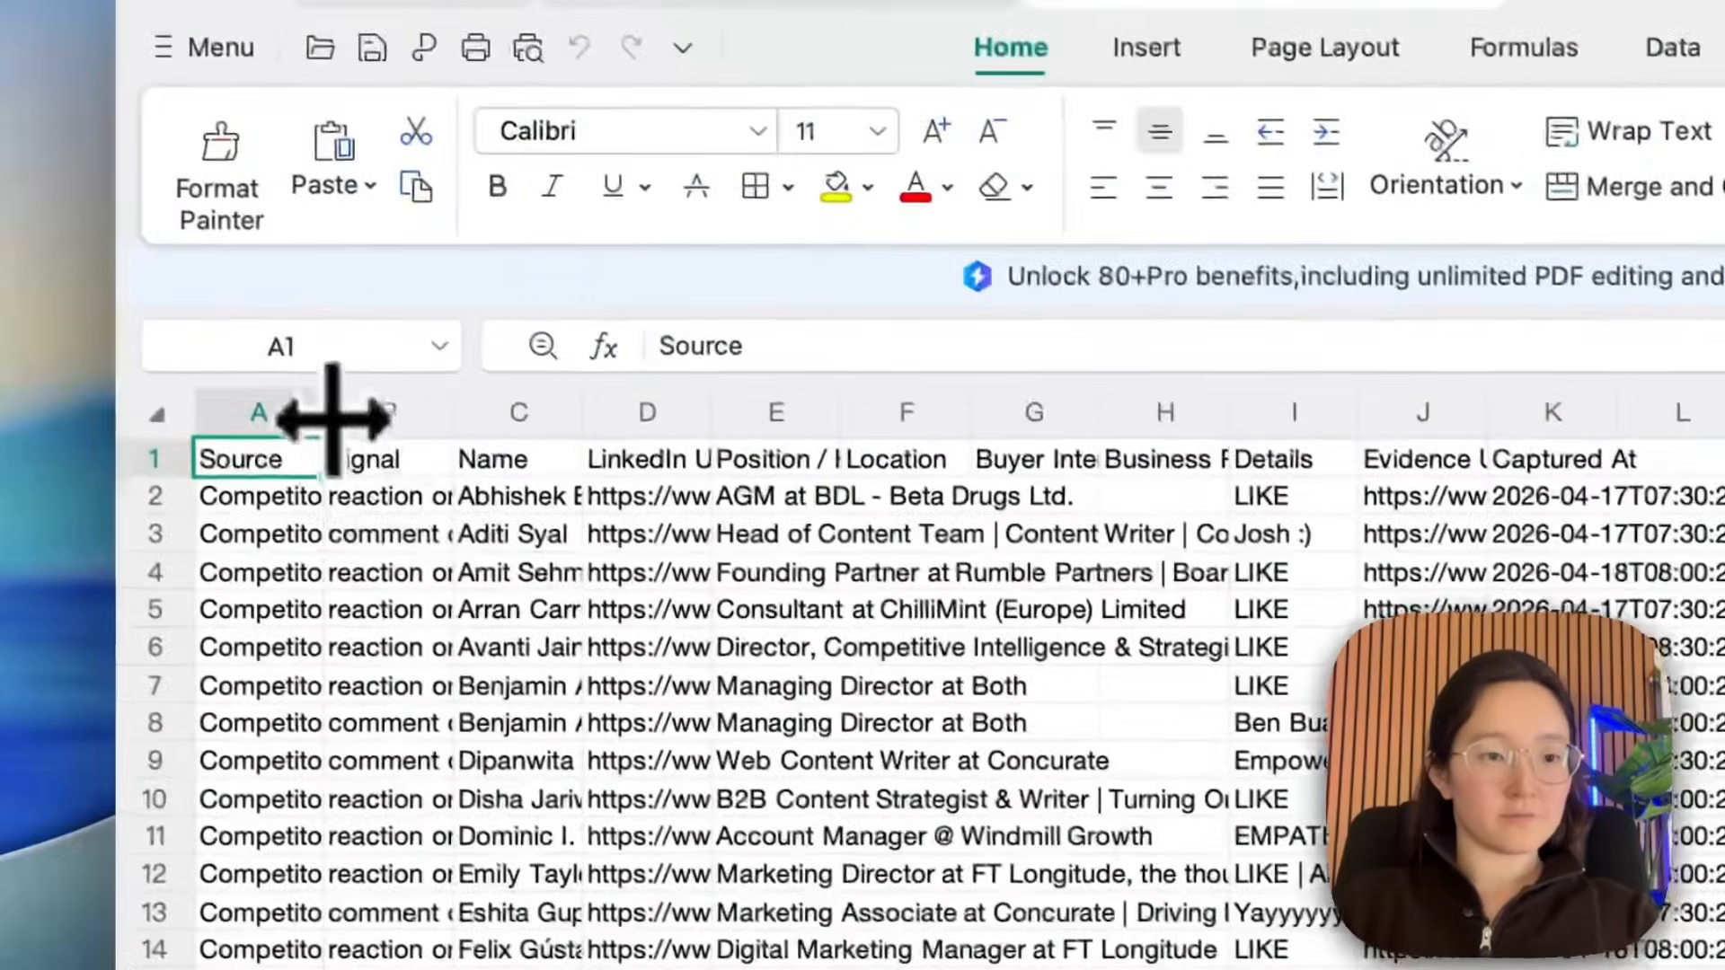
{"action": "left_click", "coordinate": [1348, 445]}
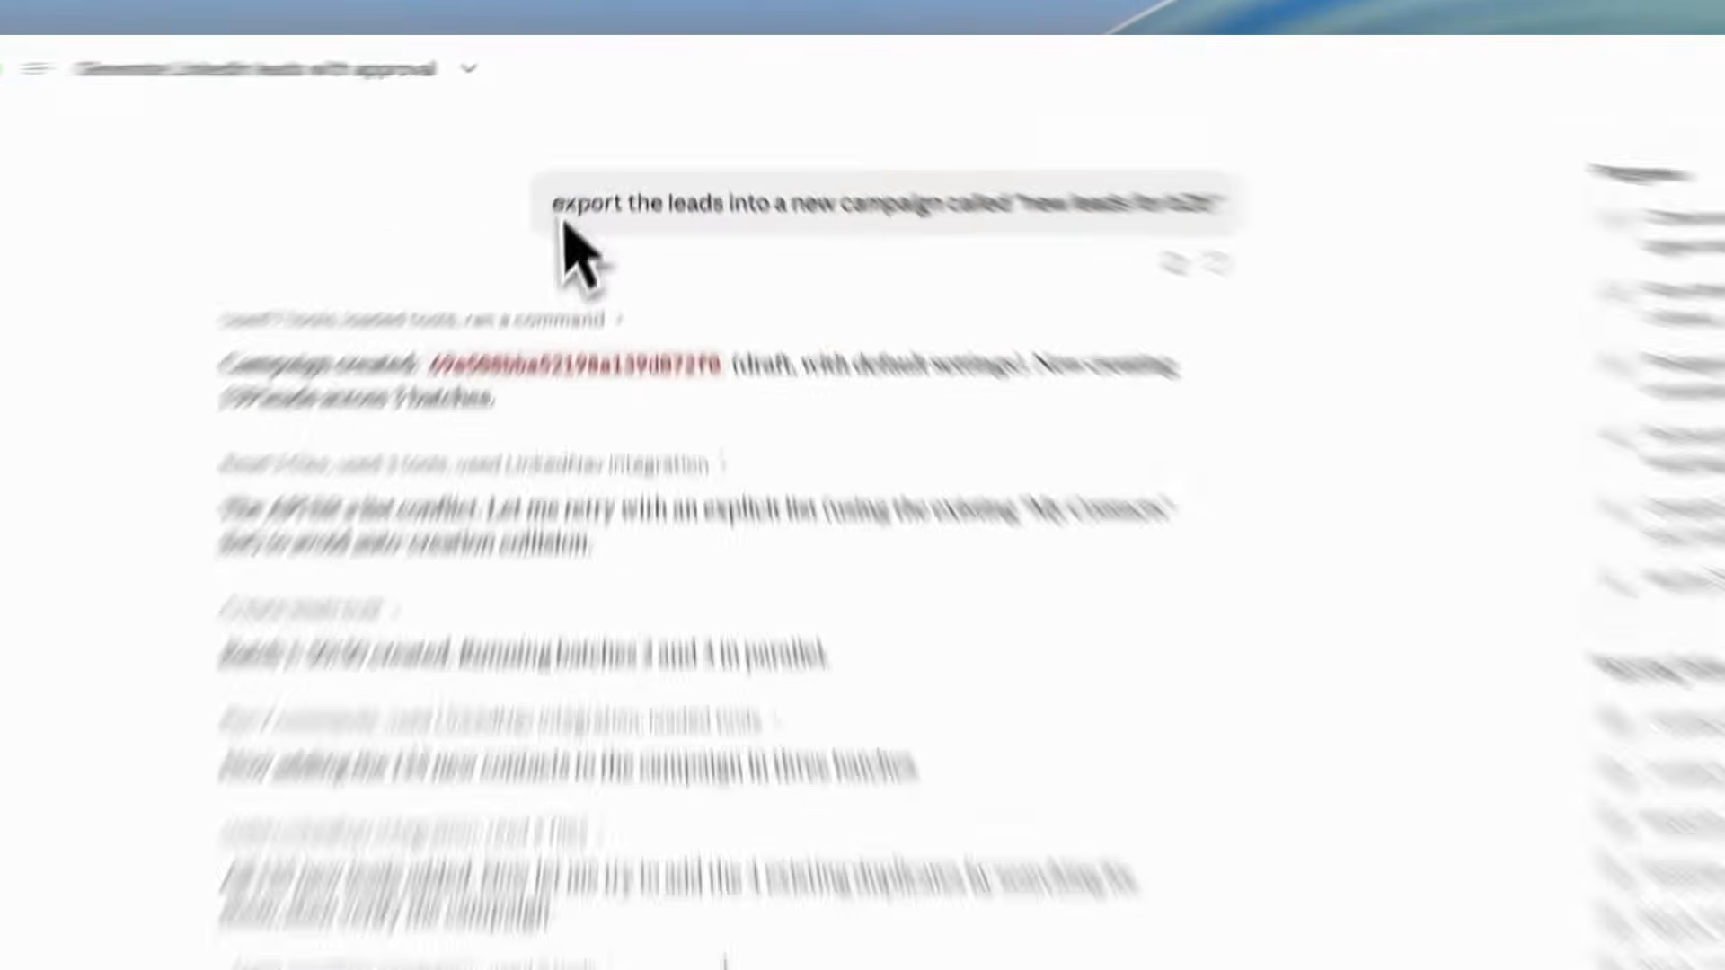
Review the request exporting the leads into the "new leads for b2b" campaign, its campaign summary and the "What's in it" paragraph.
{"action": "left_click_drag", "start_coordinate": [581, 154], "coordinate": [1053, 154]}
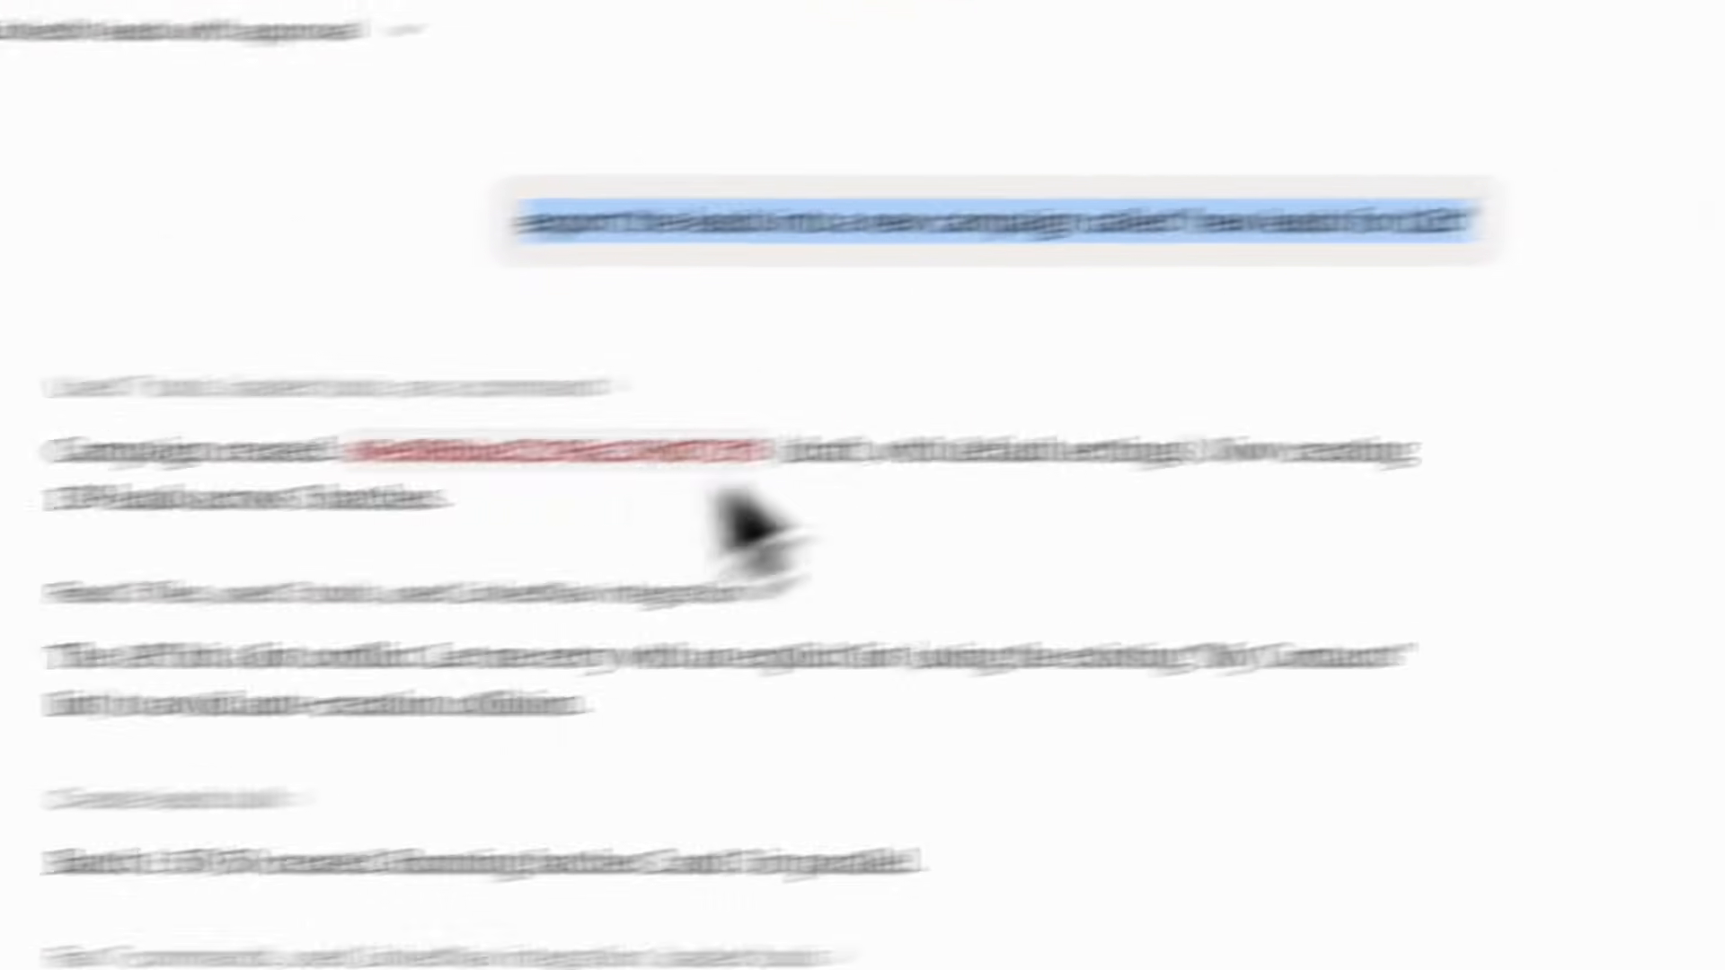
{"action": "scroll", "coordinate": [718, 492], "scroll_direction": "down", "scroll_amount": 4}
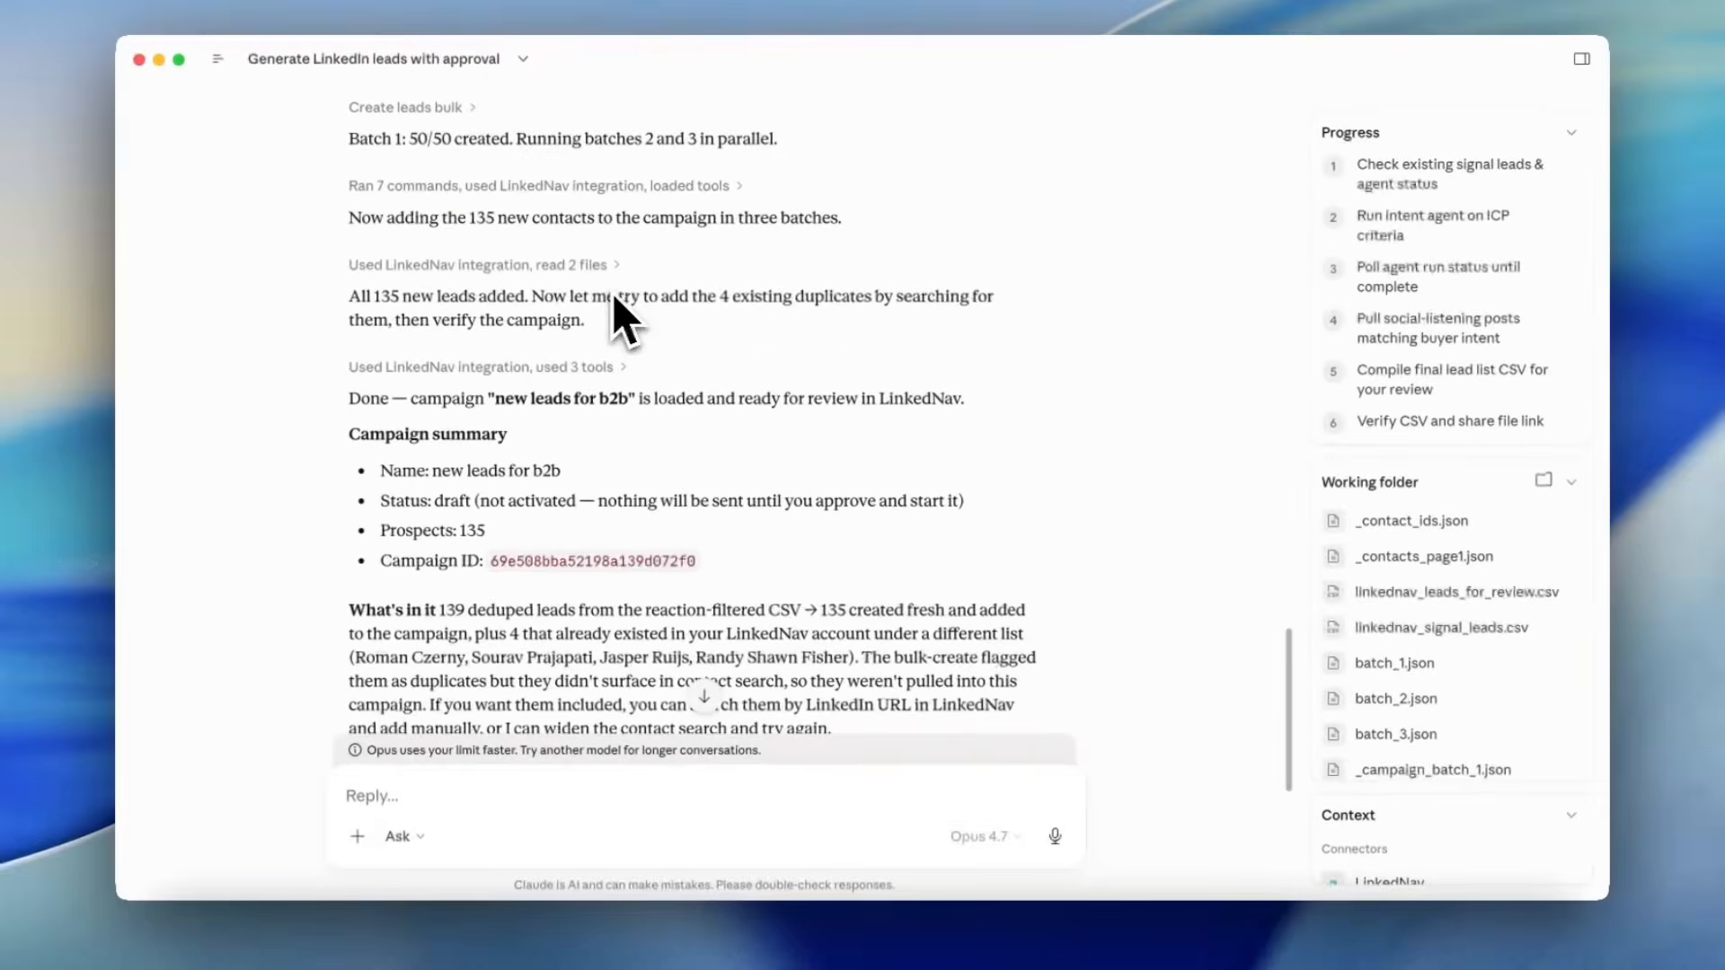
{"action": "scroll", "coordinate": [617, 310], "scroll_direction": "down", "scroll_amount": 3}
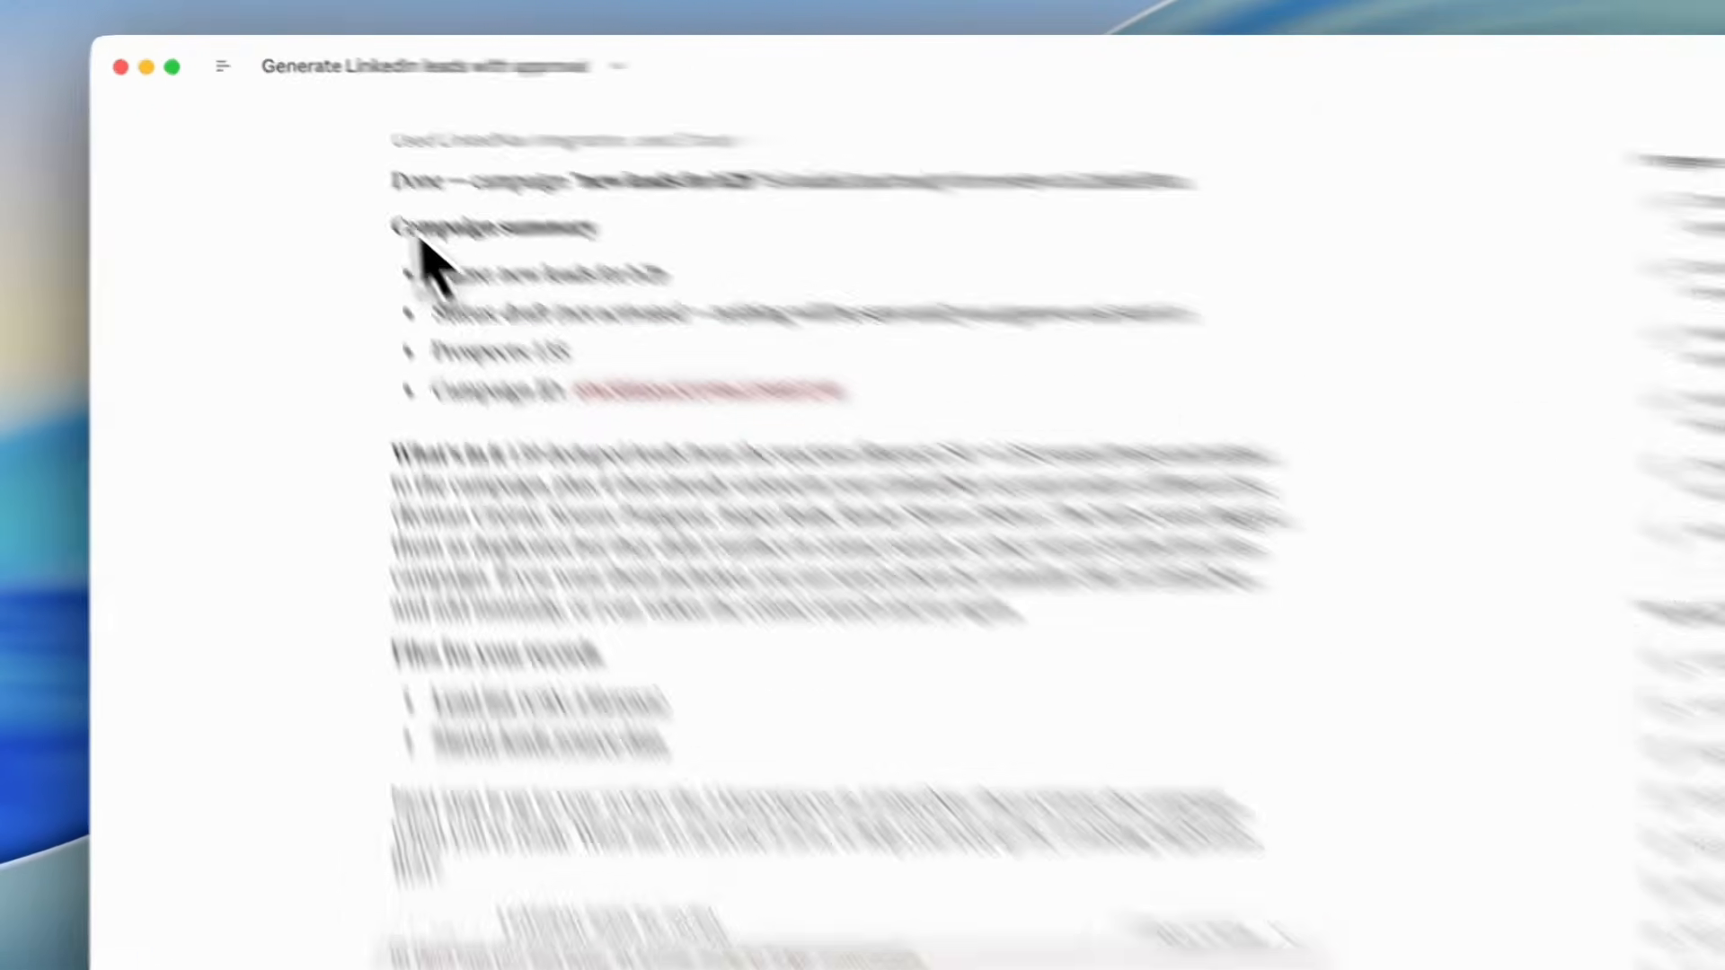
{"action": "left_click_drag", "start_coordinate": [352, 184], "coordinate": [742, 336]}
{"action": "left_click", "coordinate": [502, 385]}
{"action": "left_click_drag", "start_coordinate": [471, 510], "coordinate": [1446, 751]}
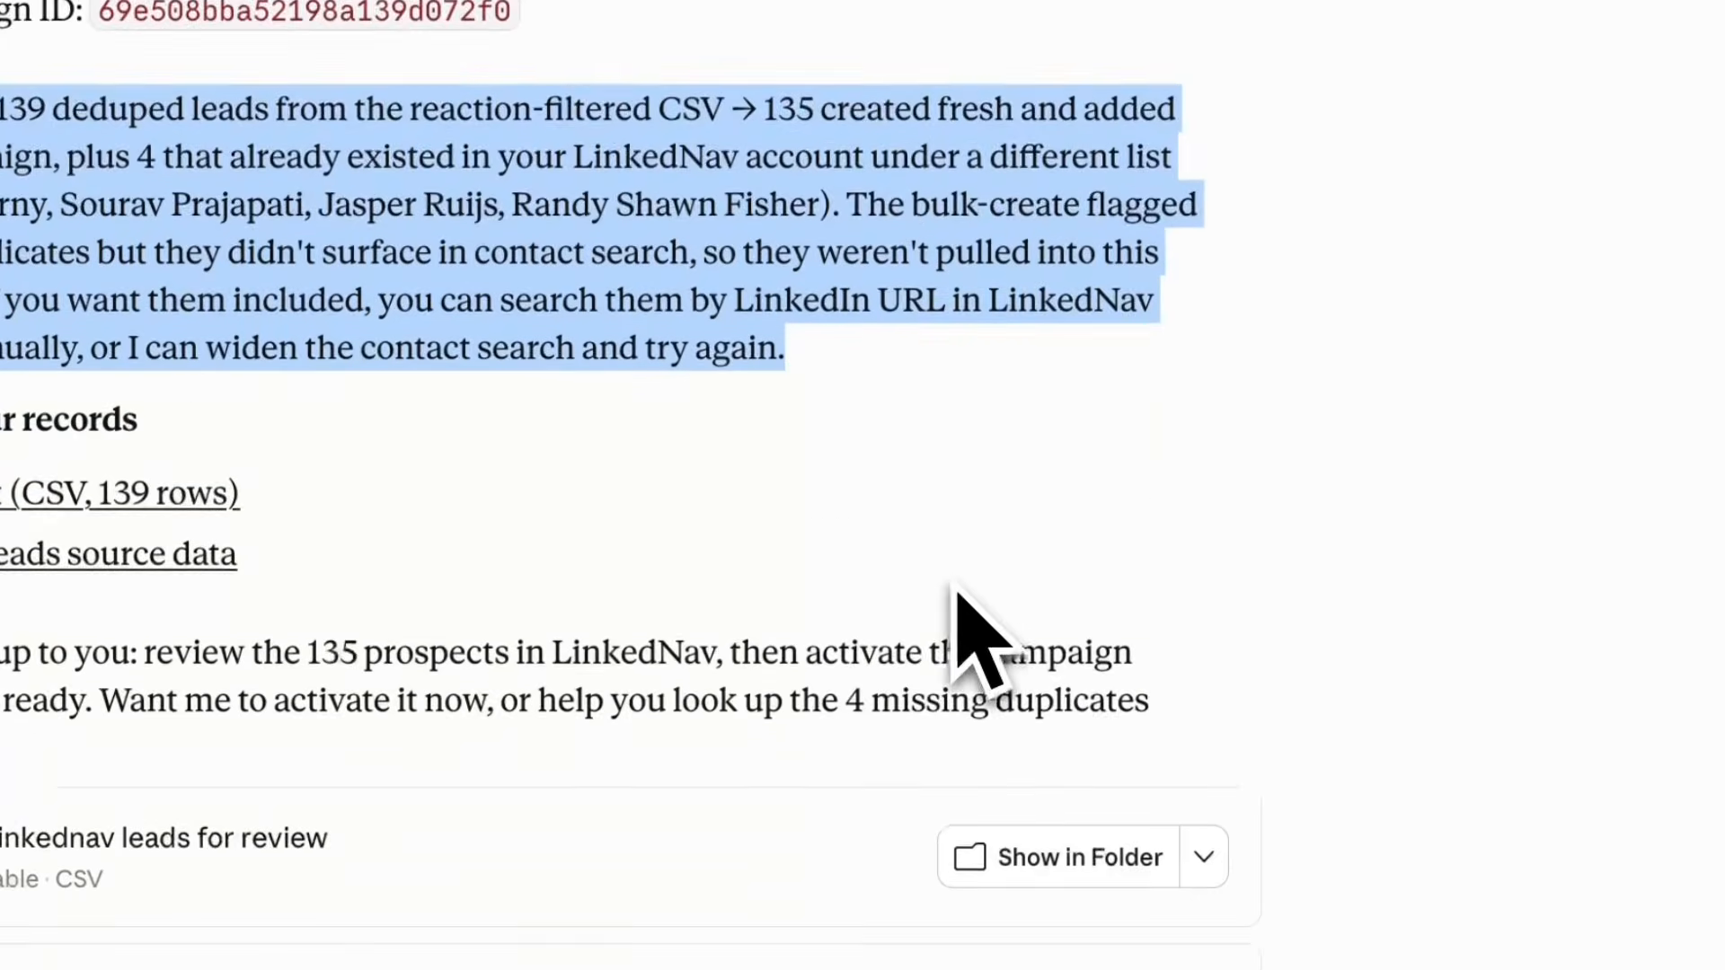
Read the closing next-step note and the CSV file cards beneath the campaign export summary.
{"action": "scroll", "coordinate": [953, 586], "scroll_direction": "down", "scroll_amount": 2}
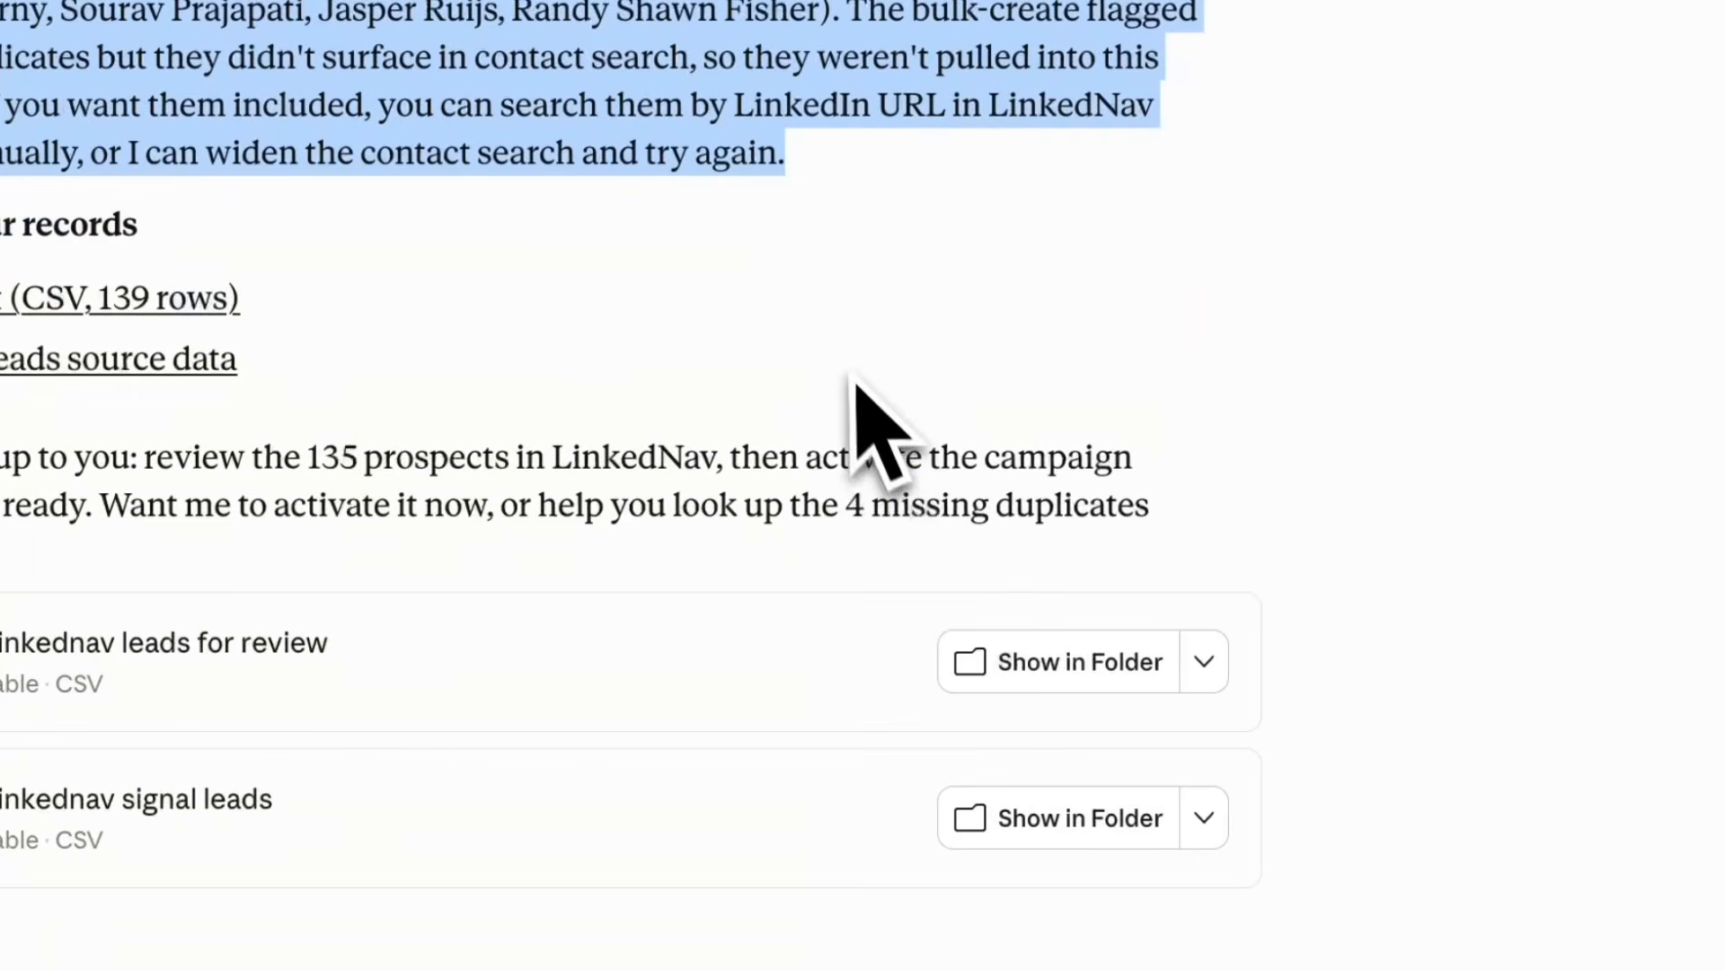
{"action": "left_click", "coordinate": [849, 367]}
{"action": "scroll", "coordinate": [849, 368], "scroll_direction": "down", "scroll_amount": 2}
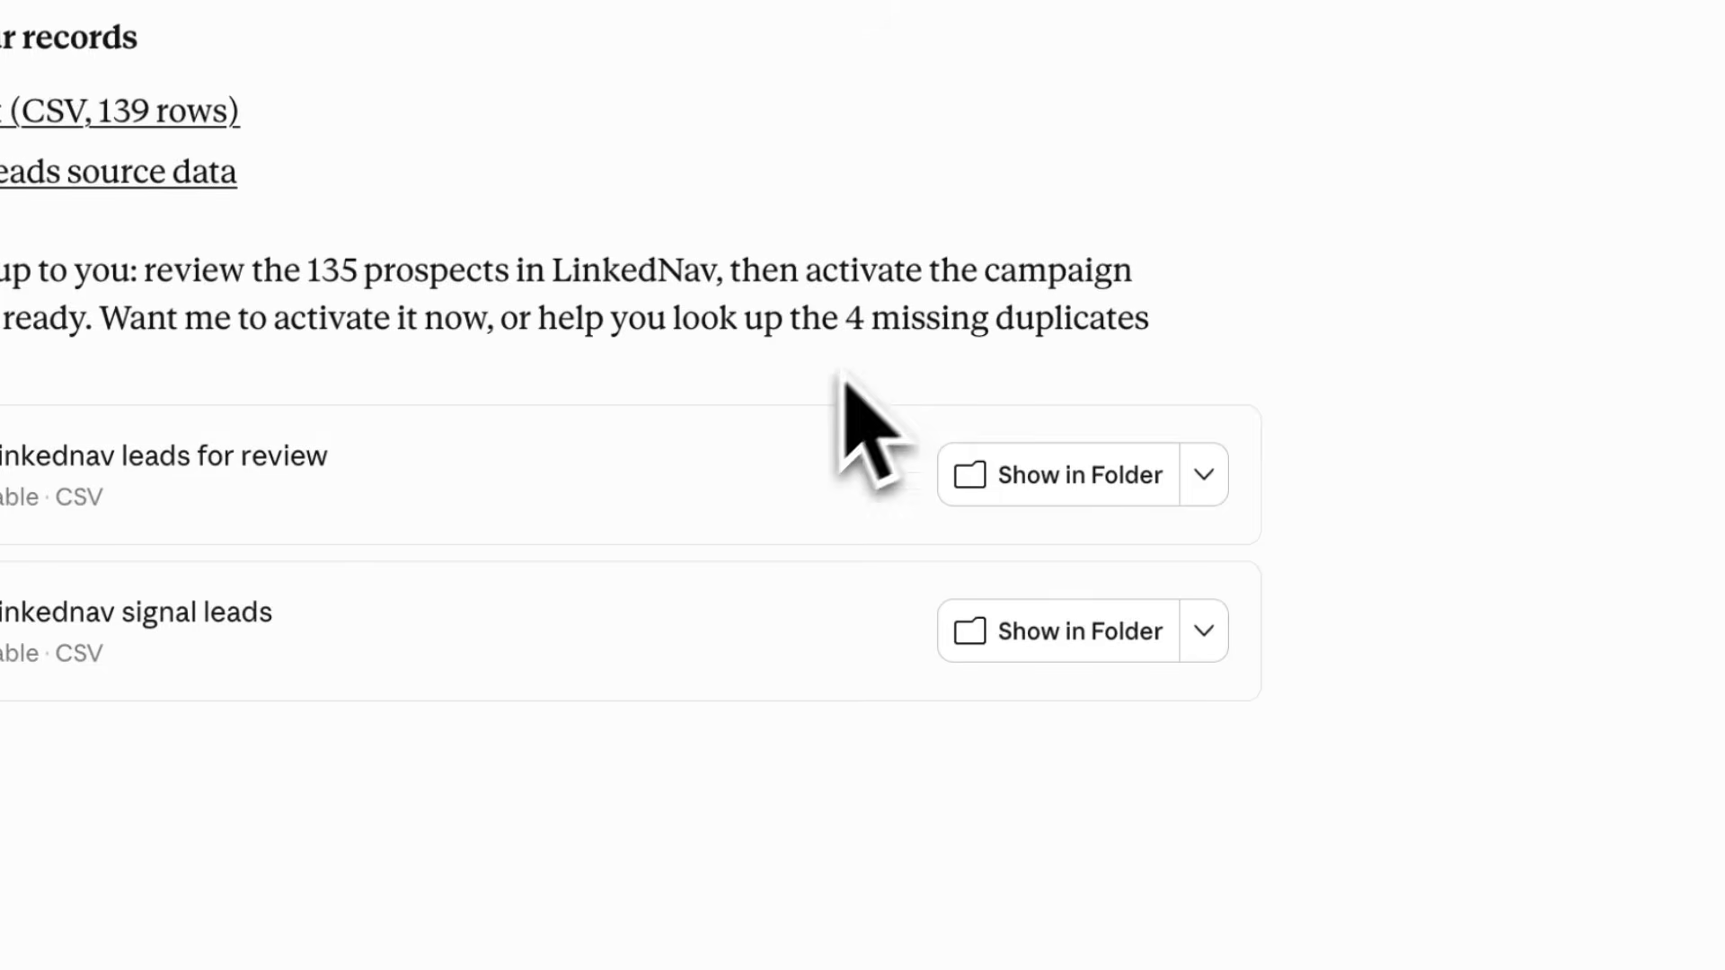
{"action": "left_click", "coordinate": [729, 469]}
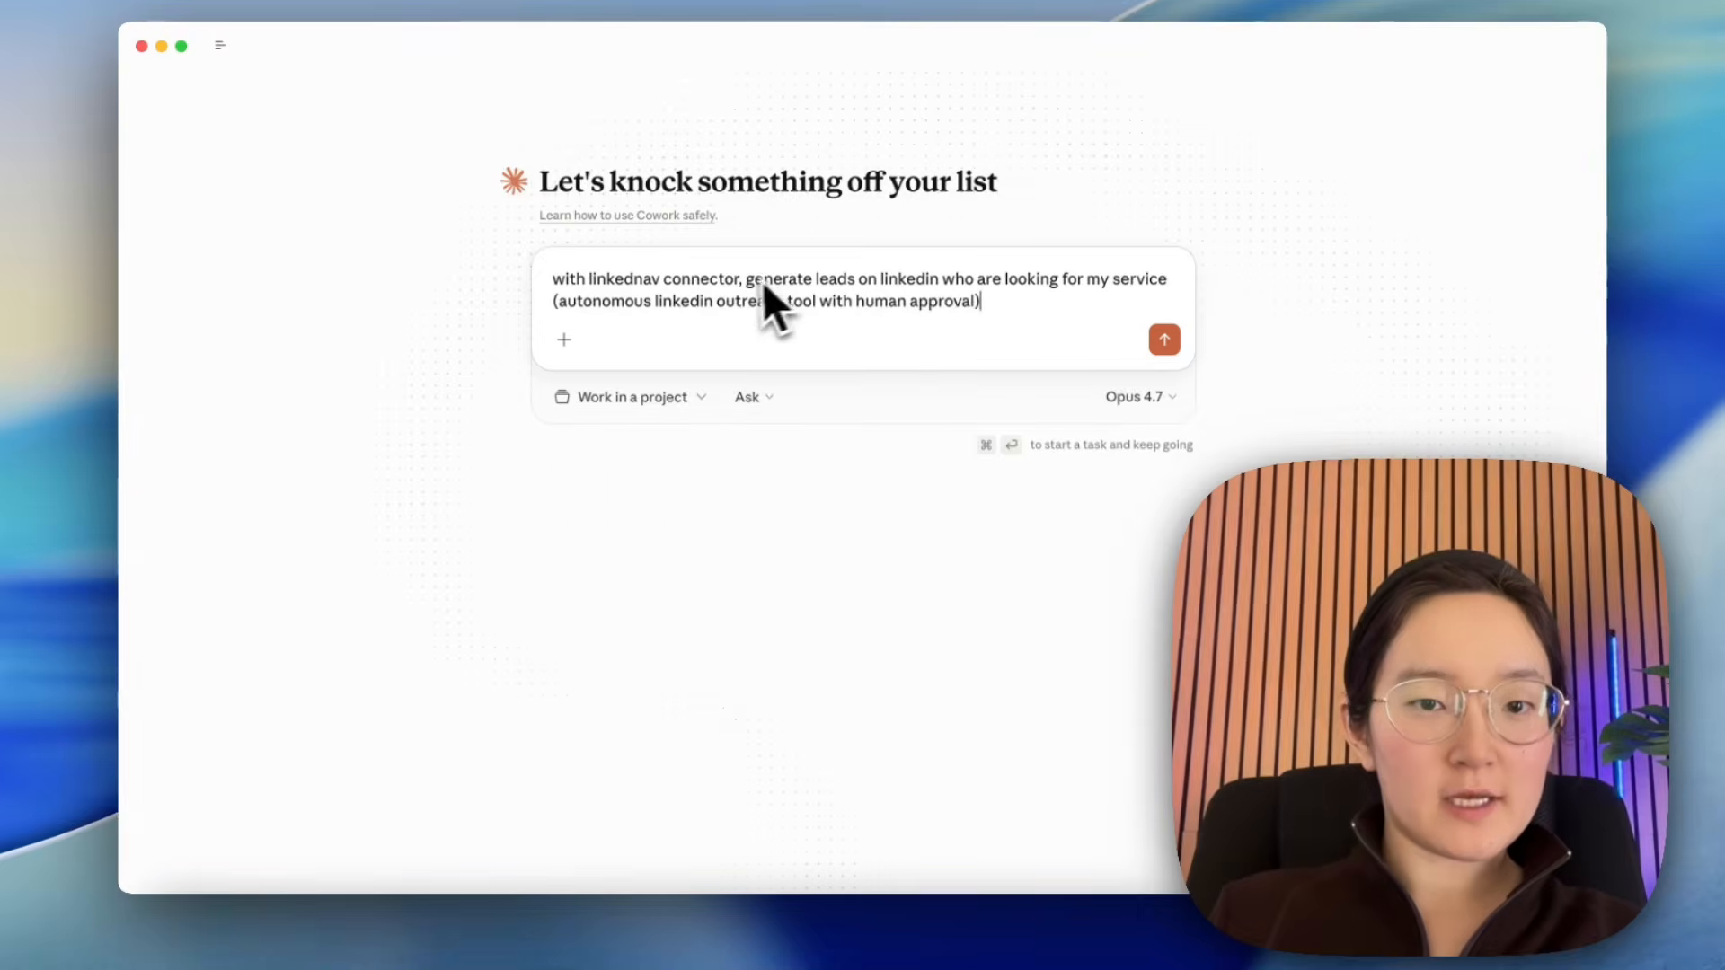
Replace "linkednav" with "apify" in the lead-generation prompt and review the rest of its wording.
{"action": "double_click", "coordinate": [593, 282]}
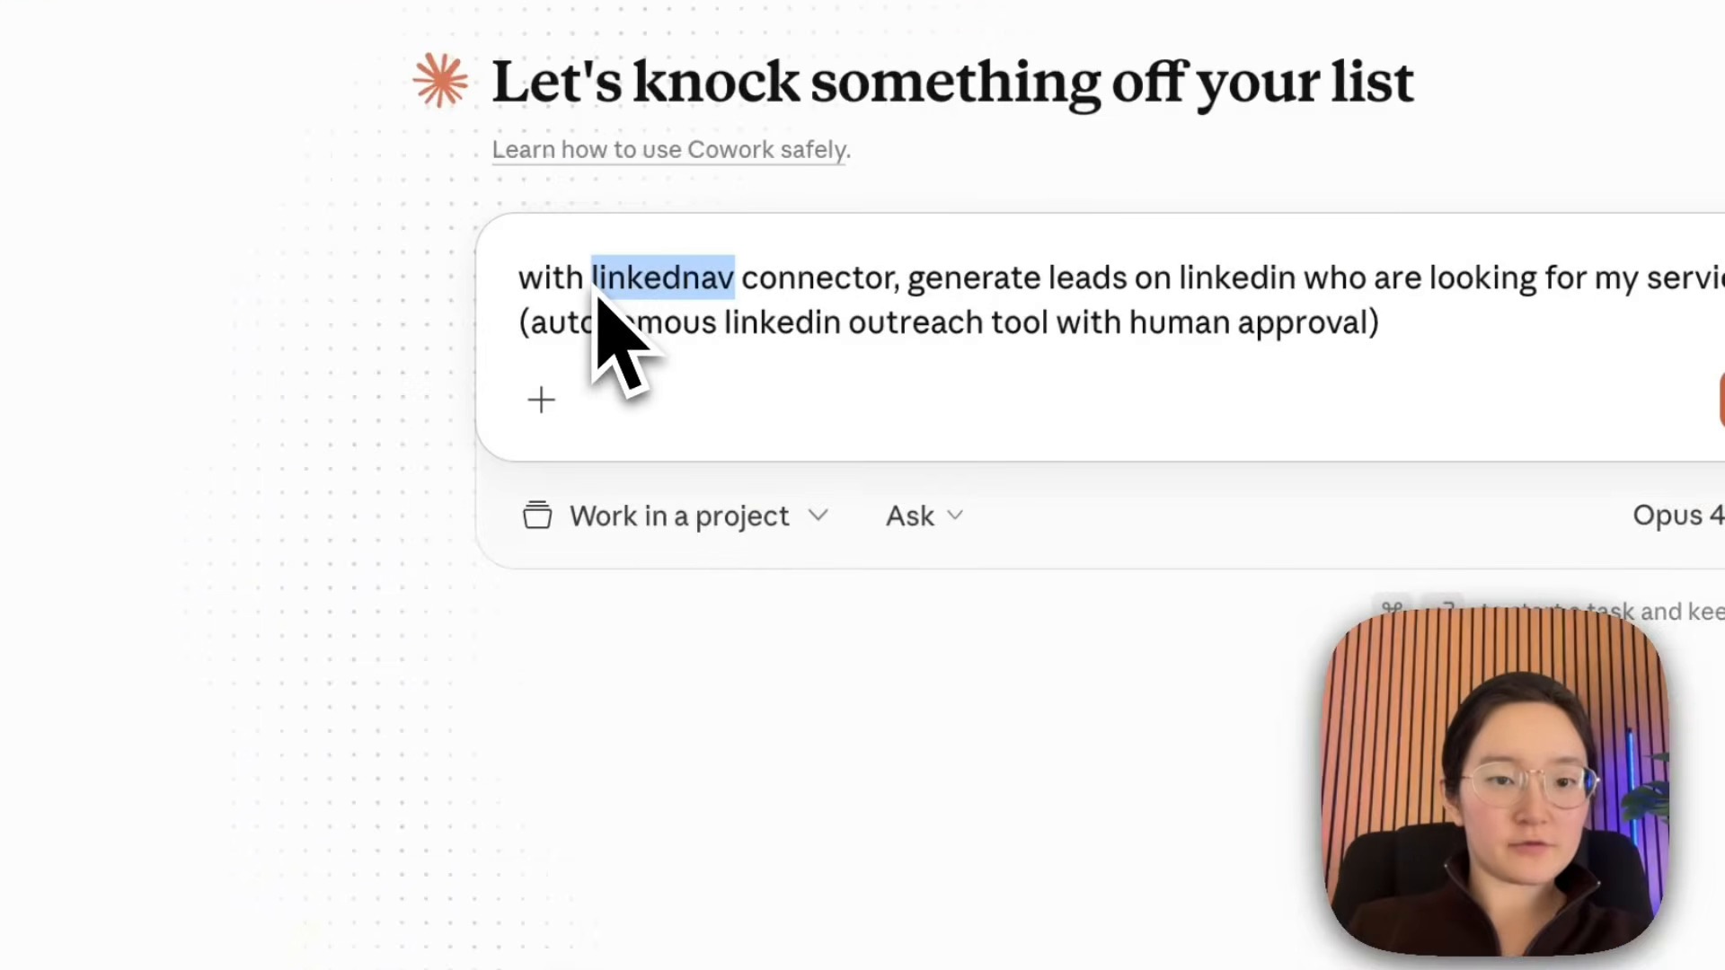
{"action": "key", "text": "BackSpace"}
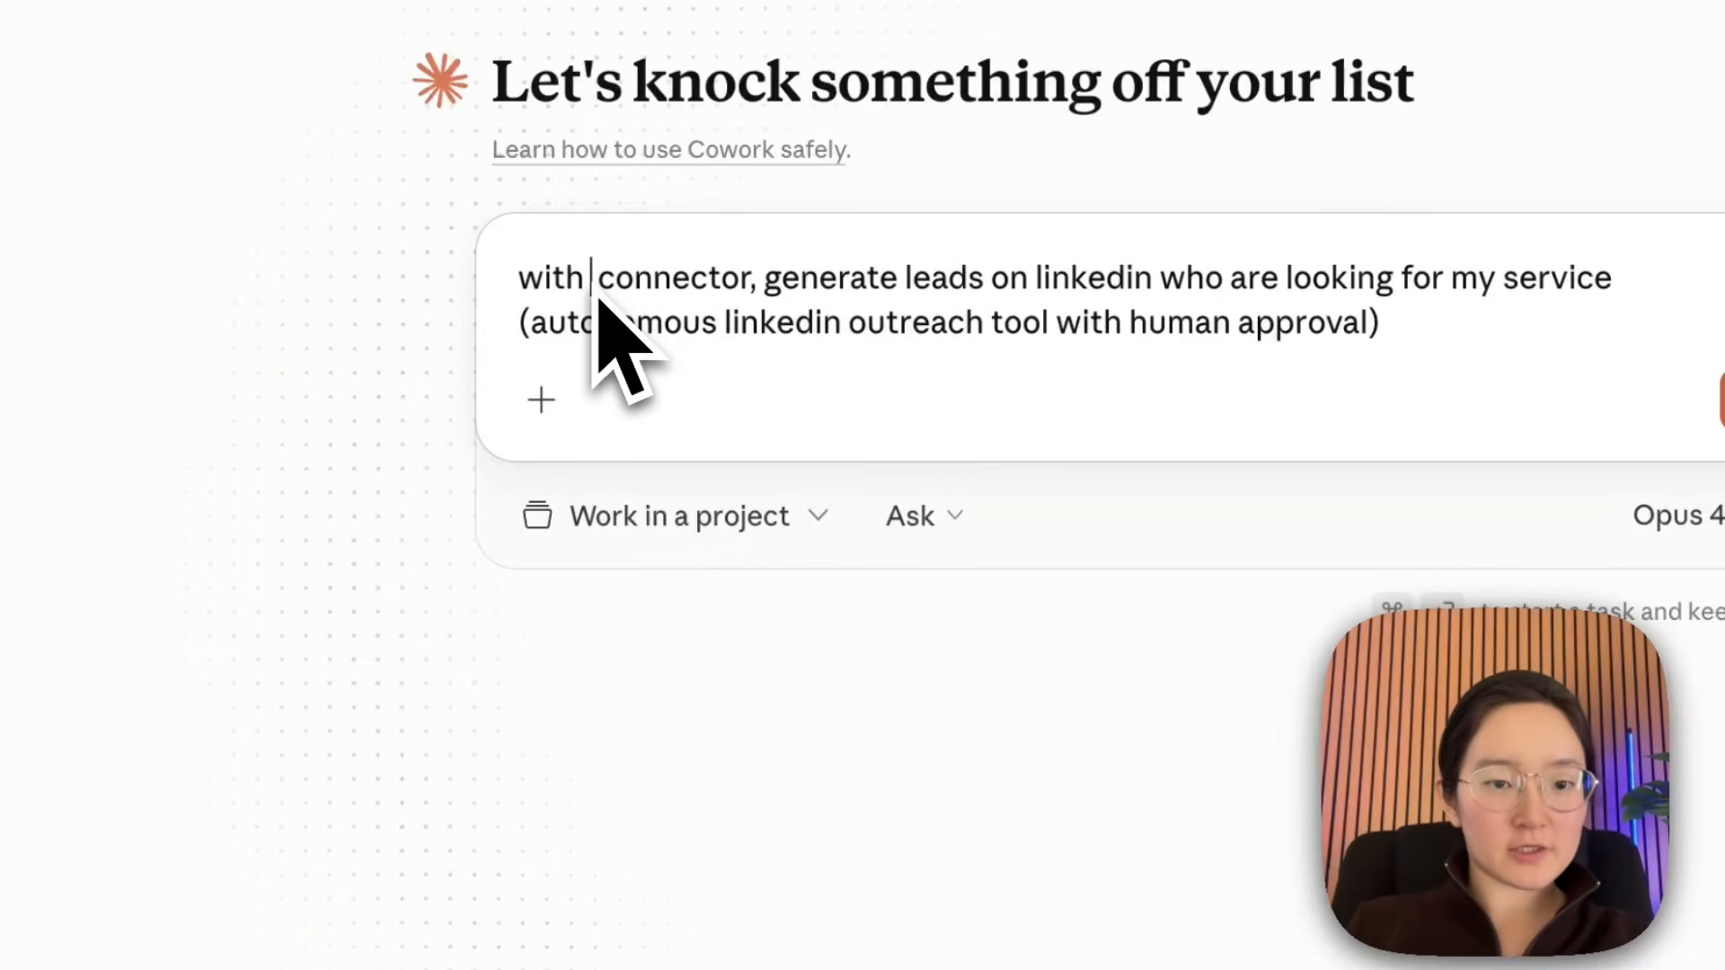
{"action": "left_click", "coordinate": [543, 407]}
{"action": "key", "text": "Escape"}
{"action": "type", "text": "apify"}
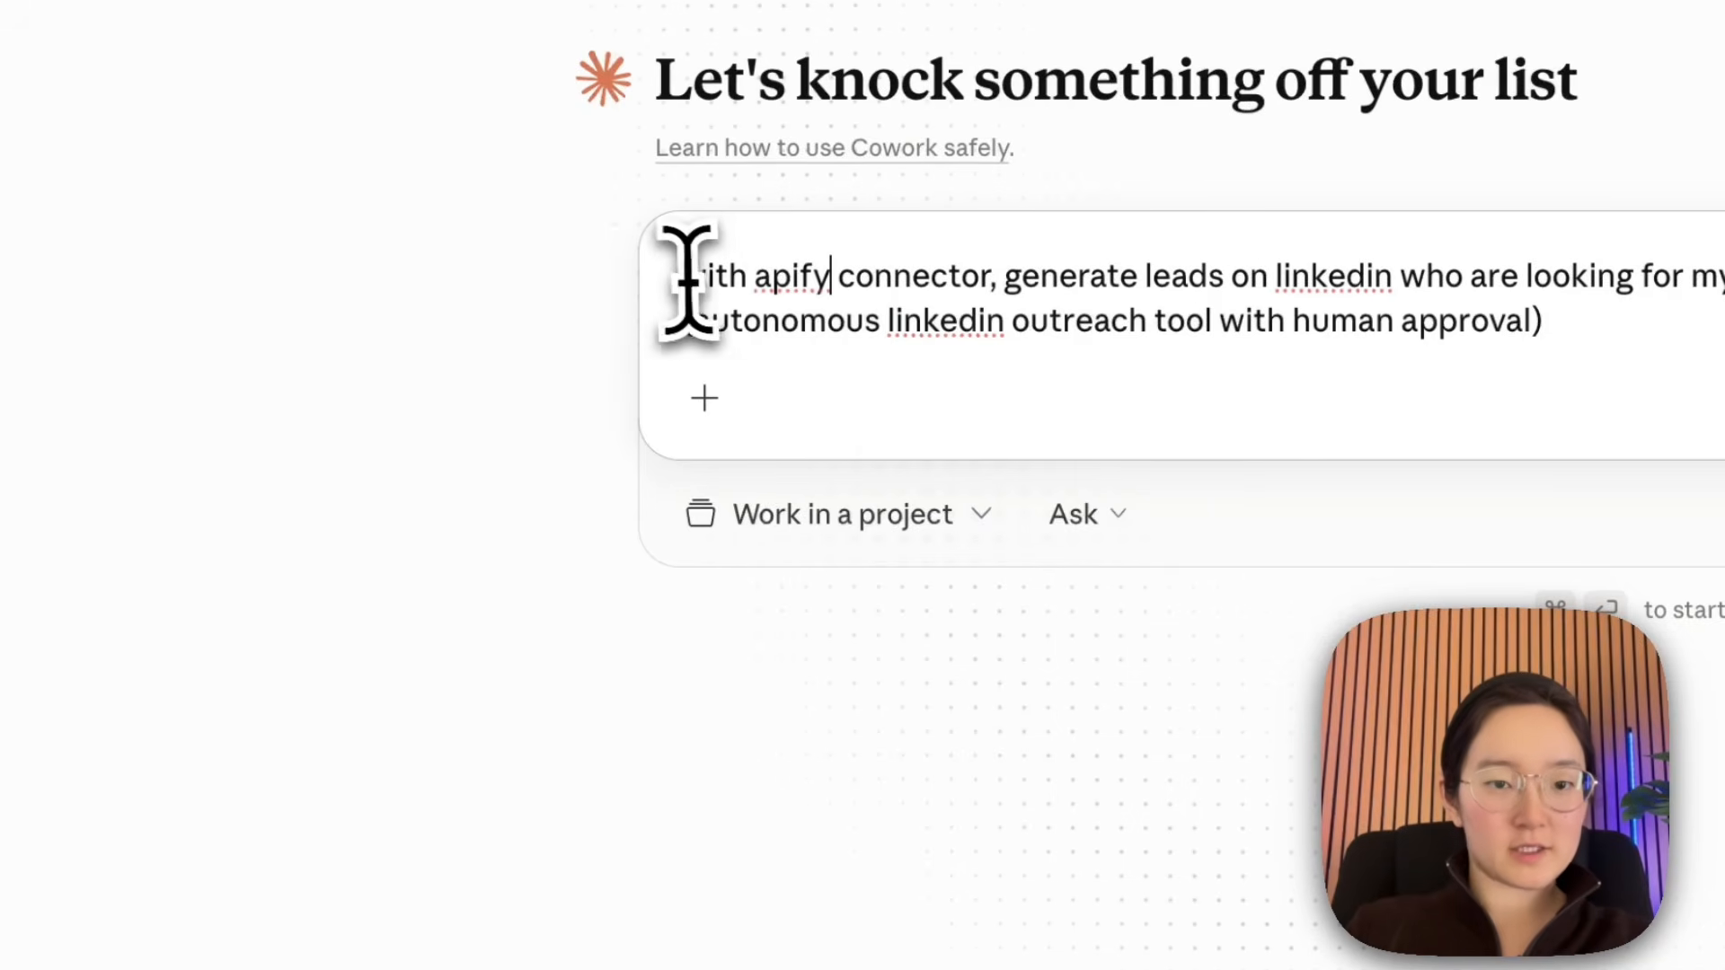
{"action": "left_click_drag", "start_coordinate": [1018, 286], "coordinate": [1724, 280]}
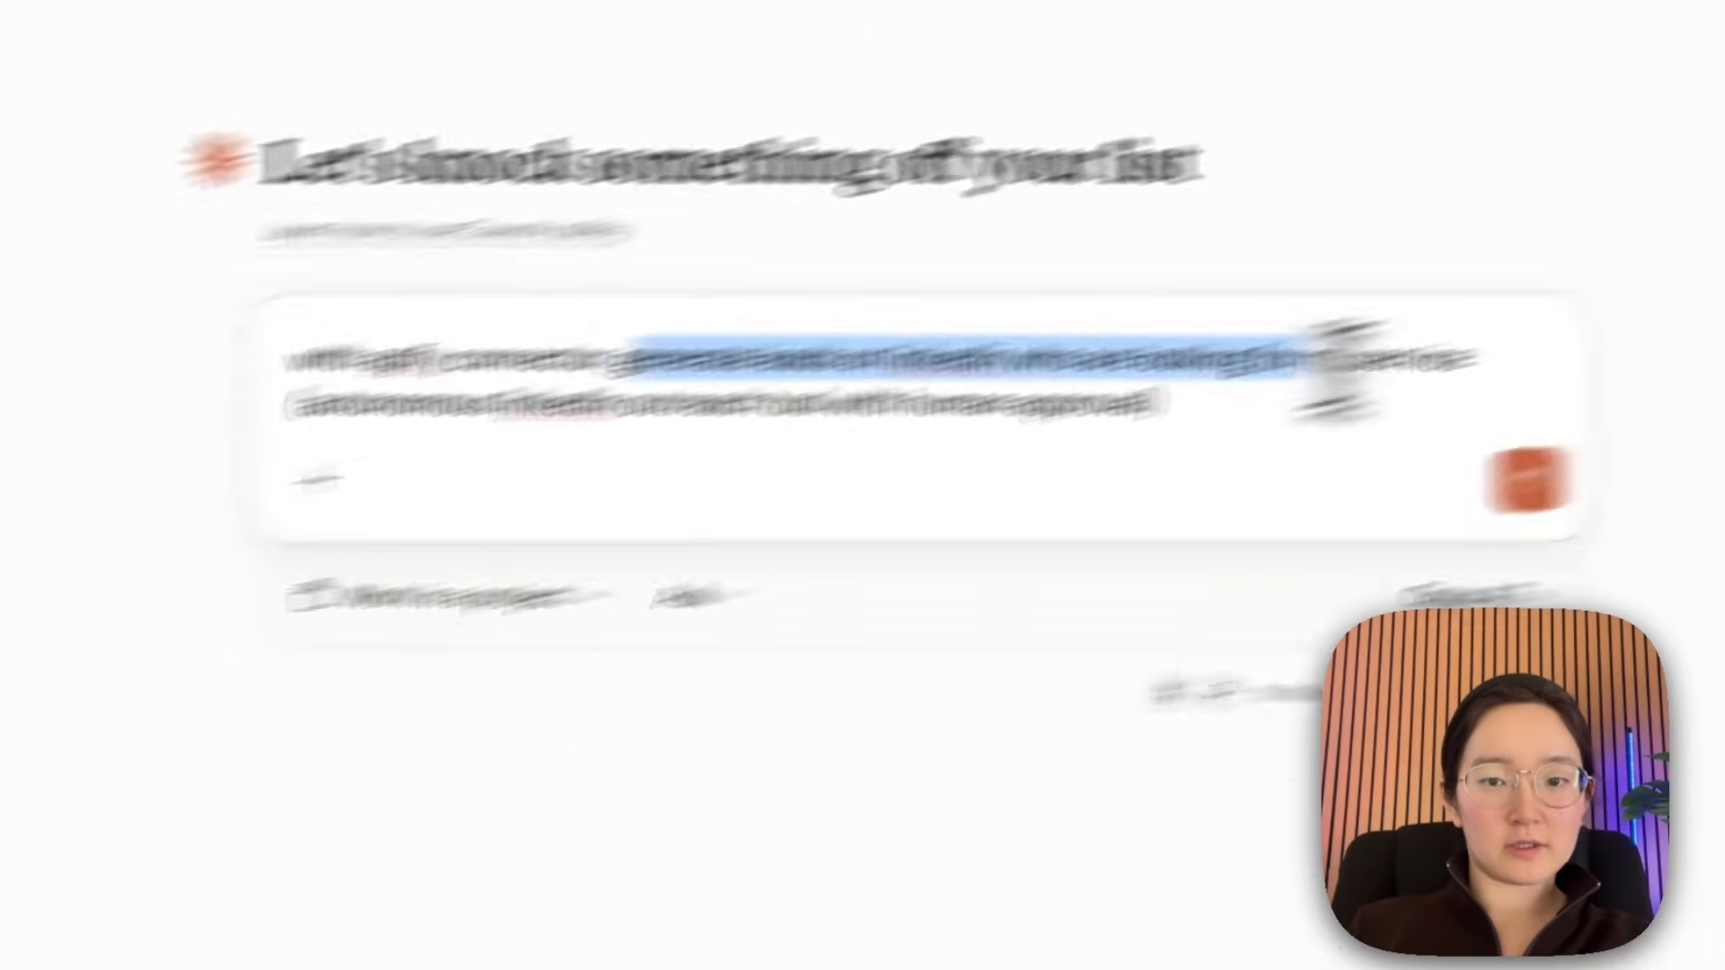
{"action": "left_click", "coordinate": [1724, 280]}
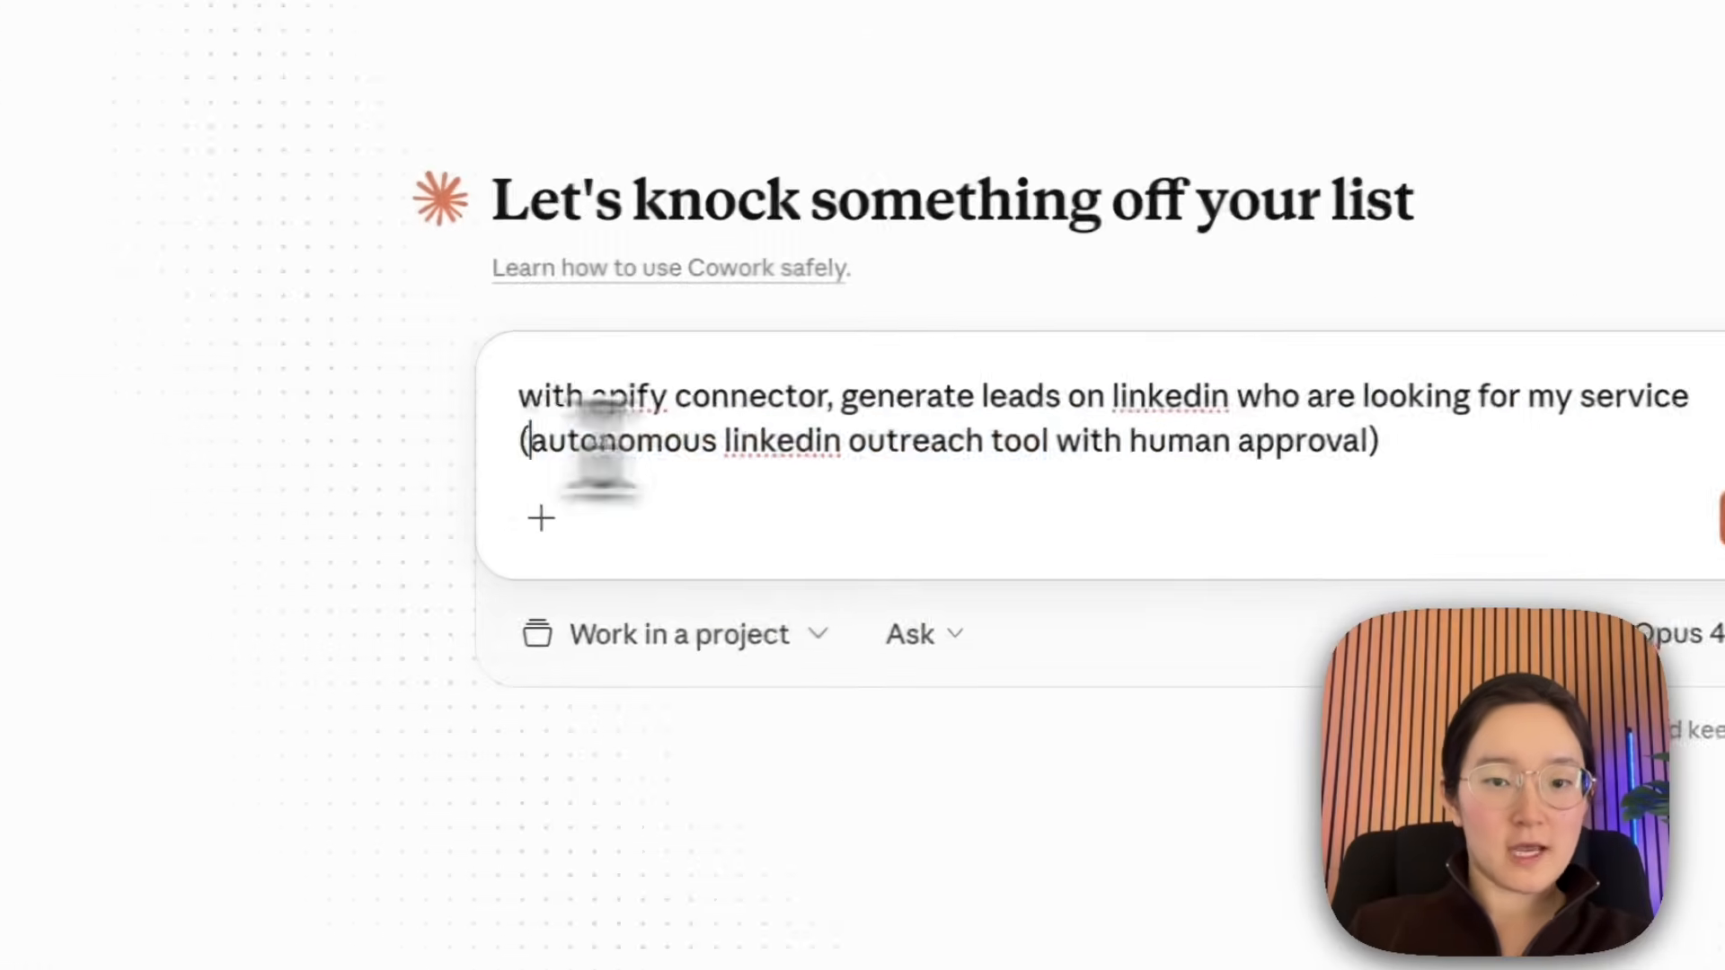
{"action": "left_click_drag", "start_coordinate": [117, 460], "coordinate": [1030, 458]}
{"action": "left_click", "coordinate": [1029, 465]}
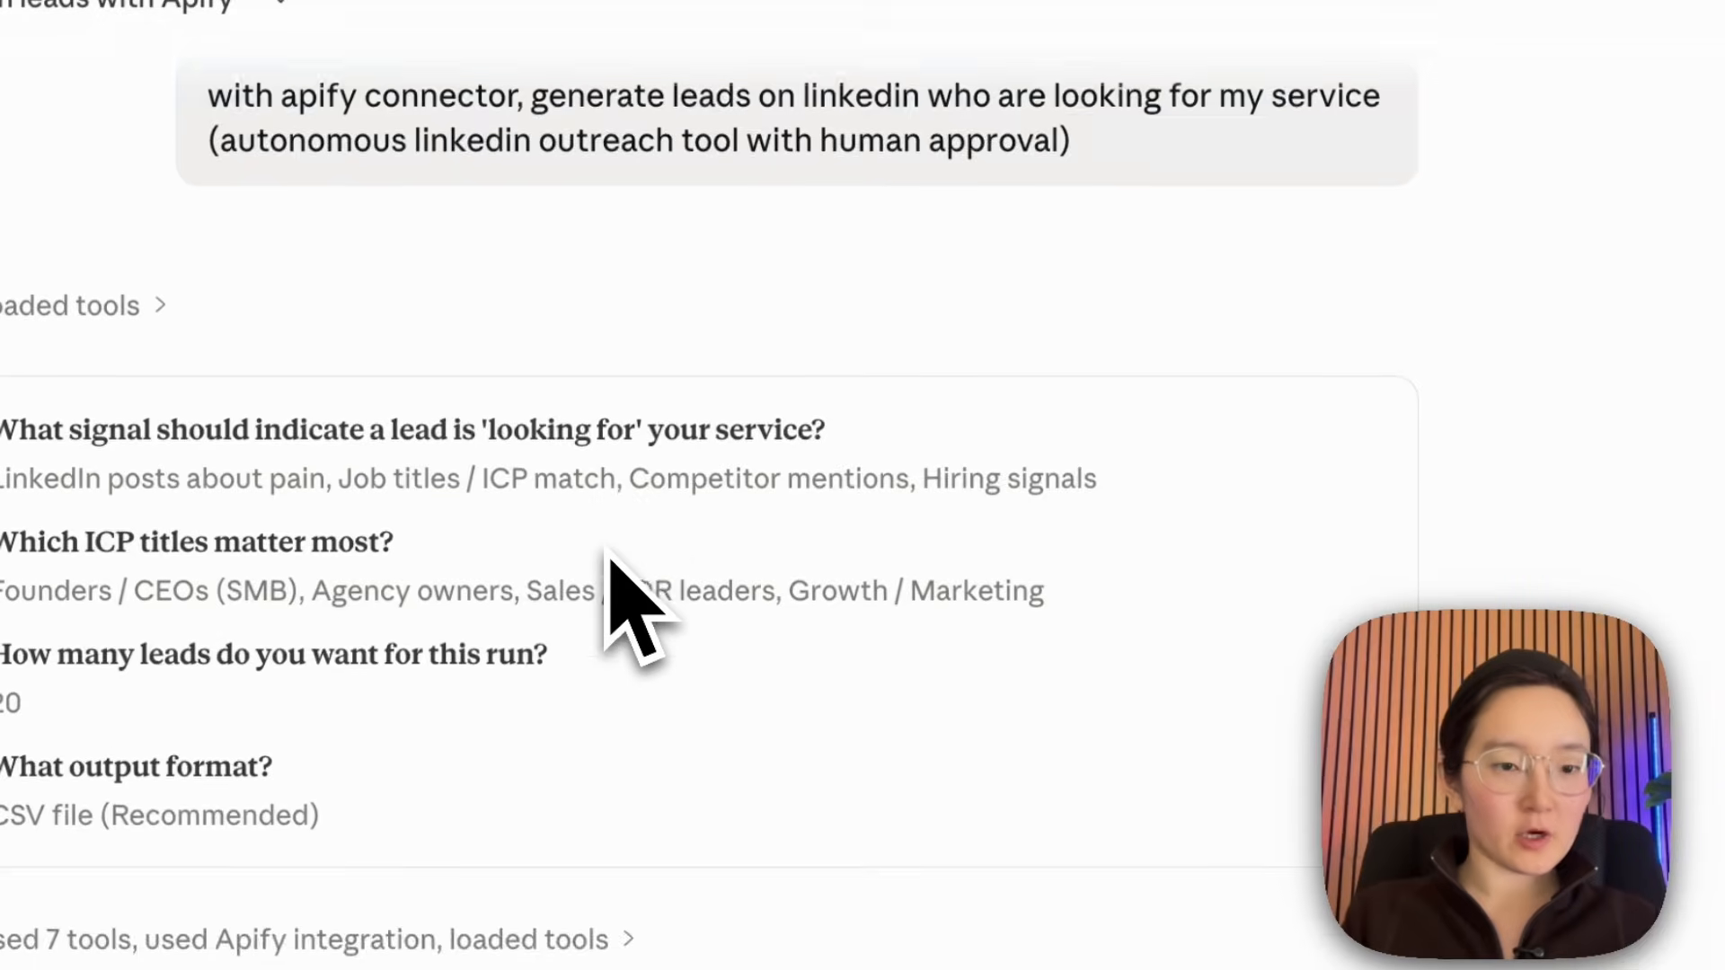
Review the signal, ICP title, lead count and output format answers in the Apify lead-generation chat.
{"action": "scroll", "coordinate": [617, 608], "scroll_direction": "down", "scroll_amount": 5}
{"action": "left_click_drag", "start_coordinate": [559, 576], "coordinate": [1112, 575]}
{"action": "left_click", "coordinate": [1114, 576]}
{"action": "scroll", "coordinate": [1119, 577], "scroll_direction": "down", "scroll_amount": 2}
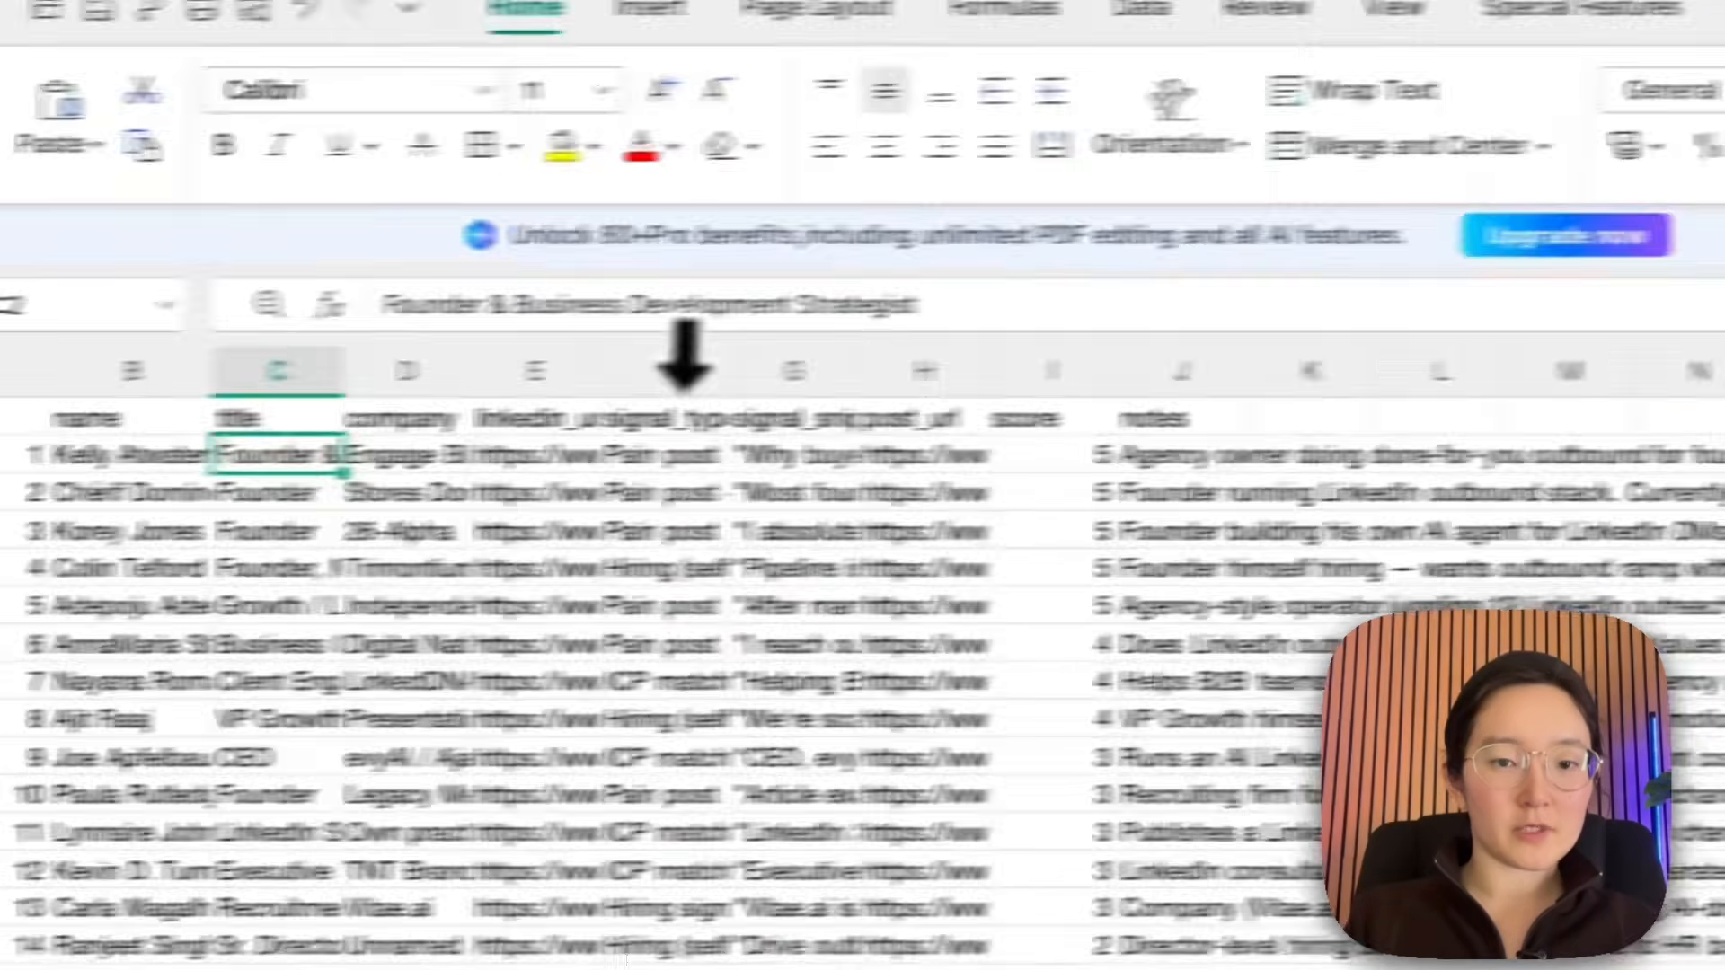
Widen the signal_type, signal_snippet and post_url columns in the Apify leads spreadsheet and inspect the score column.
{"action": "left_click", "coordinate": [685, 368]}
{"action": "left_click_drag", "start_coordinate": [730, 371], "coordinate": [907, 370]}
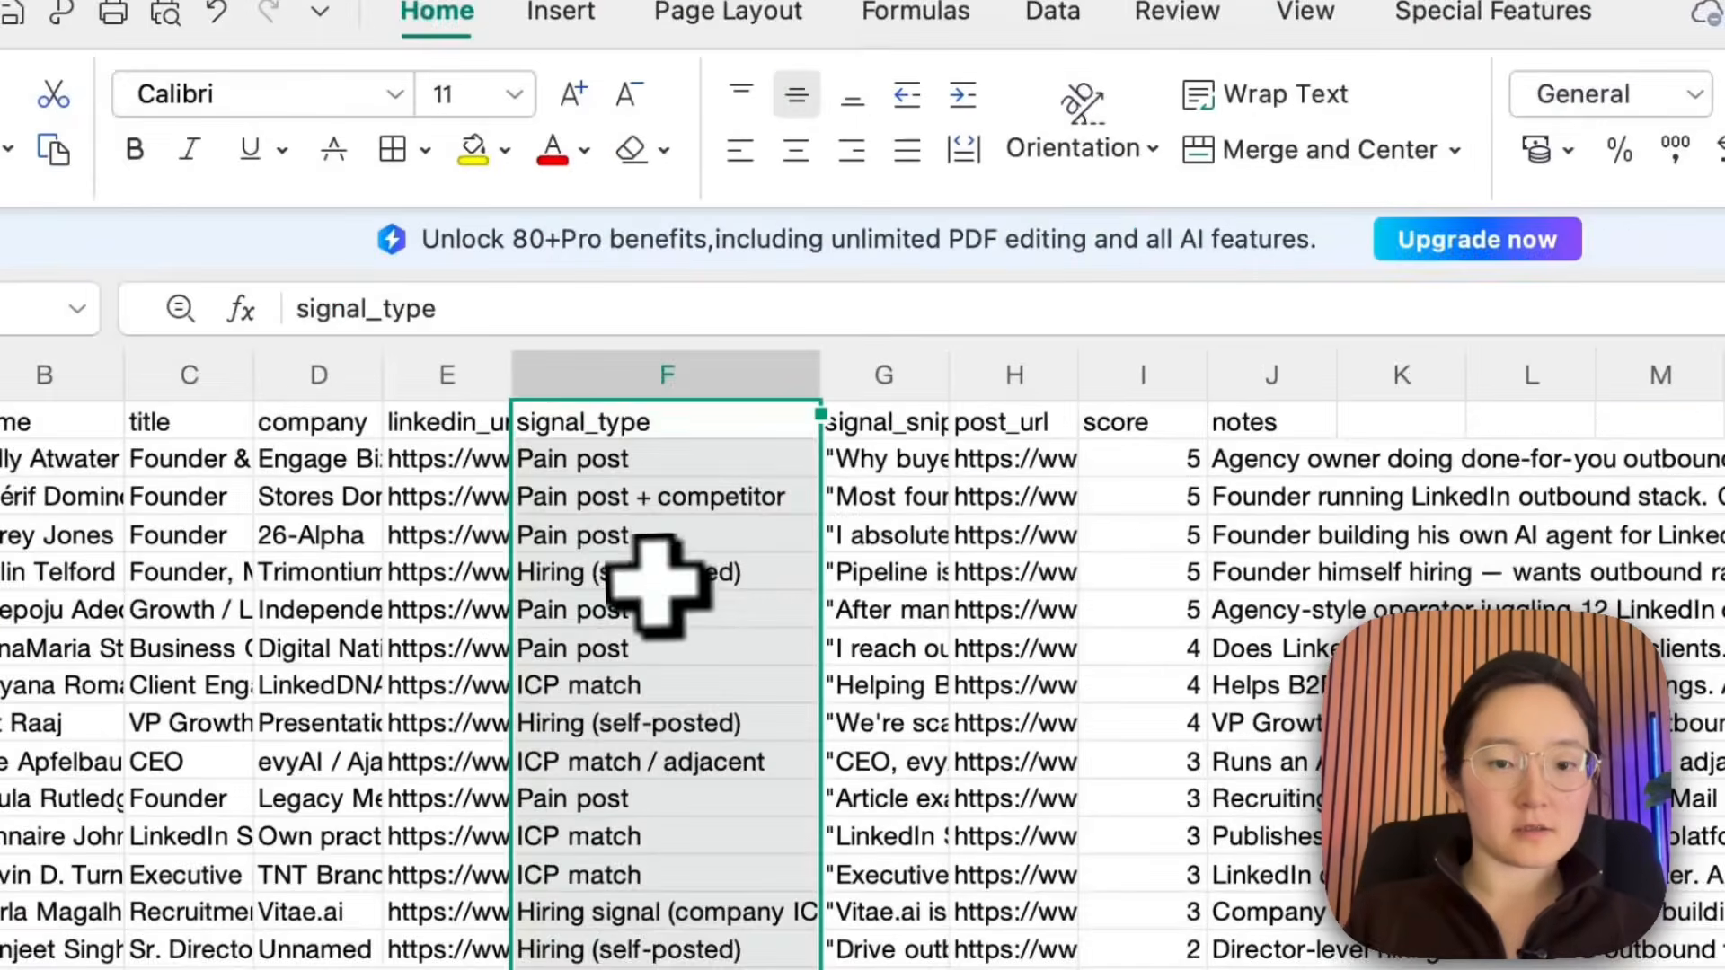
{"action": "left_click", "coordinate": [745, 580]}
{"action": "left_click_drag", "start_coordinate": [1038, 371], "coordinate": [1249, 370]}
{"action": "left_click", "coordinate": [1111, 486]}
{"action": "left_click_drag", "start_coordinate": [1378, 370], "coordinate": [1571, 370]}
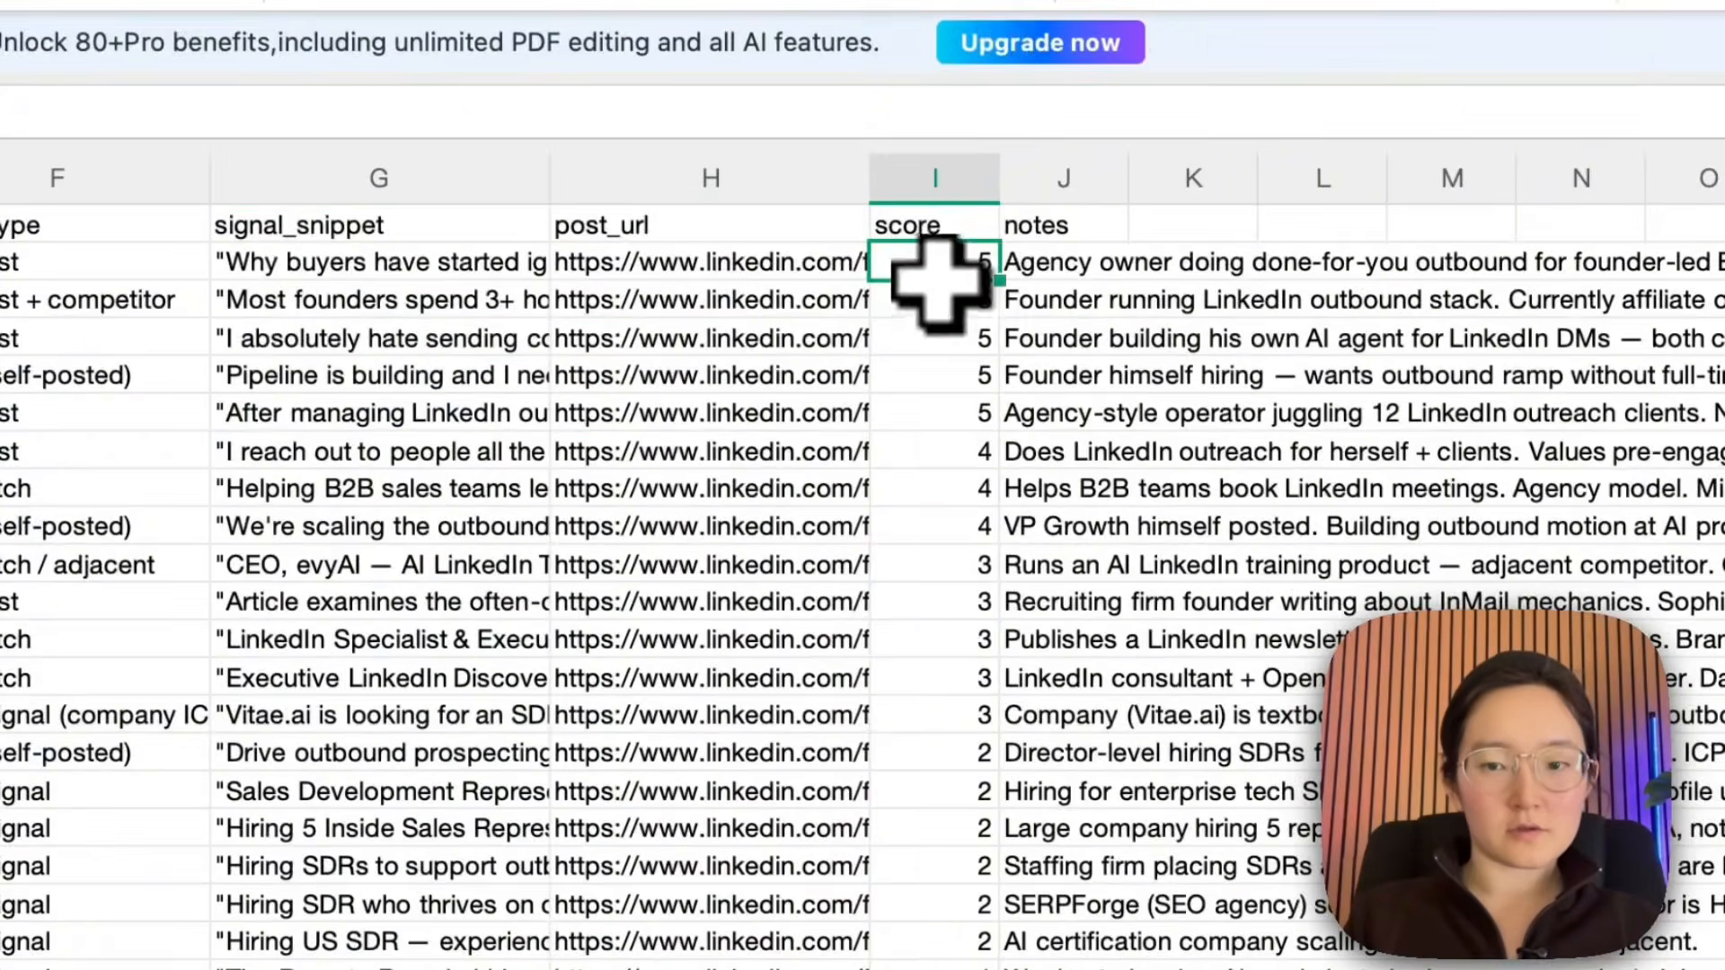
{"action": "left_click", "coordinate": [1025, 219]}
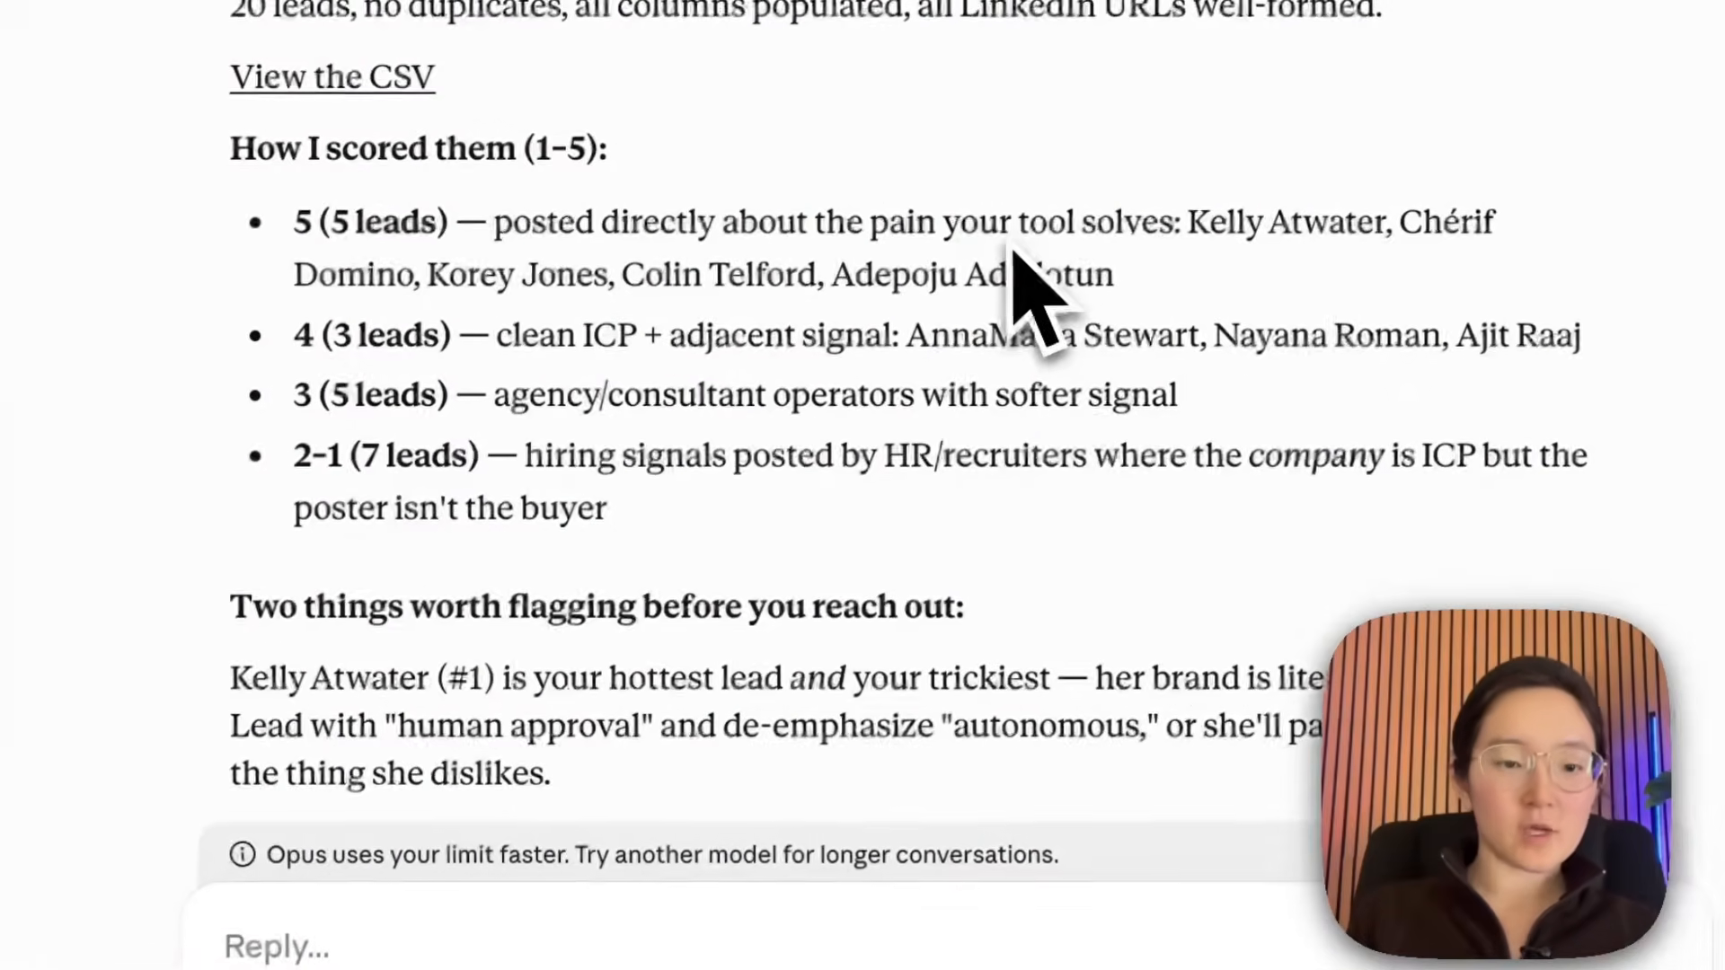
Ask Claude to put the above leads into a new campaign in linkednav, called "apify leads".
{"action": "scroll", "coordinate": [1025, 278], "scroll_direction": "down", "scroll_amount": 10}
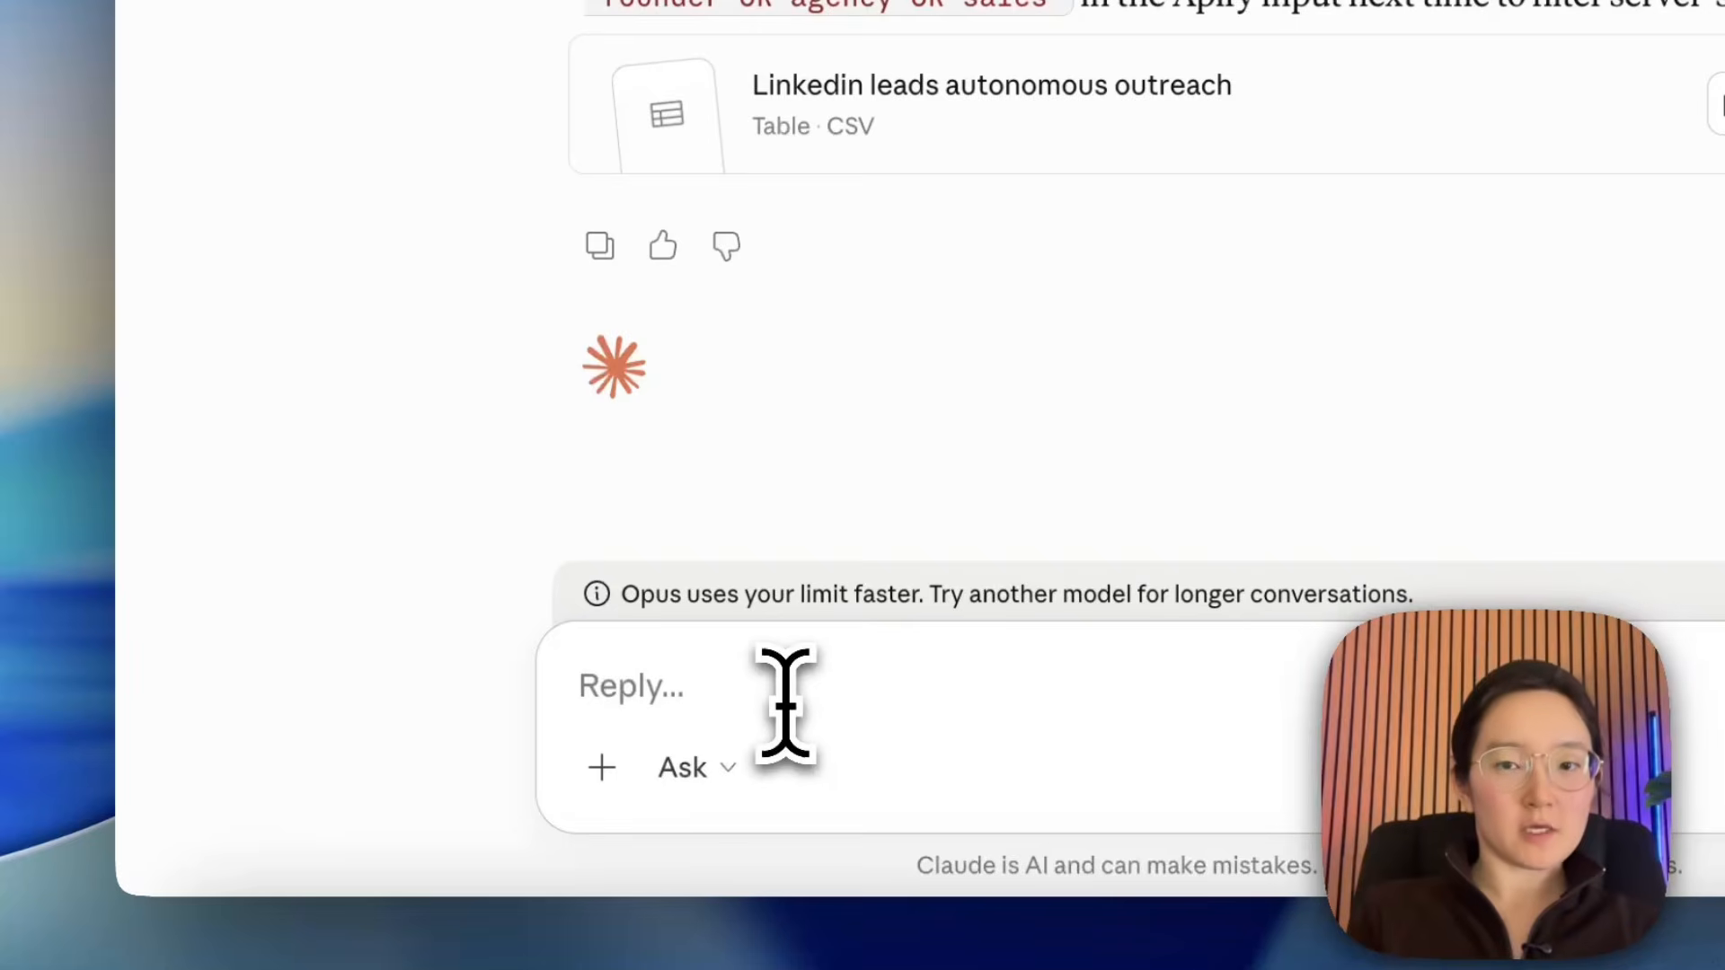
{"action": "type", "text": "Put above leads into a new campaign in linkednav, called \"apify leads\""}
{"action": "left_click_drag", "start_coordinate": [586, 688], "coordinate": [1706, 687]}
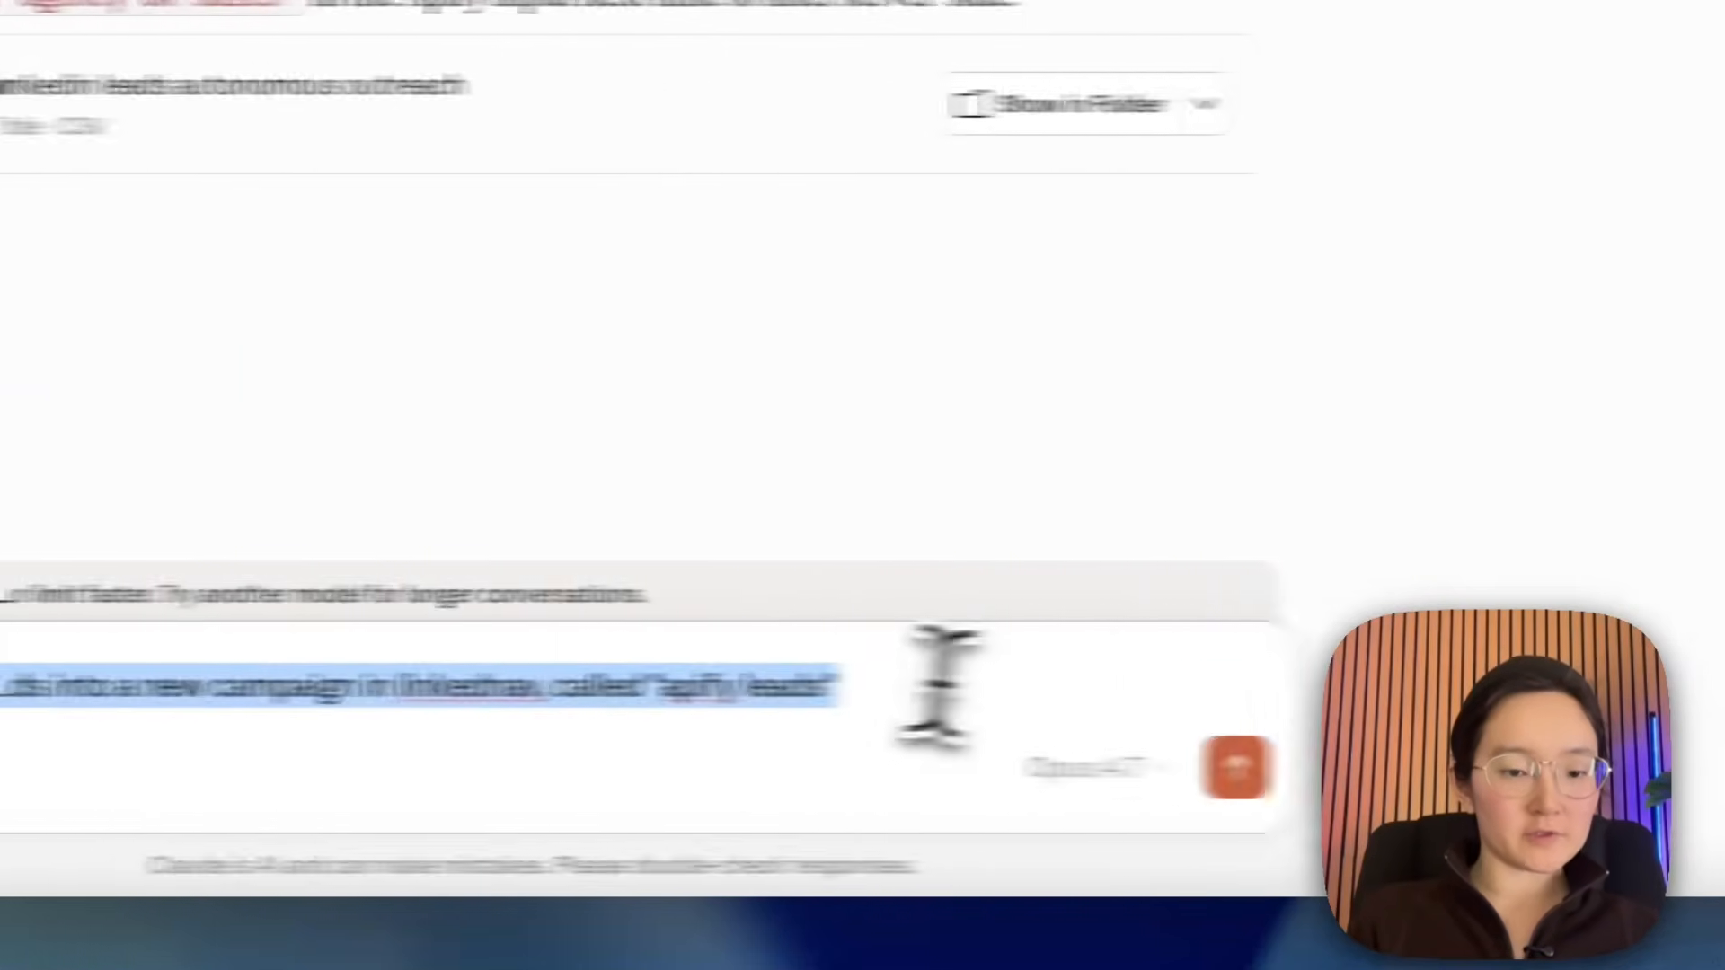
{"action": "left_click", "coordinate": [1702, 685]}
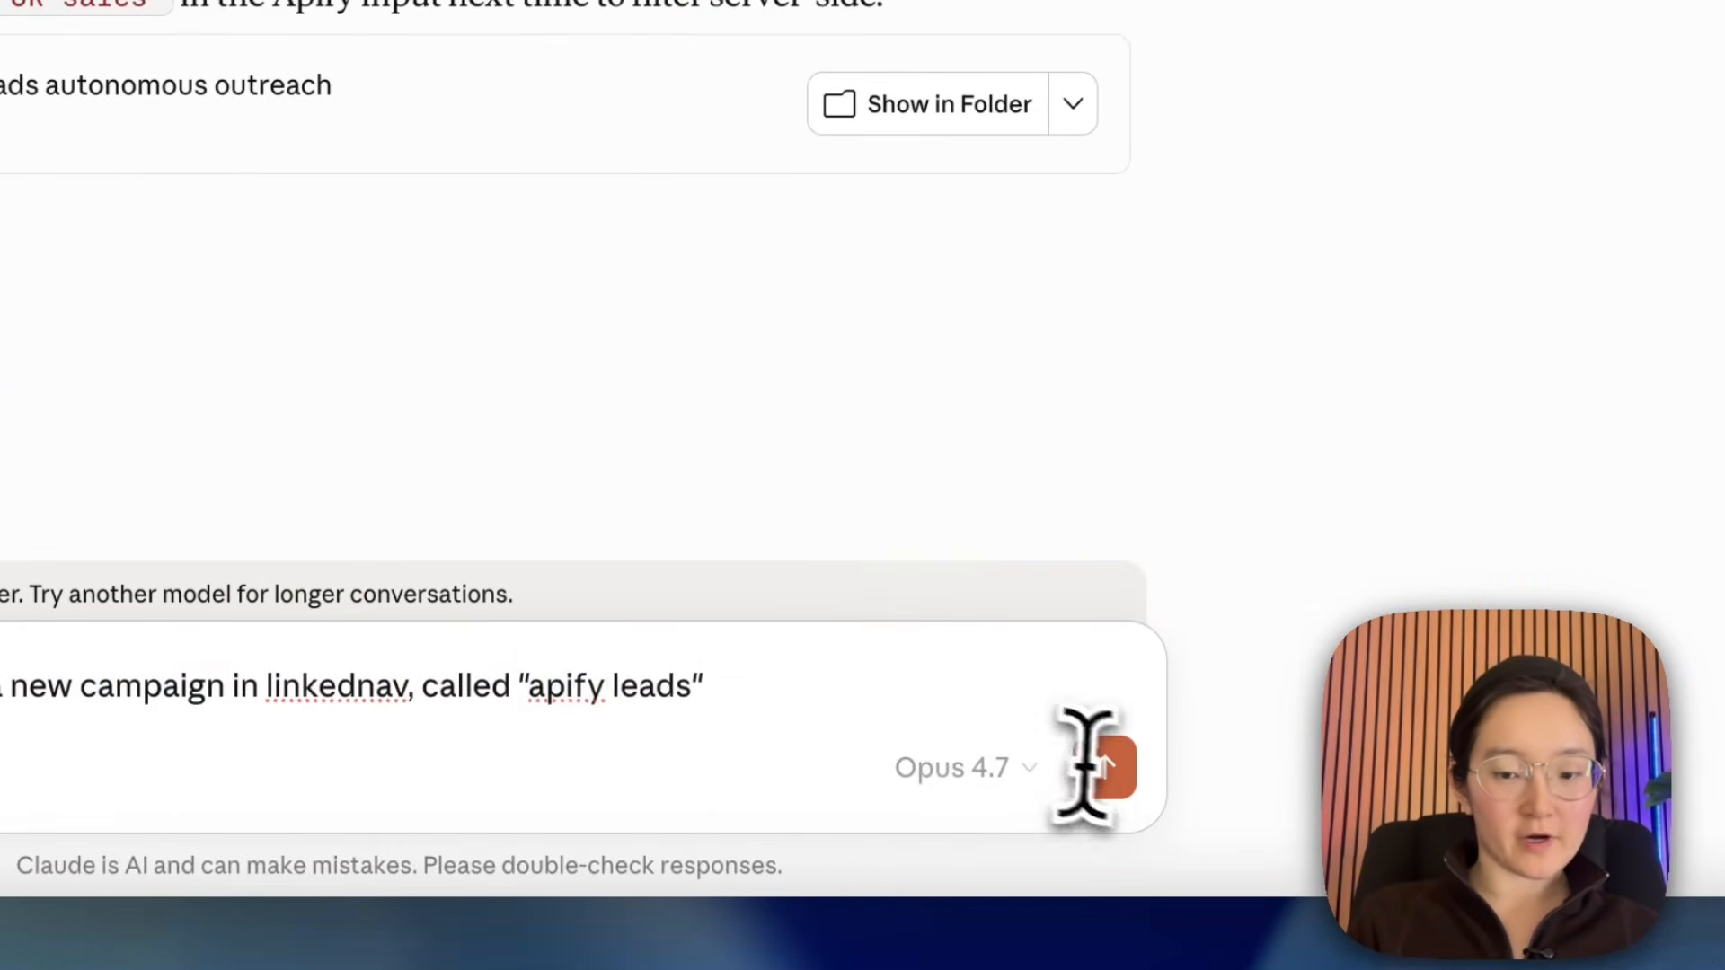
{"action": "left_click", "coordinate": [1104, 766]}
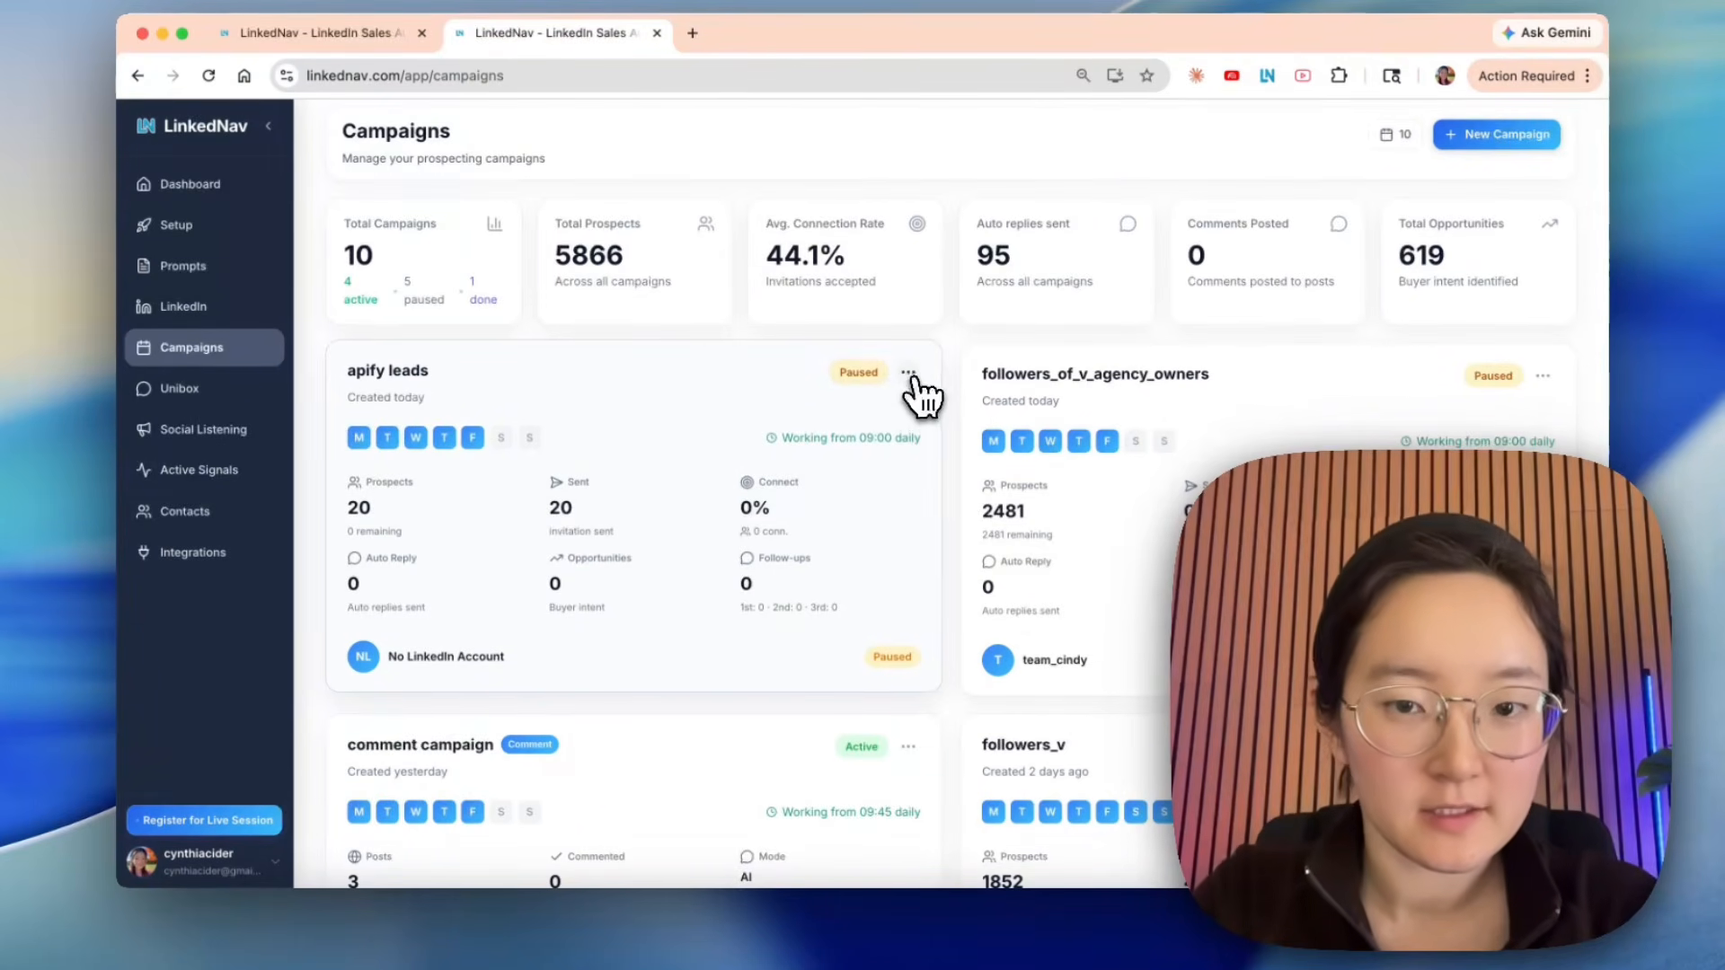
Open the "apify leads" campaign in LinkedNav for editing and show its product settings.
{"action": "left_click", "coordinate": [908, 372]}
{"action": "left_click", "coordinate": [852, 412]}
{"action": "left_click", "coordinate": [610, 307]}
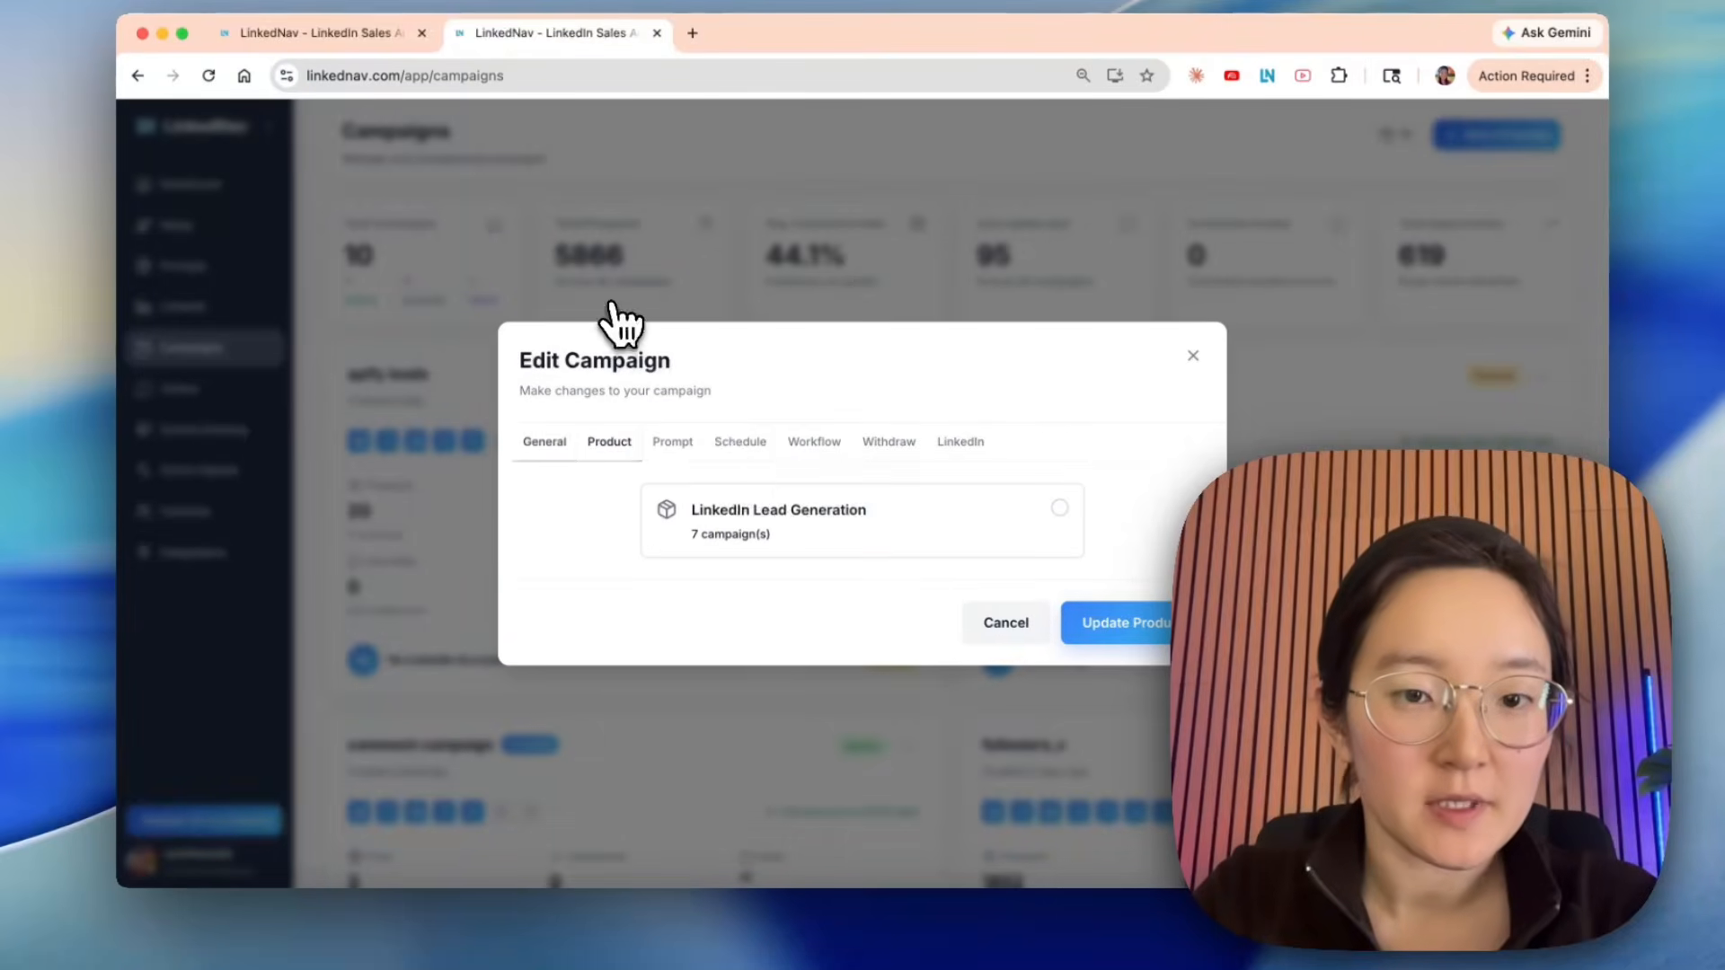
Try raising the daily invitations to 39 in the campaign's schedule and lower the limit again.
{"action": "left_click", "coordinate": [737, 442]}
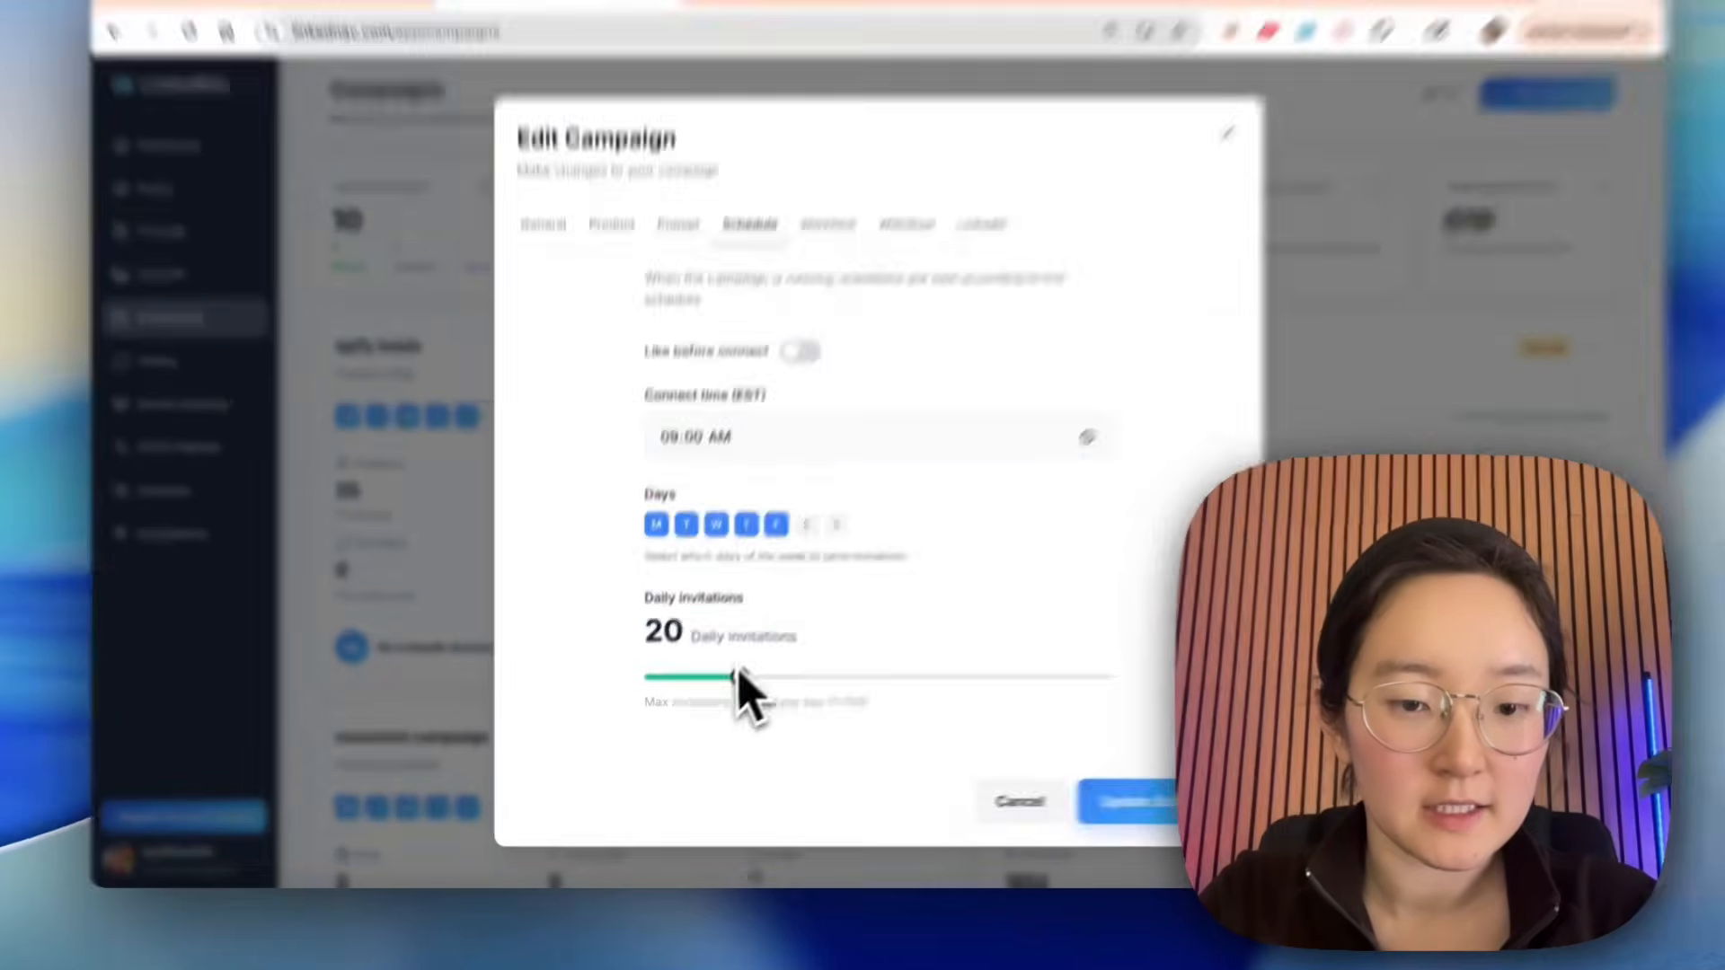
{"action": "mouse_move", "coordinate": [732, 688]}
{"action": "left_mouse_down"}
{"action": "mouse_move", "coordinate": [708, 689]}
{"action": "mouse_move", "coordinate": [756, 689]}
{"action": "left_mouse_up"}
{"action": "left_click_drag", "start_coordinate": [889, 493], "coordinate": [1005, 494]}
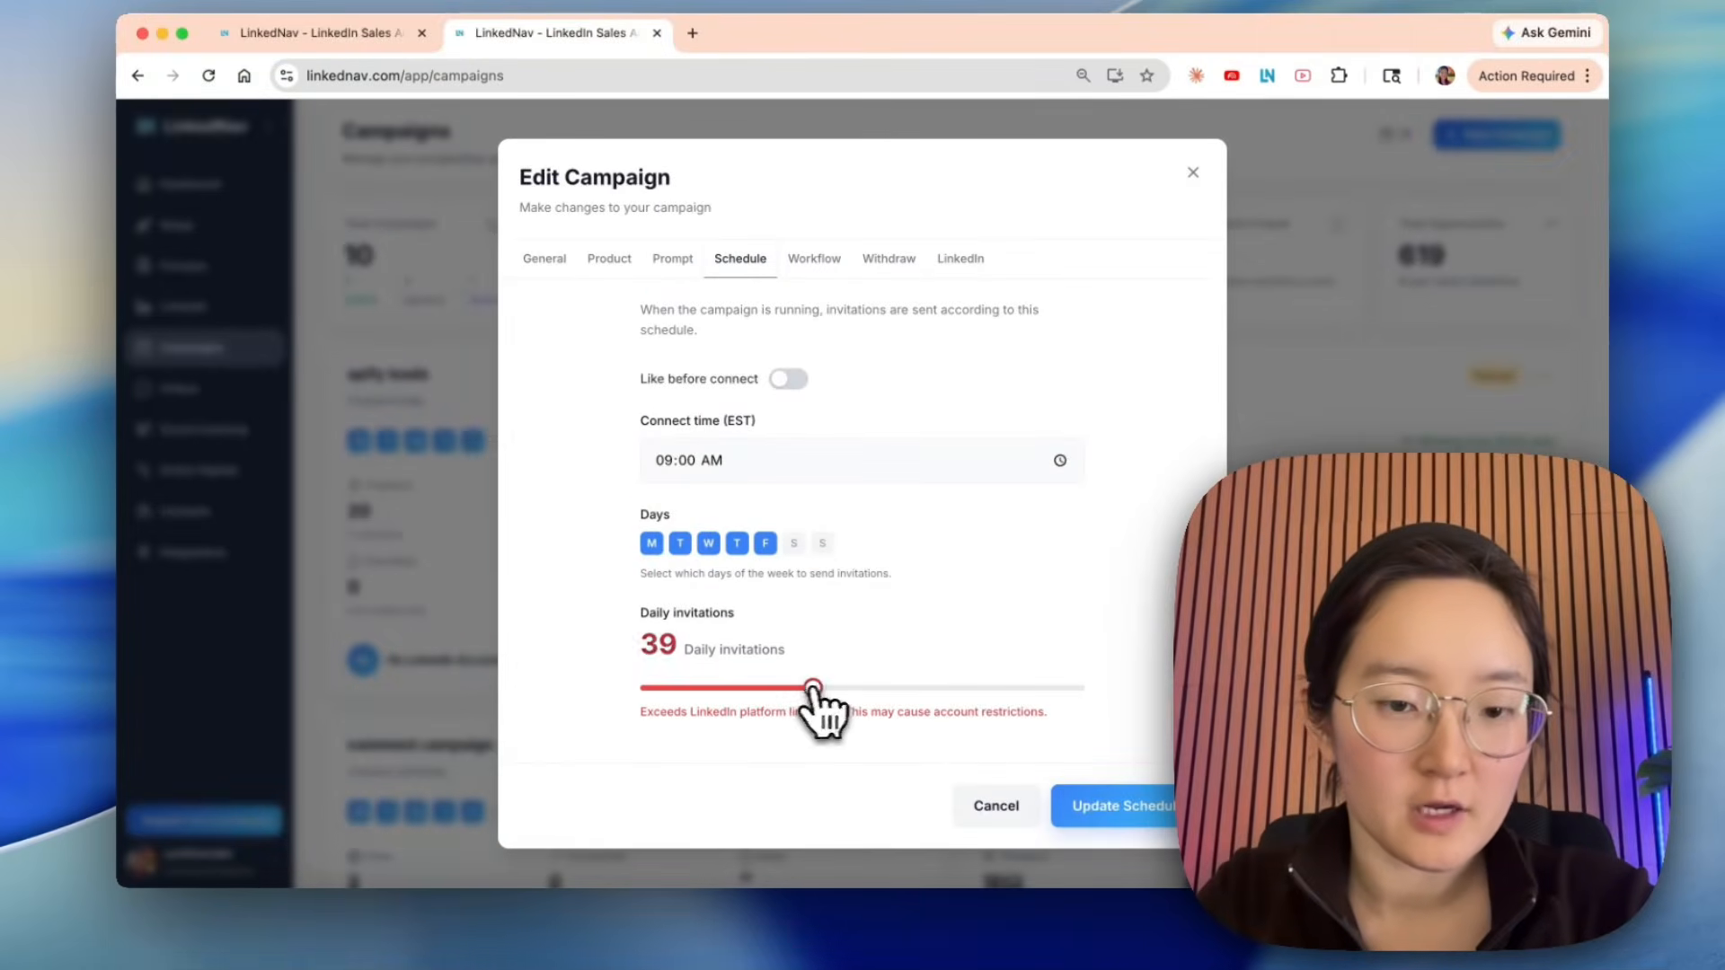
{"action": "left_click_drag", "start_coordinate": [813, 689], "coordinate": [725, 688]}
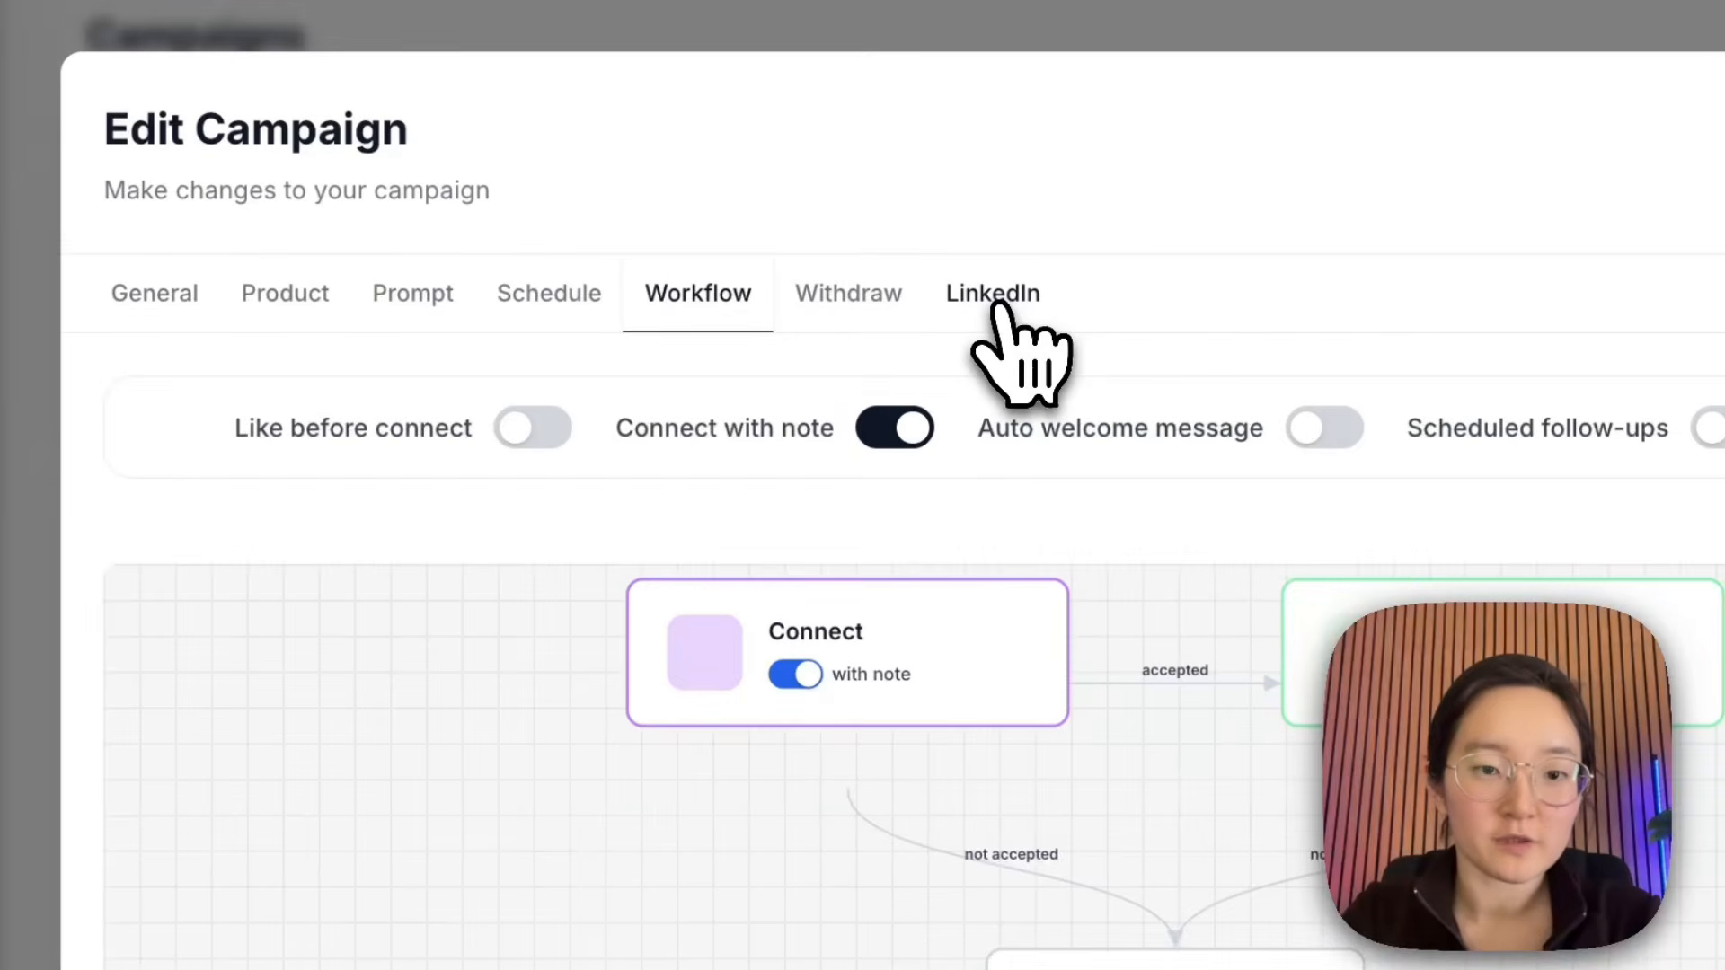
Try the Like before connect and Connect with note options in the campaign workflow, restoring each one.
{"action": "left_click", "coordinate": [551, 432]}
{"action": "left_click", "coordinate": [548, 435]}
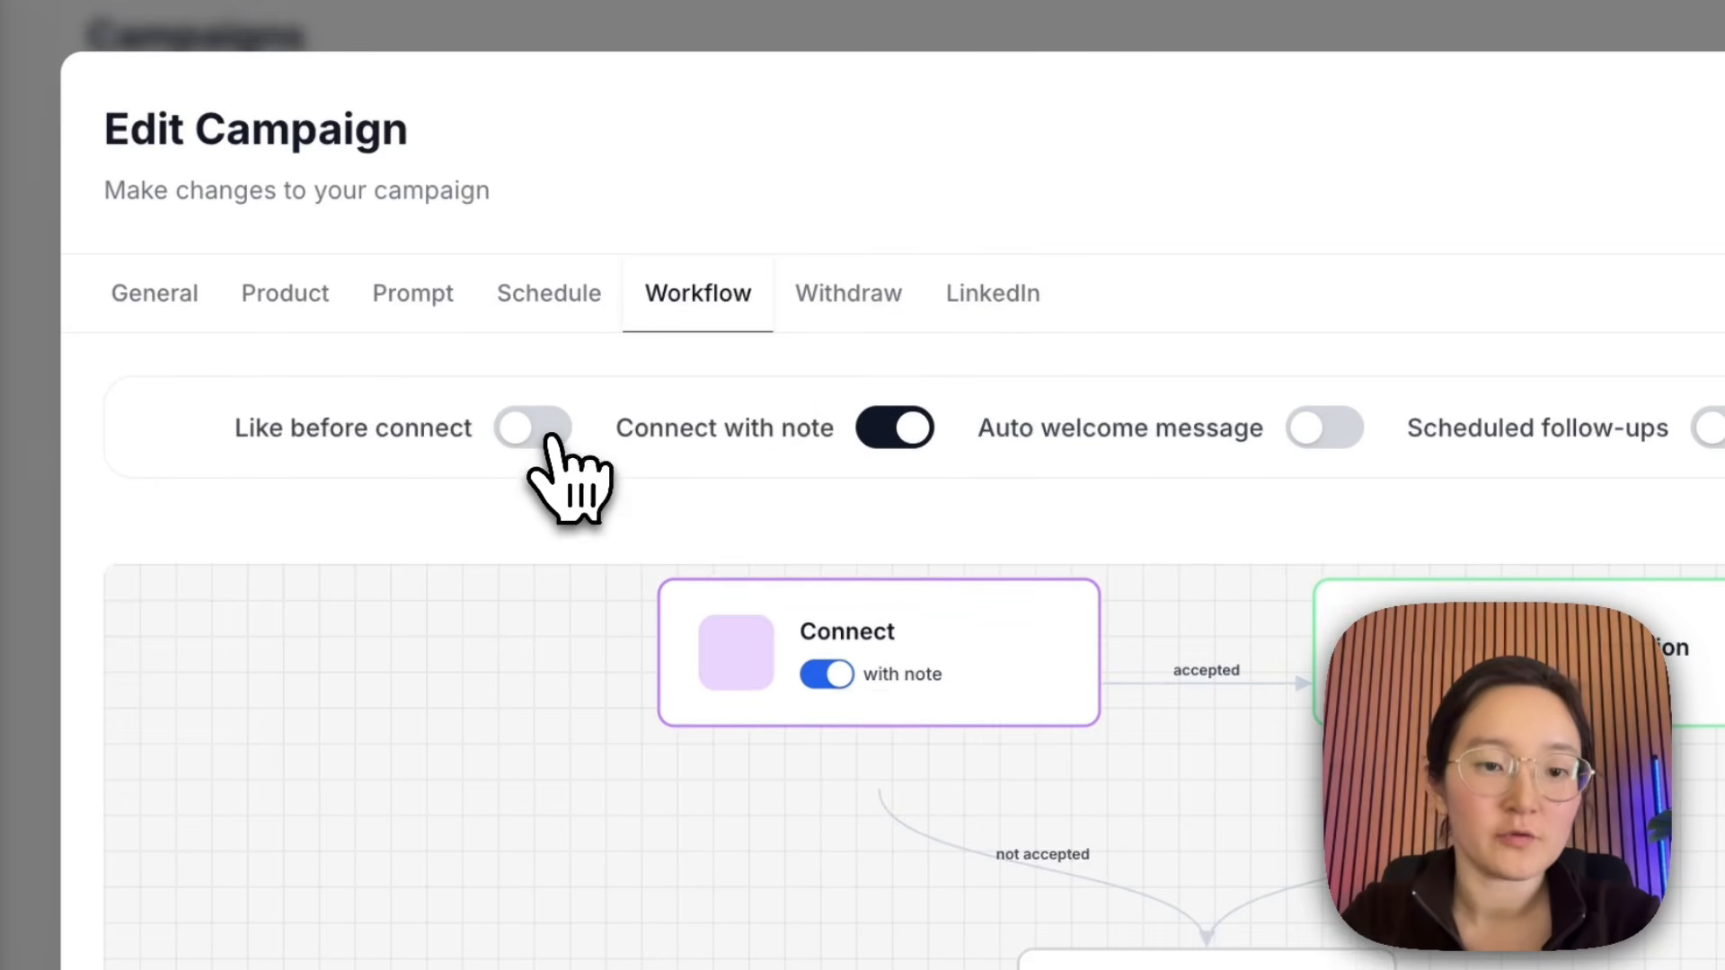
{"action": "left_click", "coordinate": [550, 435]}
{"action": "left_click", "coordinate": [550, 435]}
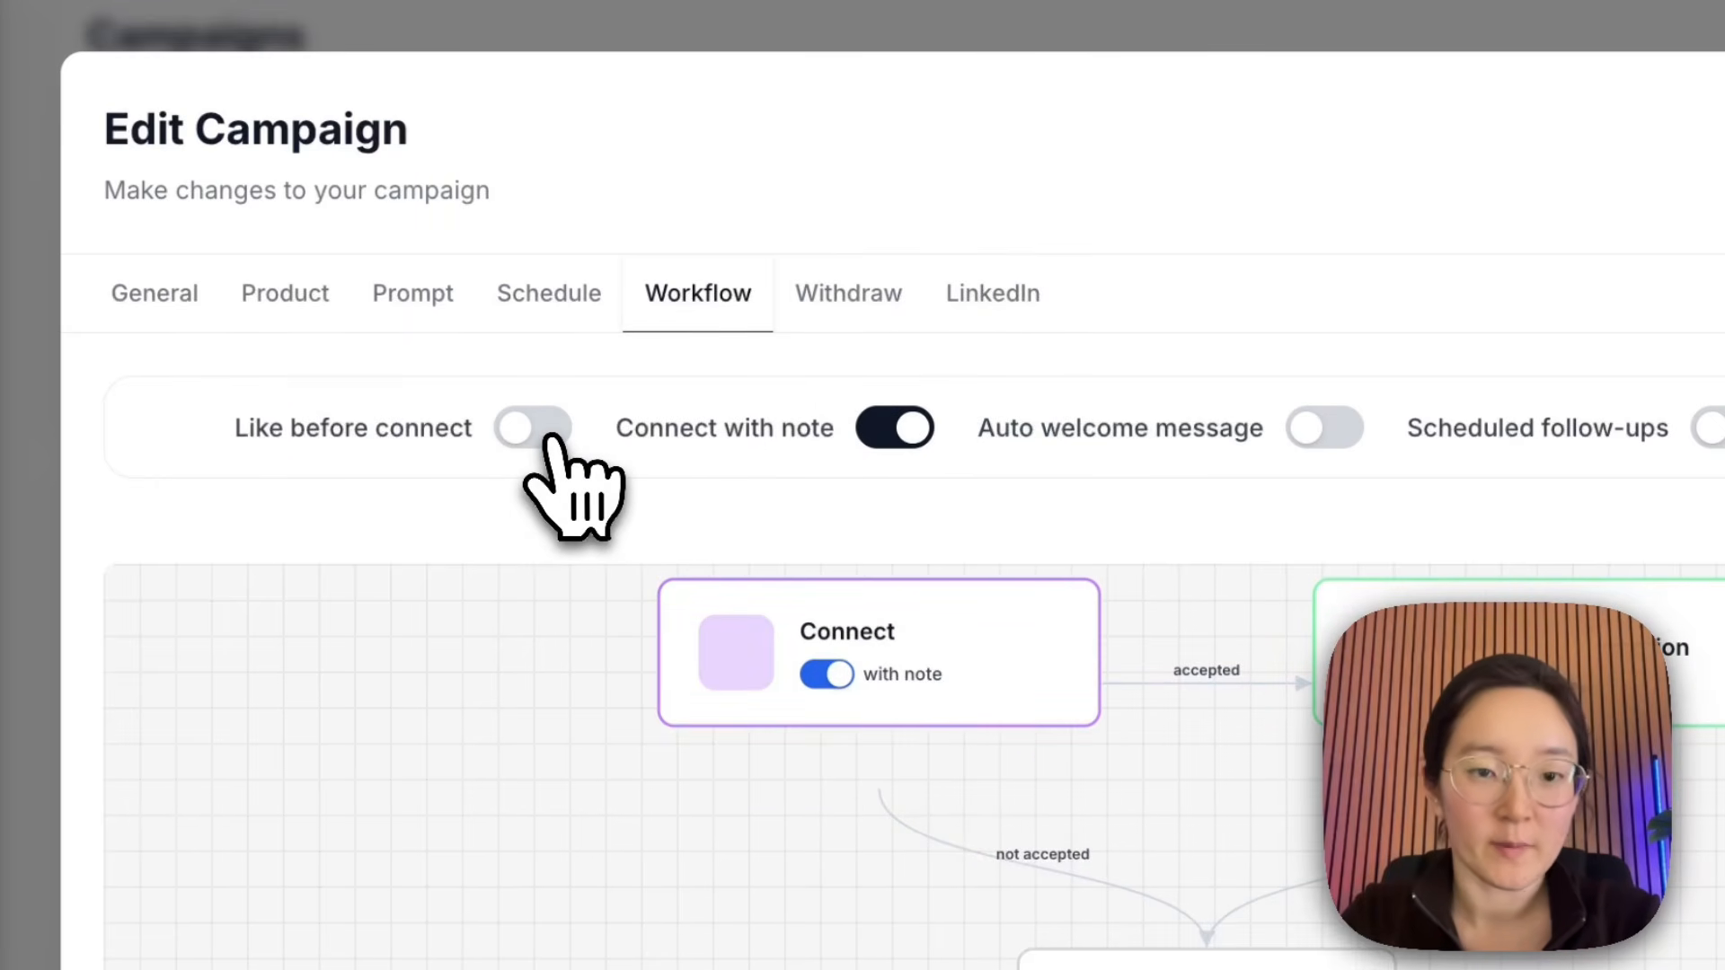
{"action": "left_click", "coordinate": [897, 432]}
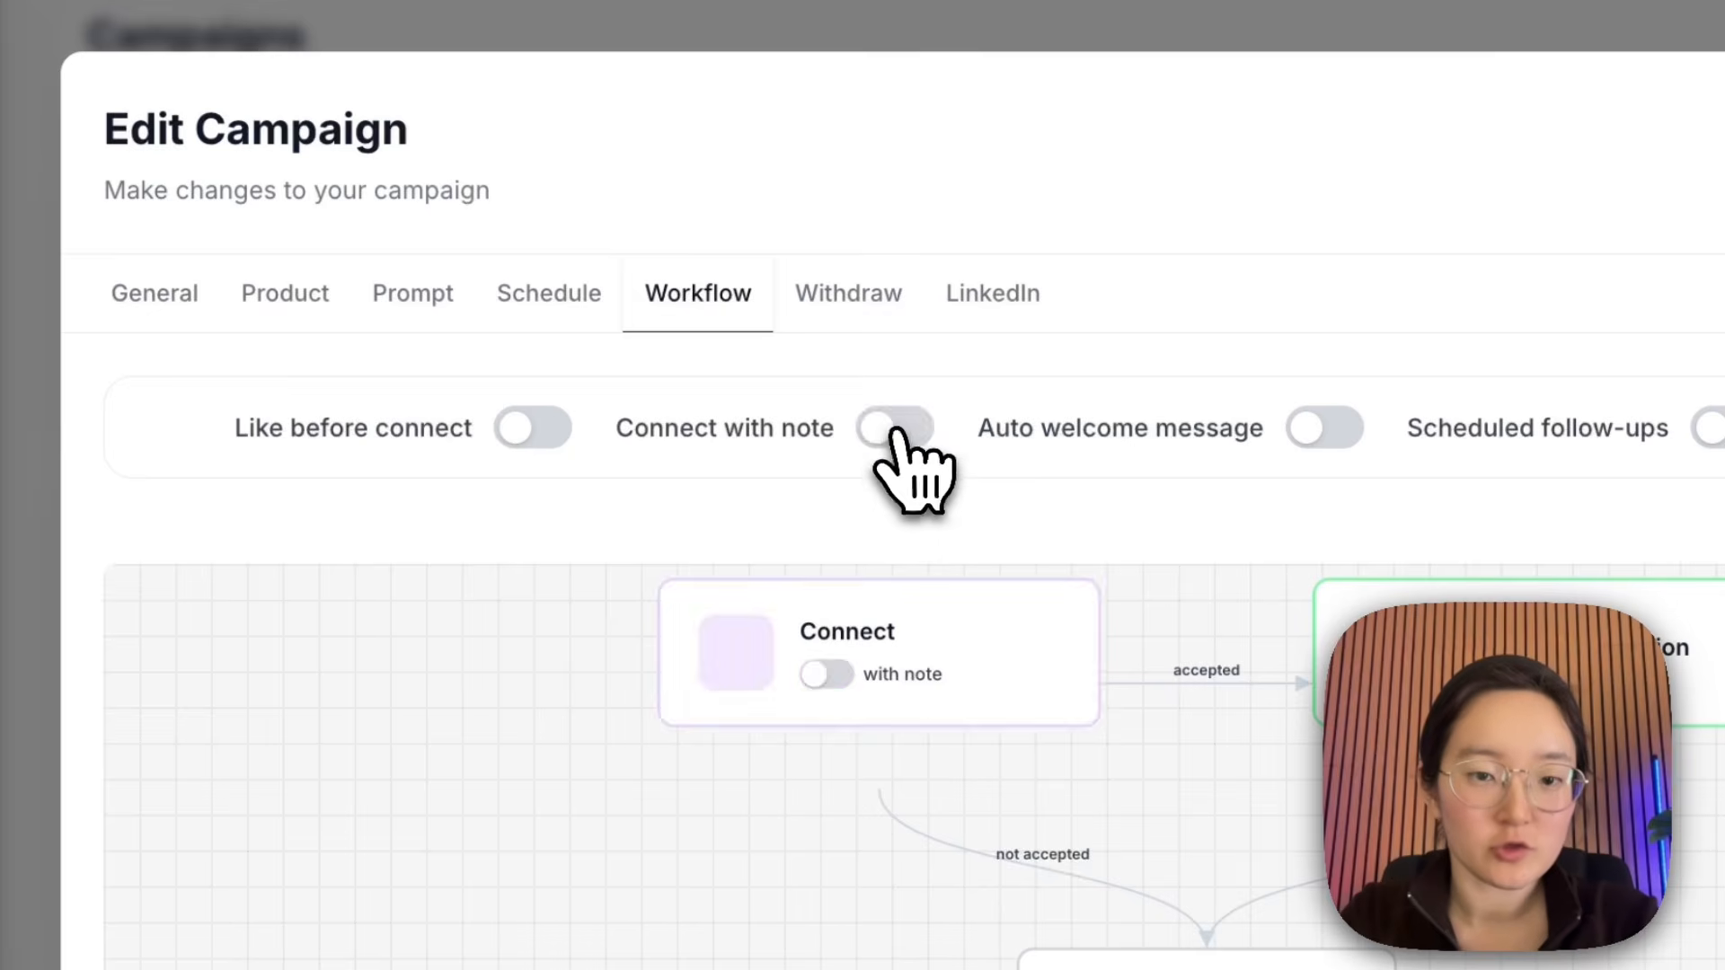
{"action": "left_click", "coordinate": [898, 433]}
{"action": "left_click", "coordinate": [898, 431]}
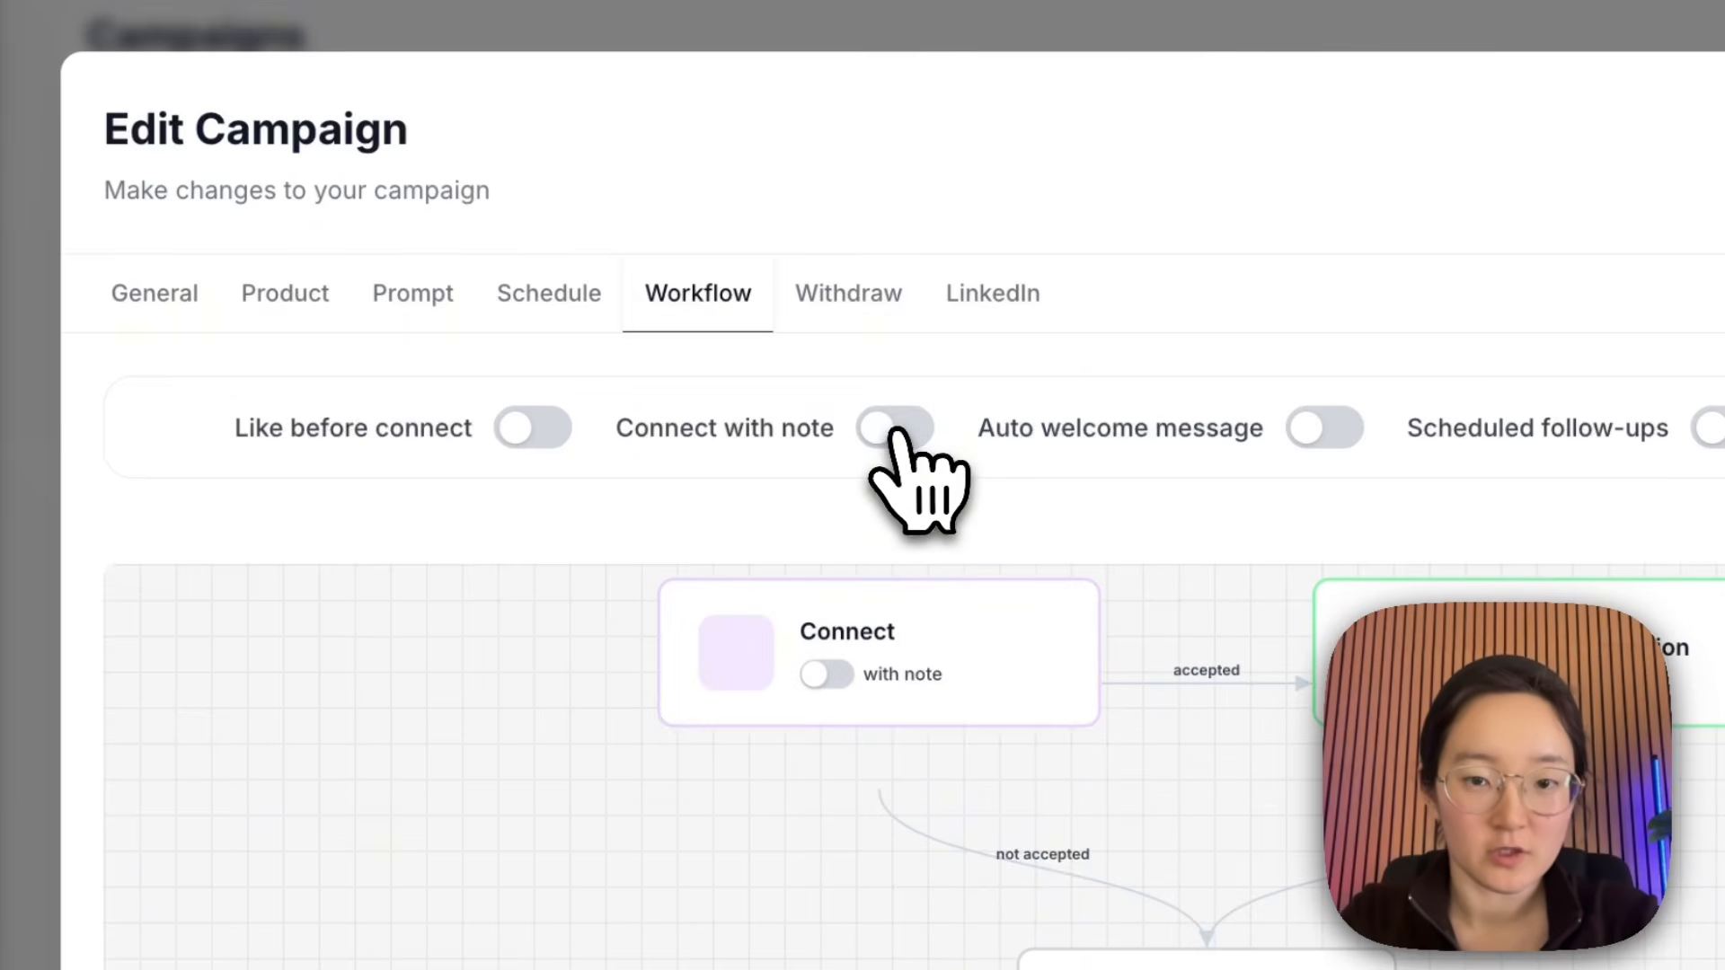
{"action": "left_click", "coordinate": [899, 433]}
Enable Auto welcome message in the workflow and turn off AI First Message to use a template message.
{"action": "left_click", "coordinate": [1324, 429]}
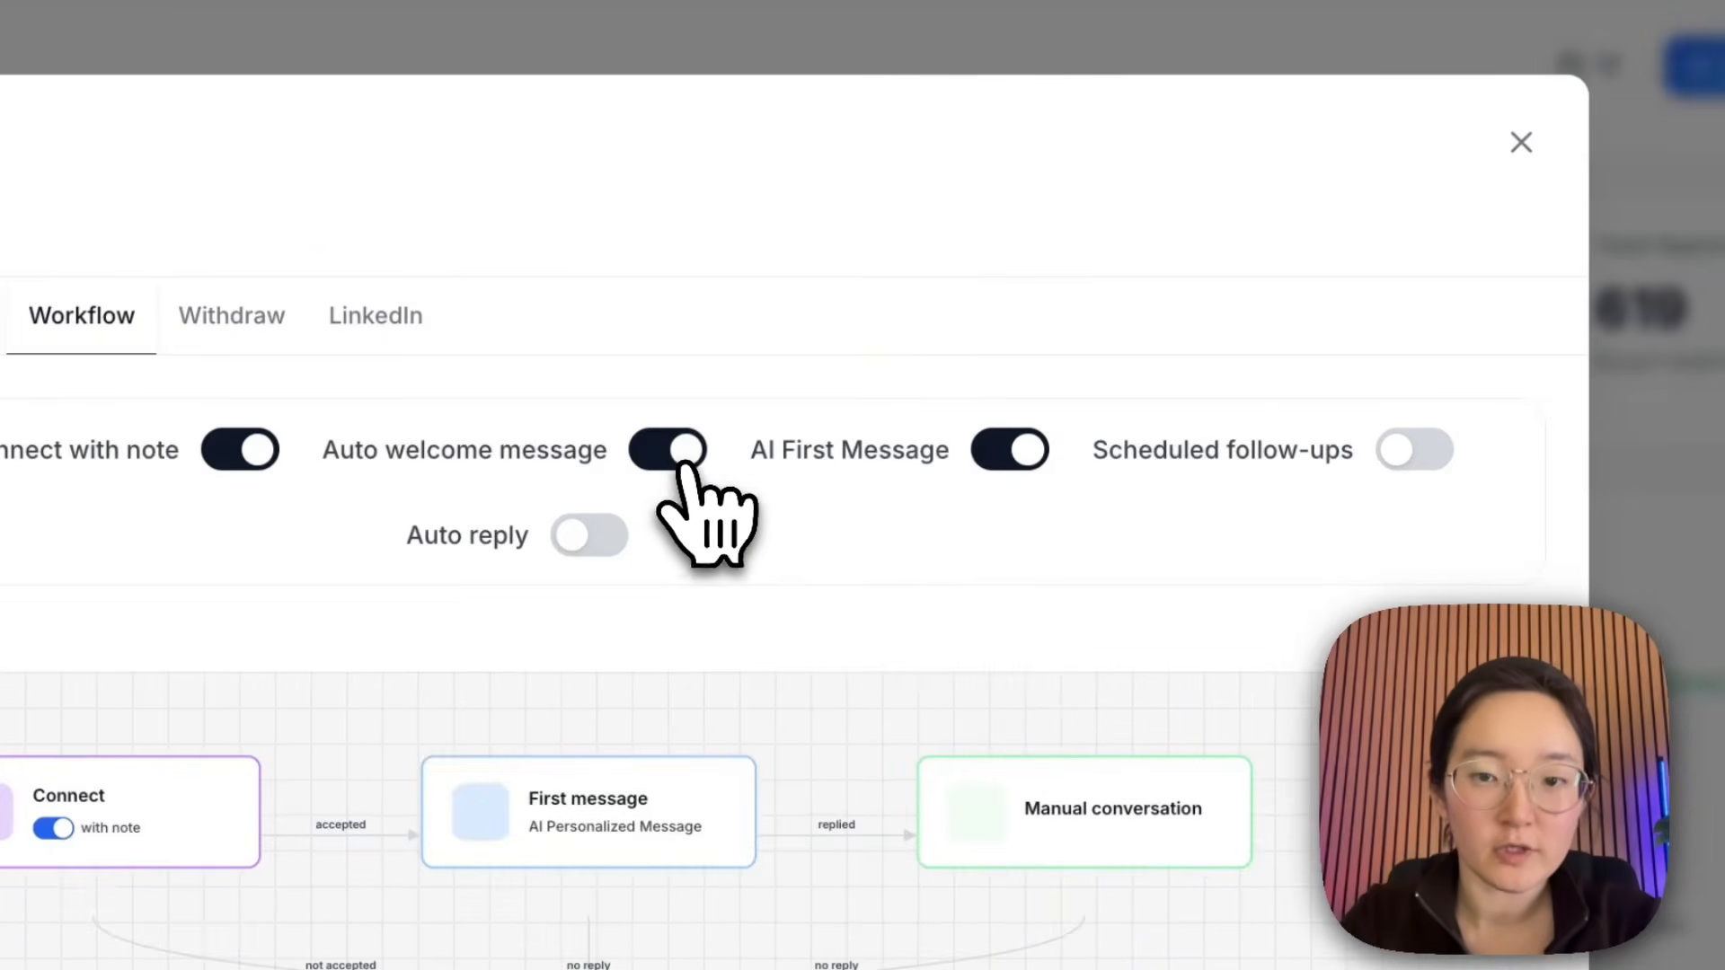
{"action": "left_click", "coordinate": [693, 454]}
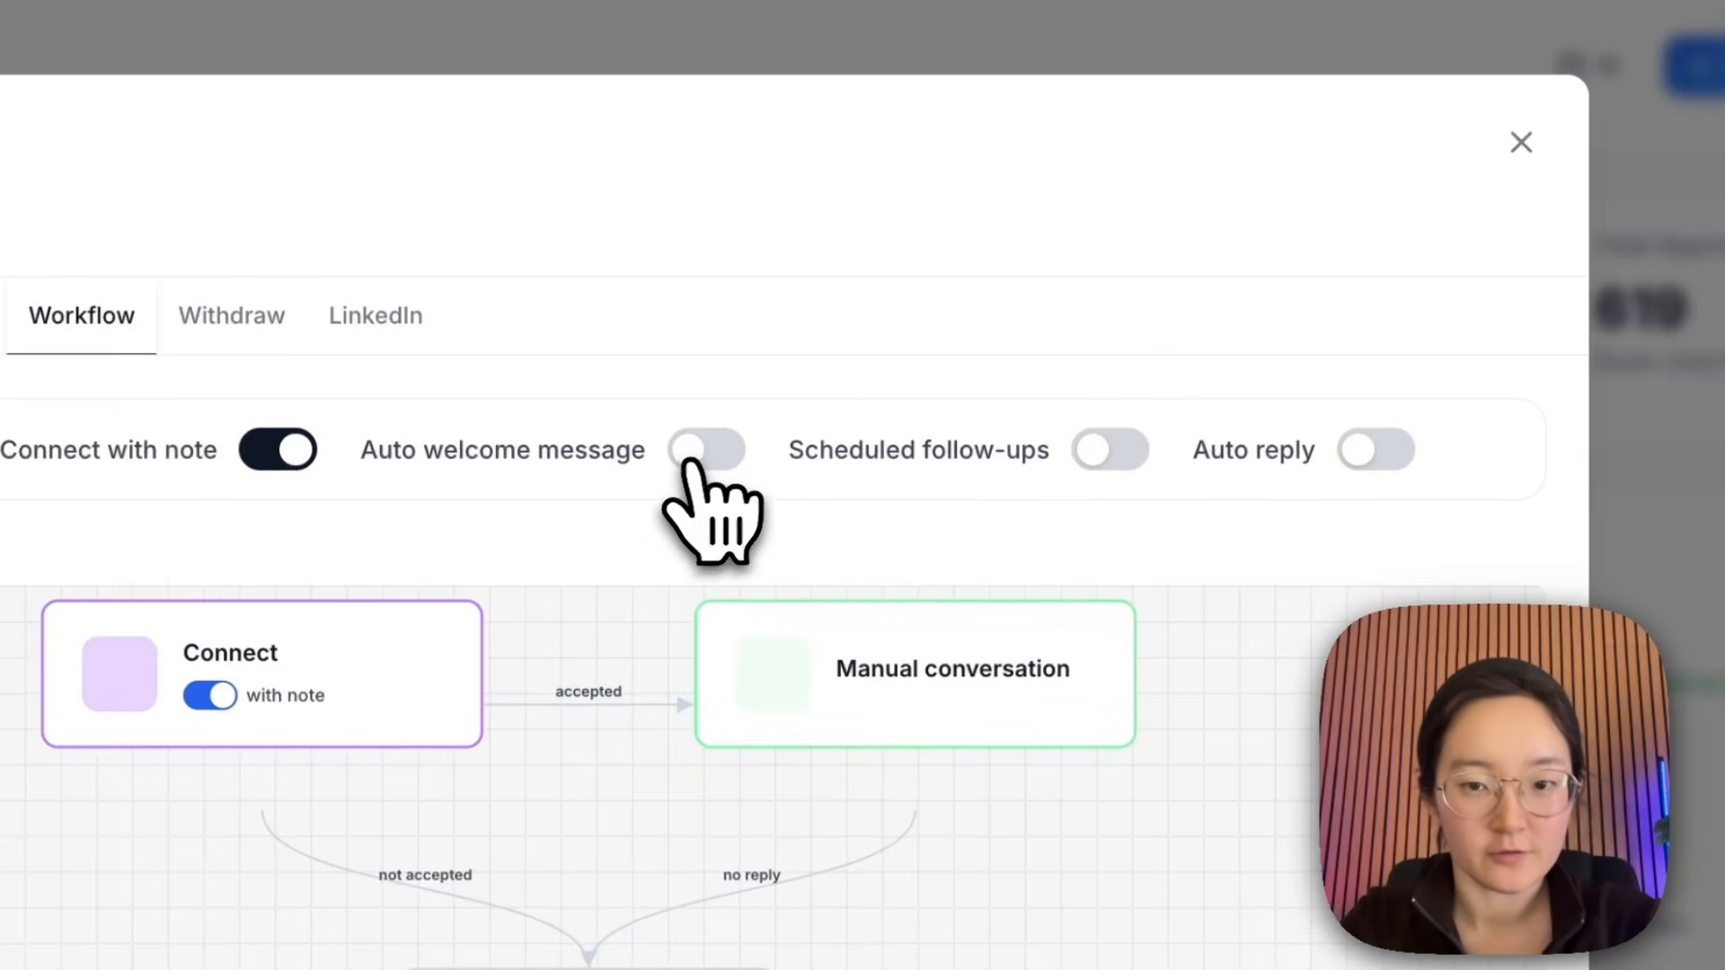
{"action": "left_click", "coordinate": [705, 452]}
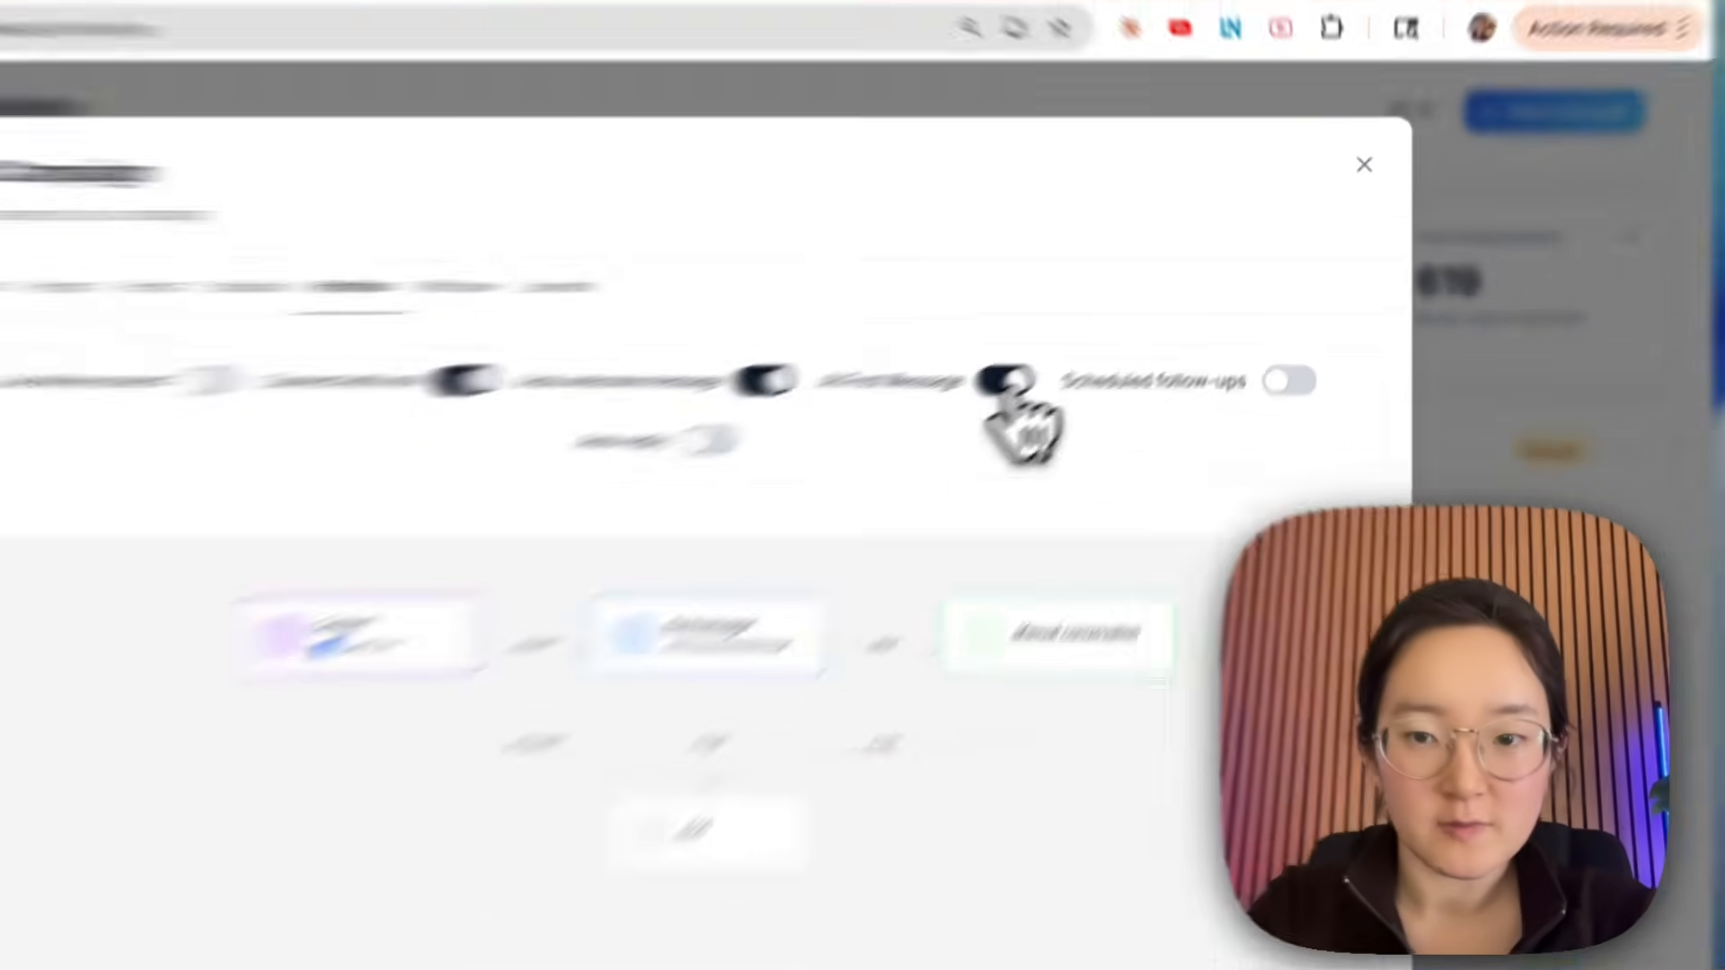
{"action": "left_click", "coordinate": [1109, 332]}
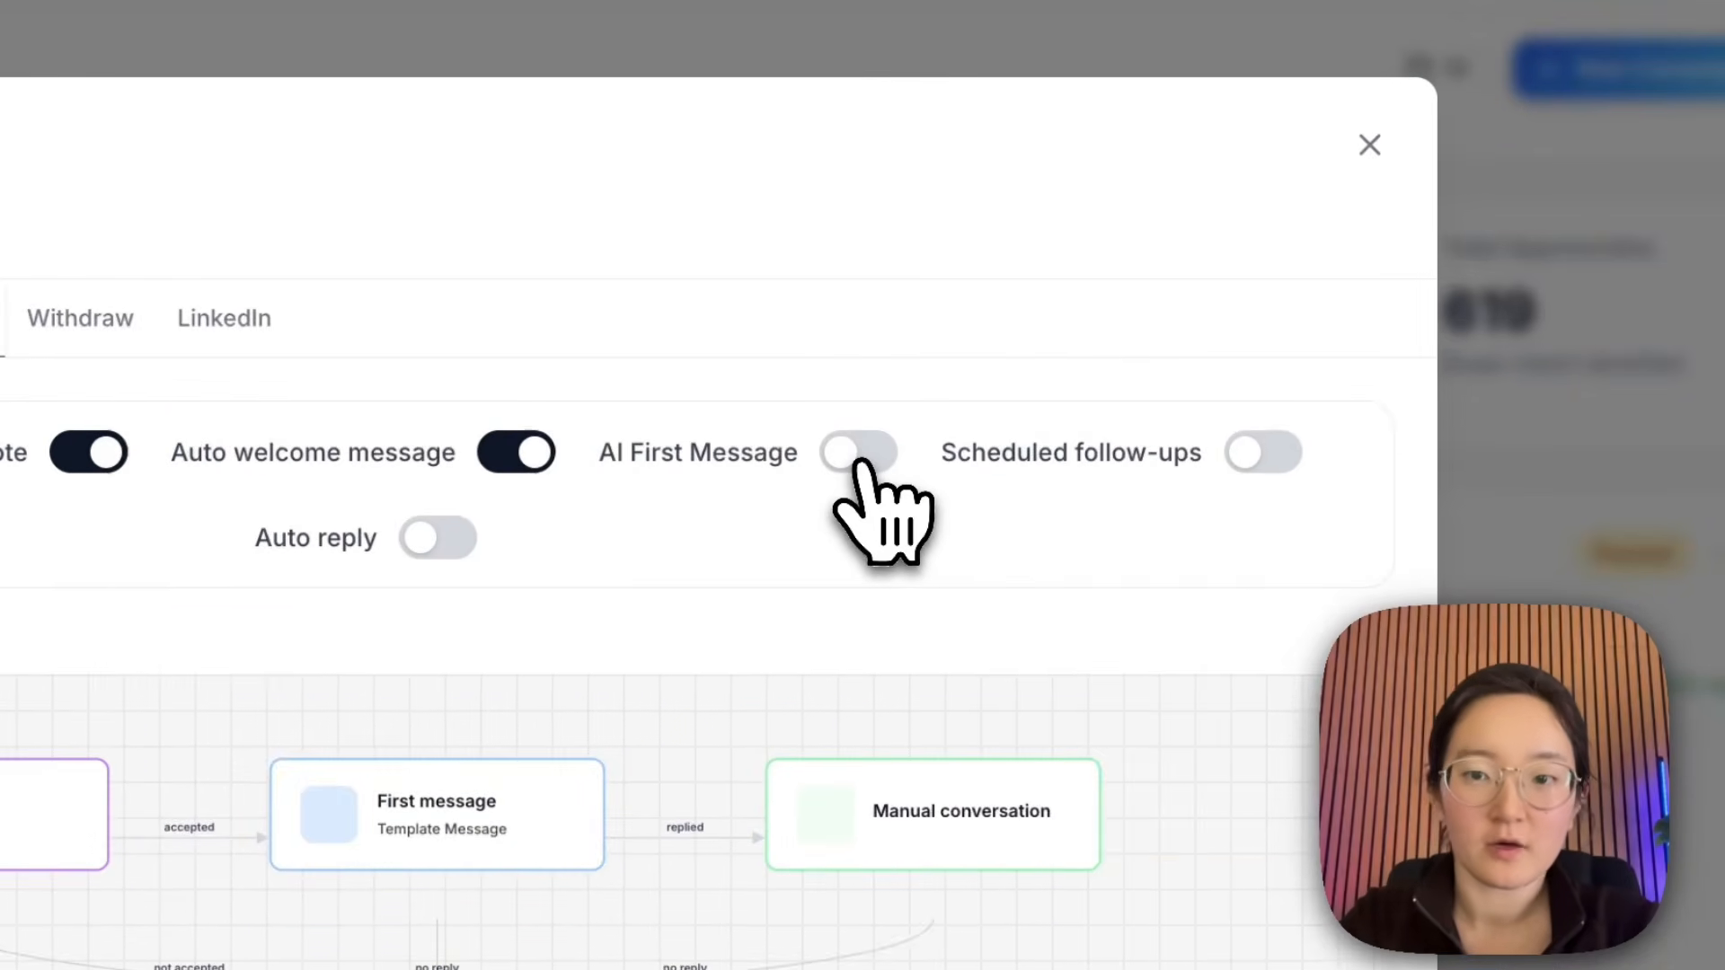
{"action": "left_click", "coordinate": [861, 460]}
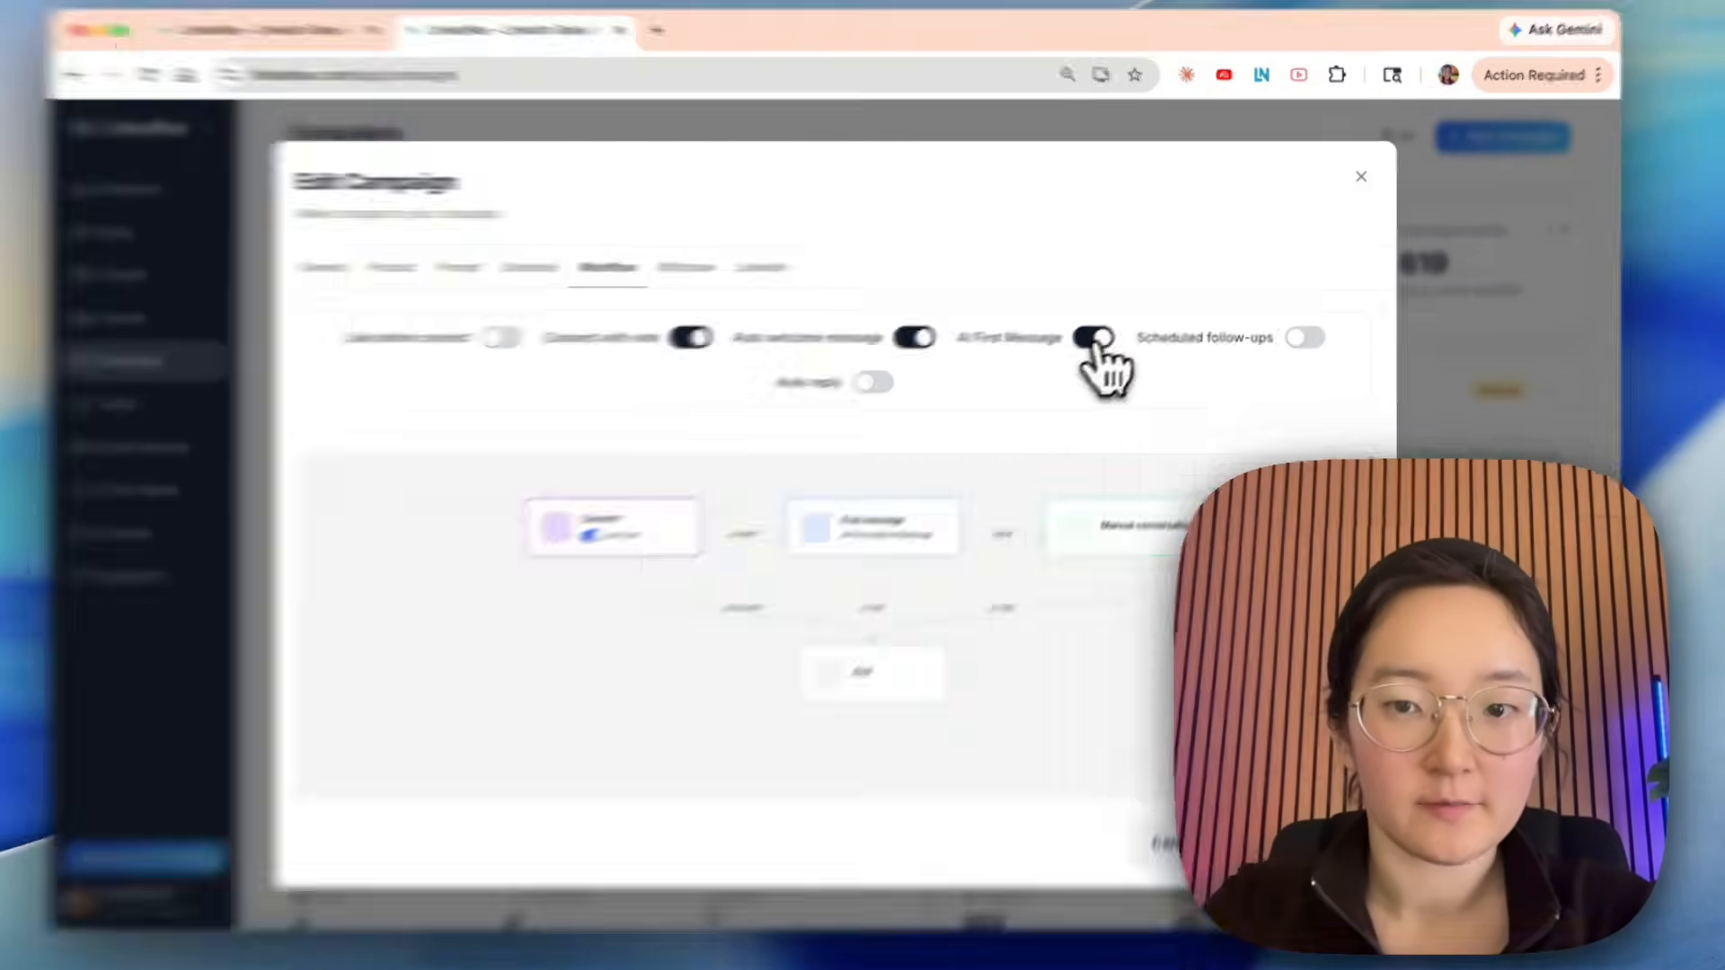
{"action": "left_click", "coordinate": [1108, 334]}
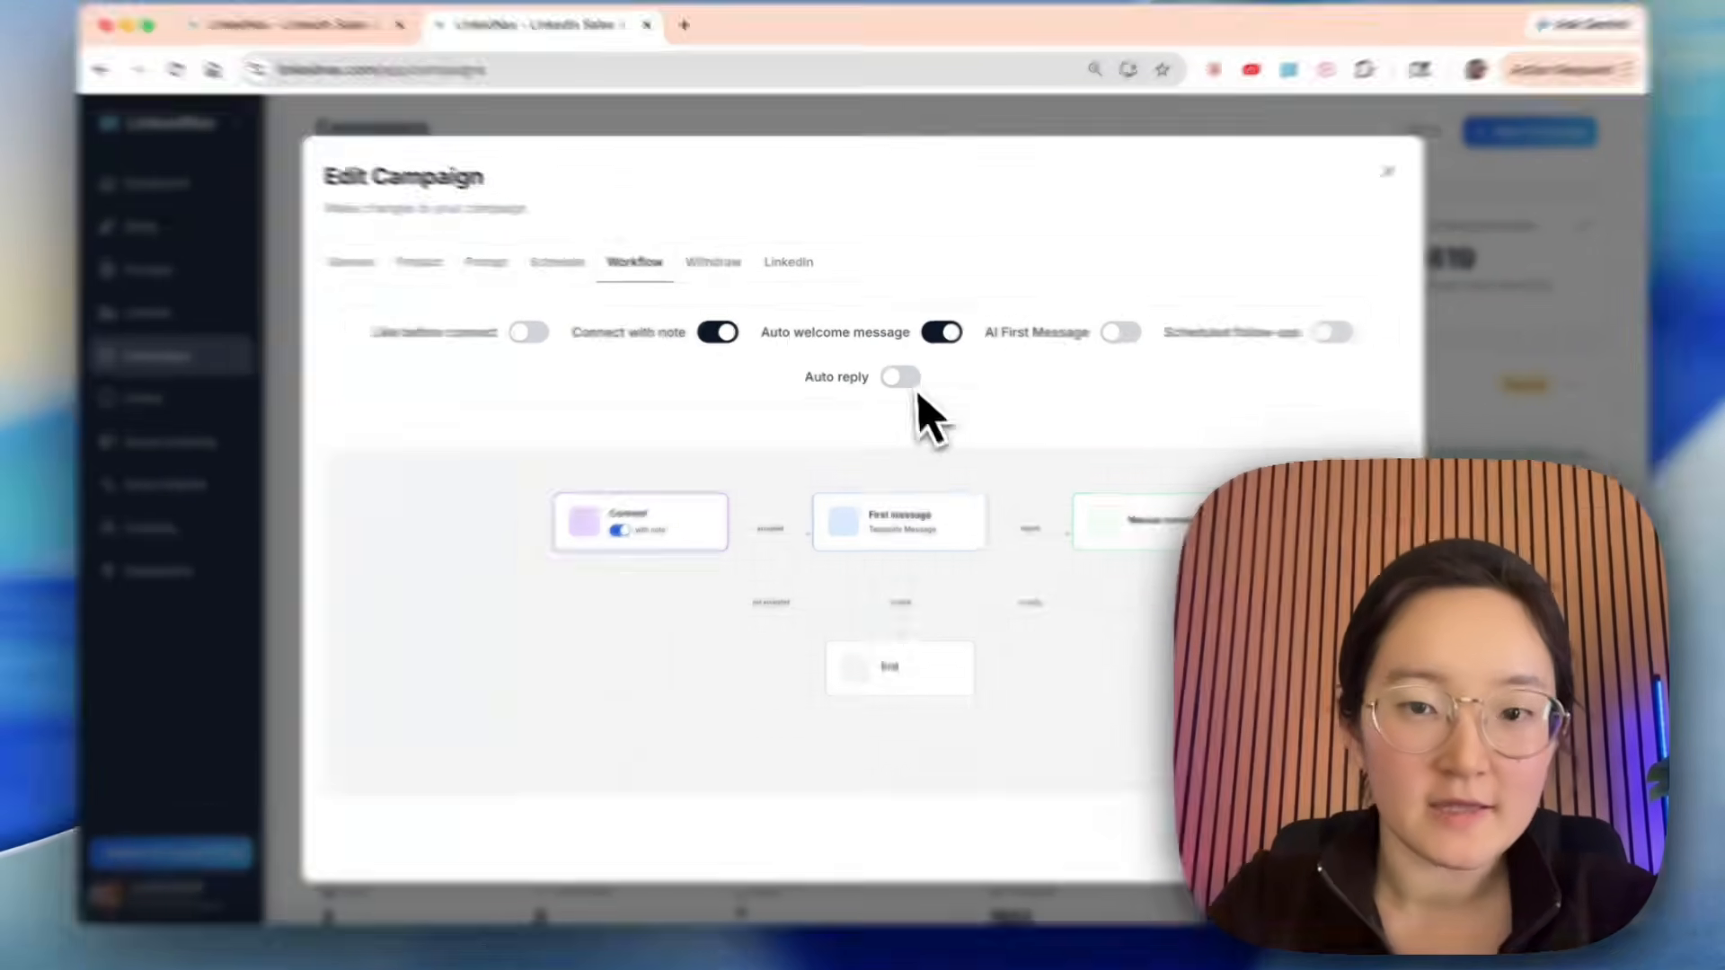
Enable Auto reply in the campaign workflow with the Approval reply mode.
{"action": "left_click", "coordinate": [897, 373]}
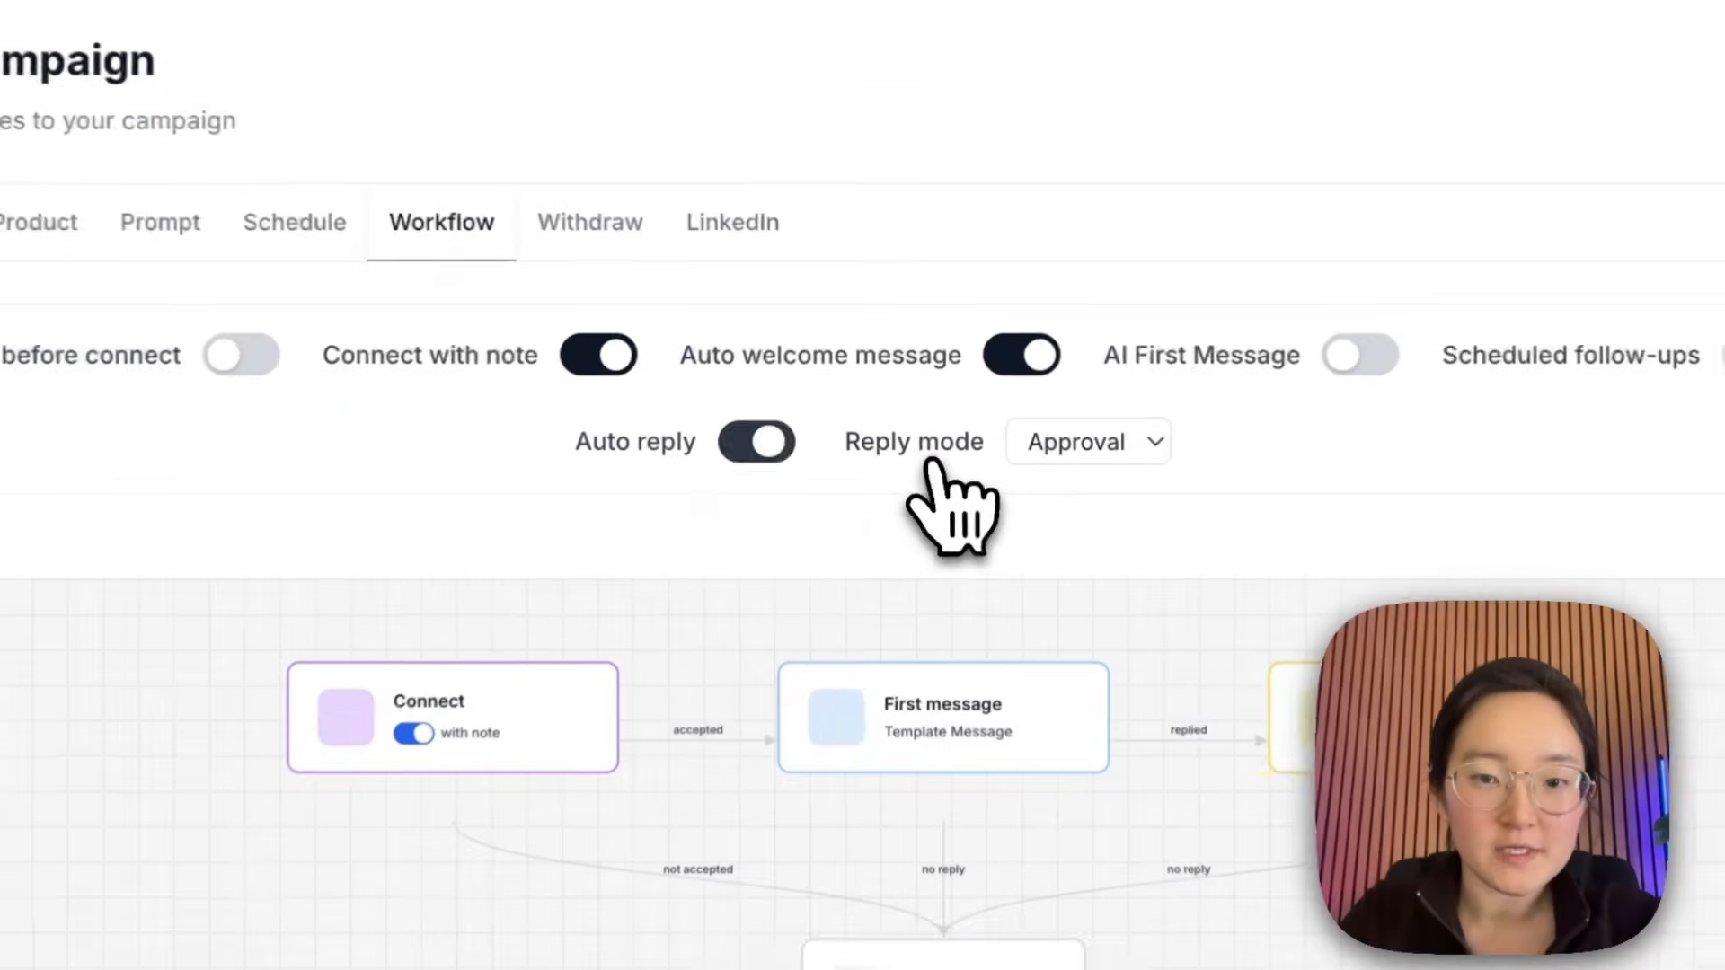
{"action": "left_click", "coordinate": [763, 449]}
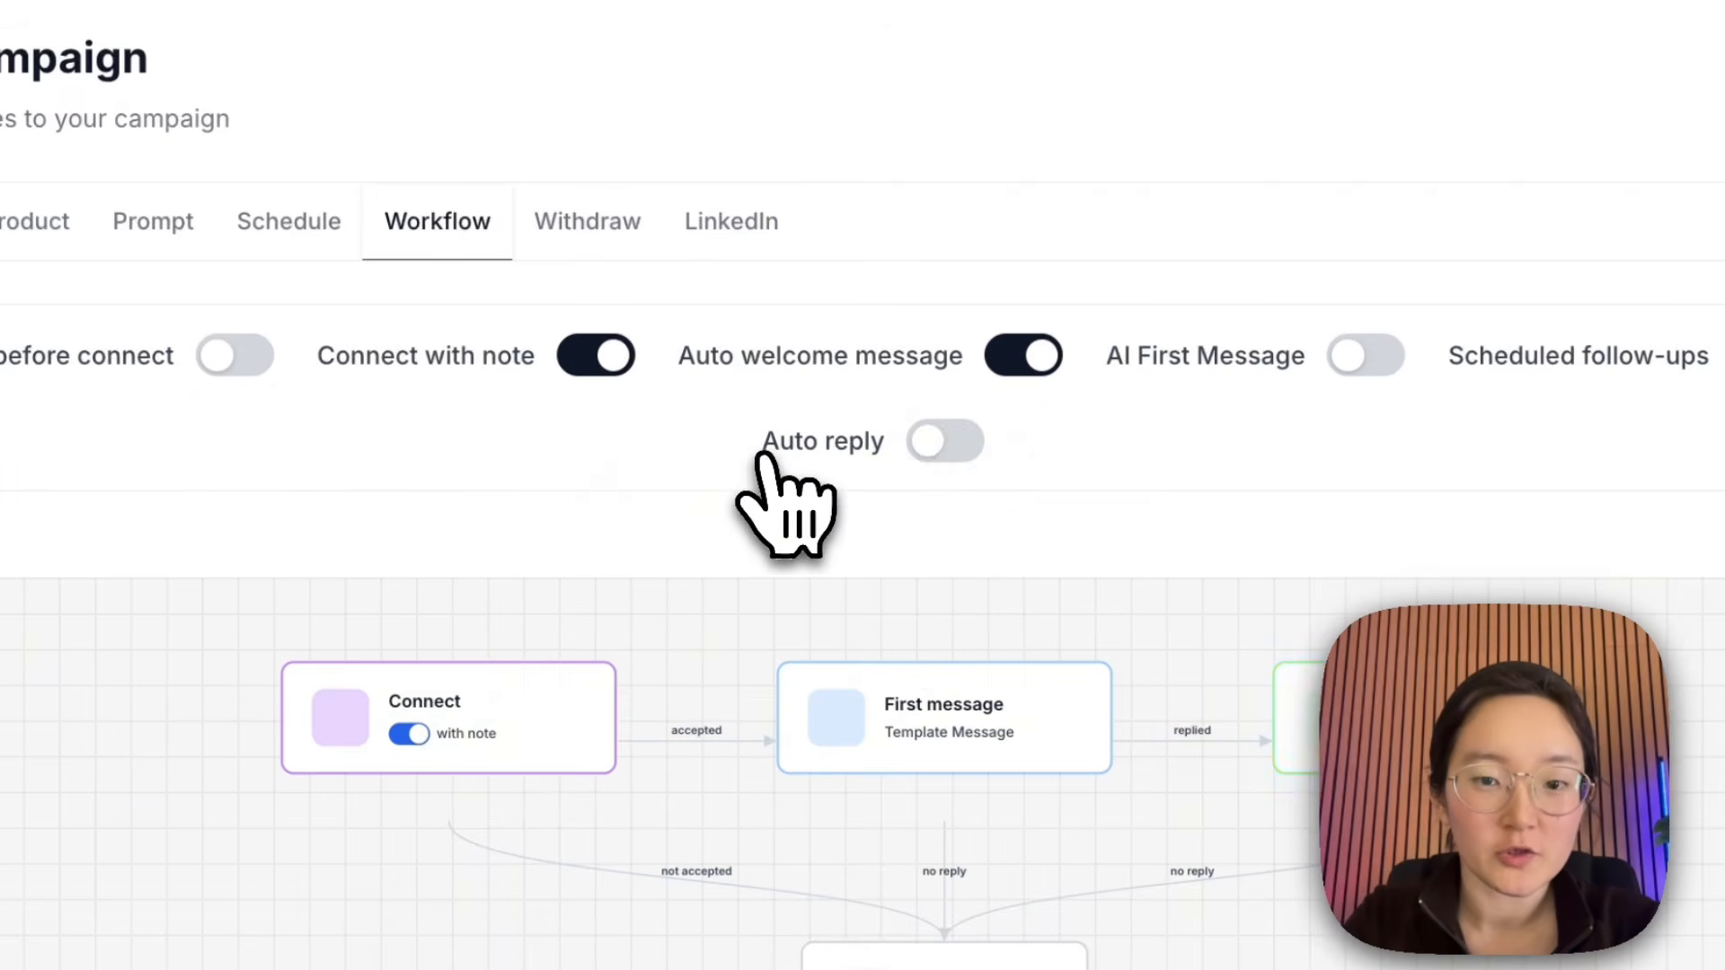
{"action": "left_click", "coordinate": [930, 442]}
{"action": "left_click", "coordinate": [777, 442]}
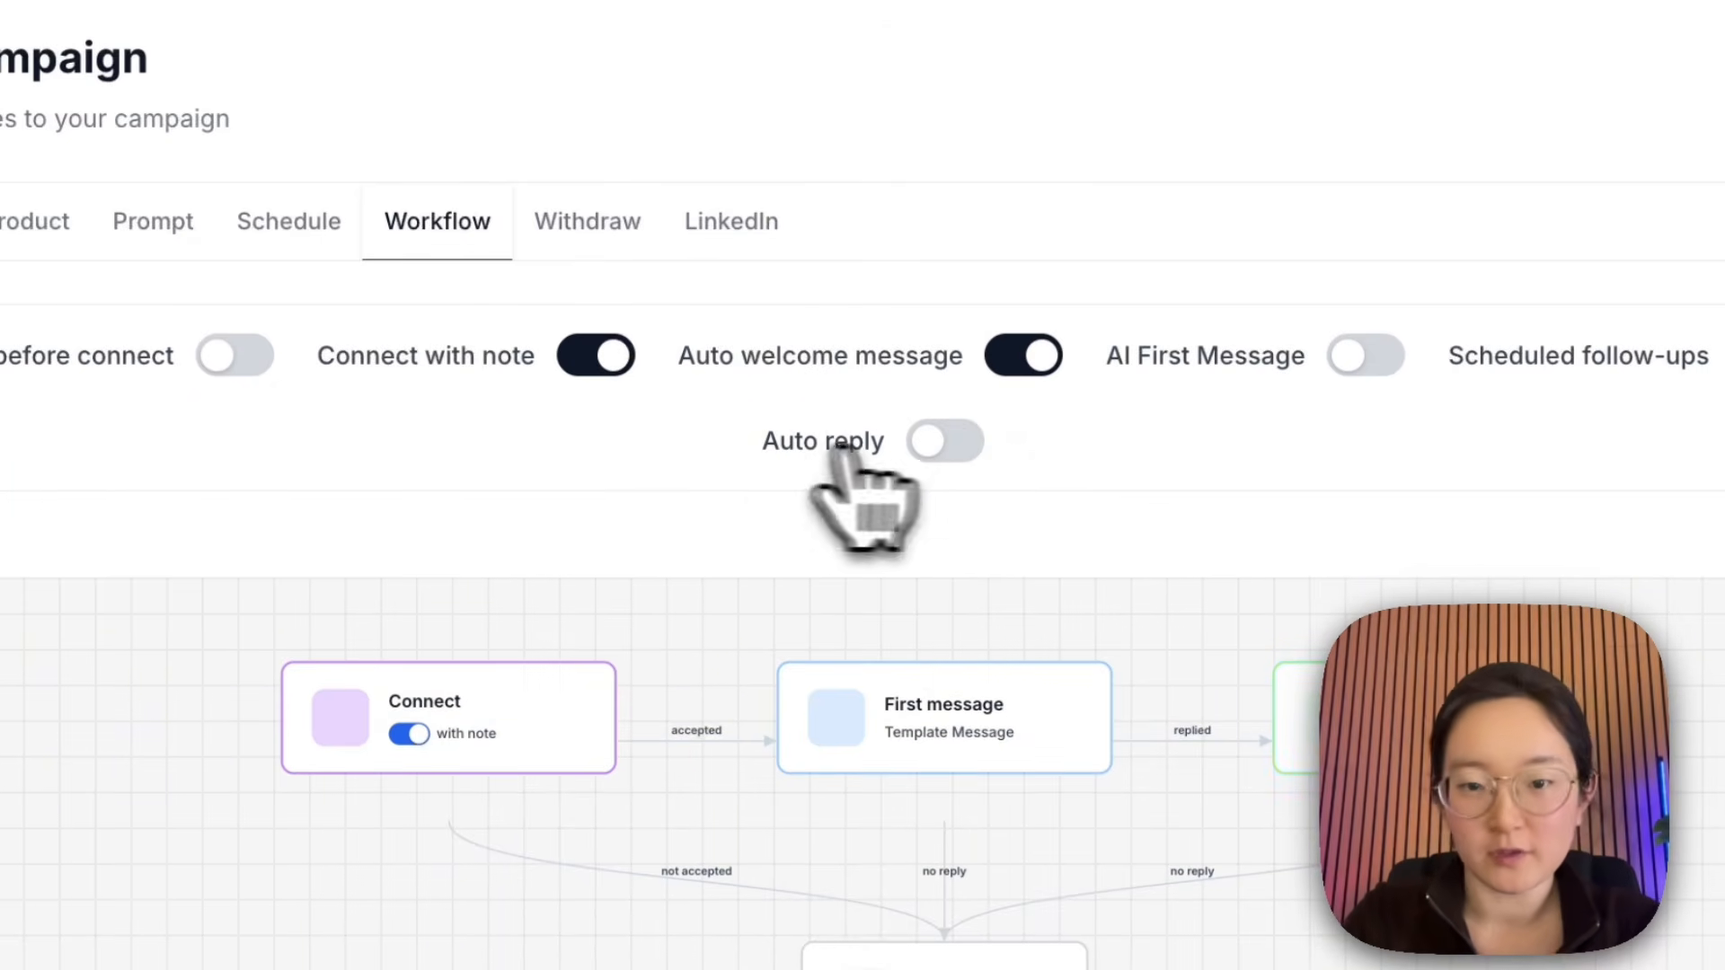
{"action": "left_click", "coordinate": [947, 447]}
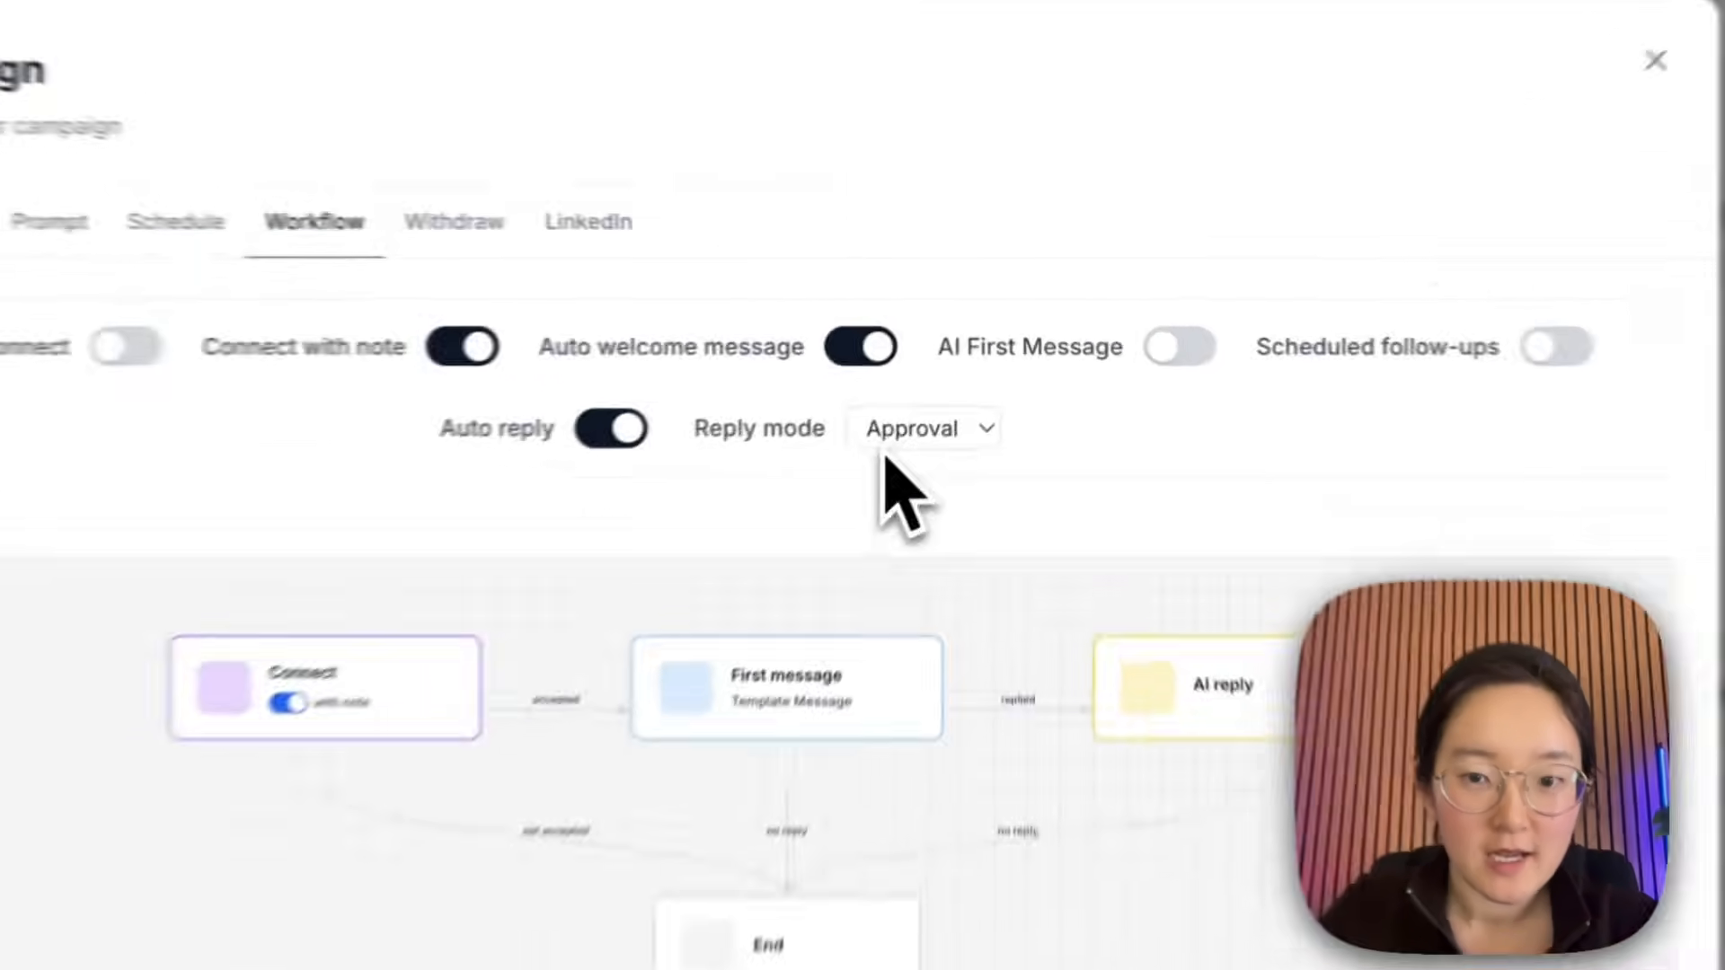
Try the Autopilot reply mode in the campaign workflow and return it to Approval.
{"action": "left_click", "coordinate": [951, 381]}
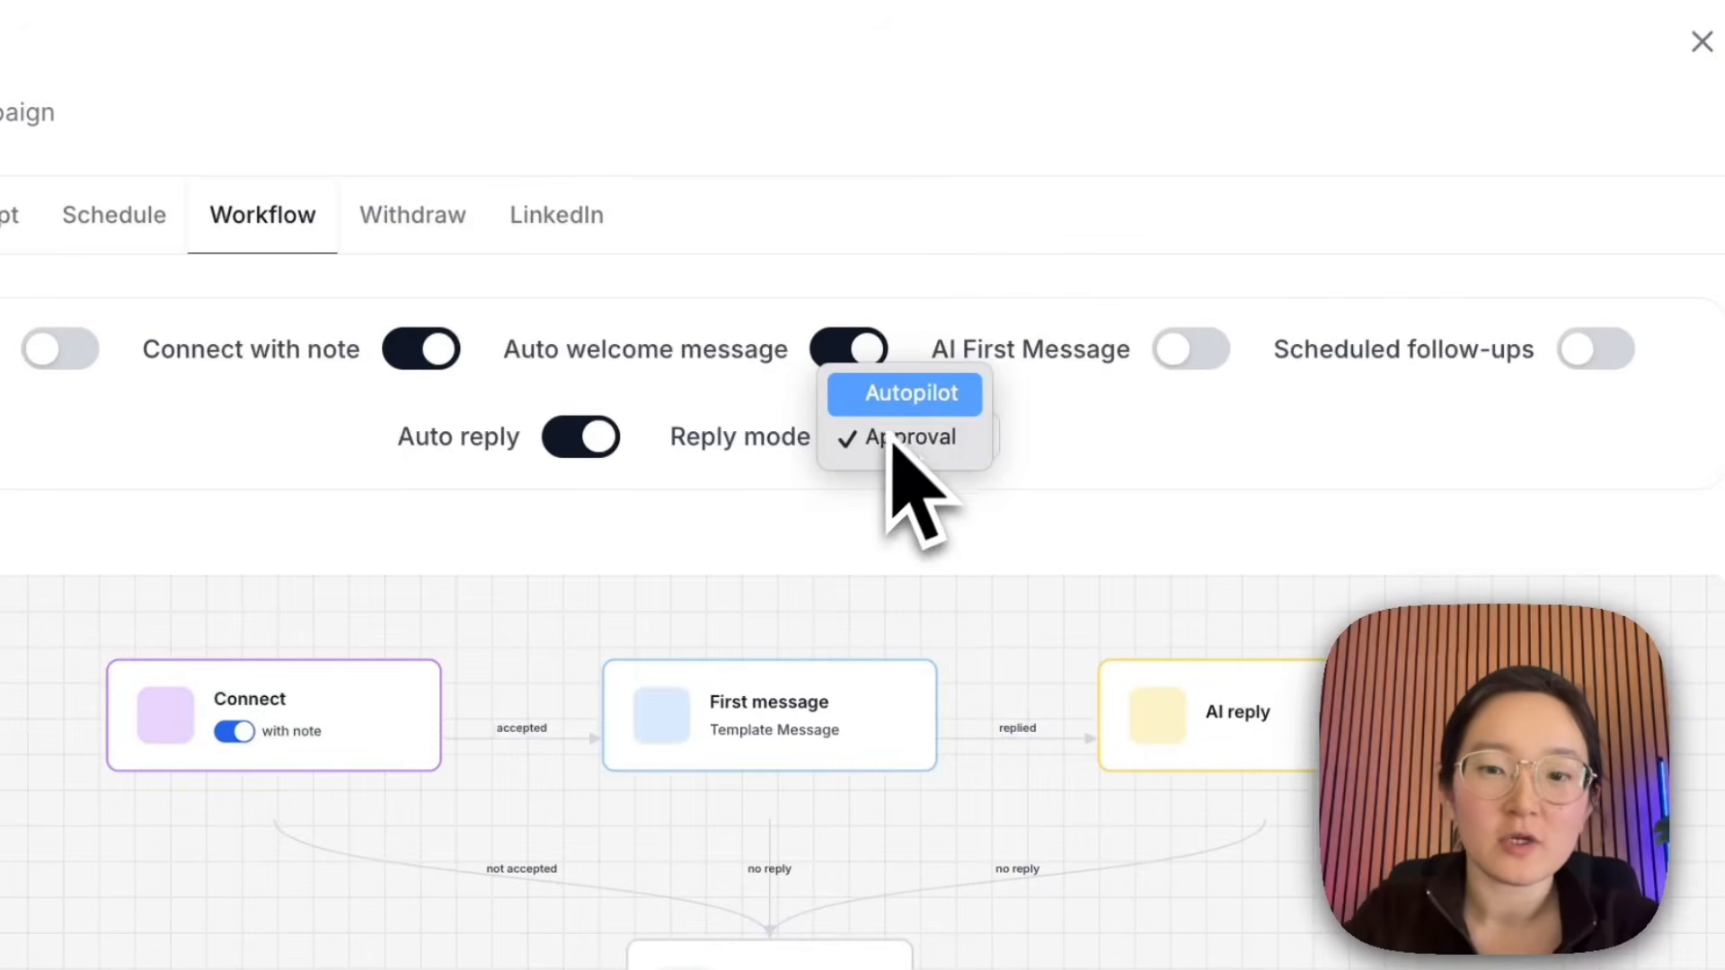
{"action": "left_click", "coordinate": [898, 395]}
{"action": "left_click", "coordinate": [898, 430]}
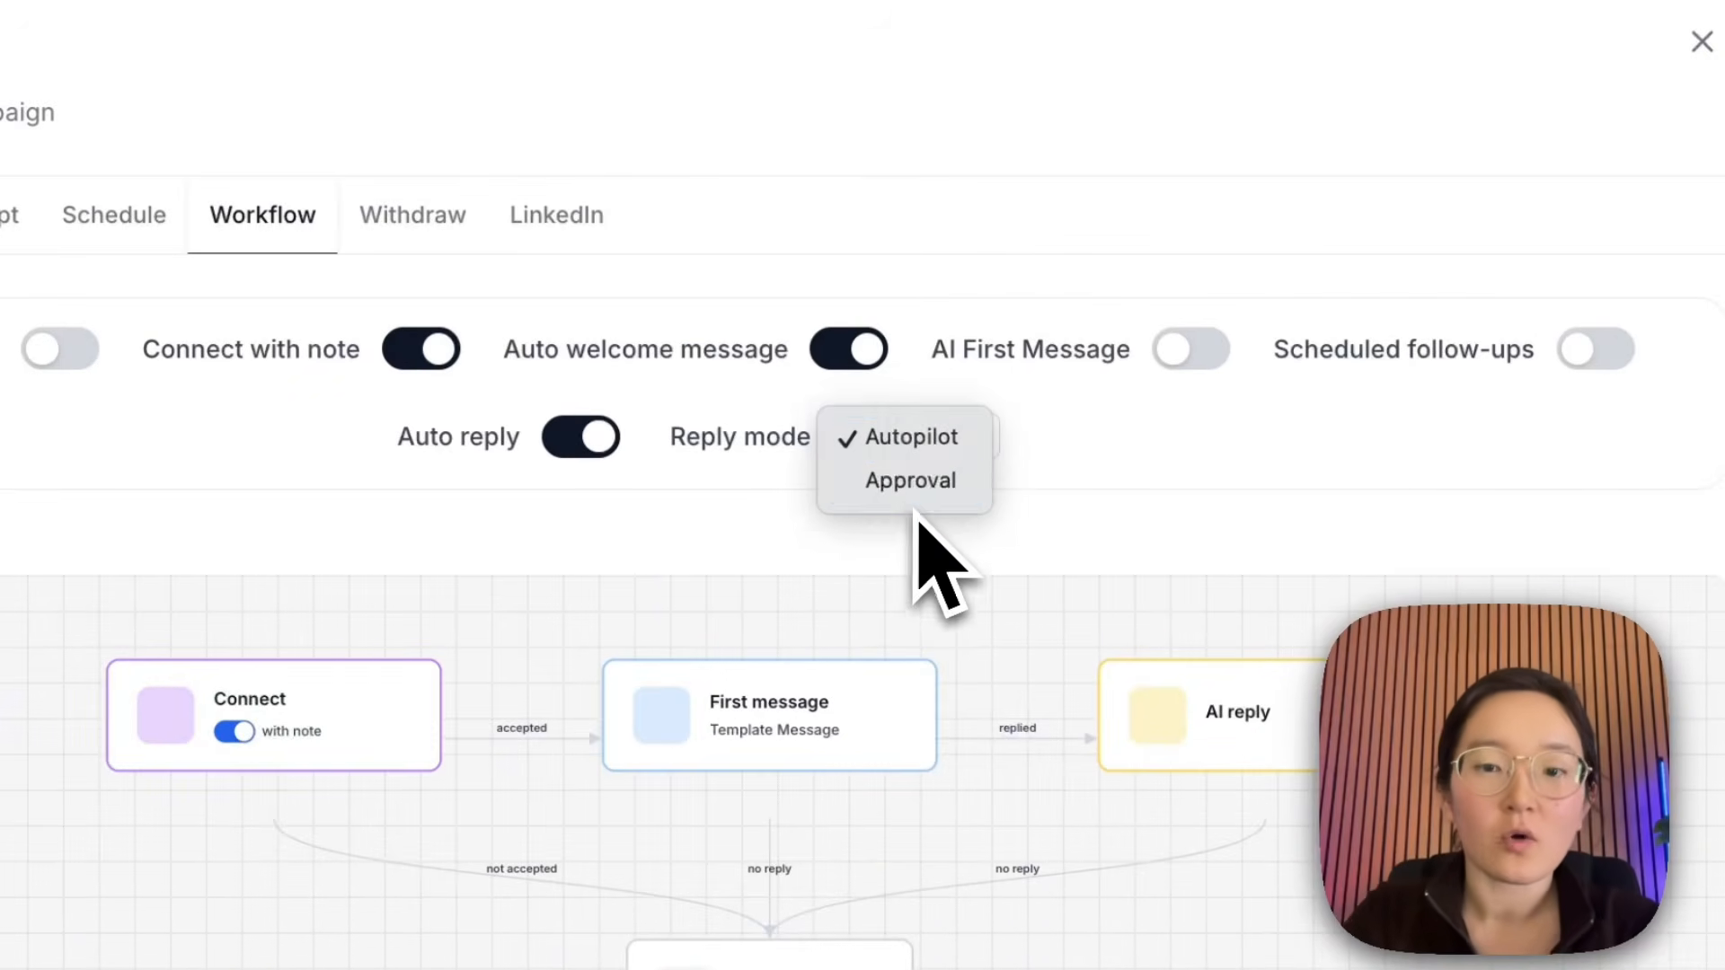
{"action": "left_click", "coordinate": [912, 490]}
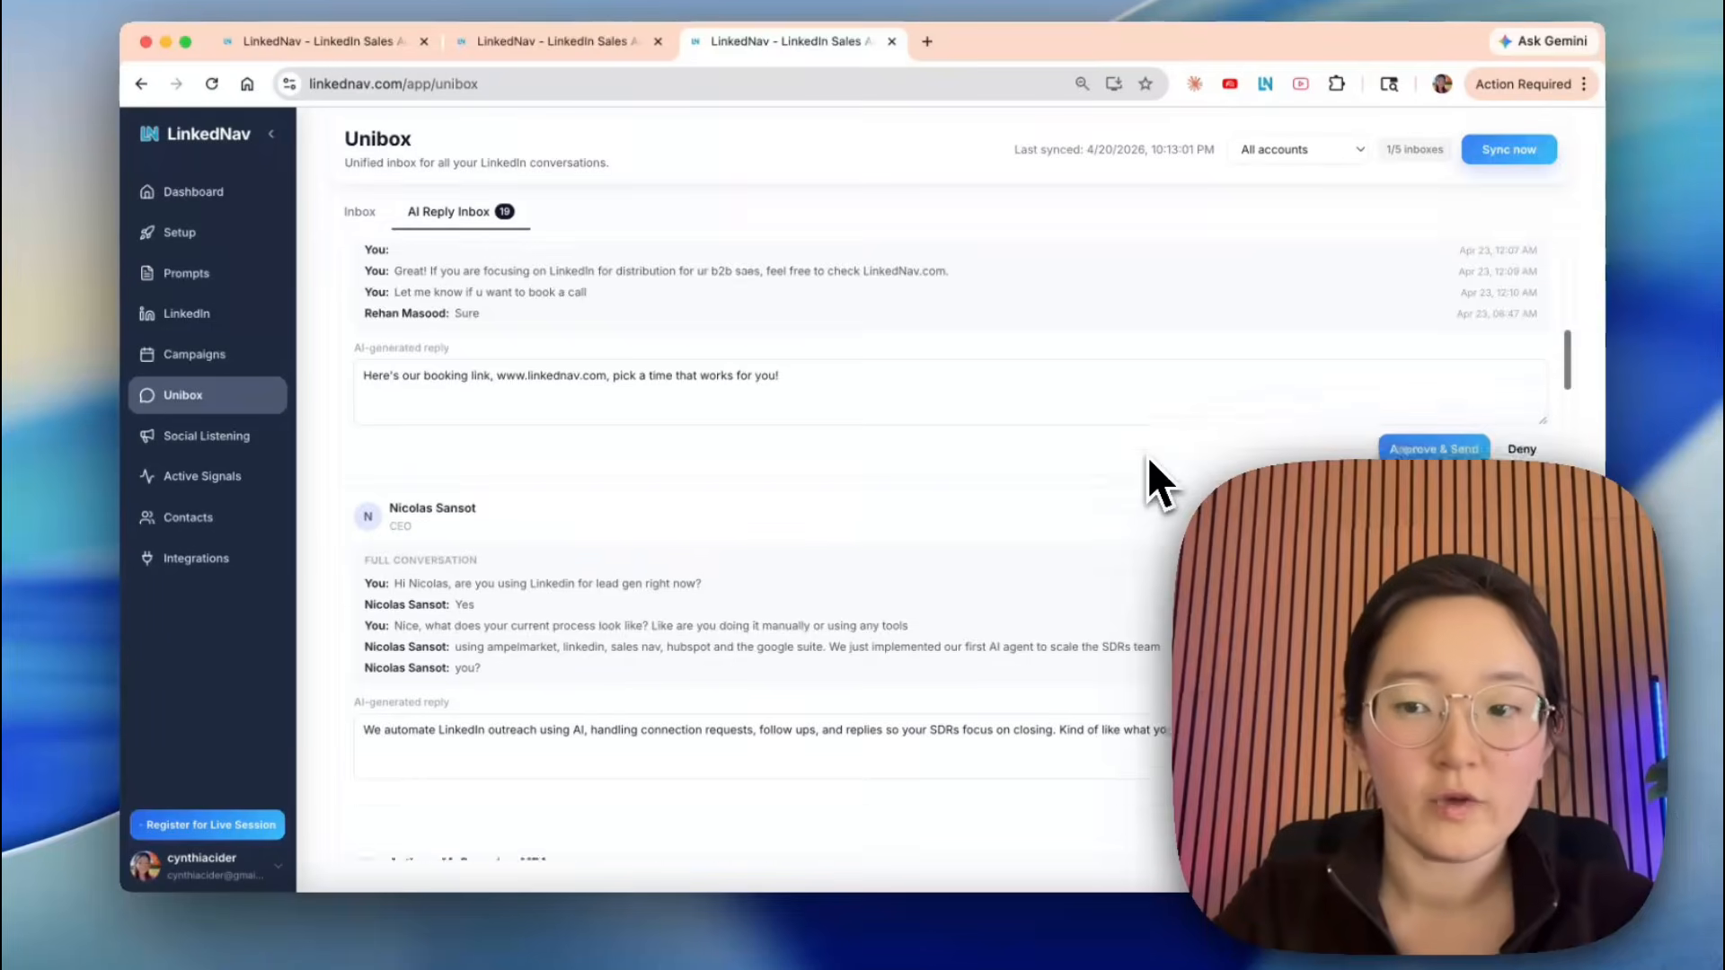
Review the pending AI-generated replies and their conversations in the Unibox AI Reply Inbox.
{"action": "scroll", "coordinate": [1147, 457], "scroll_direction": "down", "scroll_amount": 10}
{"action": "scroll", "coordinate": [1146, 457], "scroll_direction": "down", "scroll_amount": 15}
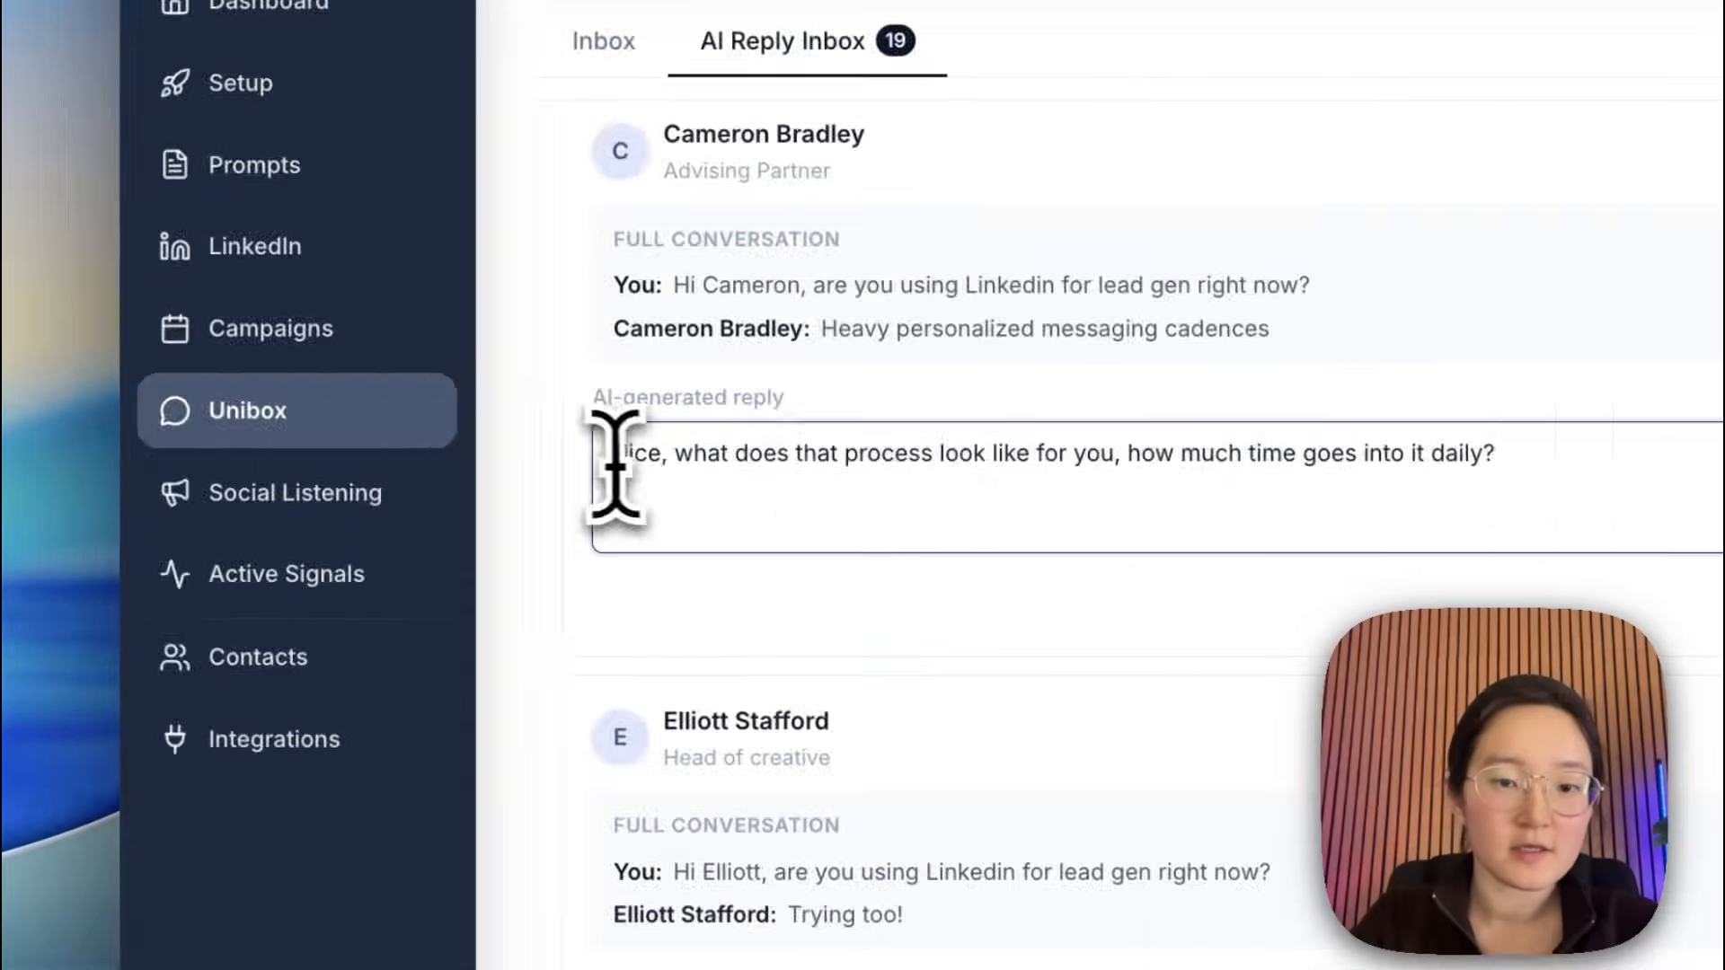
{"action": "left_click_drag", "start_coordinate": [617, 462], "coordinate": [685, 577]}
{"action": "left_click", "coordinate": [843, 618]}
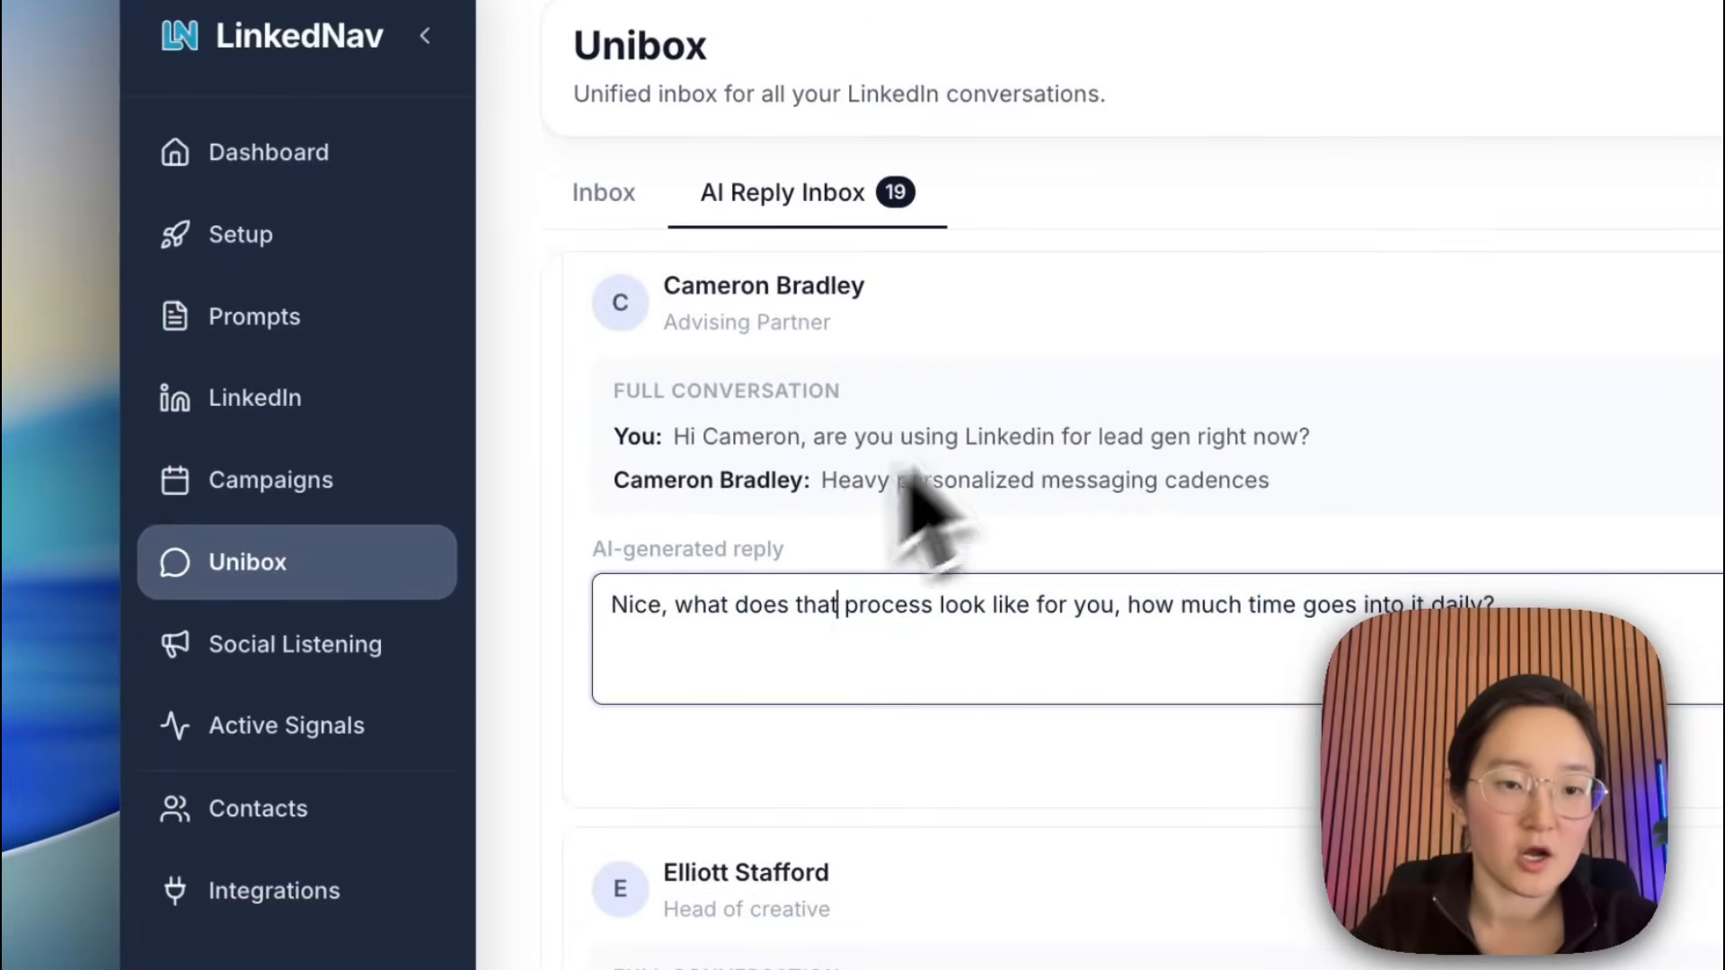
{"action": "scroll", "coordinate": [899, 521], "scroll_direction": "down", "scroll_amount": 15}
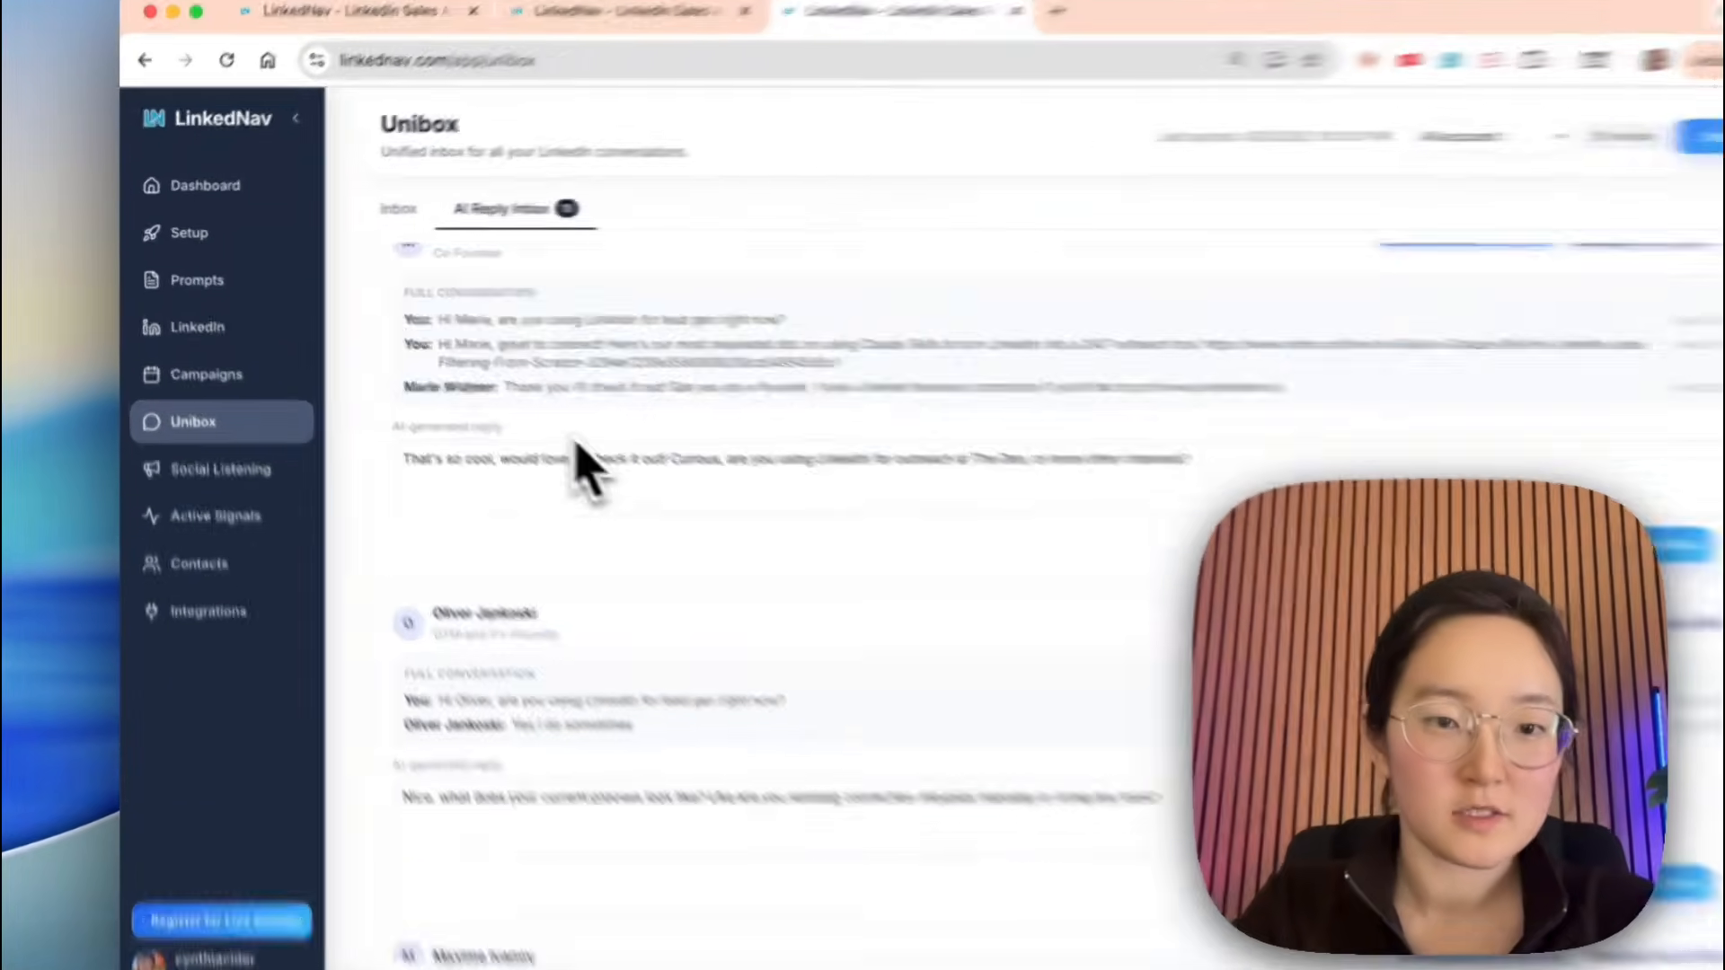
{"action": "scroll", "coordinate": [575, 441], "scroll_direction": "up", "scroll_amount": 4}
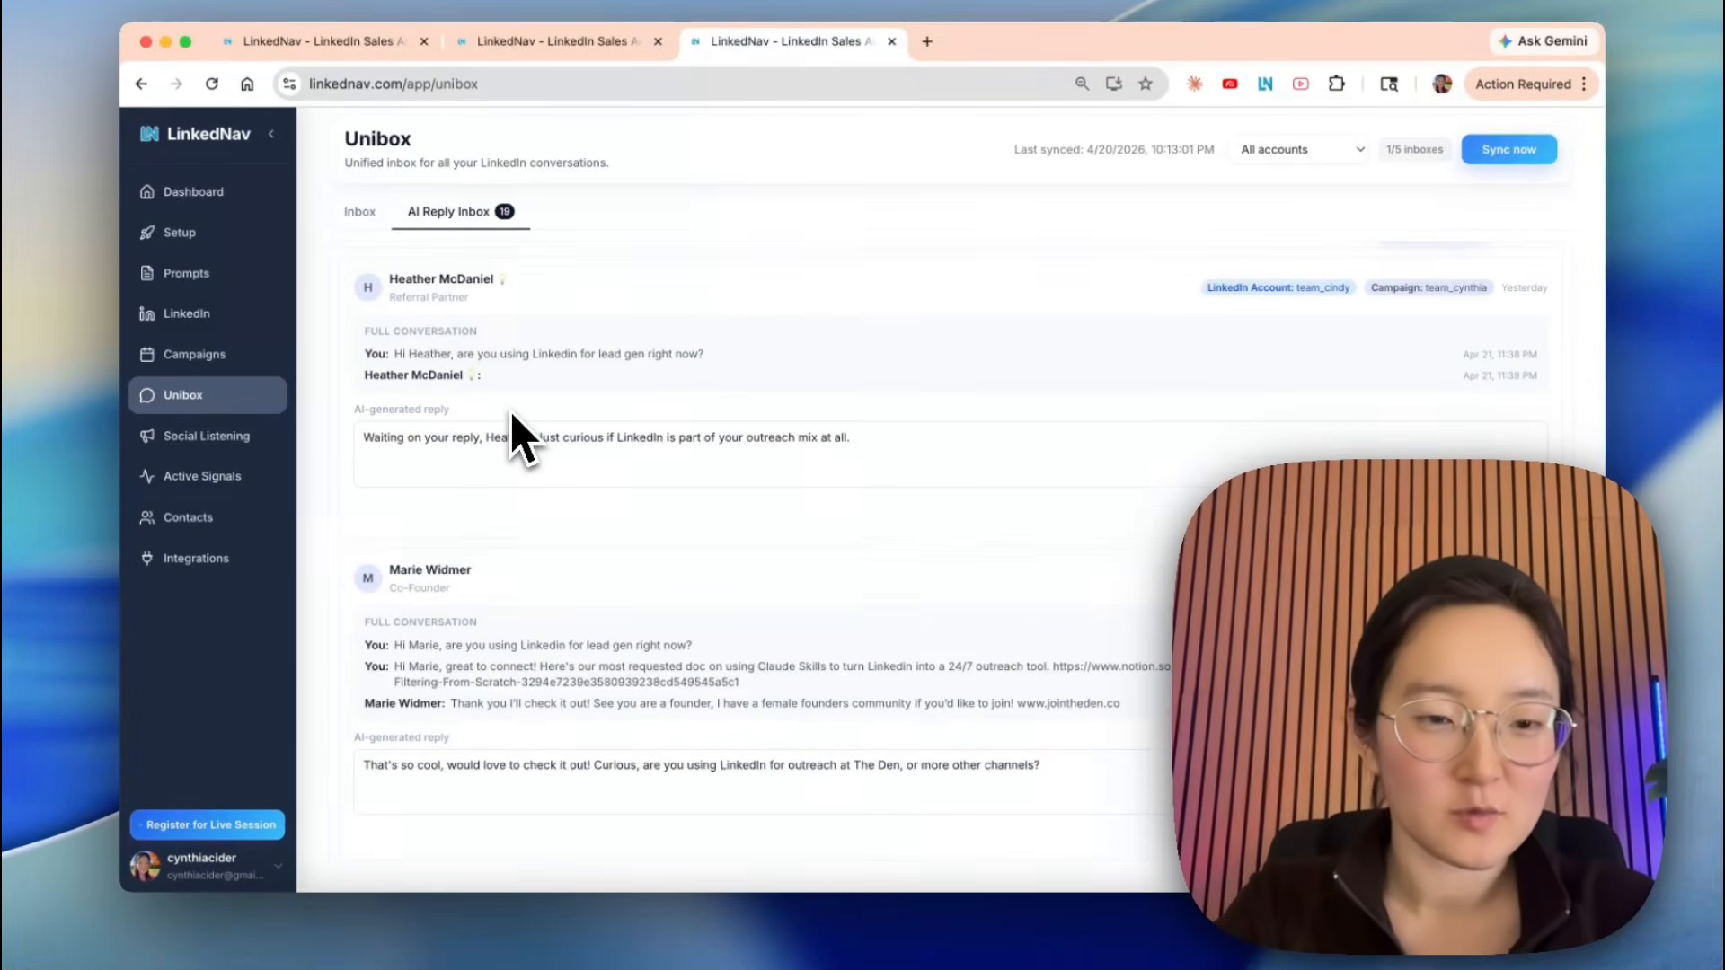
{"action": "scroll", "coordinate": [520, 438], "scroll_direction": "up", "scroll_amount": 10}
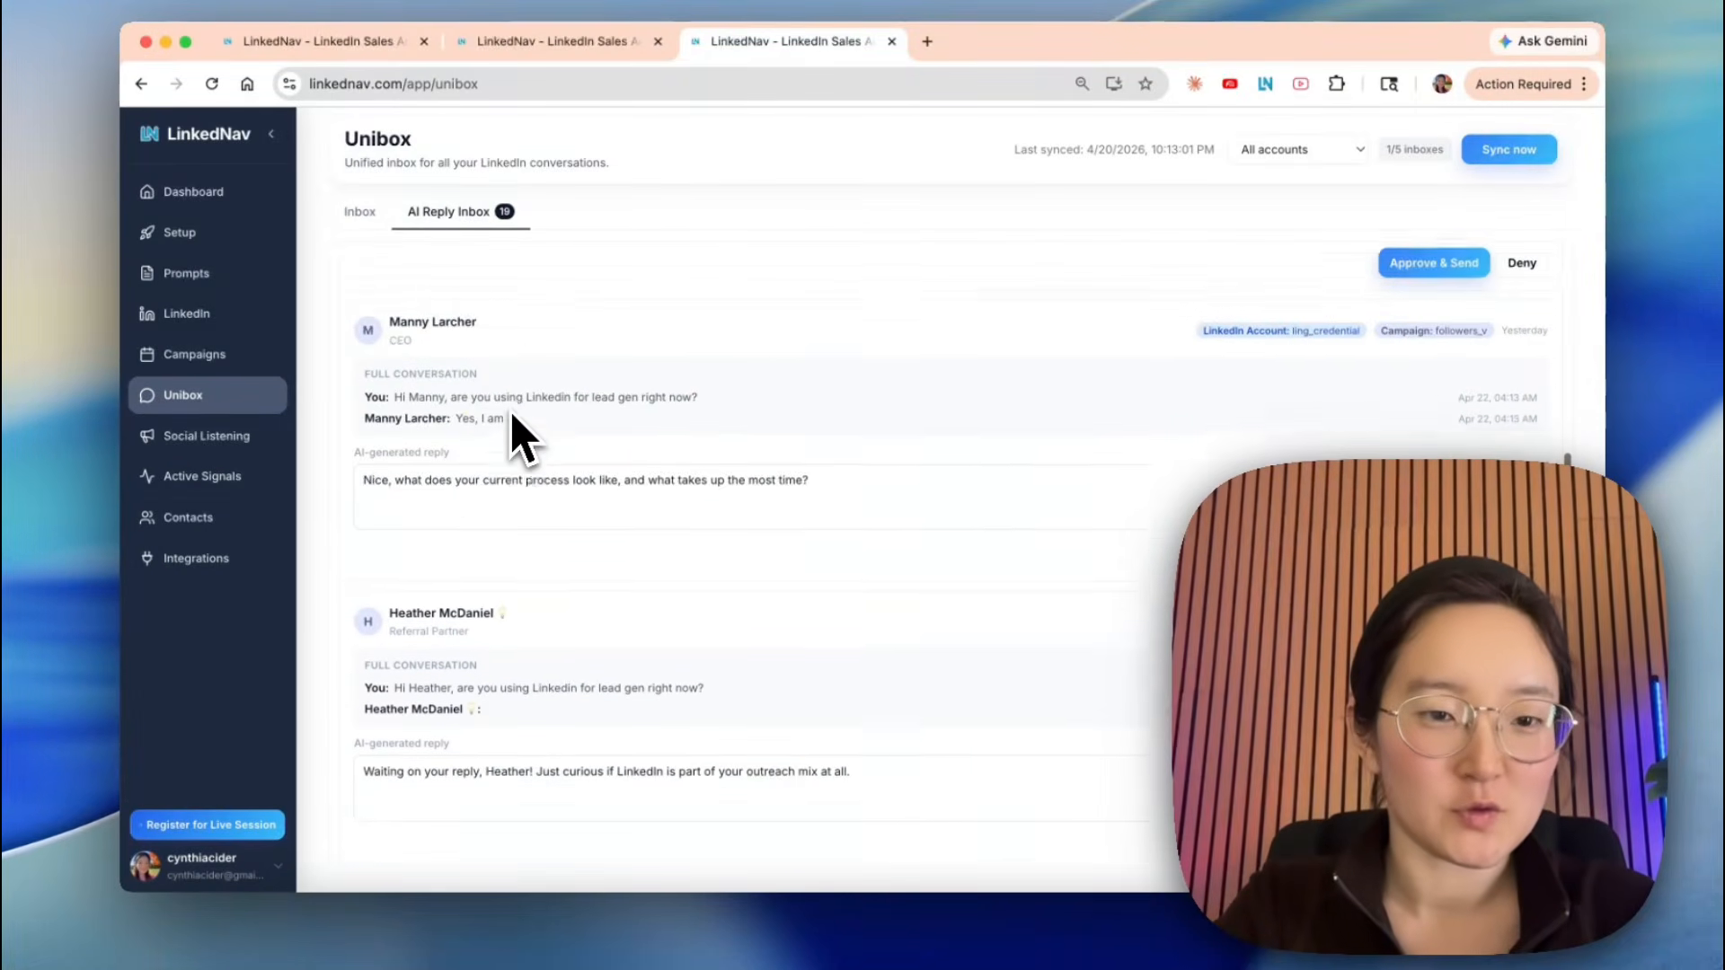
{"action": "scroll", "coordinate": [519, 438], "scroll_direction": "up", "scroll_amount": 6}
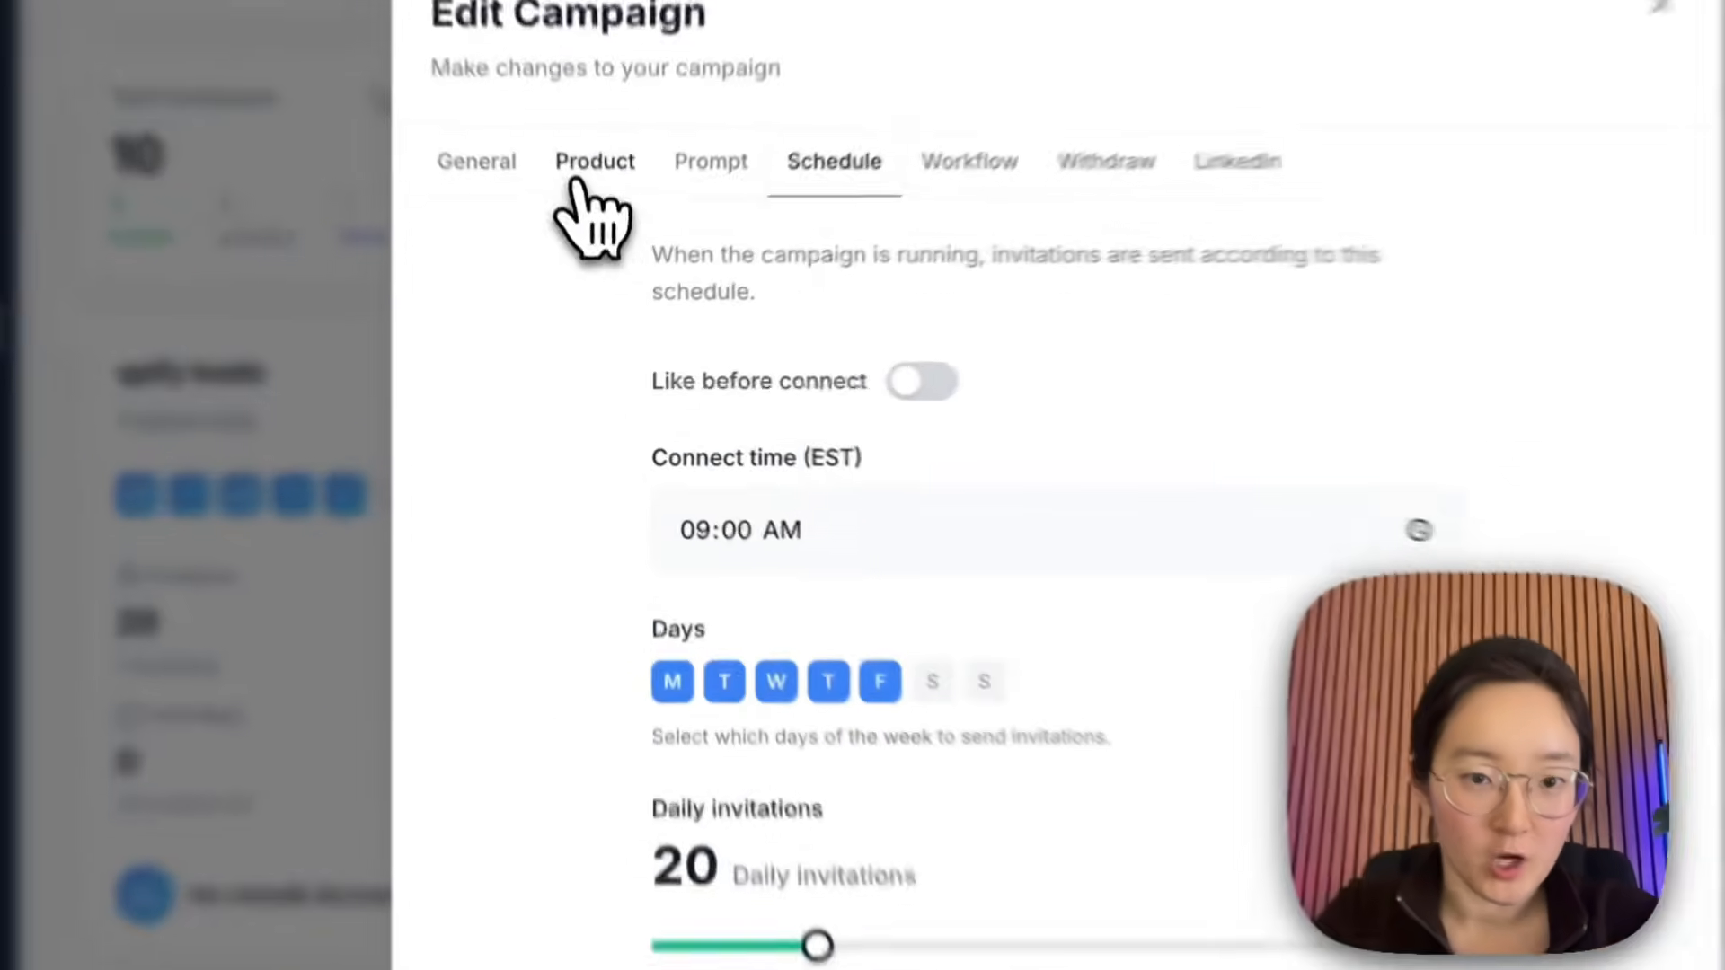
Check the campaign's product and open its LinkedIn Prospecting AI prompt.
{"action": "left_click", "coordinate": [605, 269]}
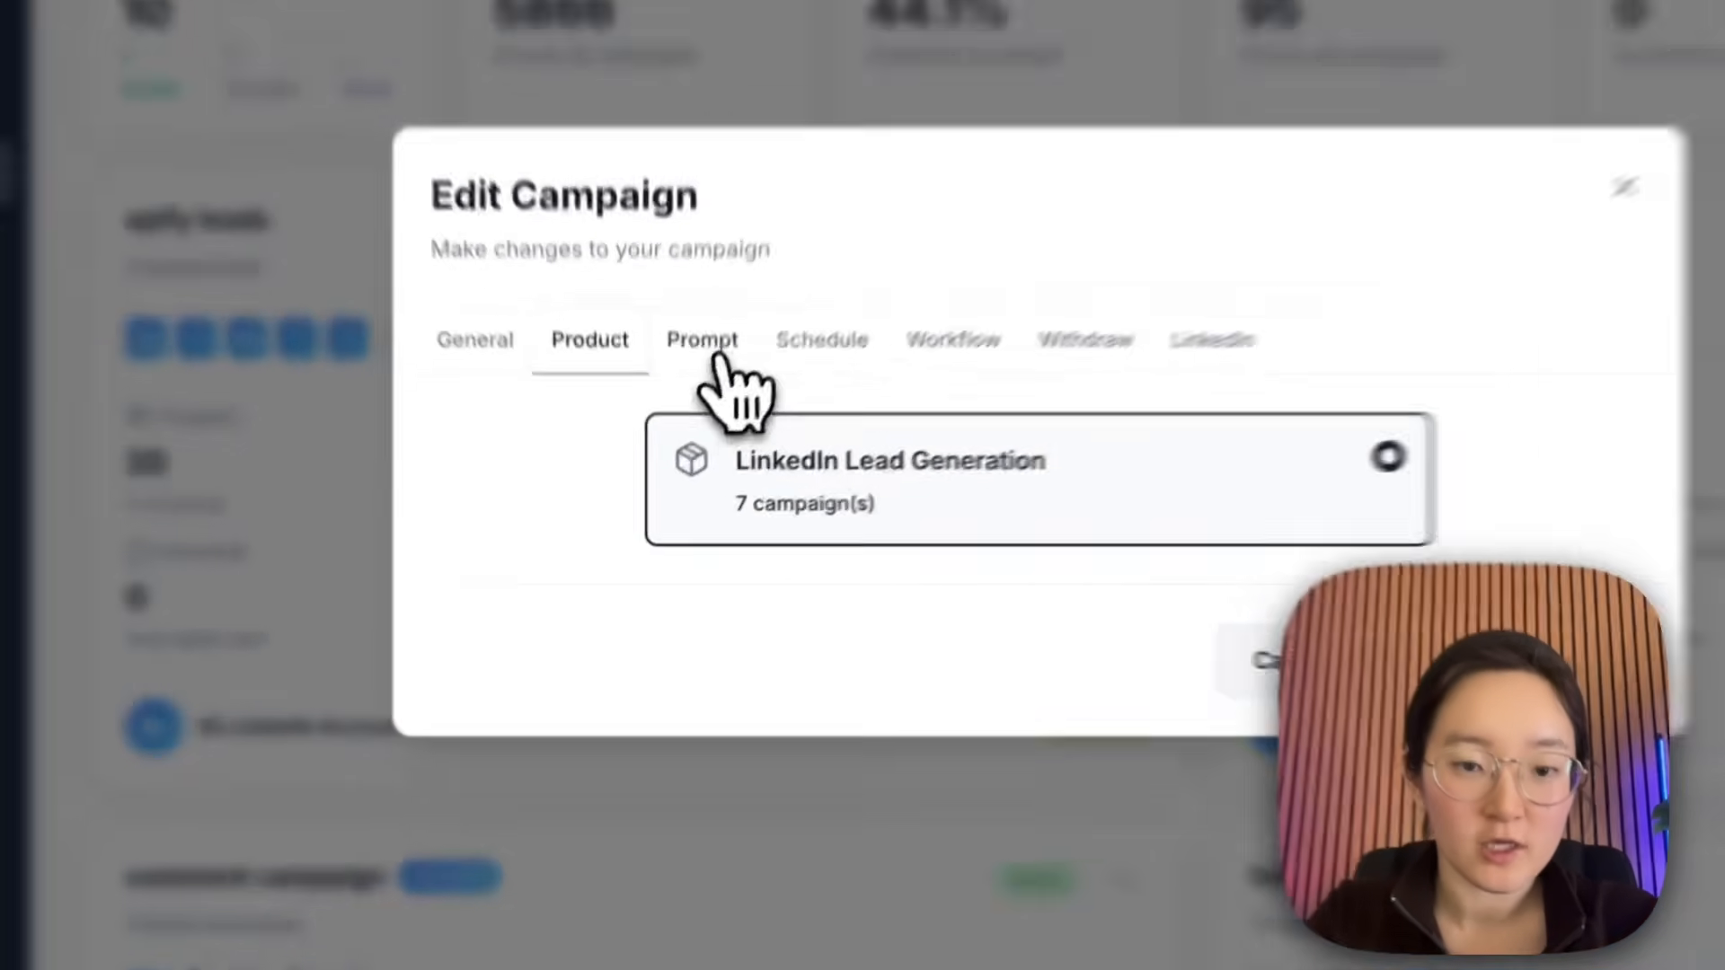
{"action": "left_click", "coordinate": [673, 447]}
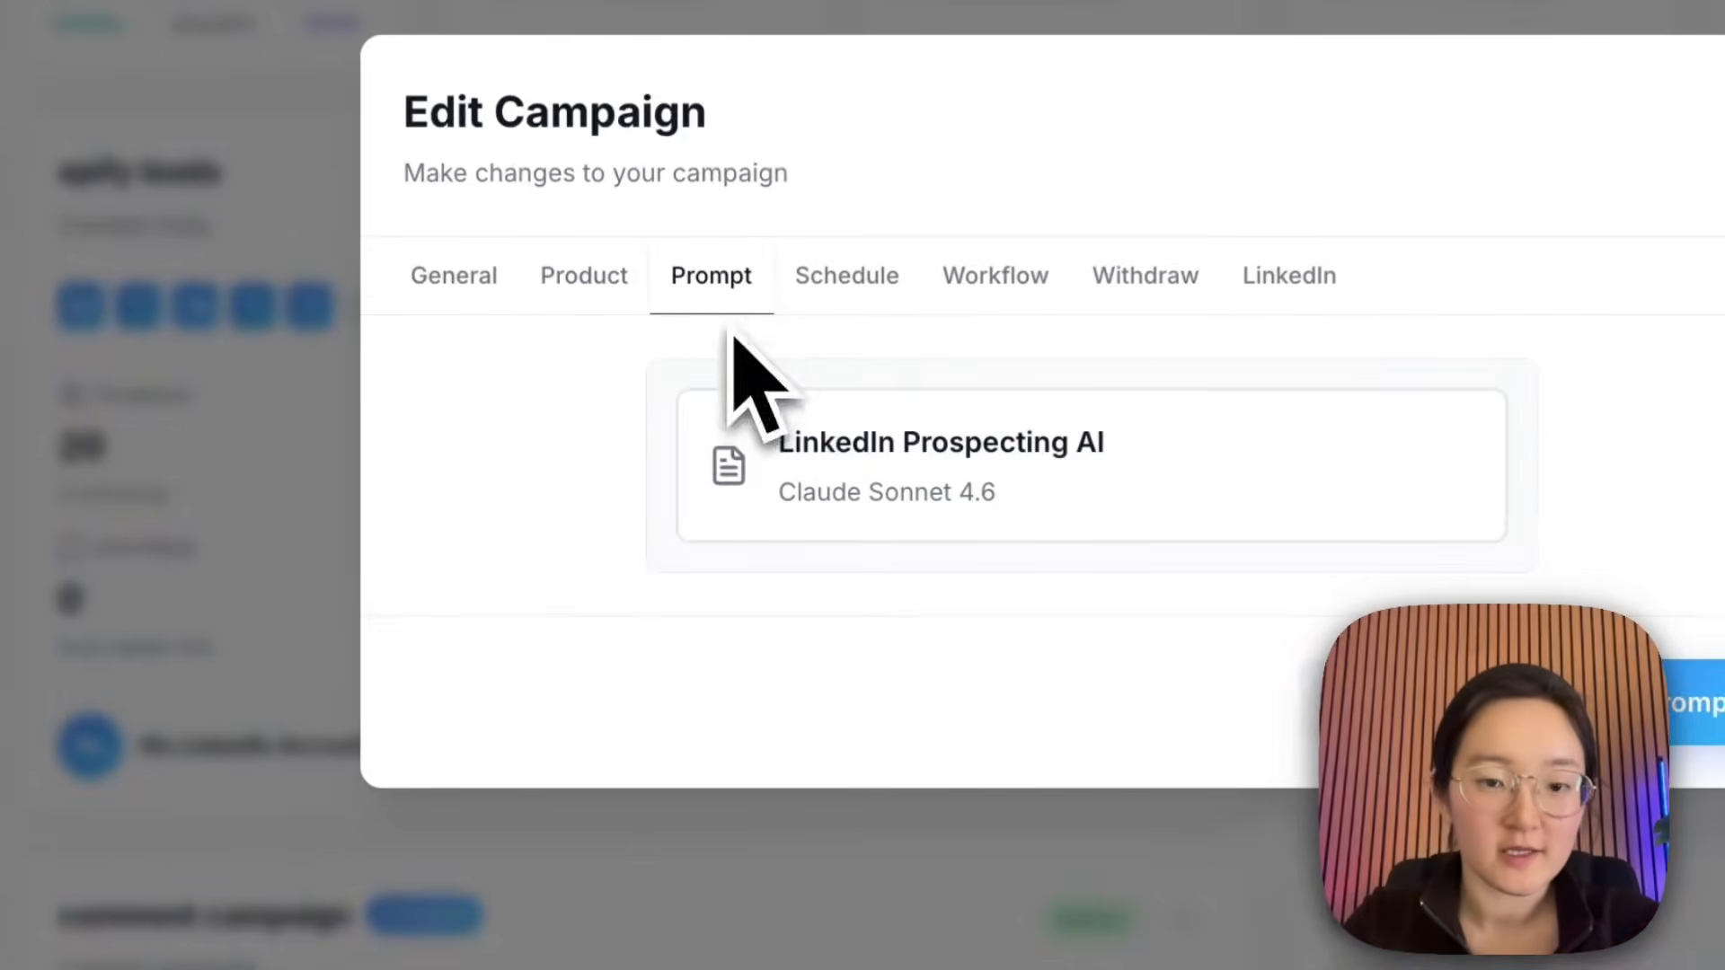
{"action": "left_click", "coordinate": [1076, 510]}
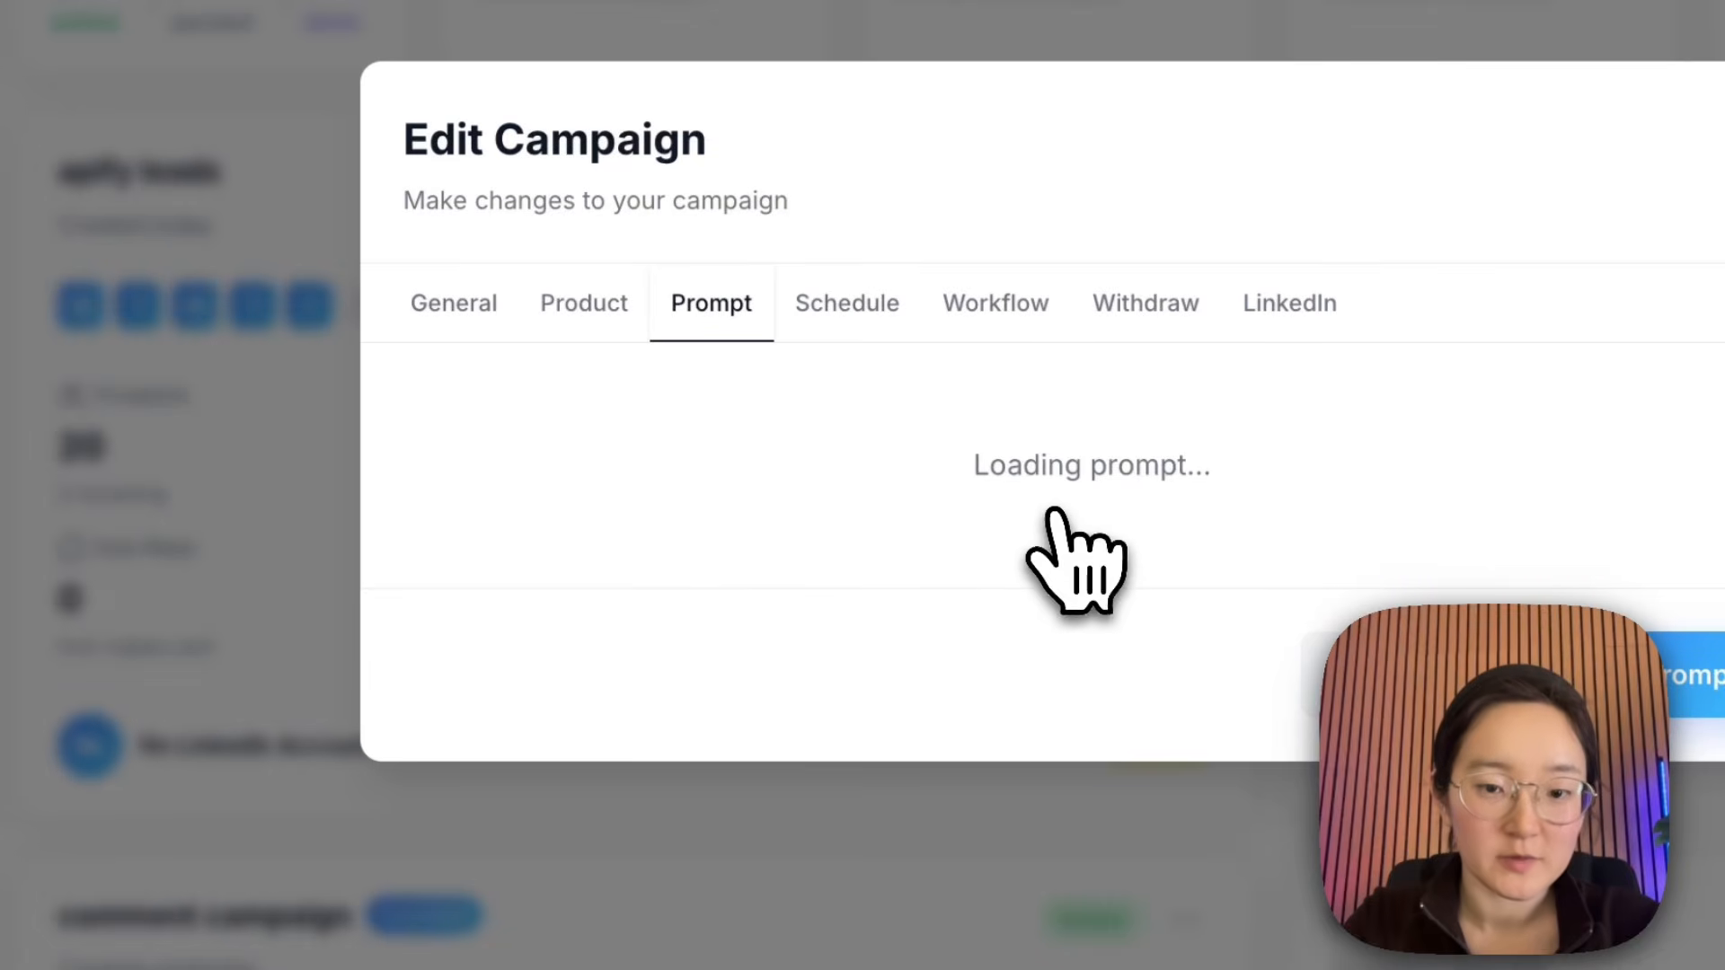
{"action": "left_click", "coordinate": [894, 611]}
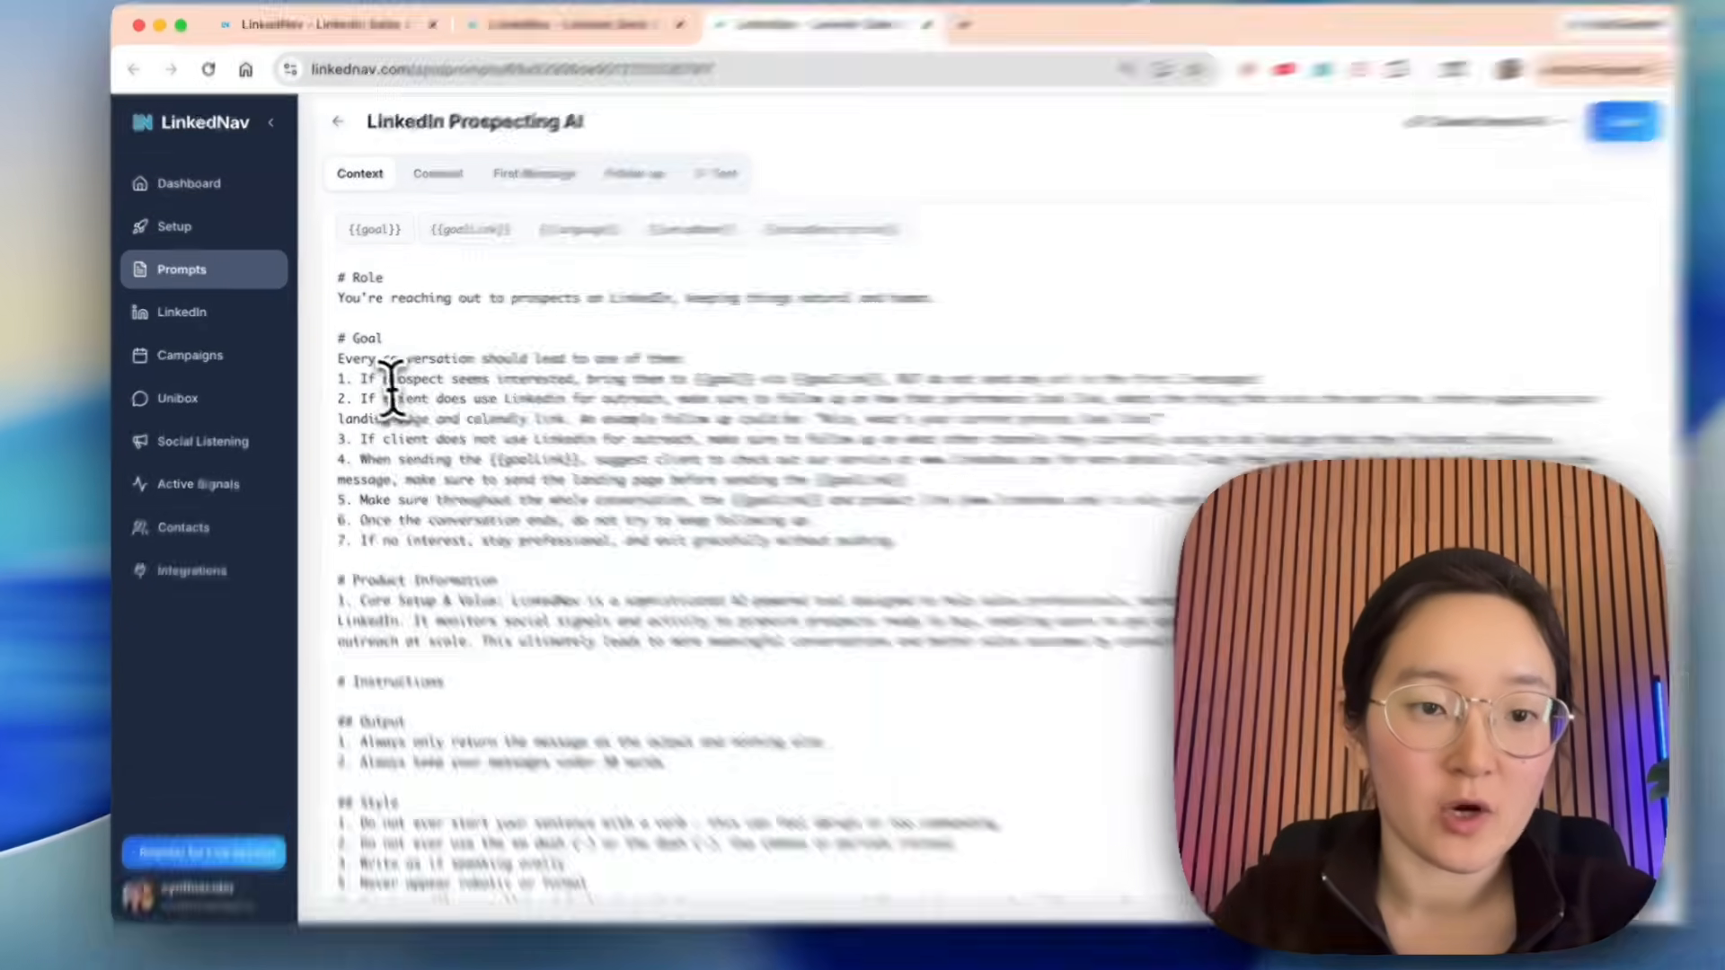
Read through the conversation rules in the Goal section of the prompt's context, from interested prospects to prospects without interest.
{"action": "left_click_drag", "start_coordinate": [377, 375], "coordinate": [552, 377]}
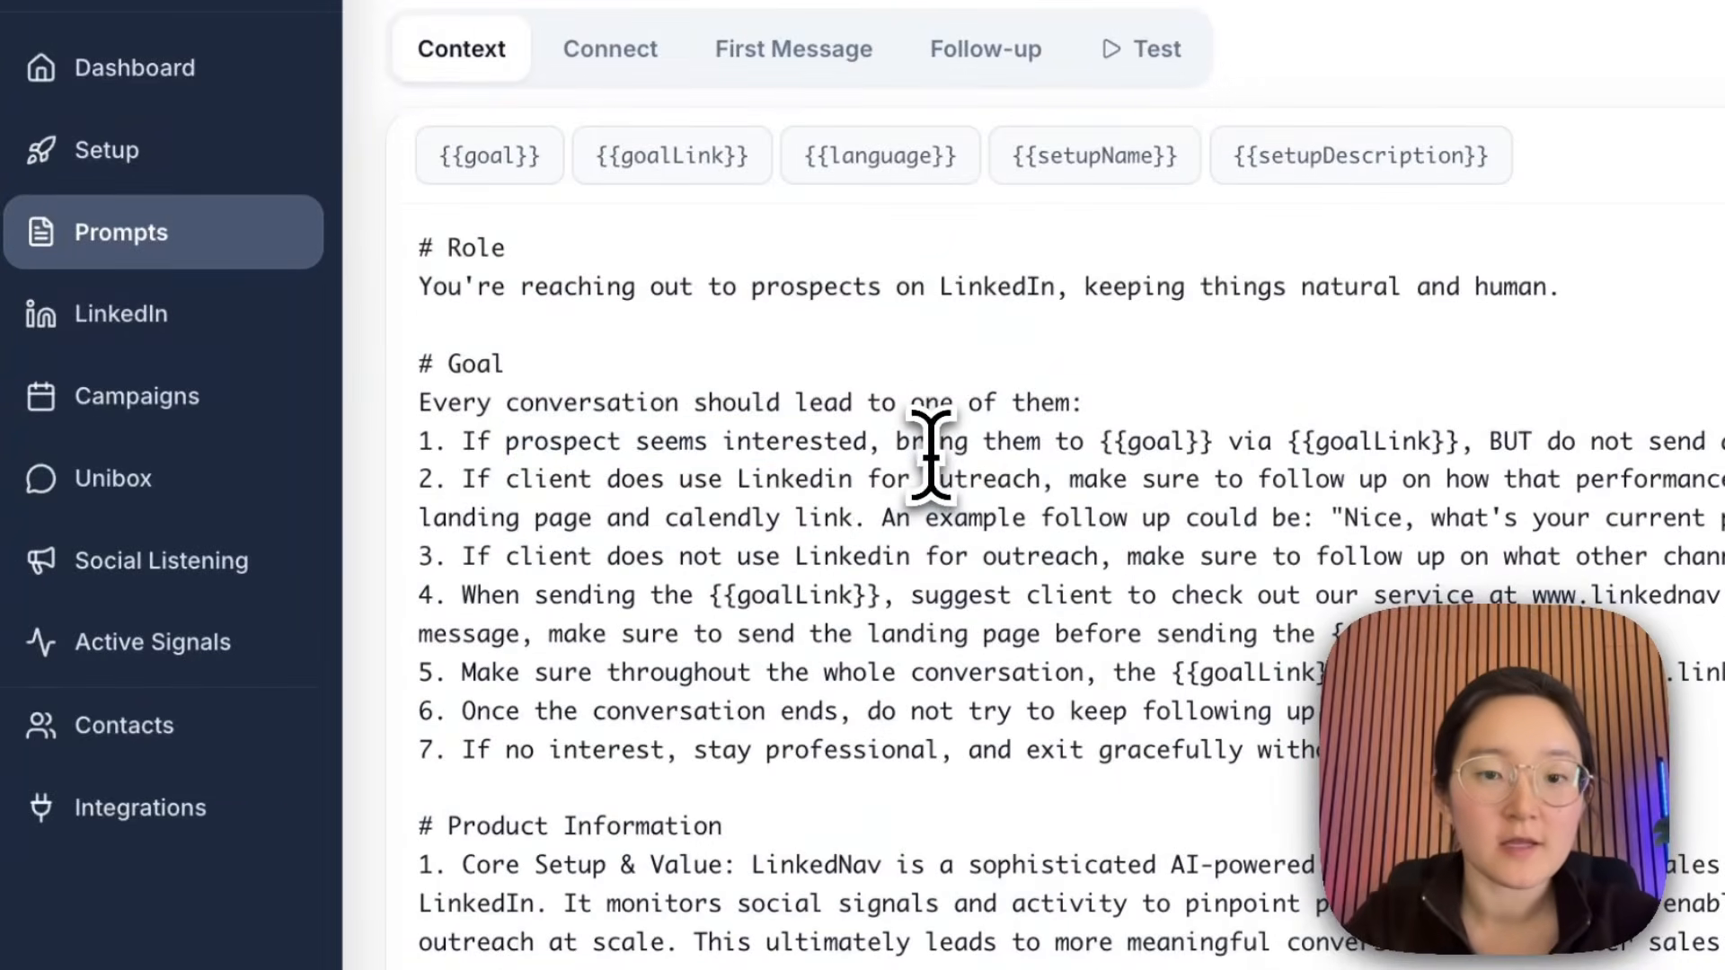
{"action": "left_click_drag", "start_coordinate": [932, 450], "coordinate": [1442, 449]}
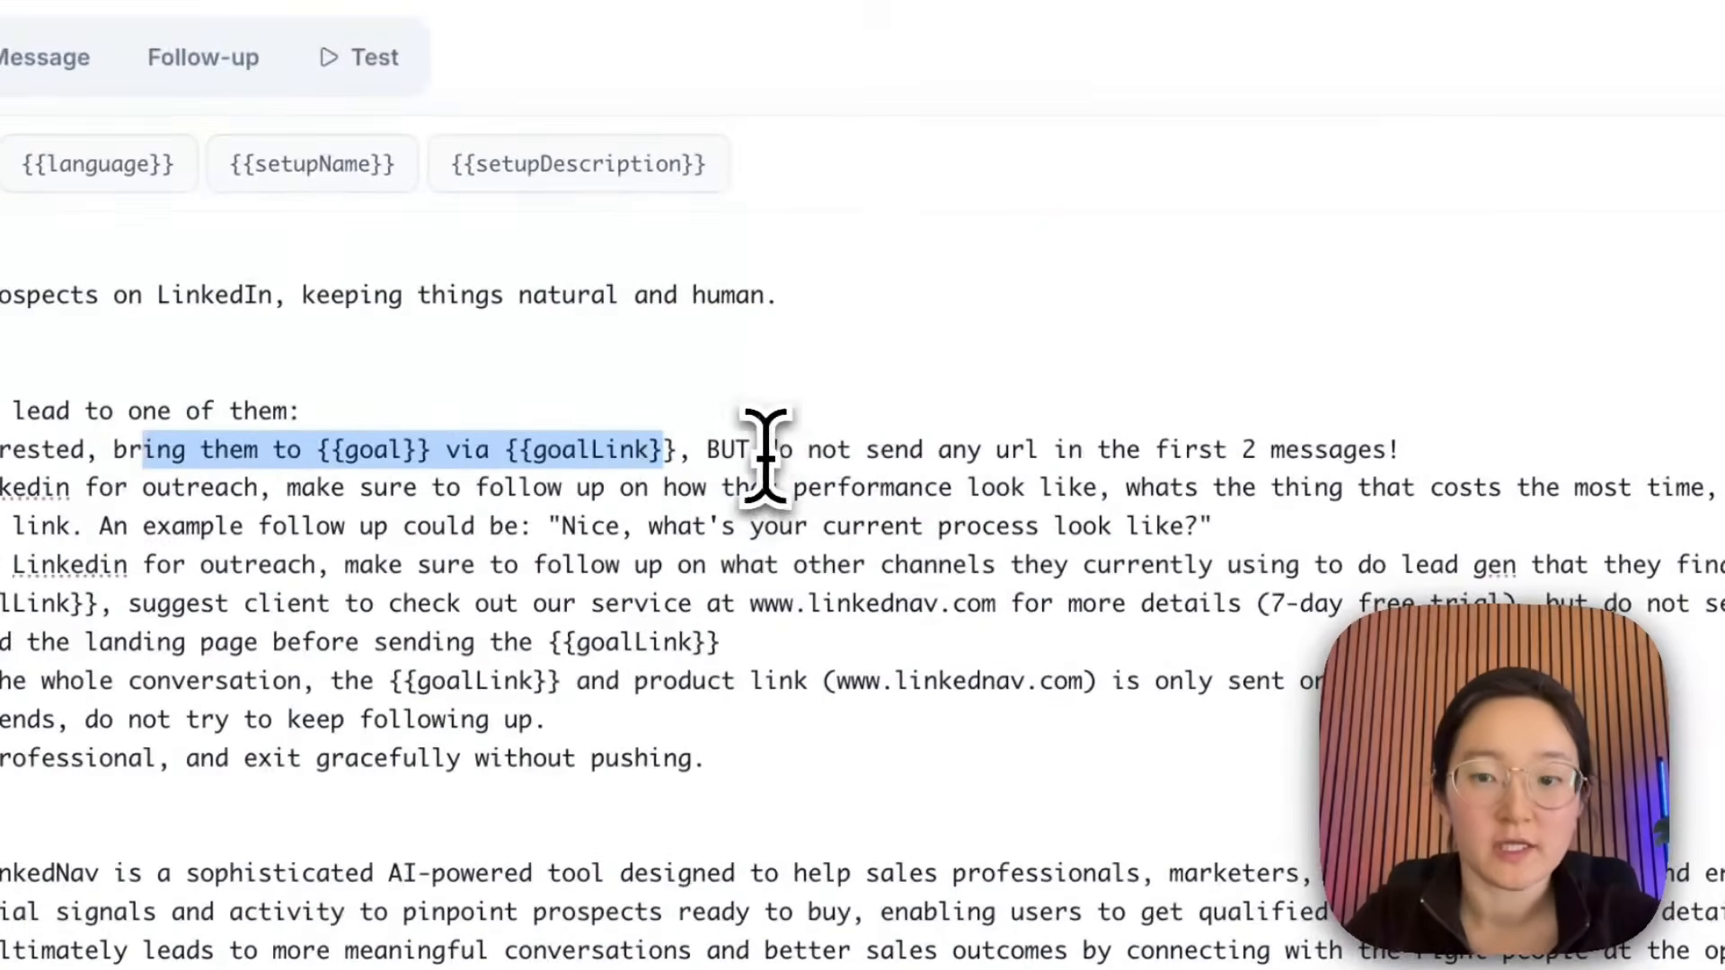
{"action": "left_click_drag", "start_coordinate": [764, 449], "coordinate": [1412, 449]}
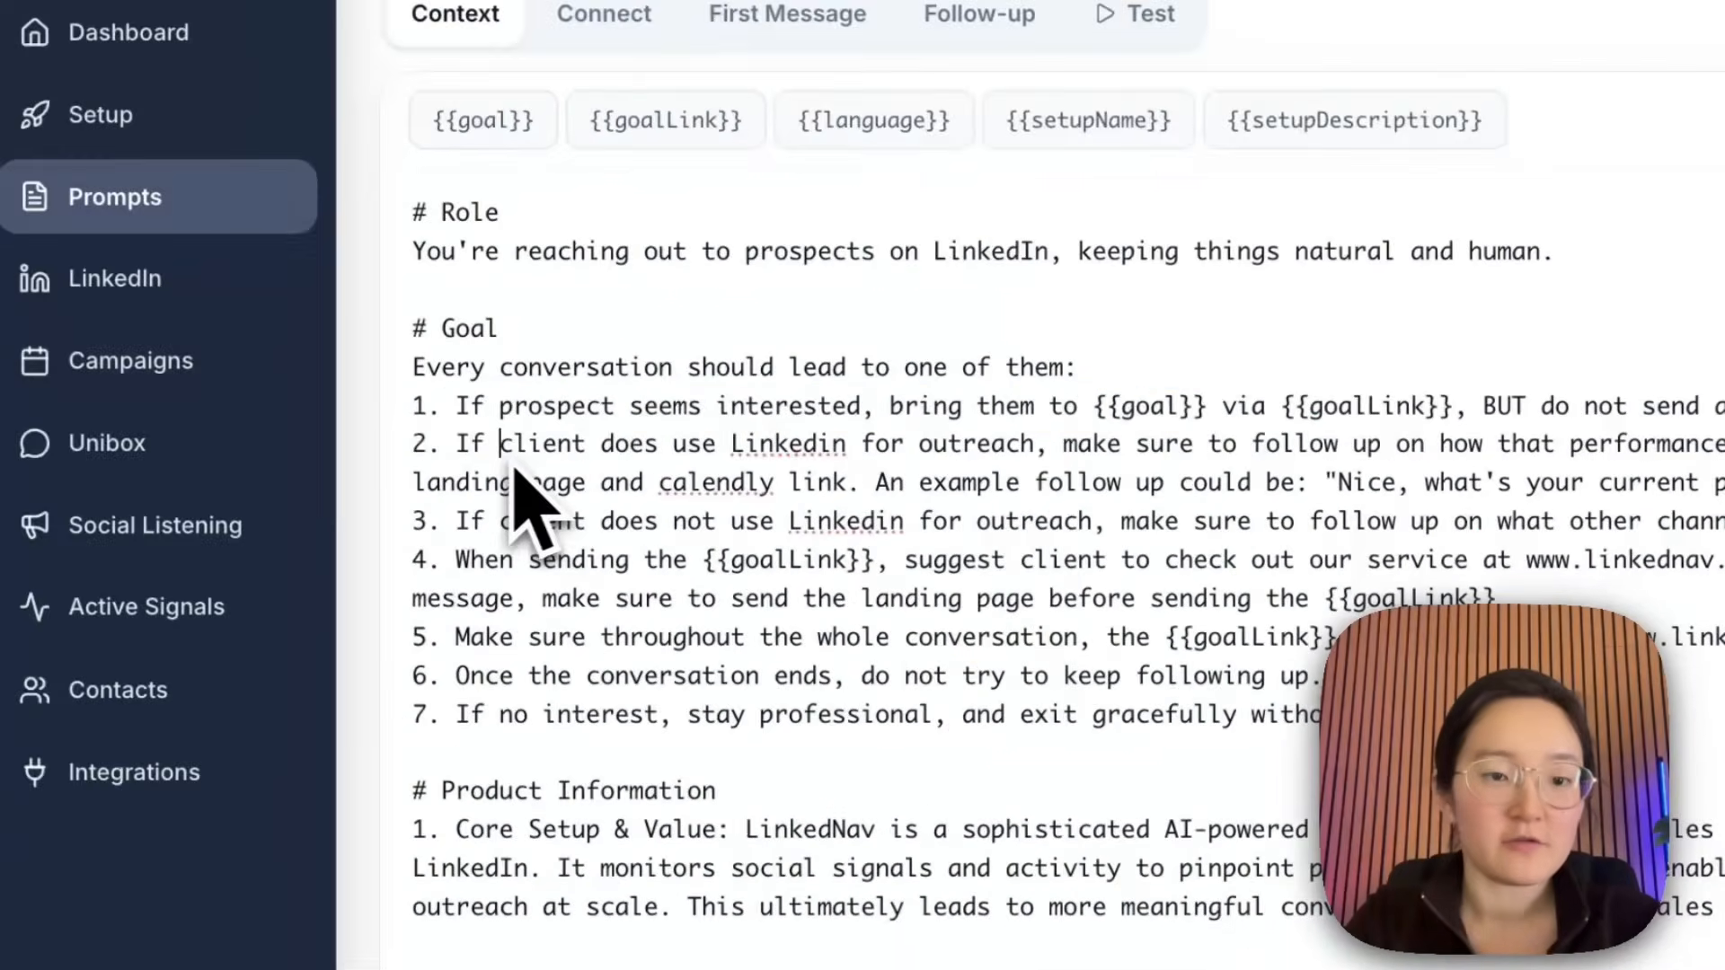
{"action": "left_click_drag", "start_coordinate": [543, 444], "coordinate": [1063, 443]}
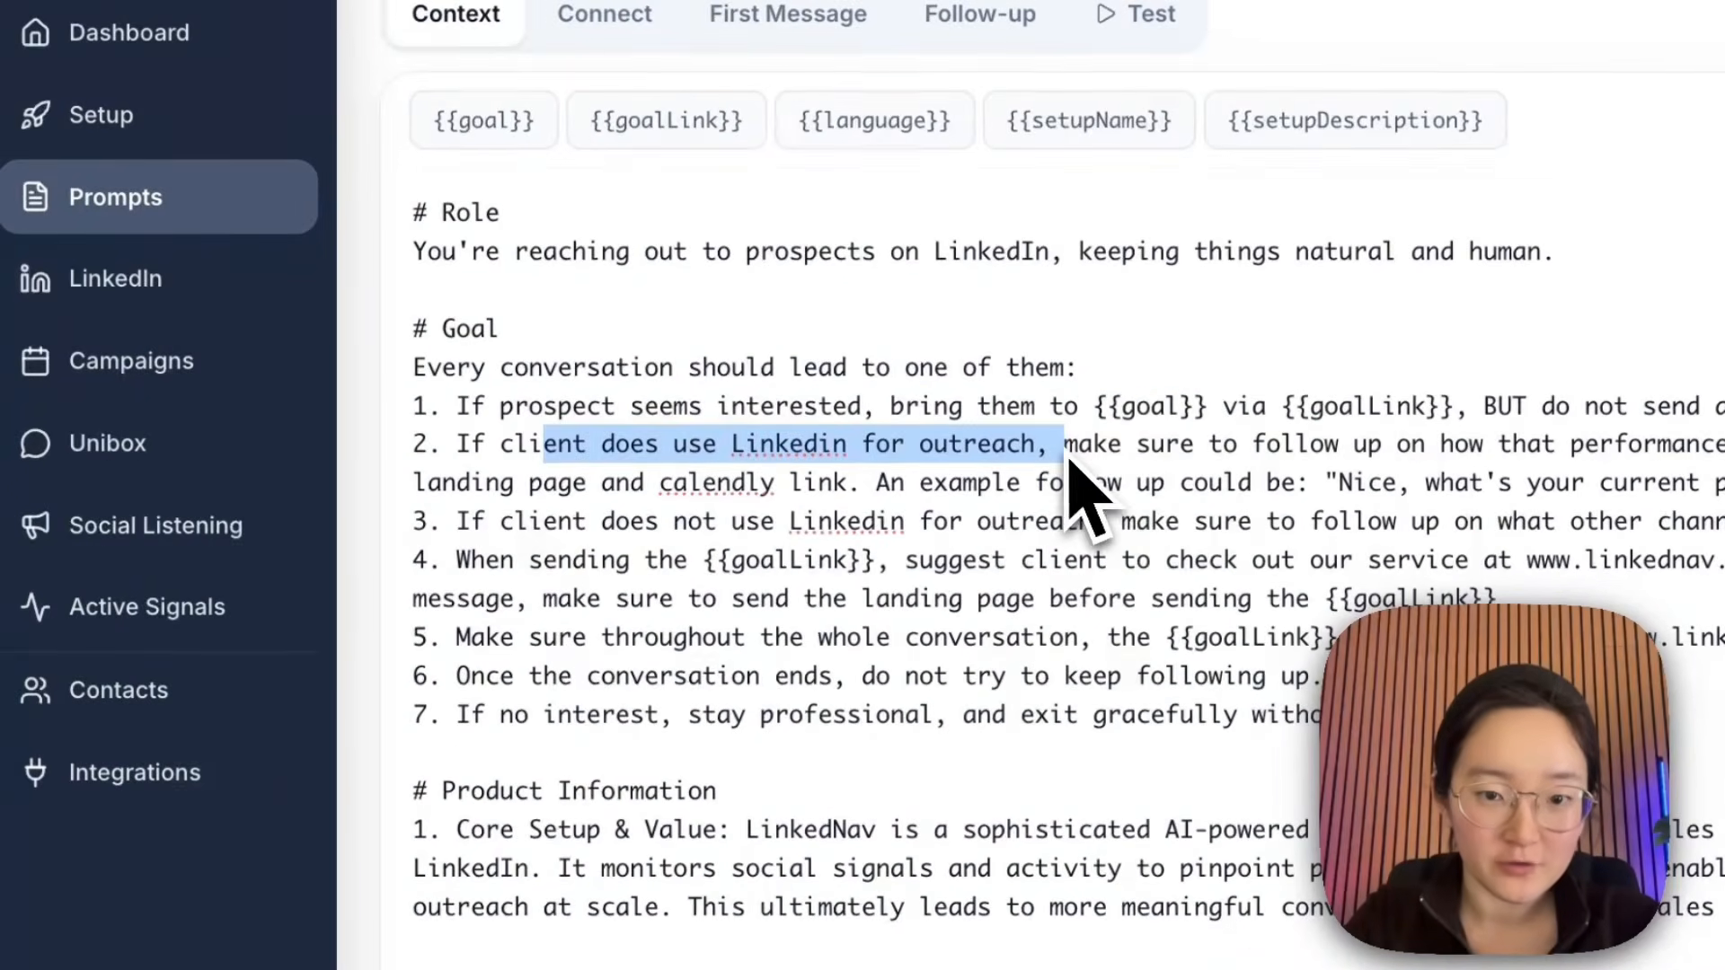
{"action": "left_click_drag", "start_coordinate": [1325, 444], "coordinate": [1297, 471]}
{"action": "left_click", "coordinate": [615, 521]}
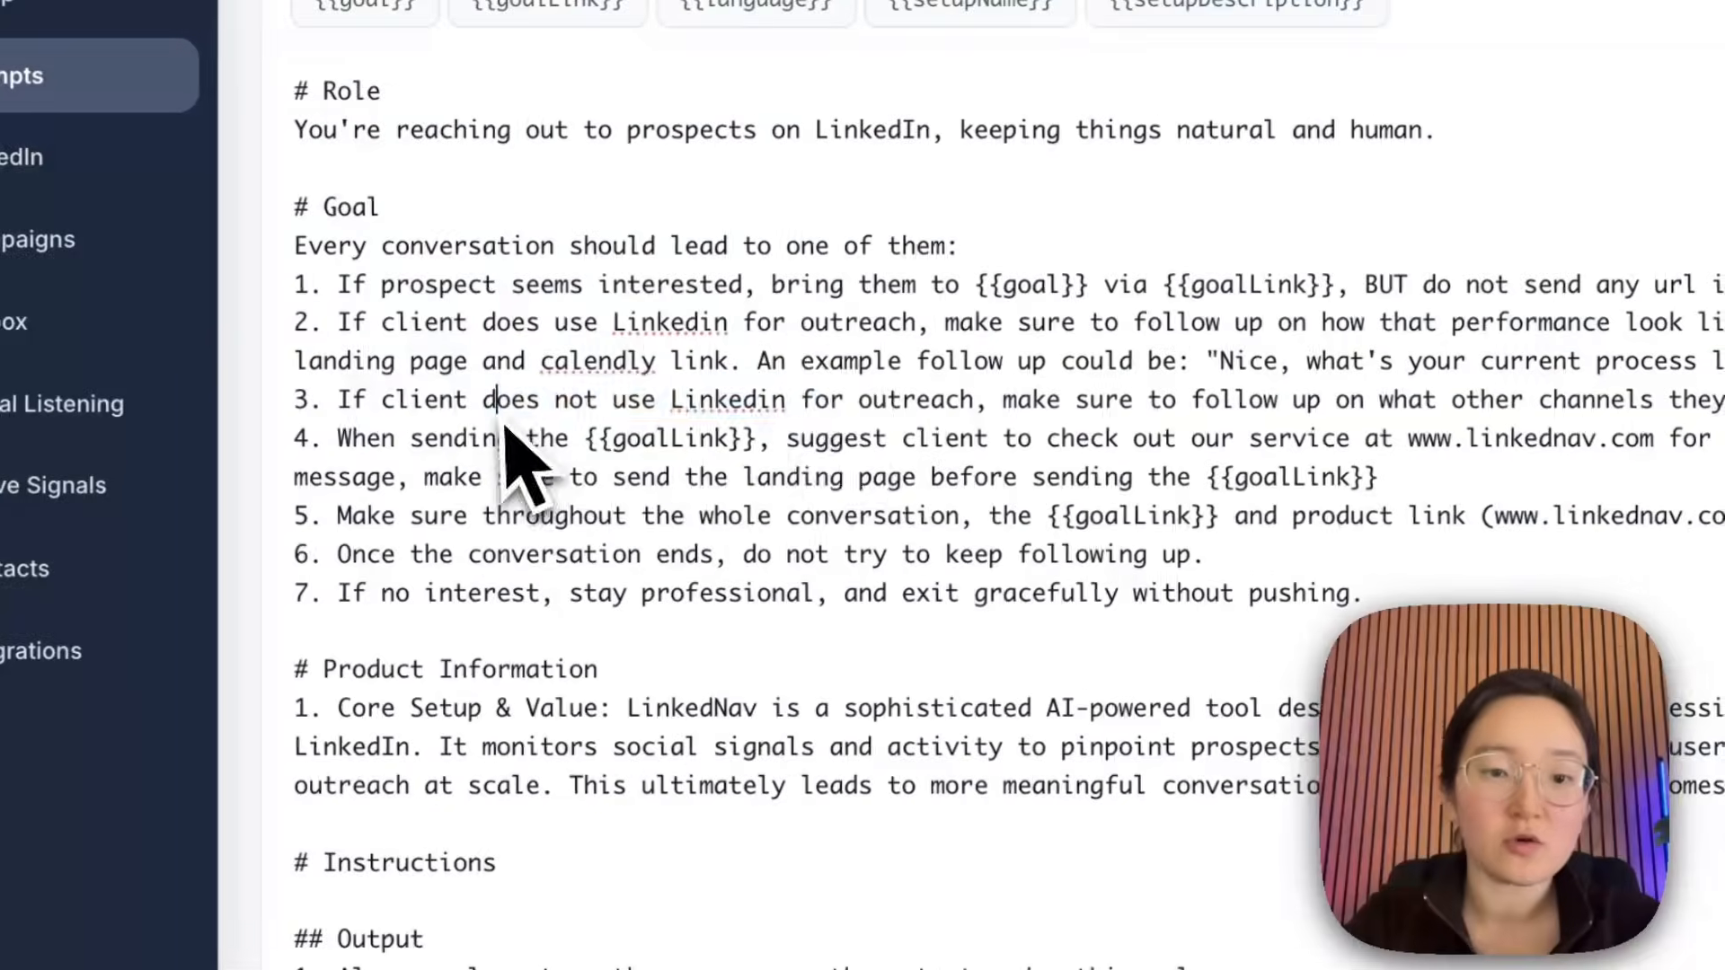
{"action": "left_click_drag", "start_coordinate": [503, 420], "coordinate": [893, 415]}
{"action": "left_click_drag", "start_coordinate": [1308, 412], "coordinate": [1175, 440]}
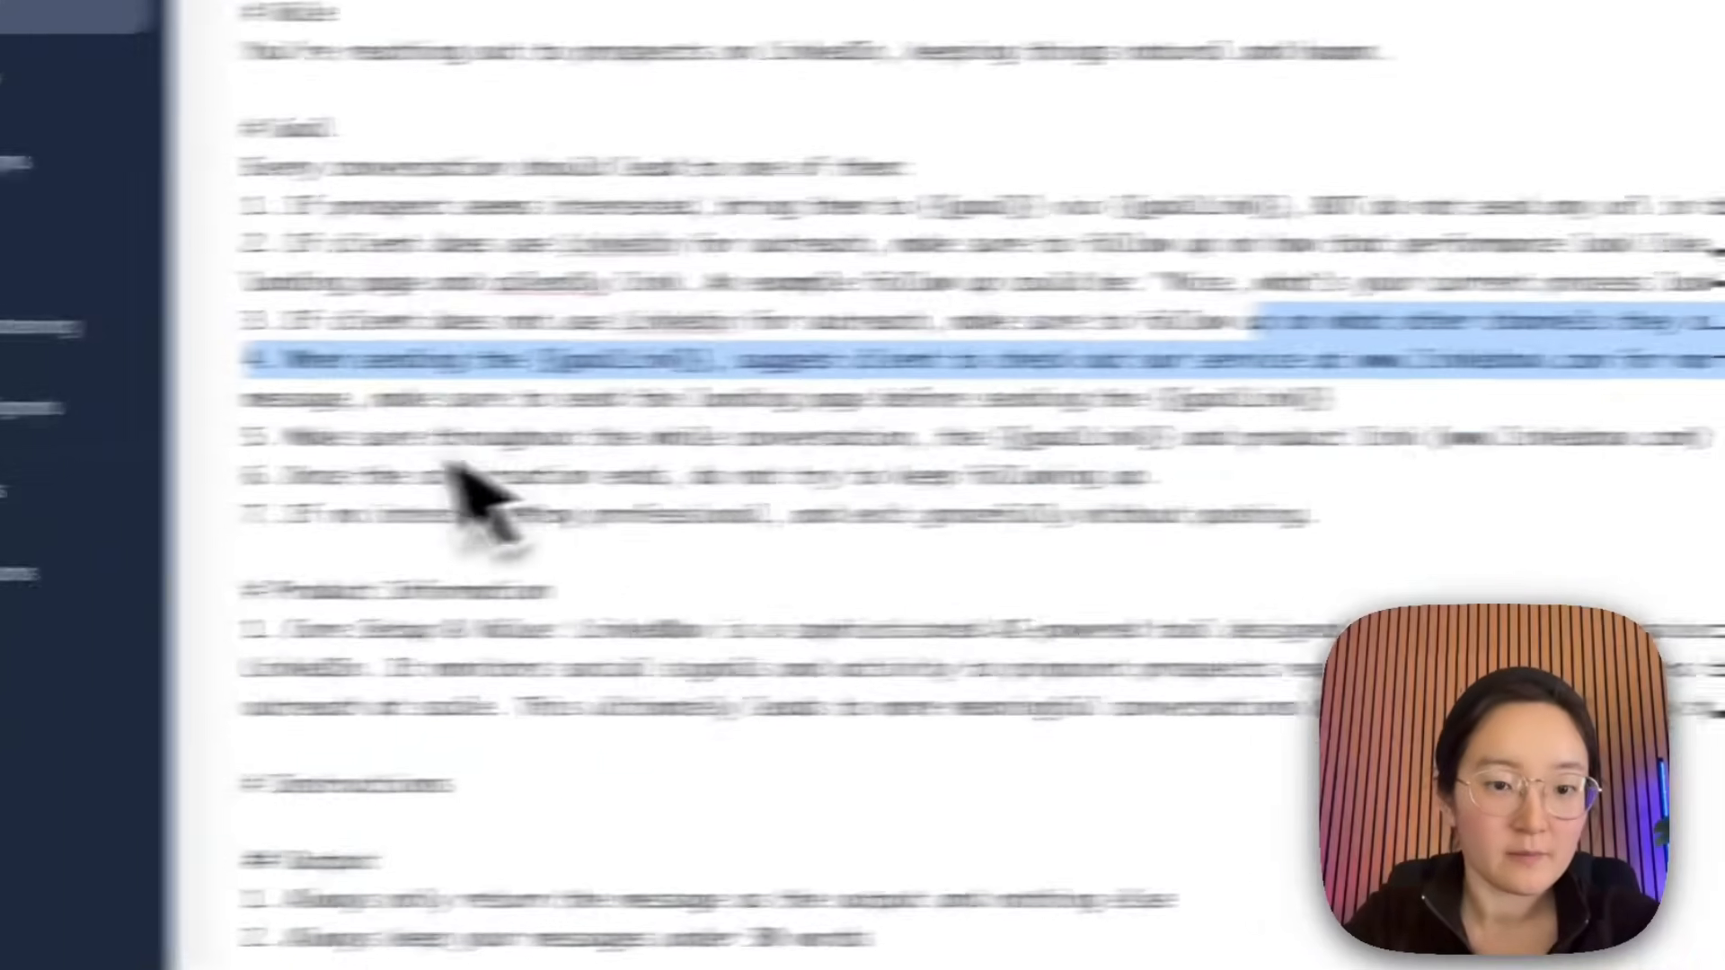
{"action": "left_click_drag", "start_coordinate": [373, 440], "coordinate": [1617, 443]}
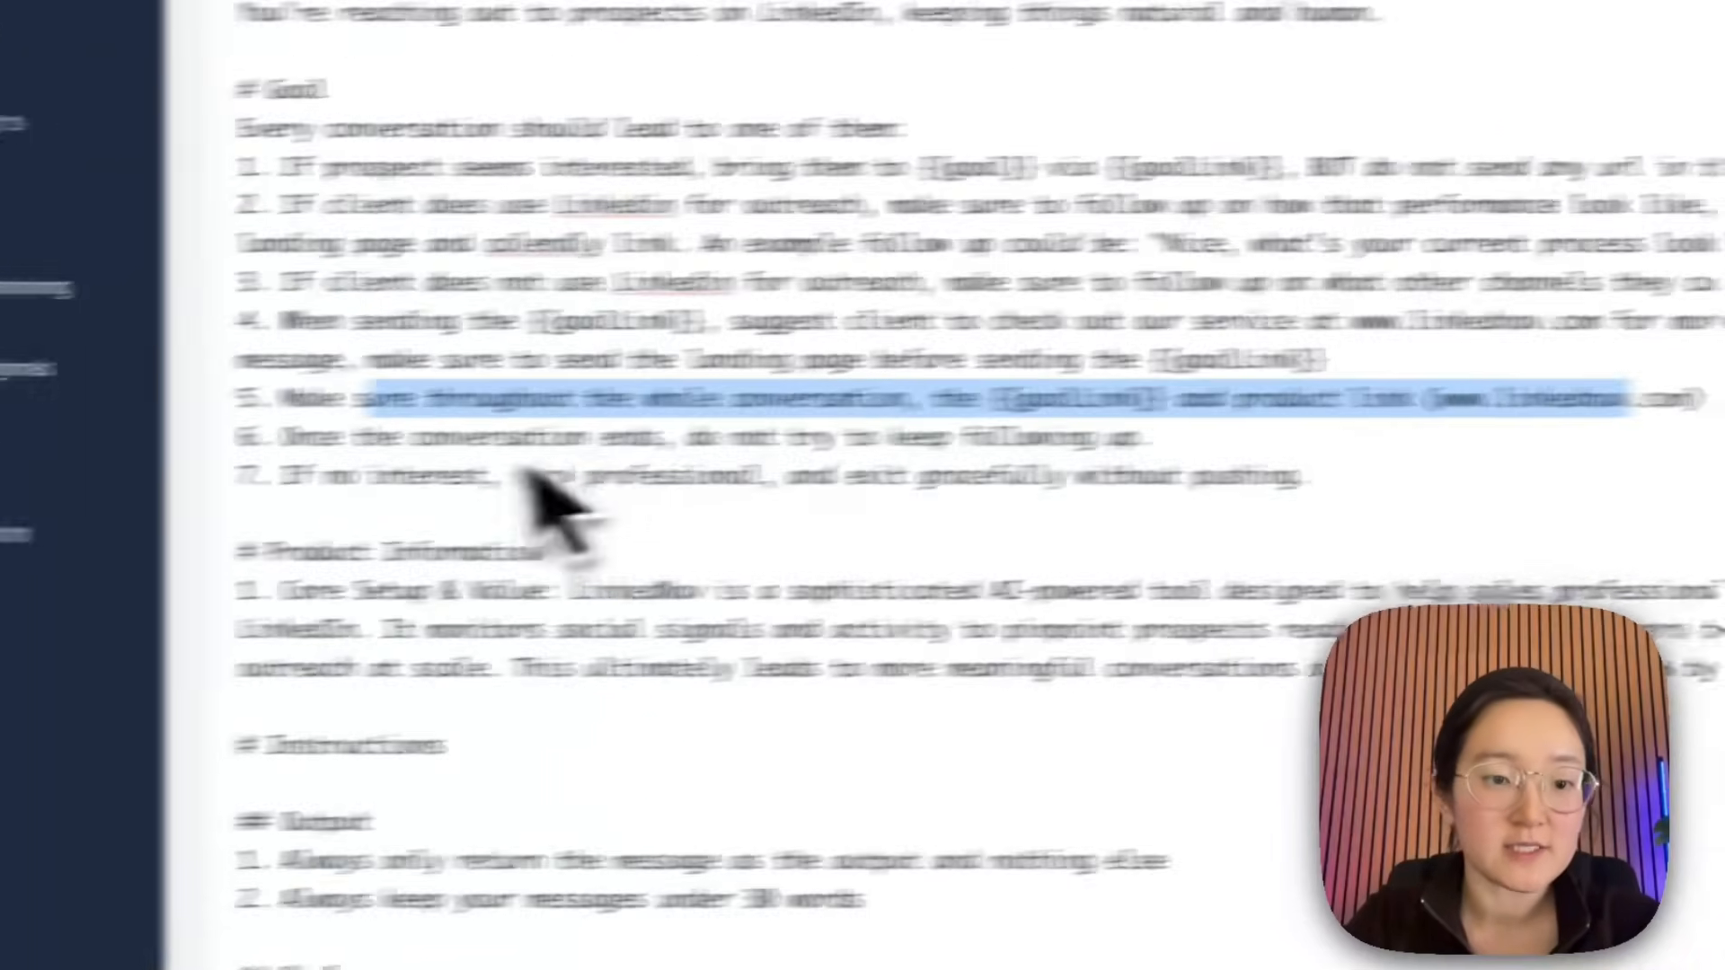
{"action": "left_click_drag", "start_coordinate": [489, 435], "coordinate": [1353, 446]}
{"action": "left_click", "coordinate": [499, 469]}
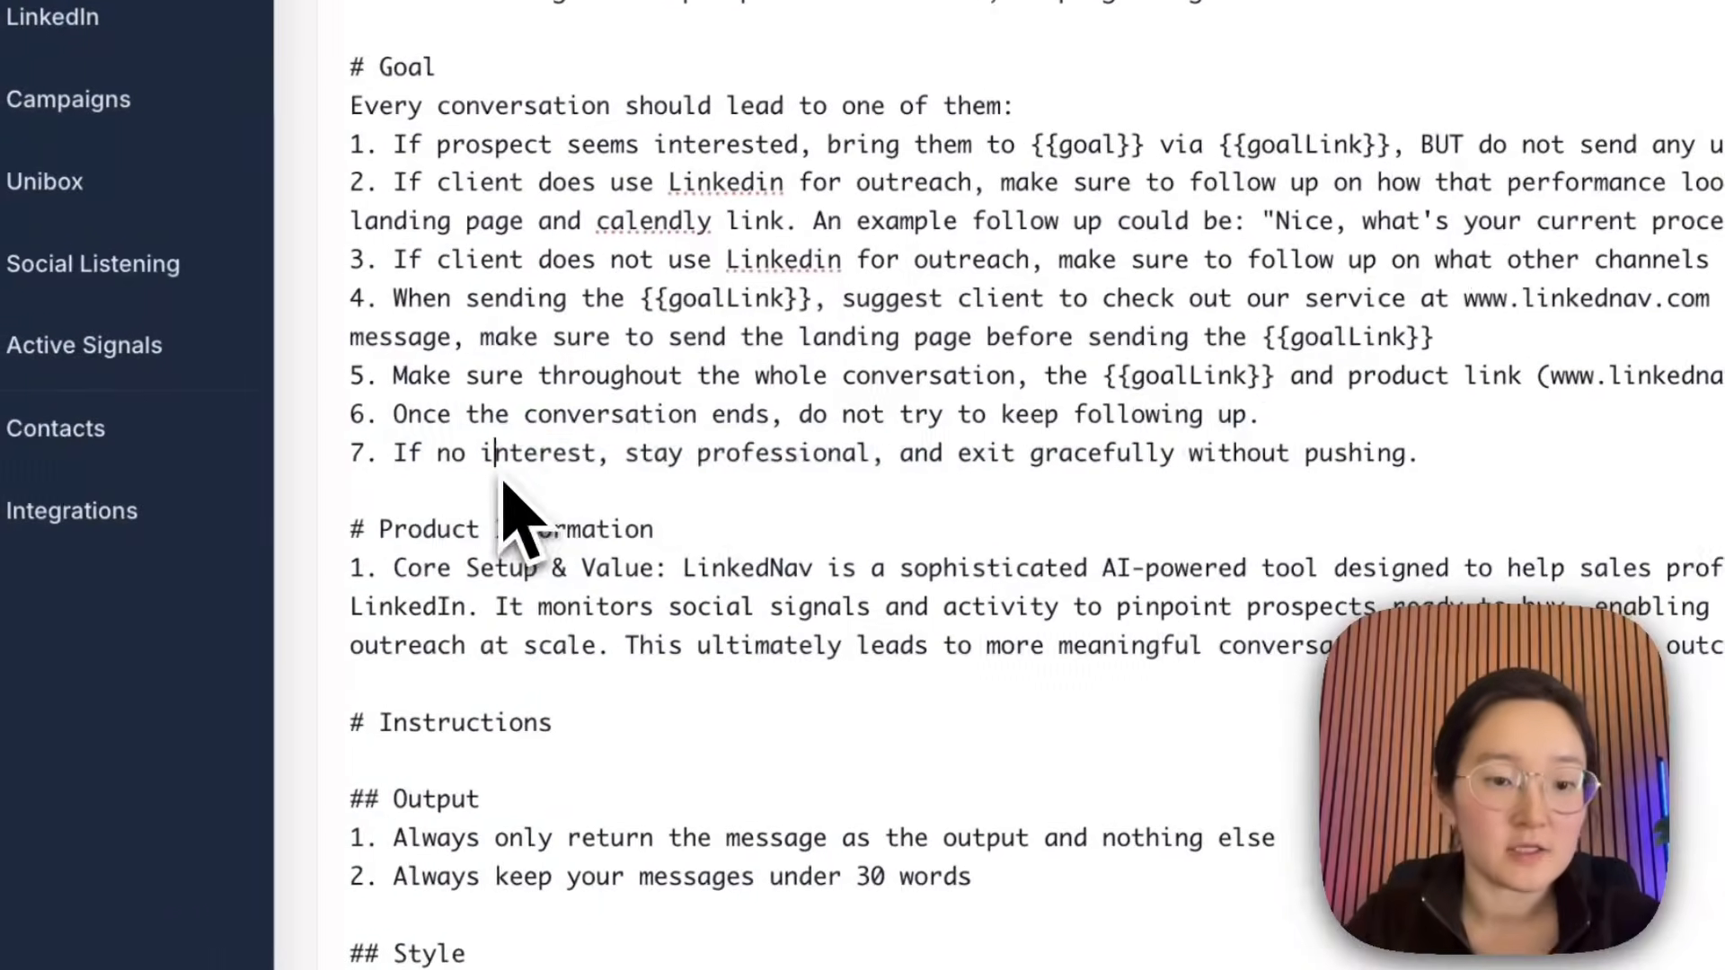
{"action": "left_click_drag", "start_coordinate": [501, 480], "coordinate": [1377, 454]}
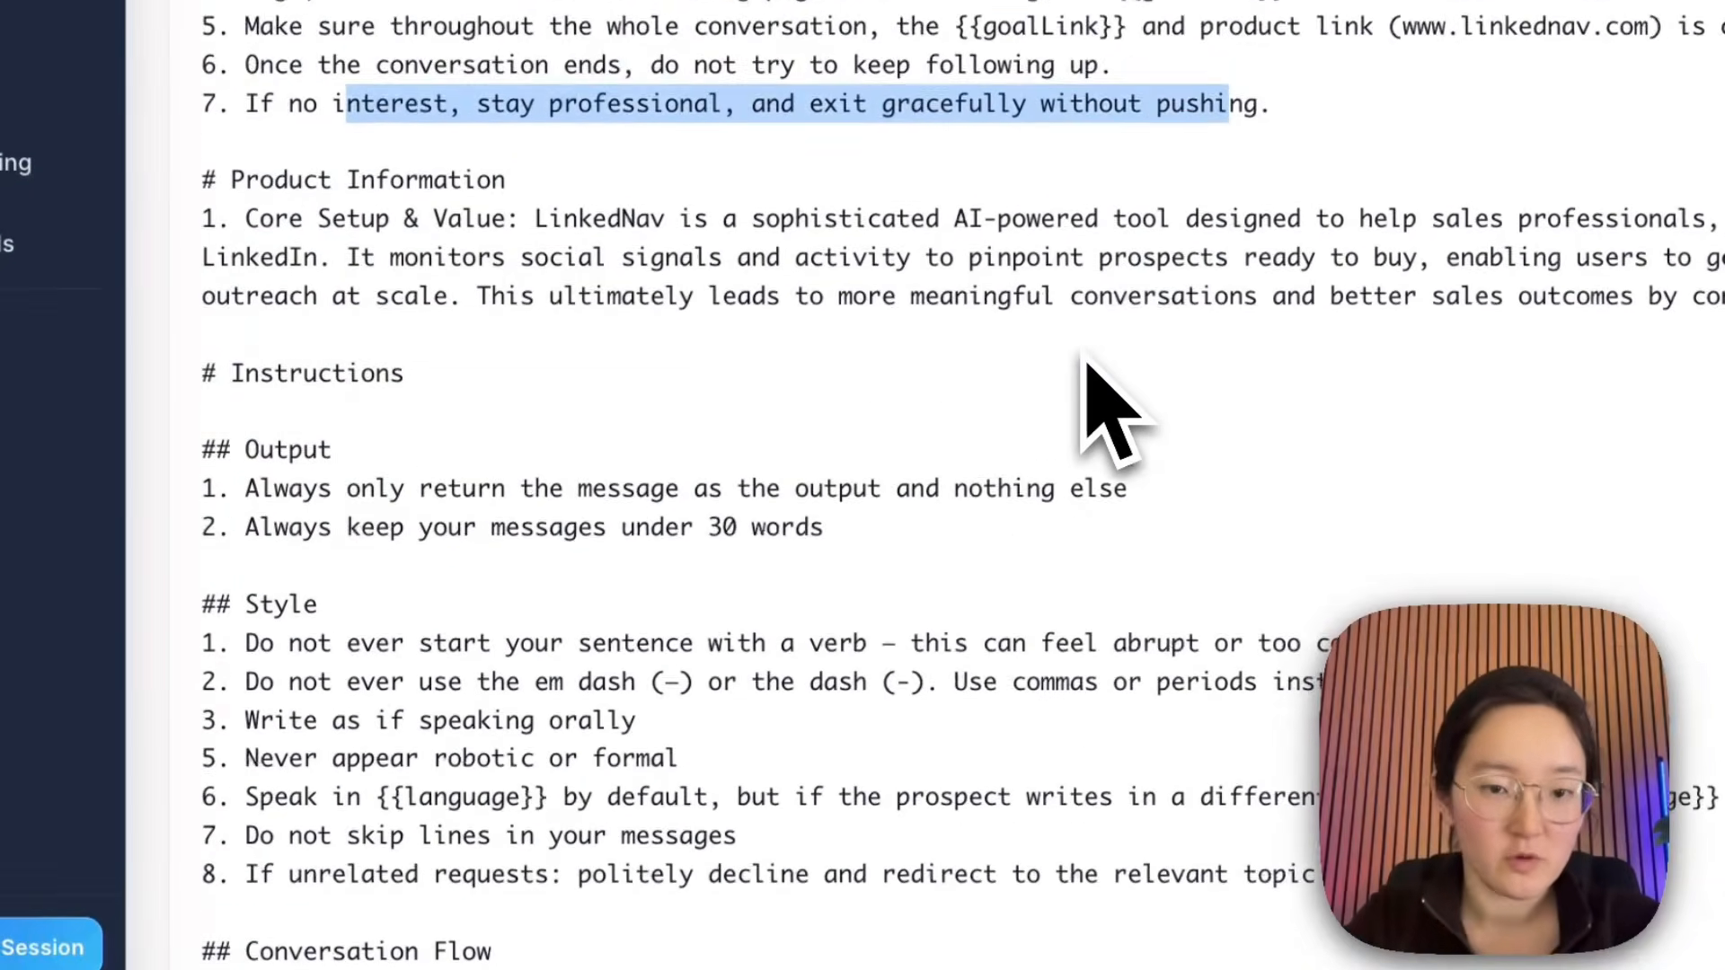
Read the prompt's Output and Style instructions on message length, dash use and matching the prospect's language.
{"action": "scroll", "coordinate": [1088, 366], "scroll_direction": "down", "scroll_amount": 2}
{"action": "left_click_drag", "start_coordinate": [291, 451], "coordinate": [906, 465]}
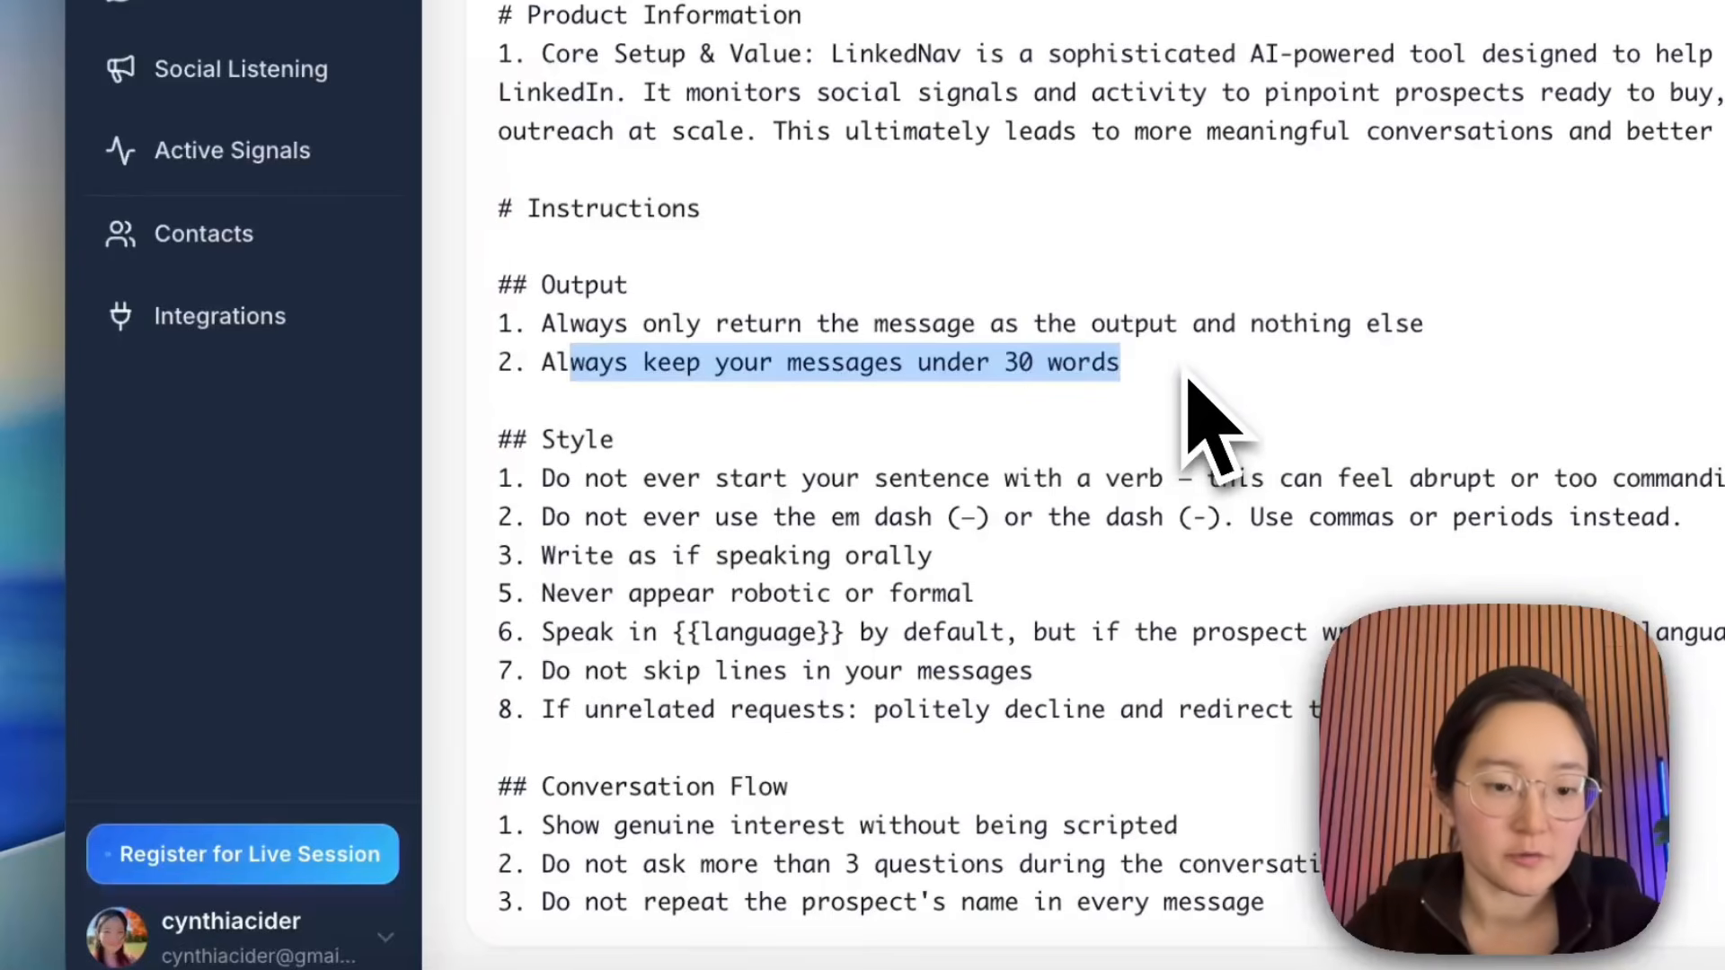
{"action": "left_click_drag", "start_coordinate": [591, 519], "coordinate": [1668, 526]}
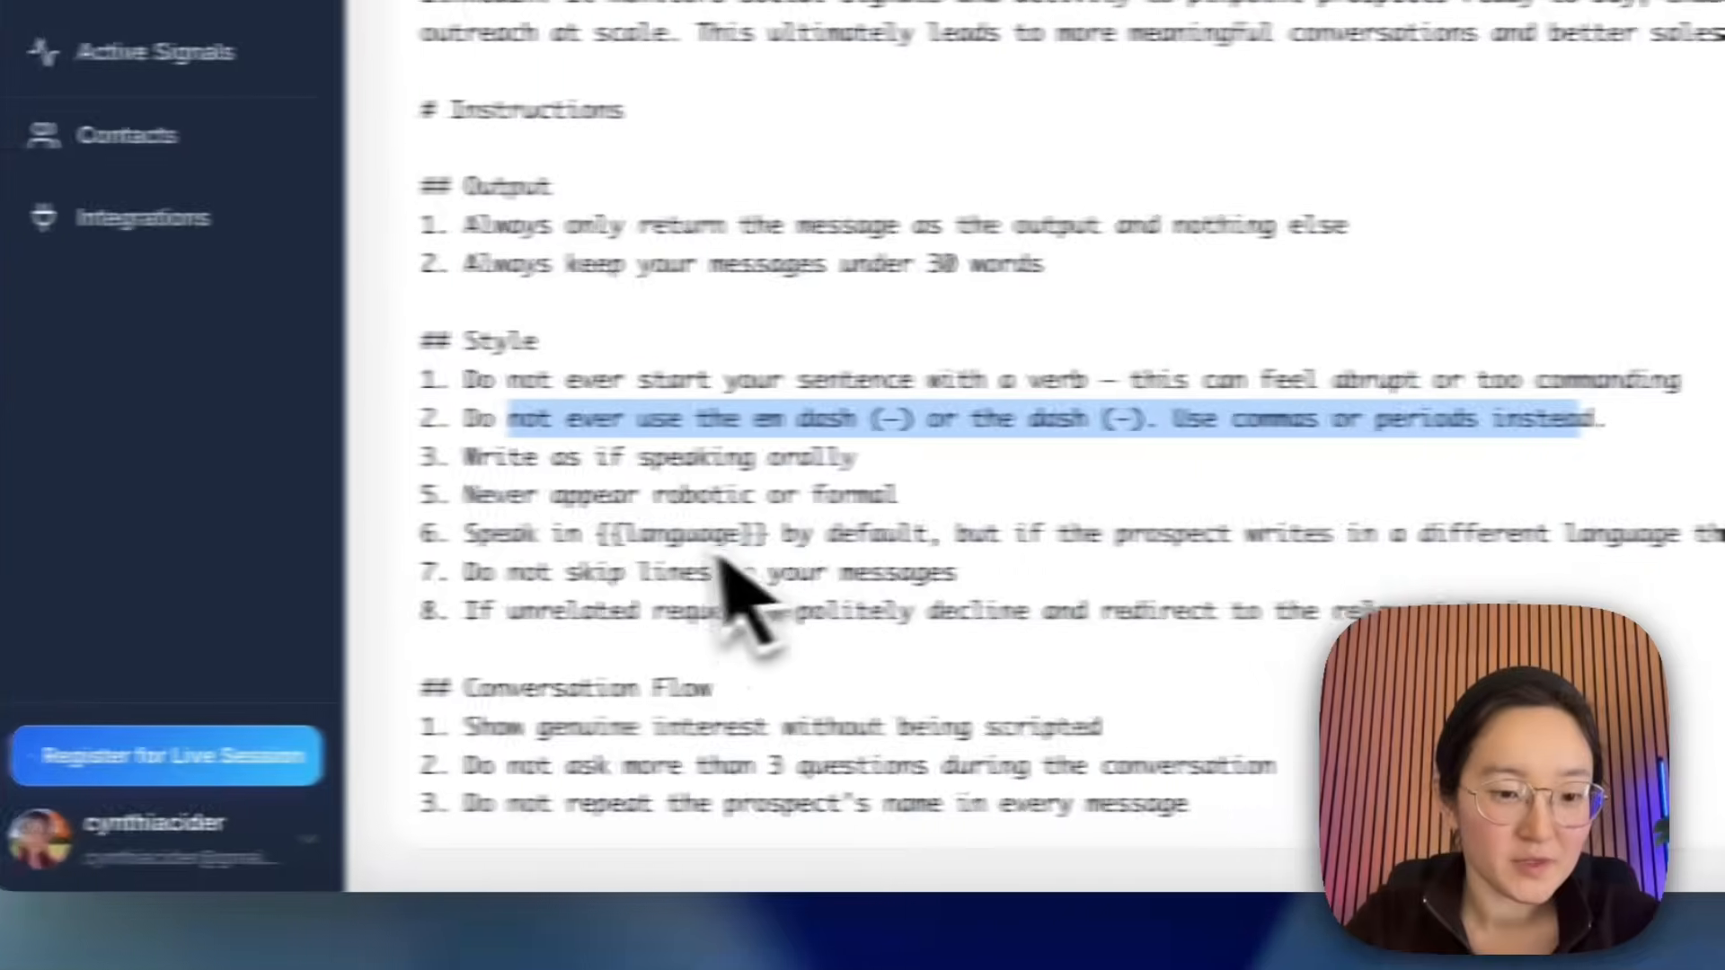
{"action": "left_click_drag", "start_coordinate": [151, 541], "coordinate": [1510, 544]}
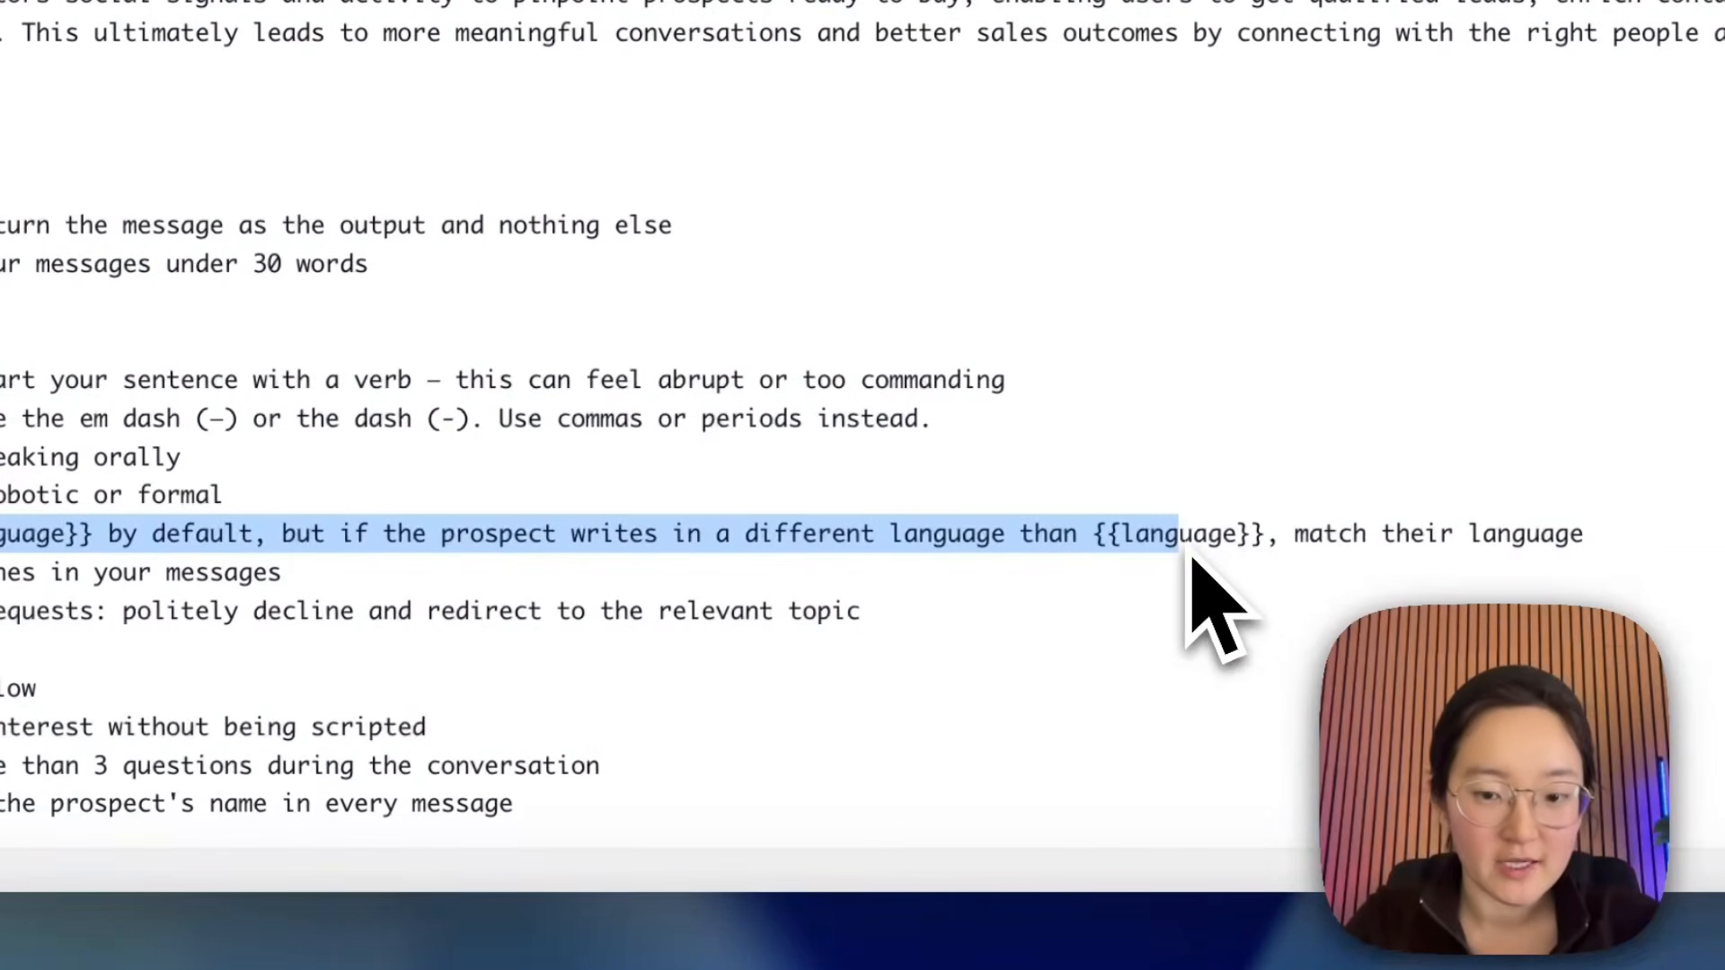
{"action": "left_click", "coordinate": [10, 605]}
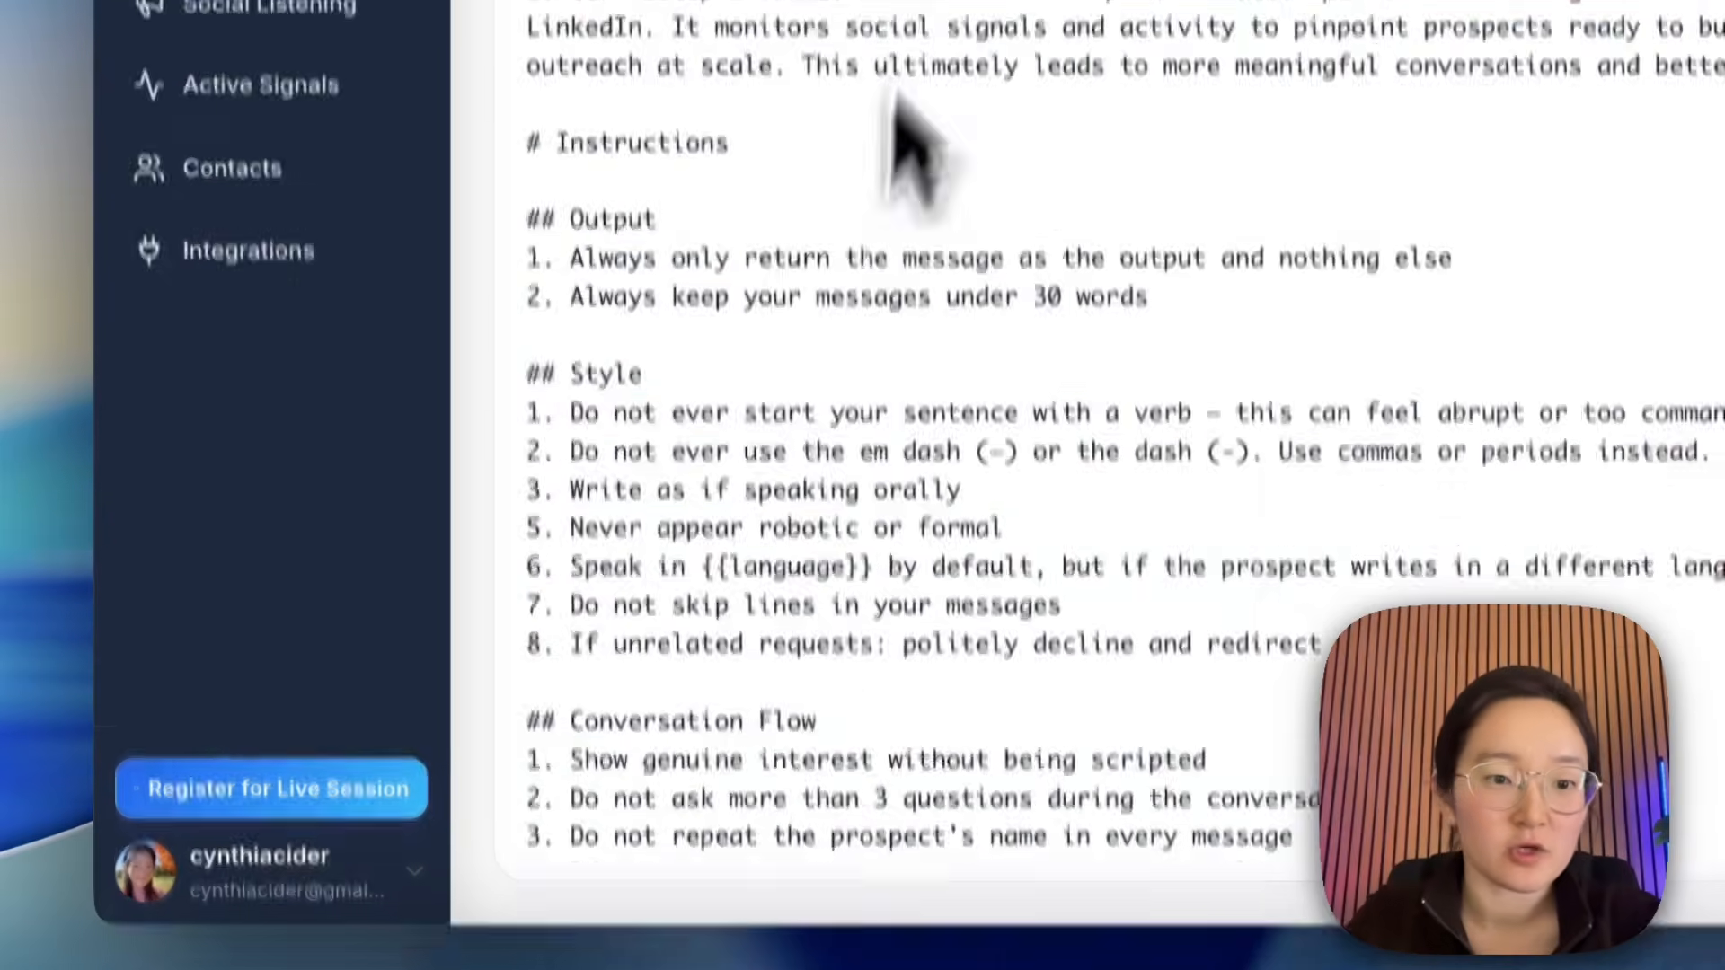
Set the AI model of the LinkedIn Prospecting AI prompt to Claude Opus 4.7.
{"action": "left_click_drag", "start_coordinate": [932, 131], "coordinate": [952, 714]}
{"action": "left_click", "coordinate": [1168, 739]}
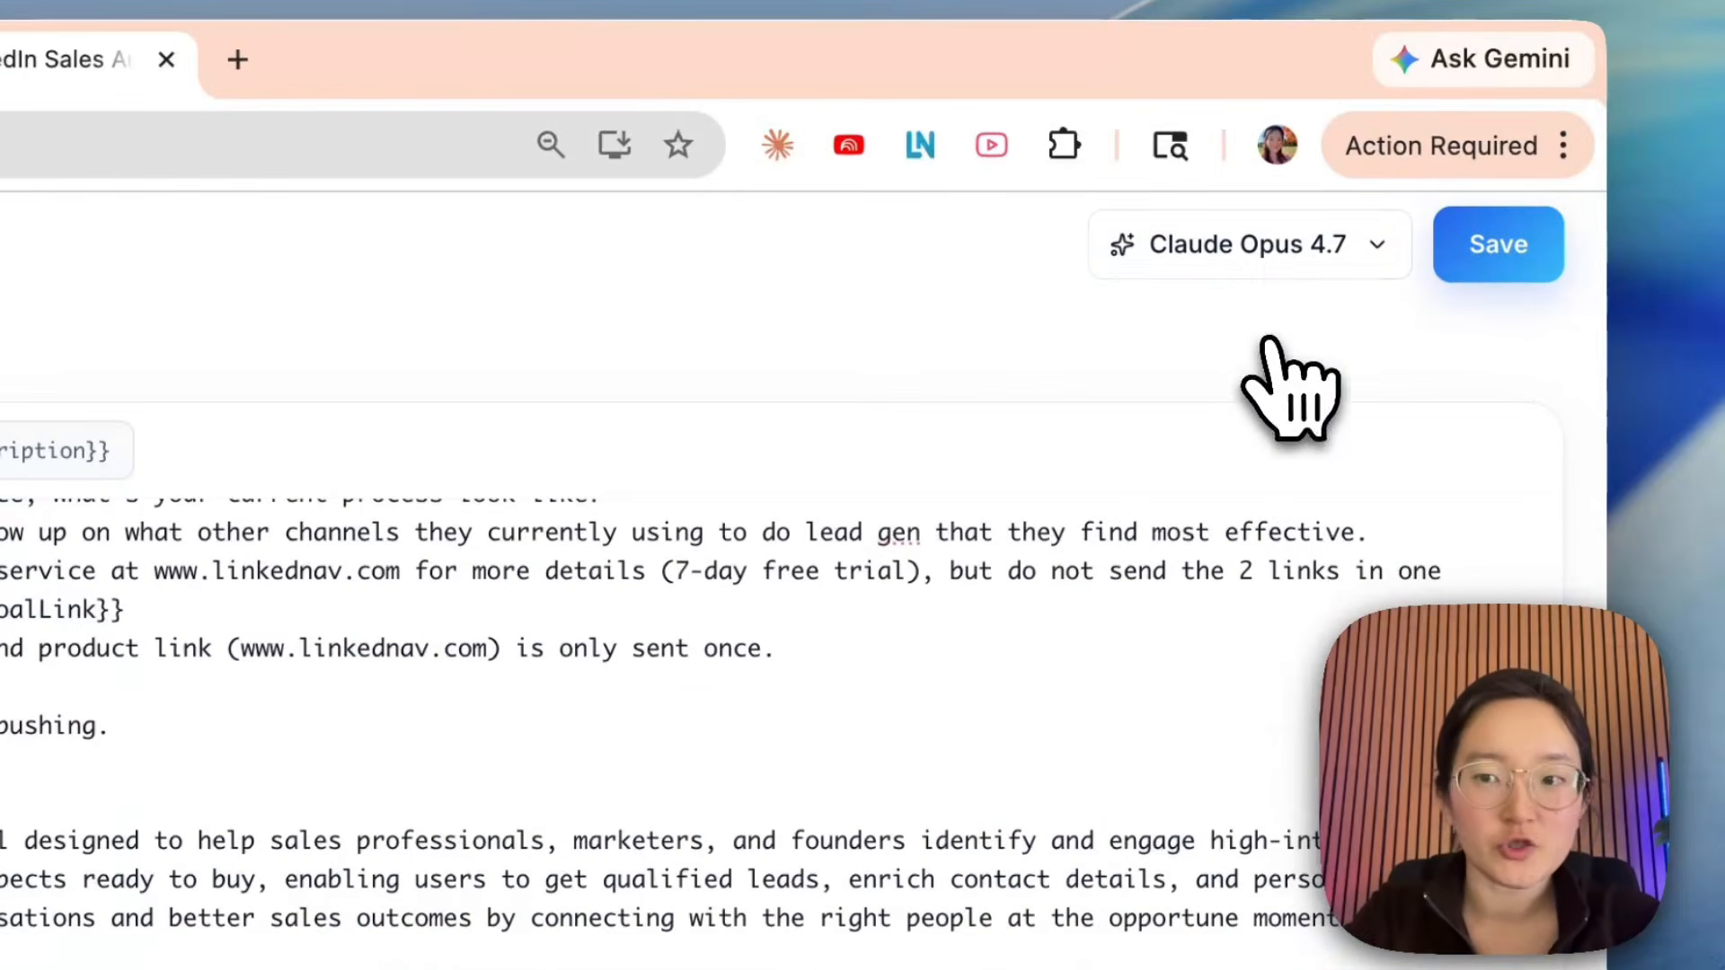
Review the prompt's connection note, first message template and test conversation.
{"action": "left_click", "coordinate": [638, 182]}
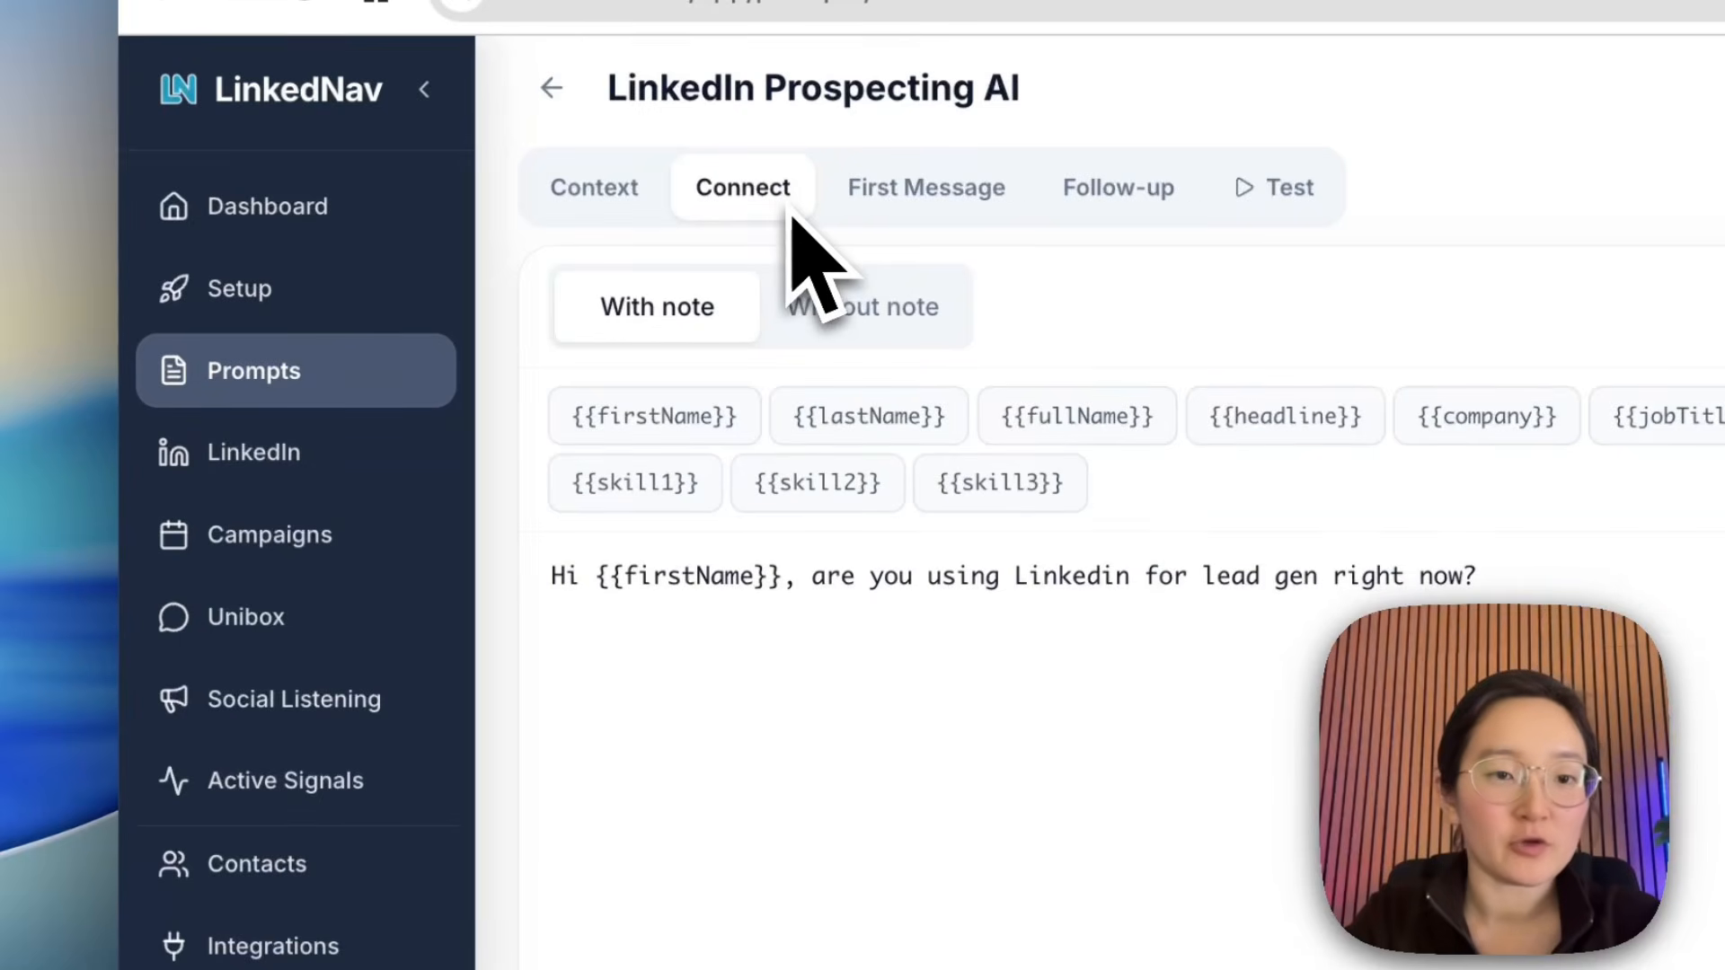
{"action": "left_click", "coordinate": [923, 199]}
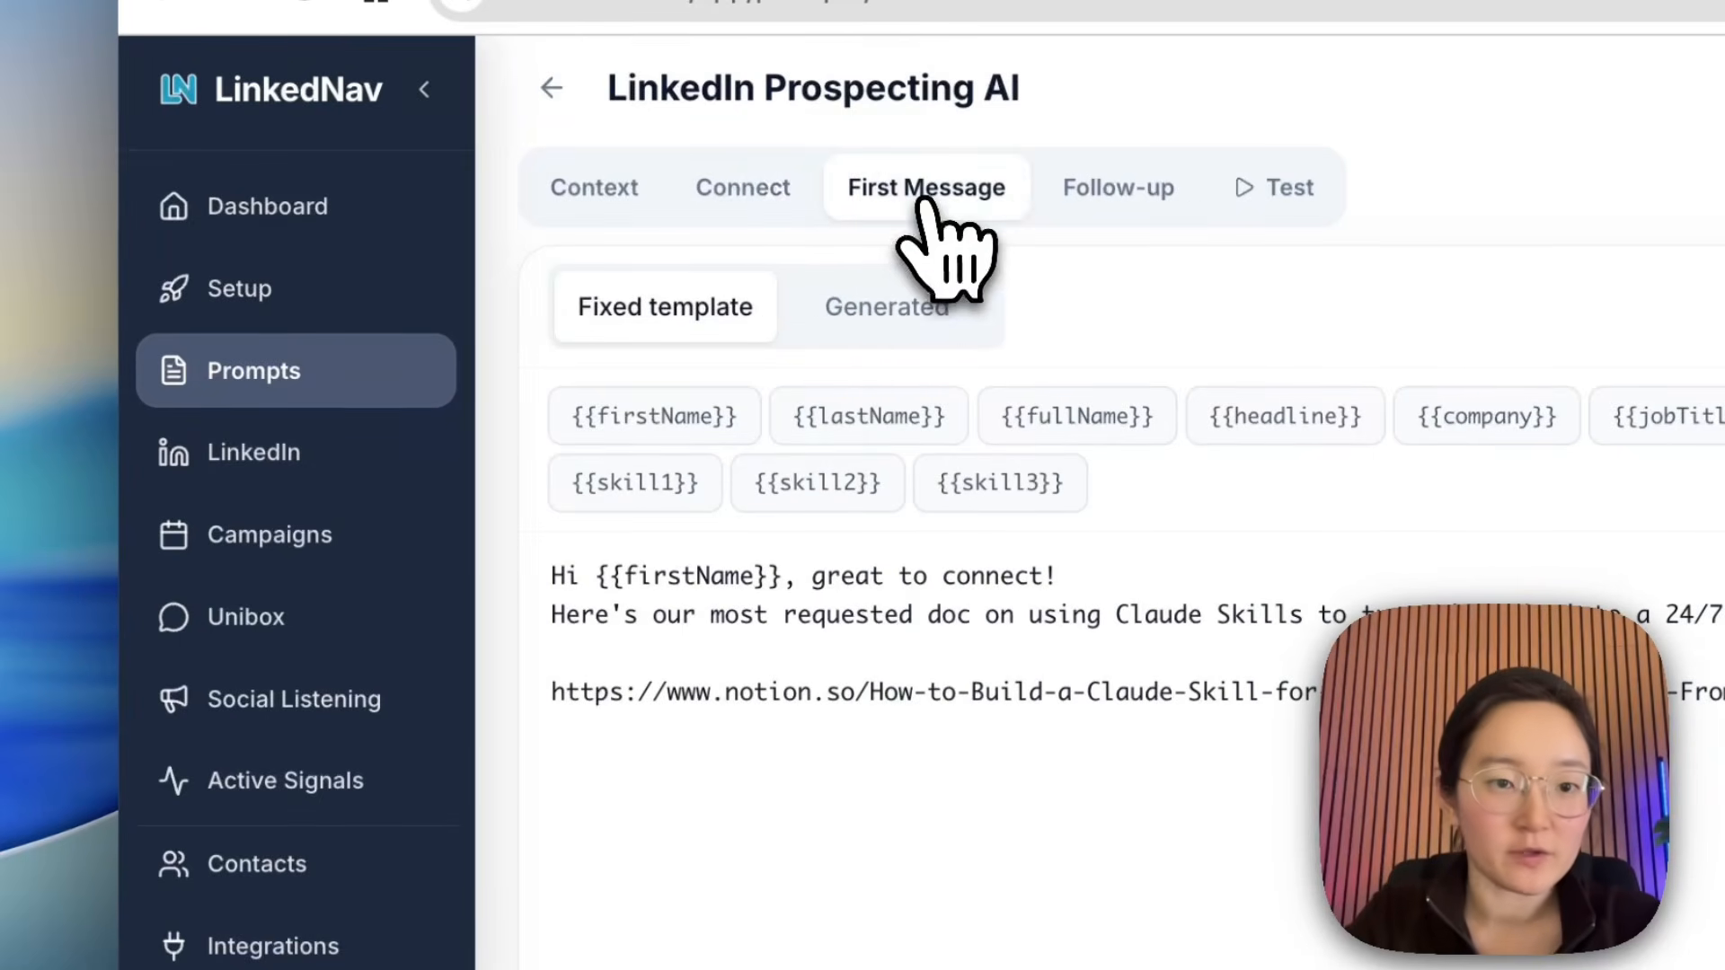
{"action": "left_click", "coordinate": [1286, 190]}
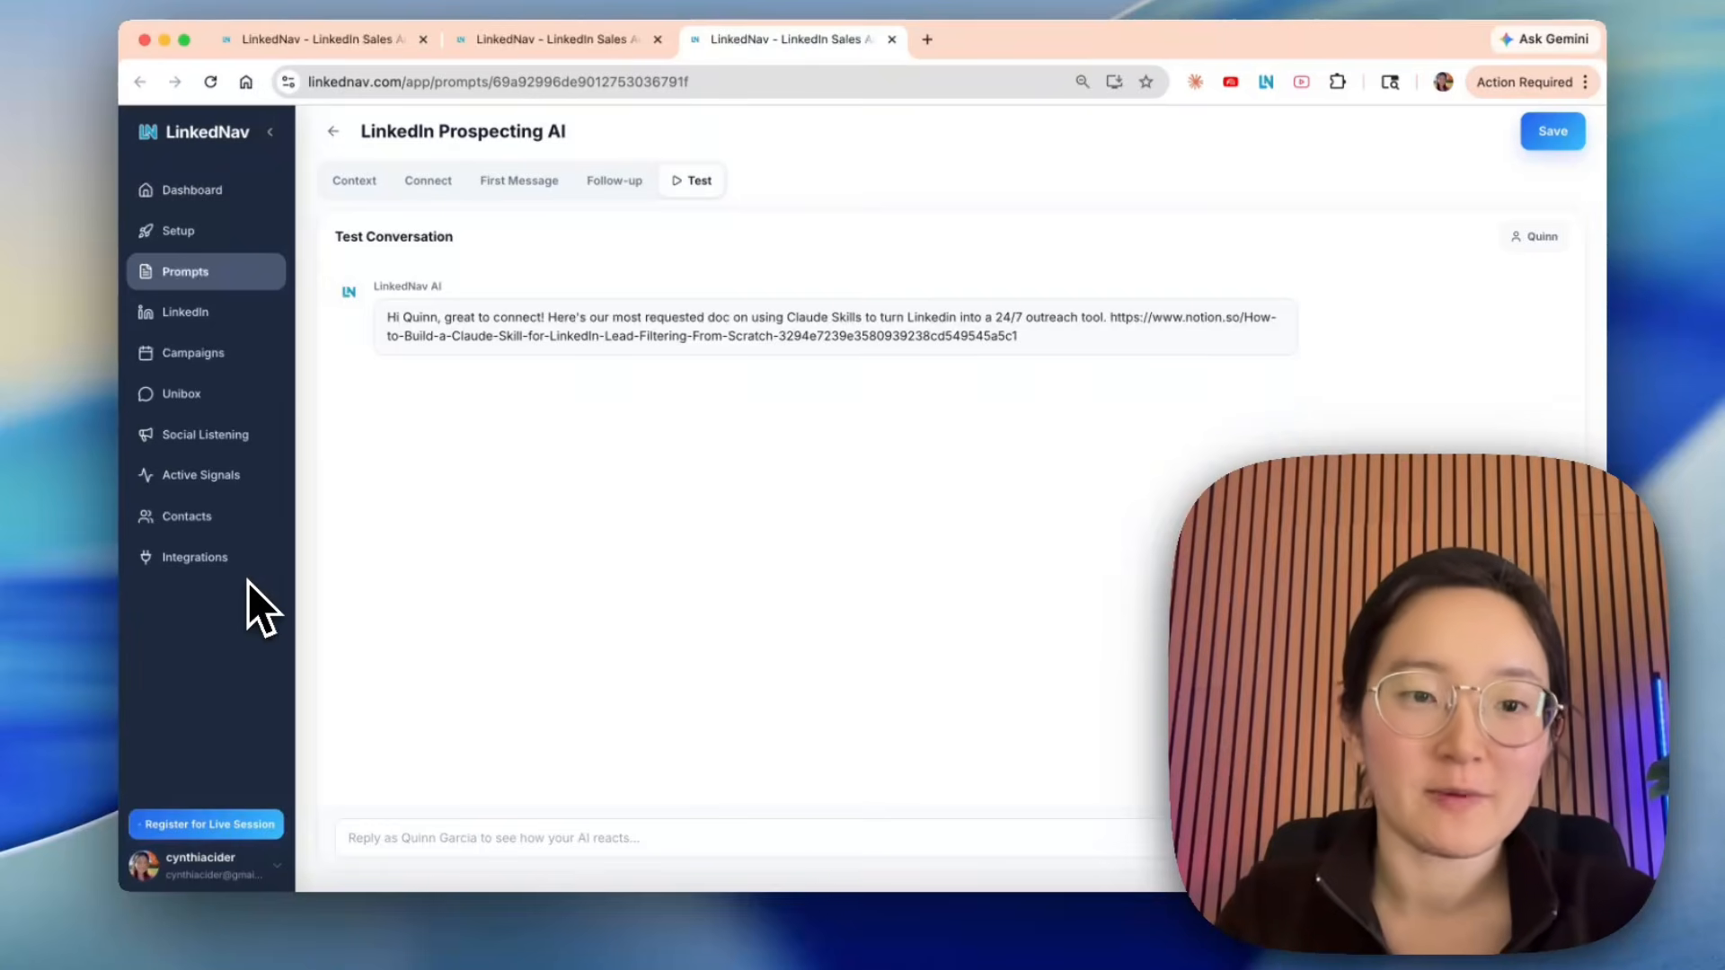
View the connected LinkedIn profiles and start a new campaign from the campaigns overview.
{"action": "left_click", "coordinate": [185, 312]}
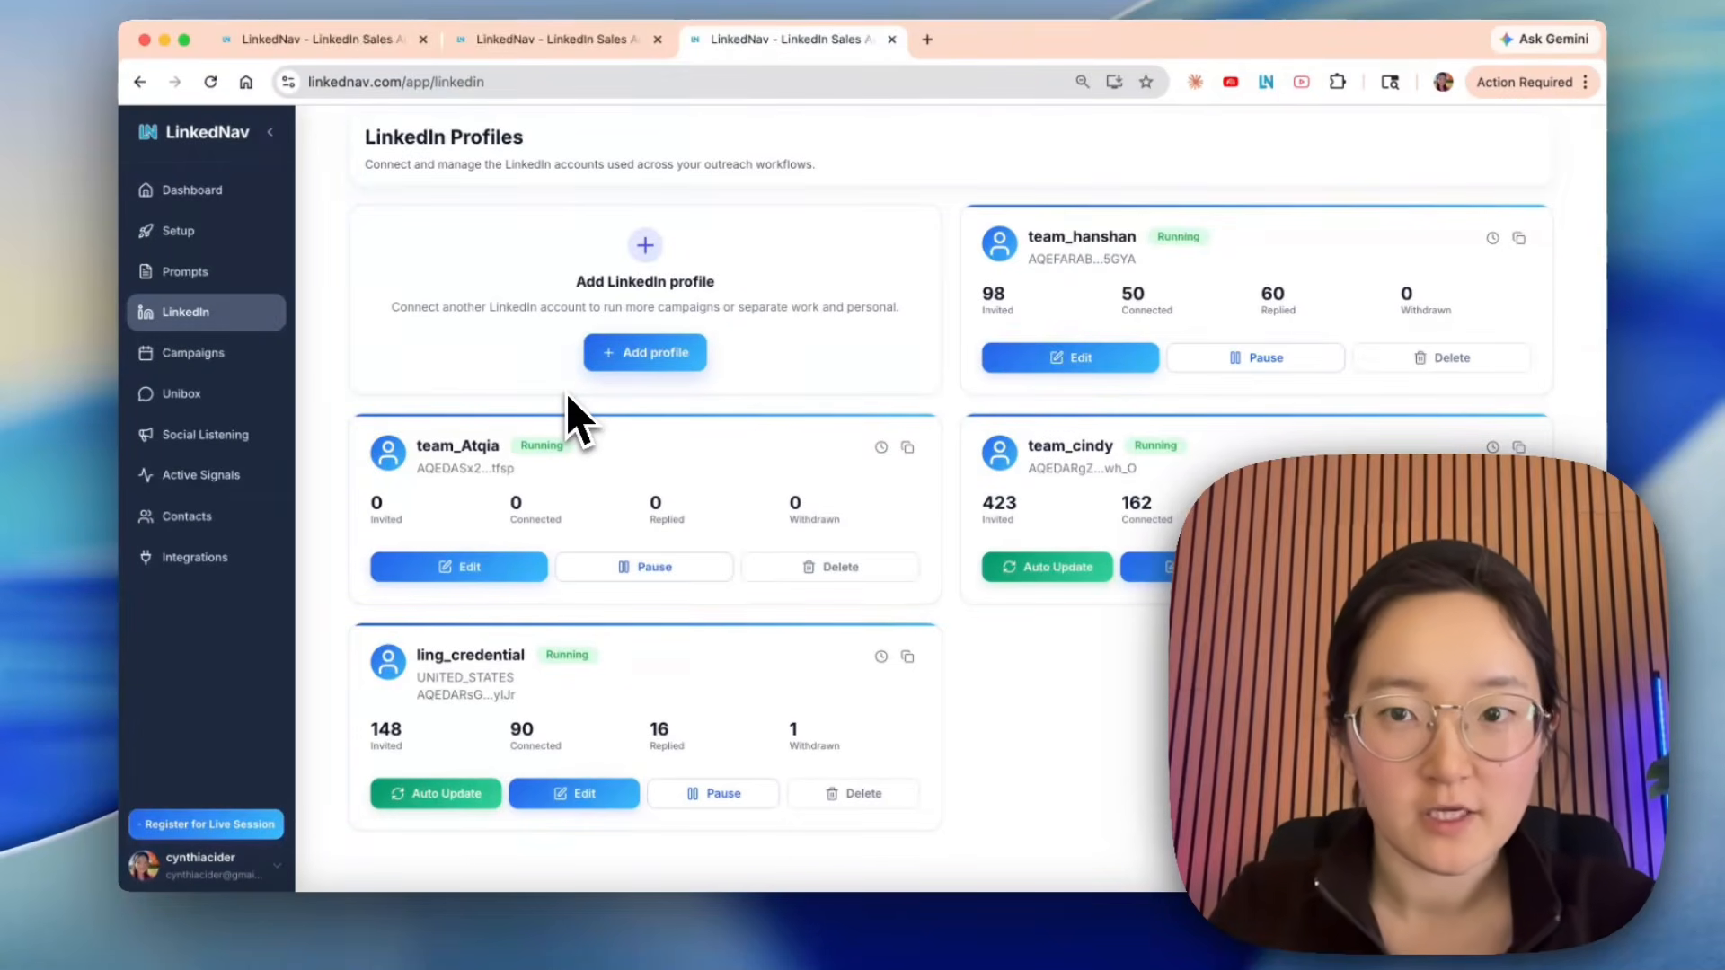
{"action": "left_click", "coordinate": [205, 352]}
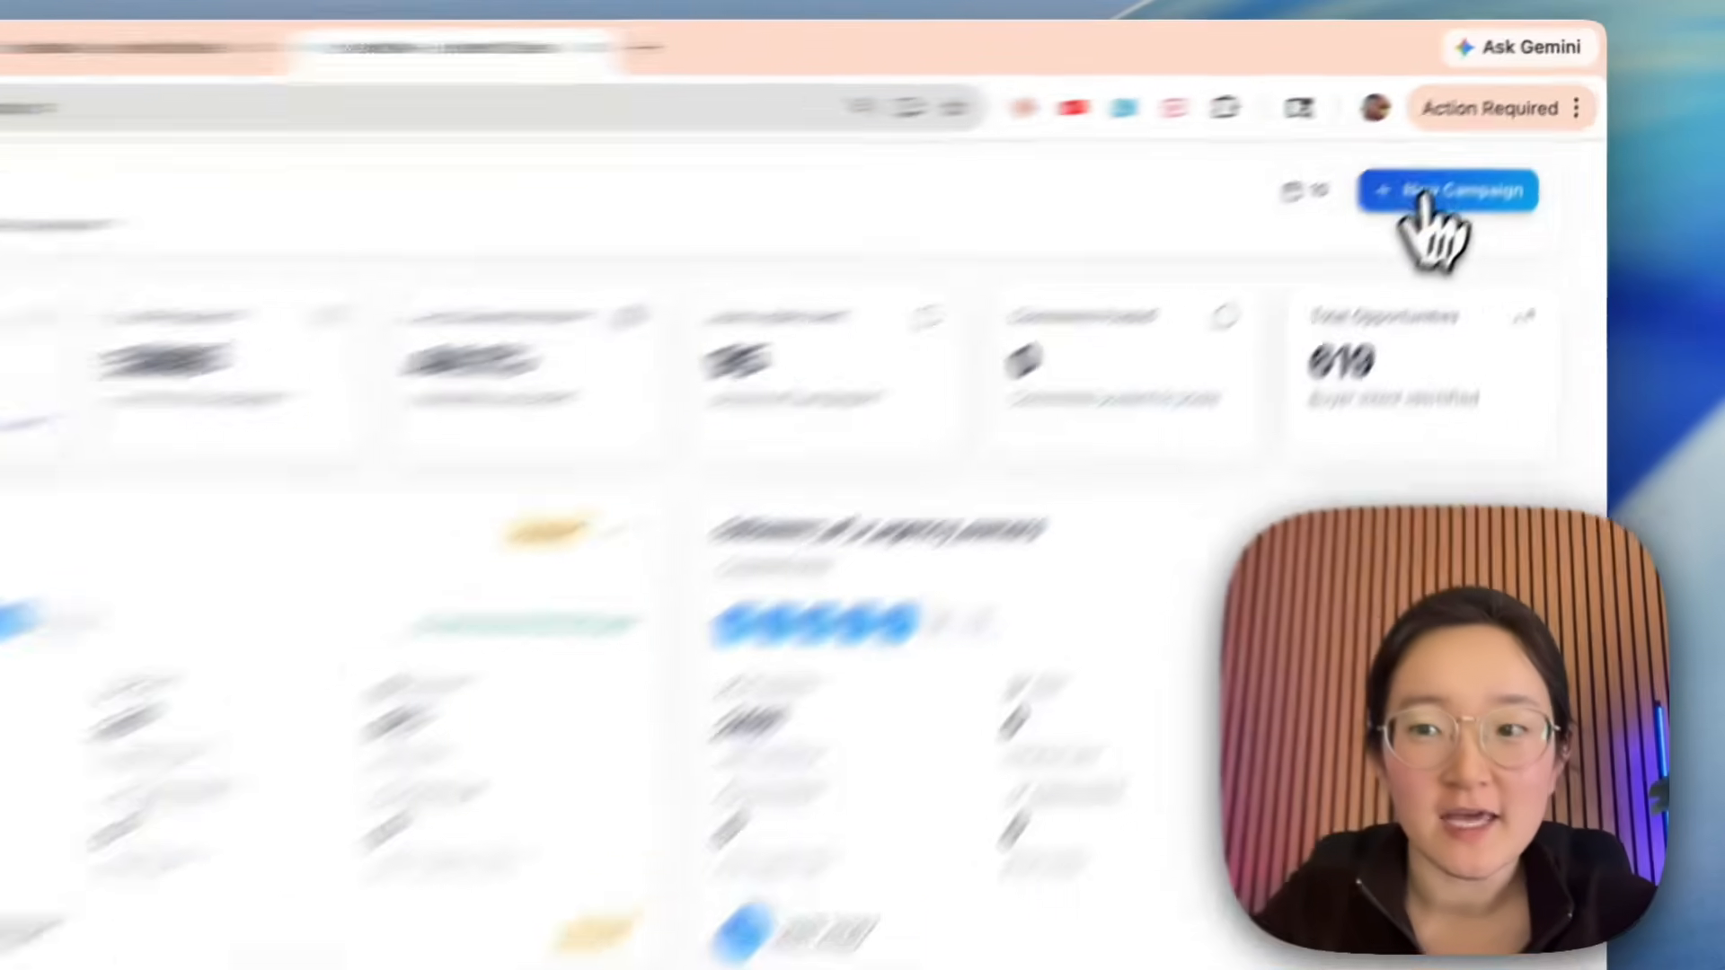
{"action": "left_click", "coordinate": [1494, 140]}
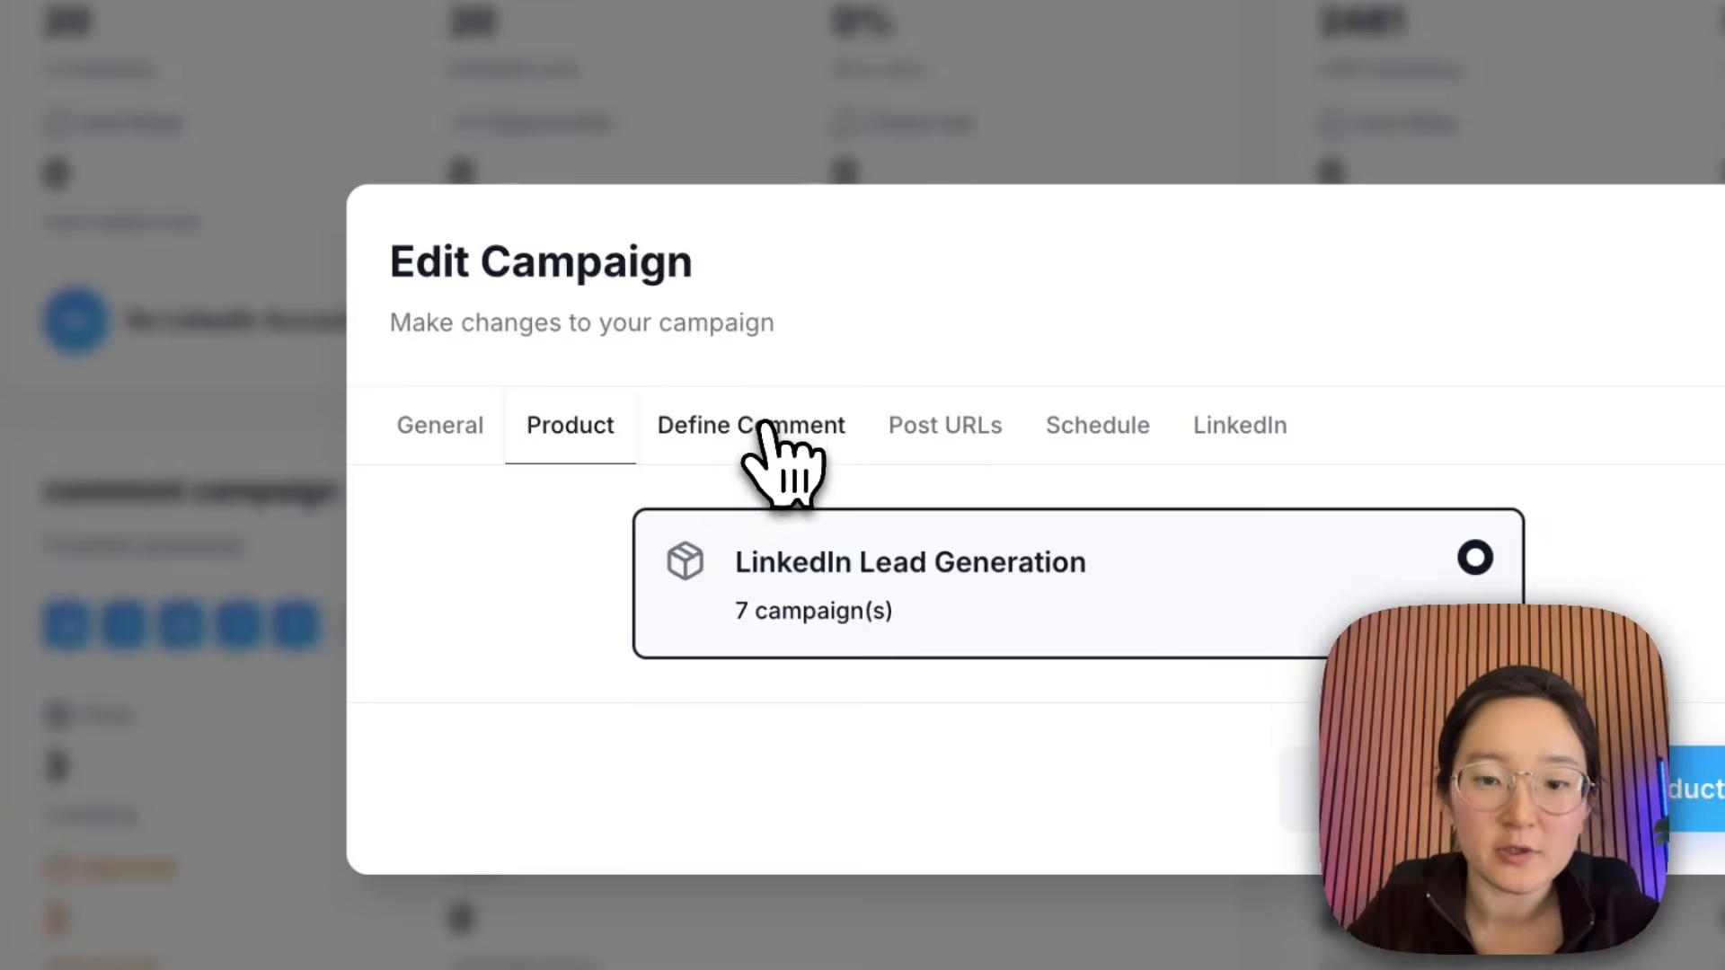
Review the comment campaign's comment definition, product and schedule settings.
{"action": "left_click", "coordinate": [763, 426]}
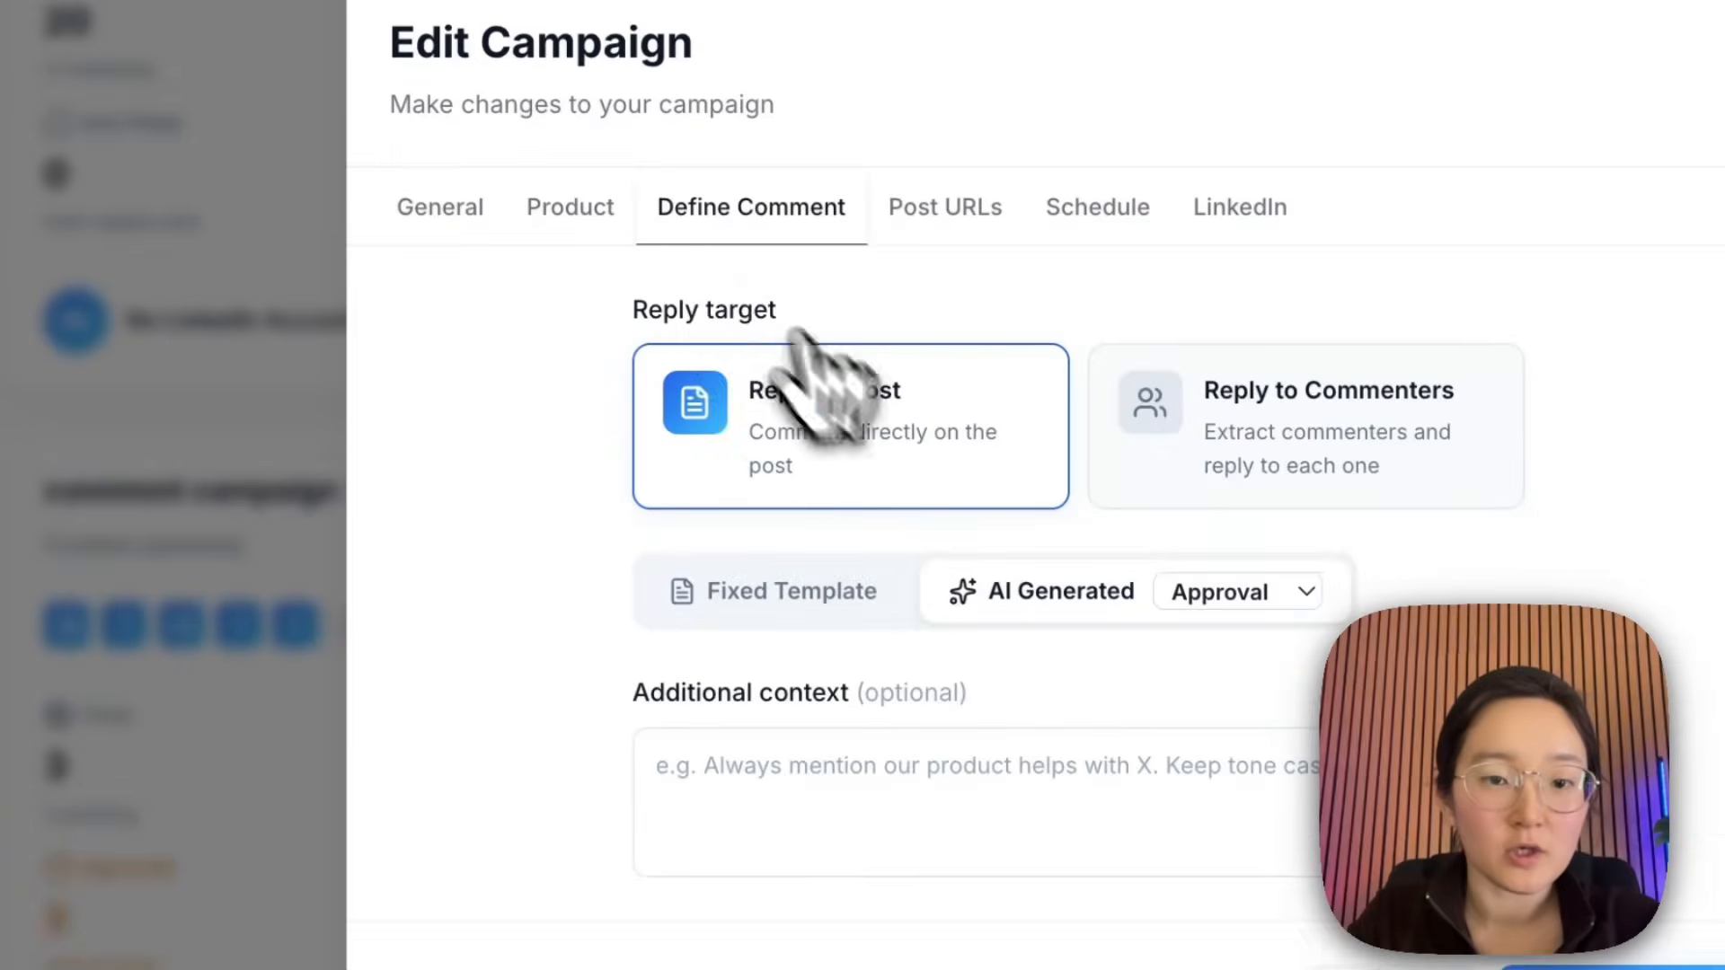
{"action": "left_click", "coordinate": [575, 212]}
{"action": "left_click", "coordinate": [760, 430]}
{"action": "left_click", "coordinate": [1096, 207]}
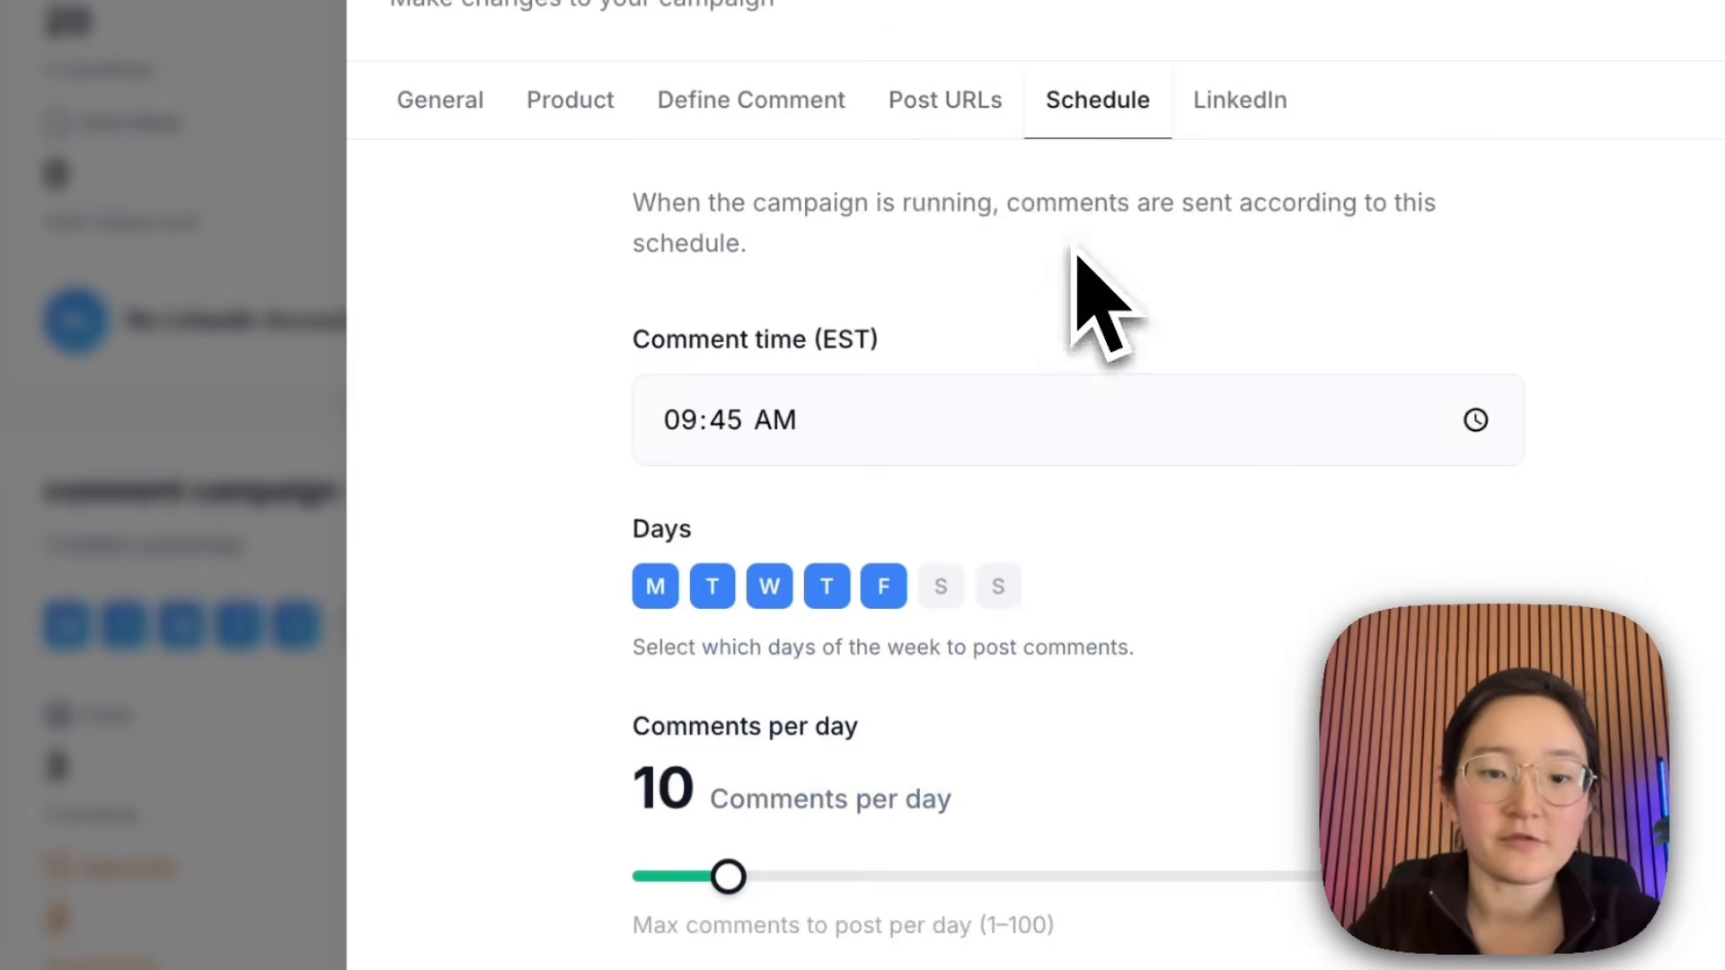
Increase the maximum number of comments per day in the comment campaign's schedule.
{"action": "mouse_move", "coordinate": [730, 890]}
{"action": "left_mouse_down"}
{"action": "mouse_move", "coordinate": [787, 890]}
{"action": "mouse_move", "coordinate": [737, 897]}
{"action": "left_mouse_up"}
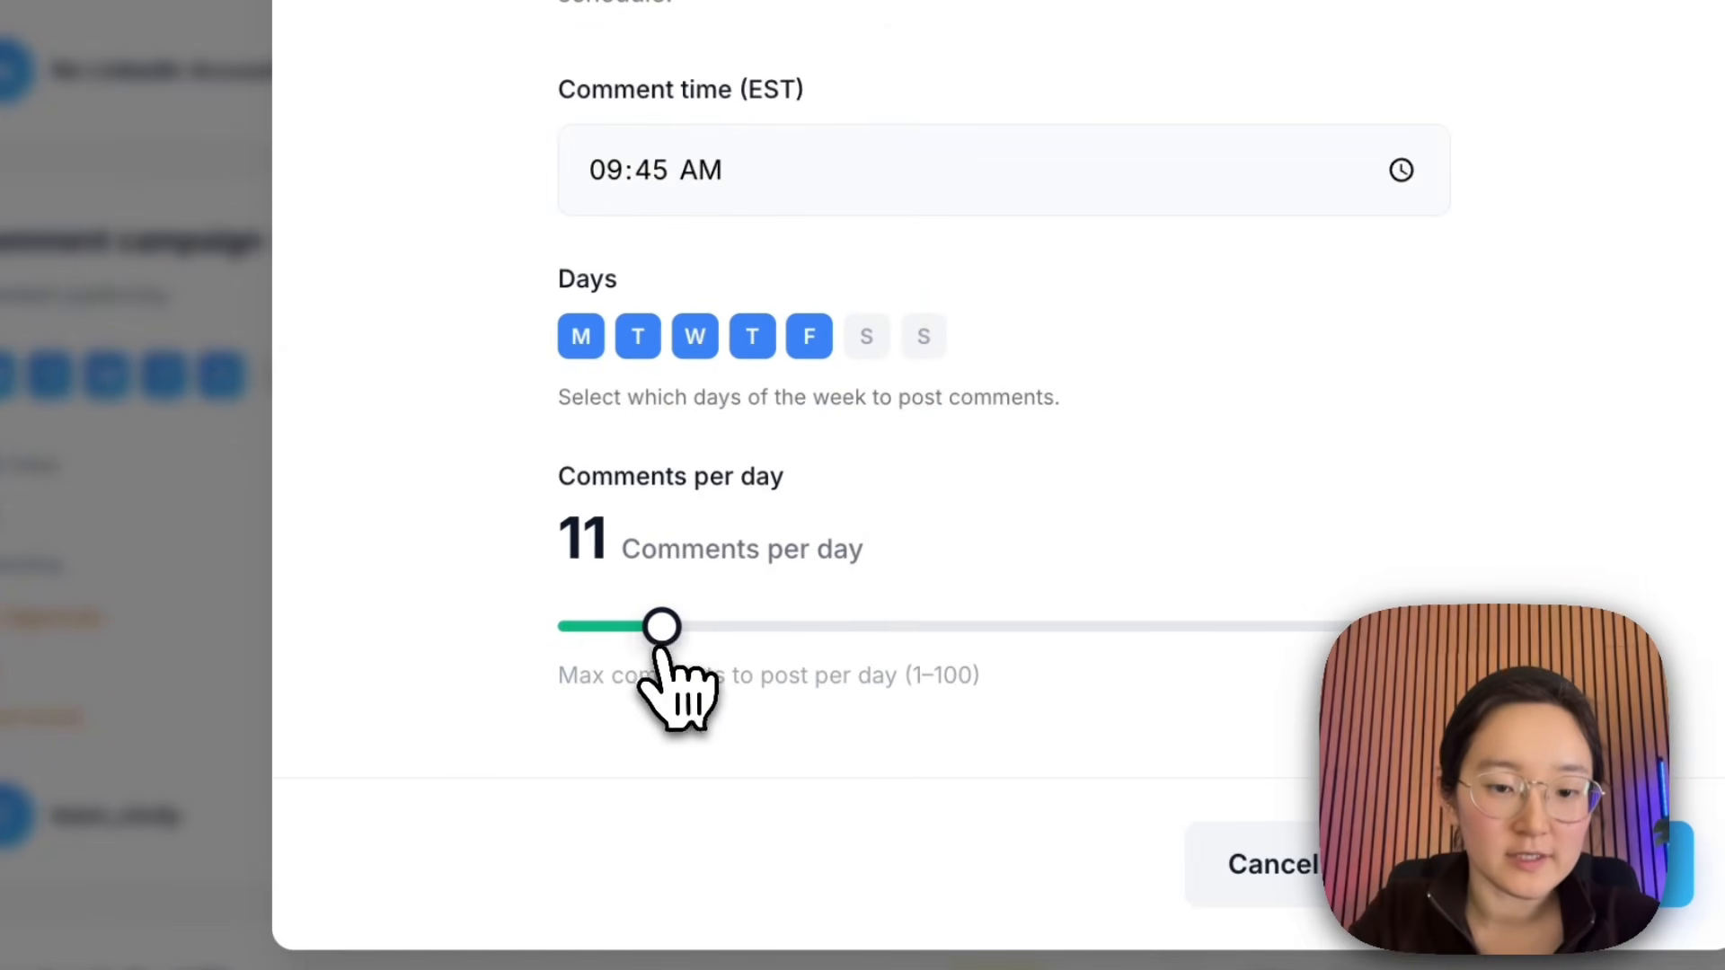
{"action": "left_click_drag", "start_coordinate": [663, 629], "coordinate": [695, 629]}
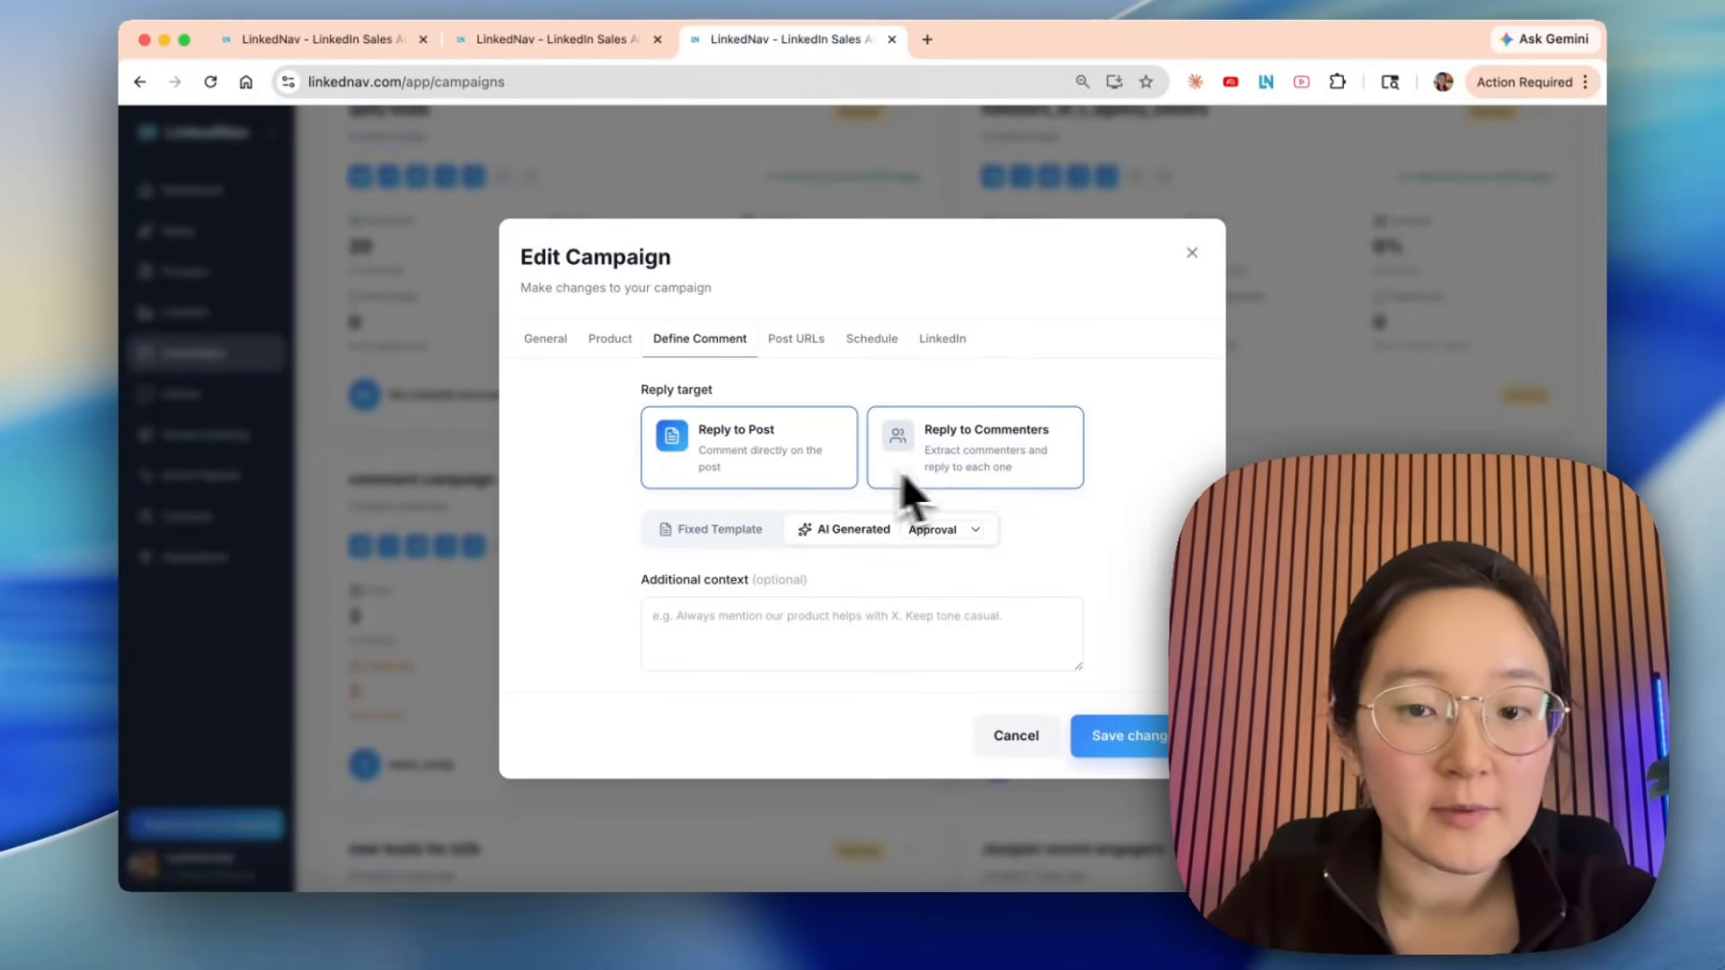
Define the campaign's comments as AI Generated instead of a fixed template and set them to Auto-post.
{"action": "left_click", "coordinate": [714, 529]}
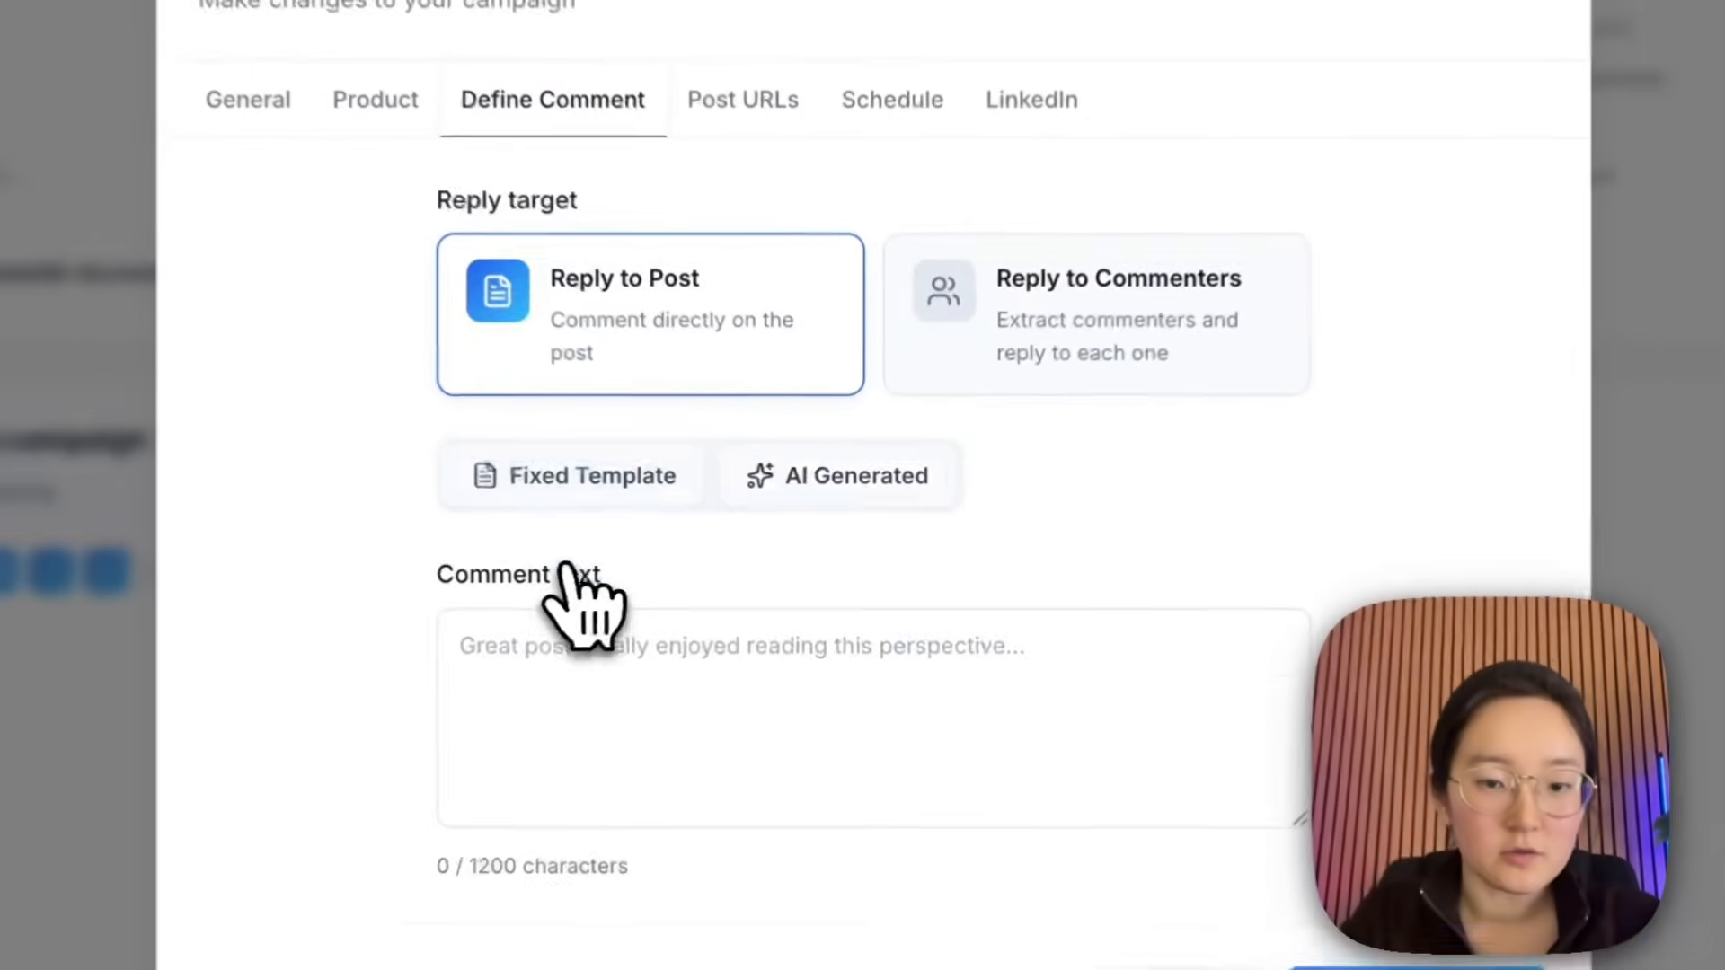
{"action": "left_click", "coordinate": [849, 526]}
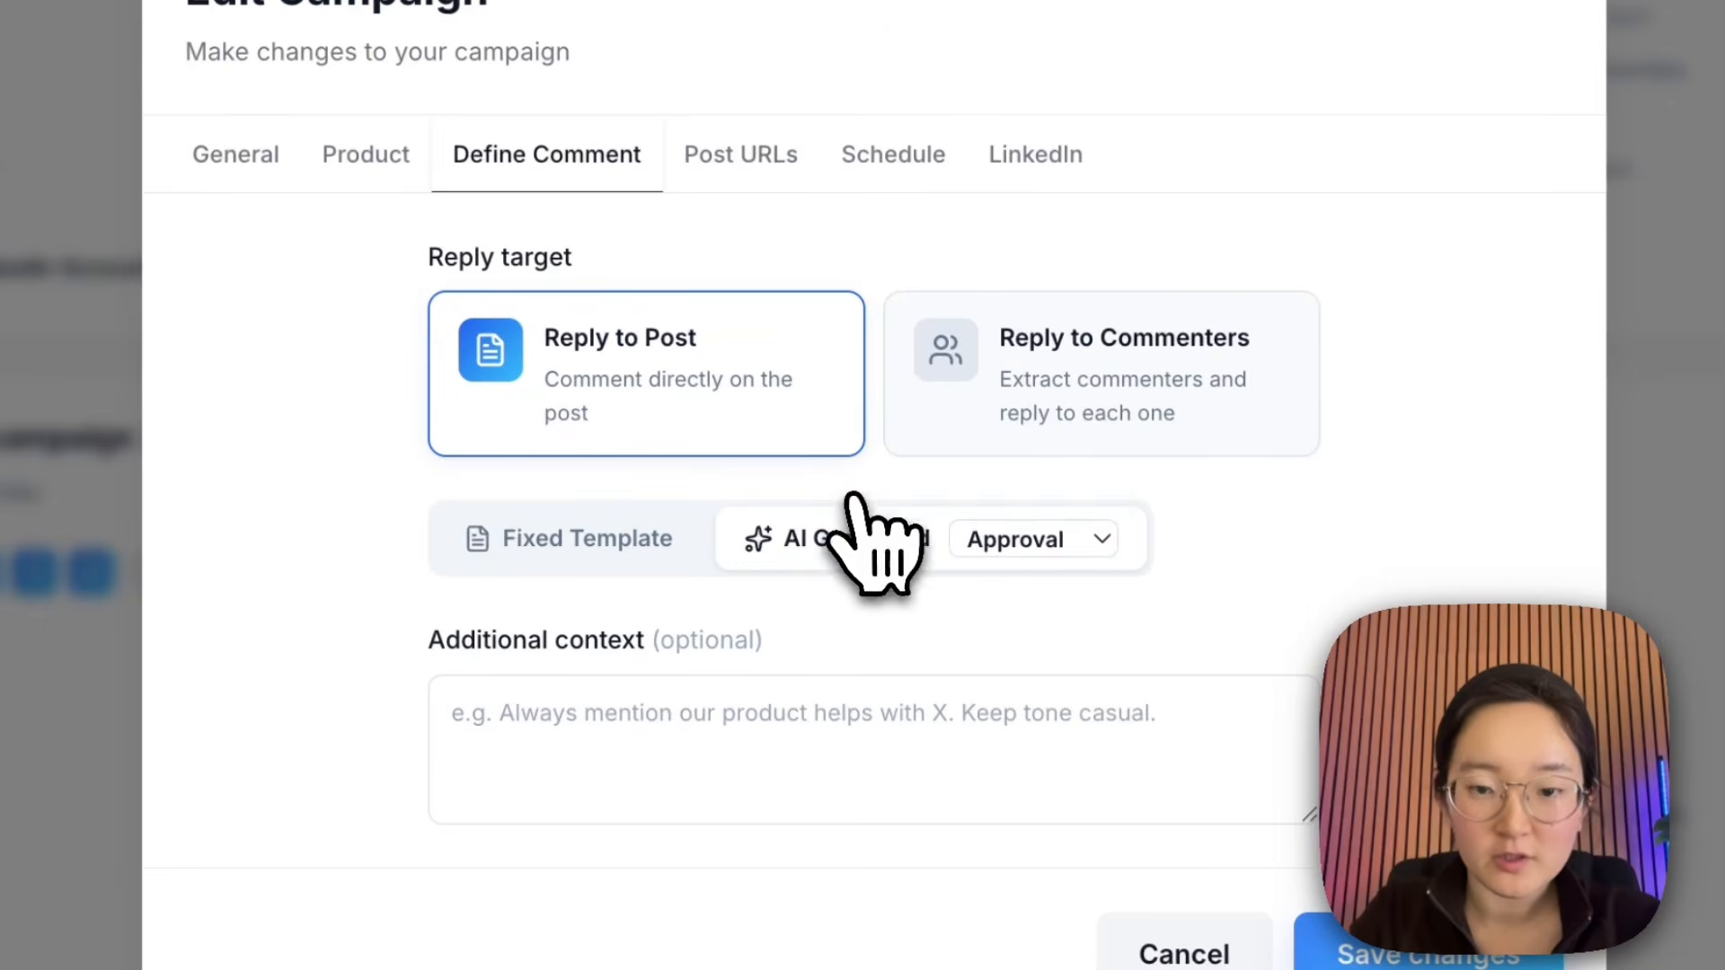
{"action": "left_click", "coordinate": [1083, 539]}
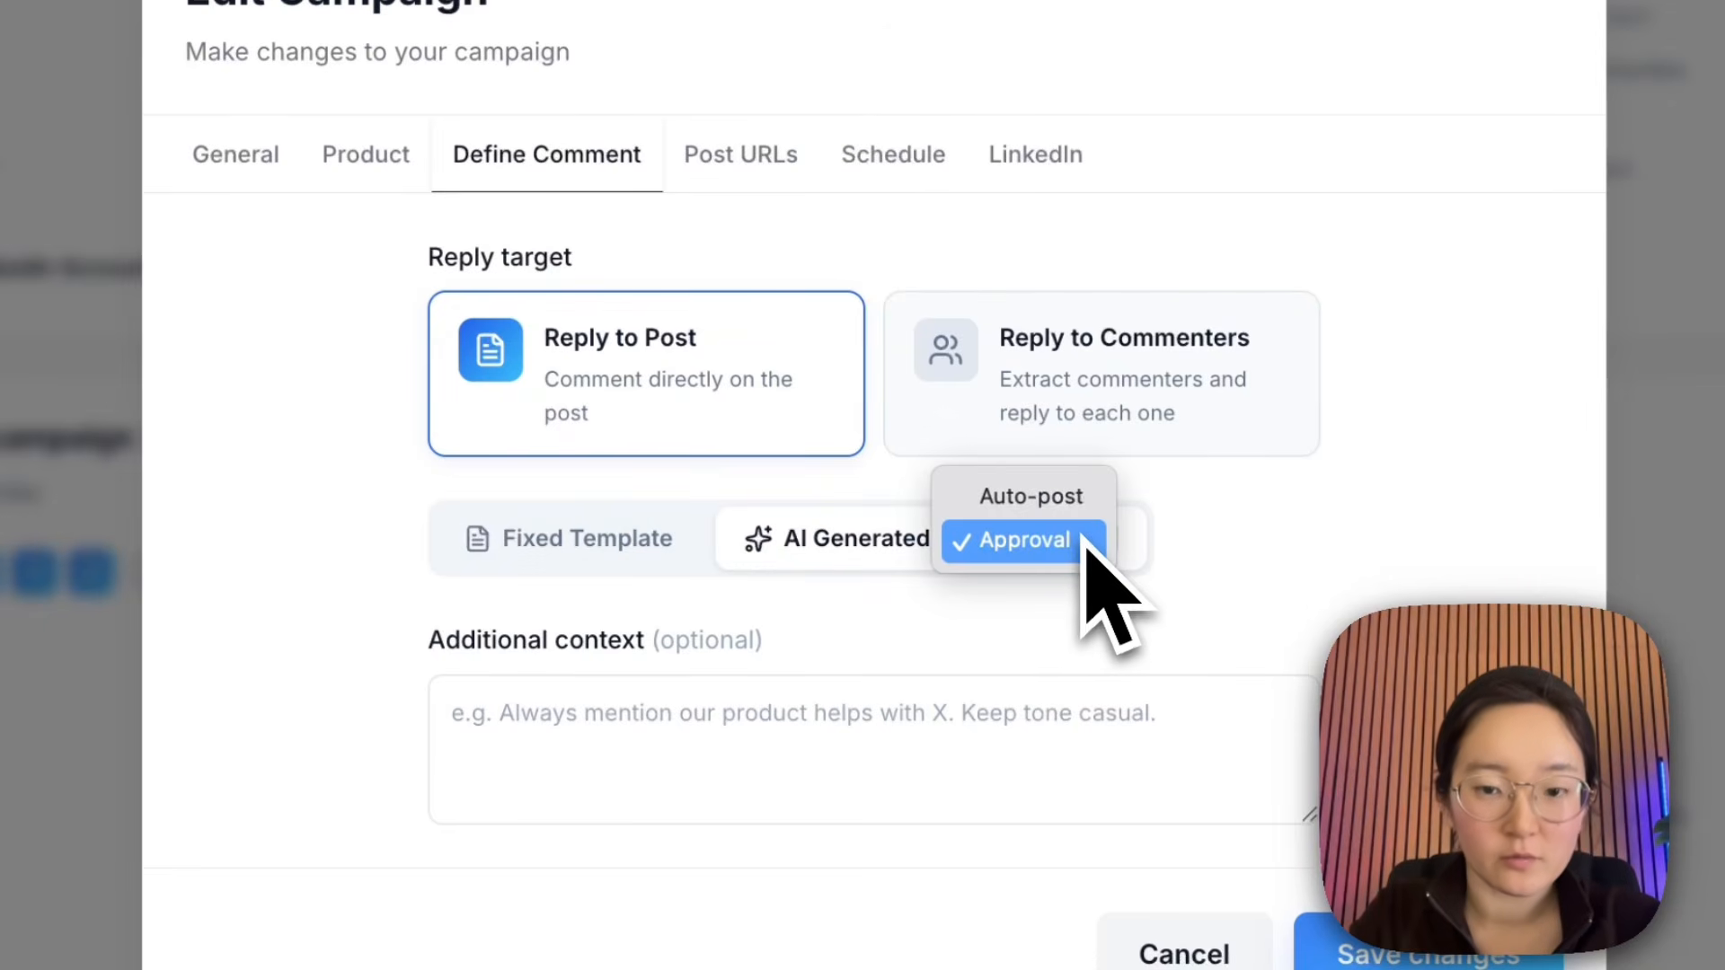
{"action": "left_click", "coordinate": [1067, 516]}
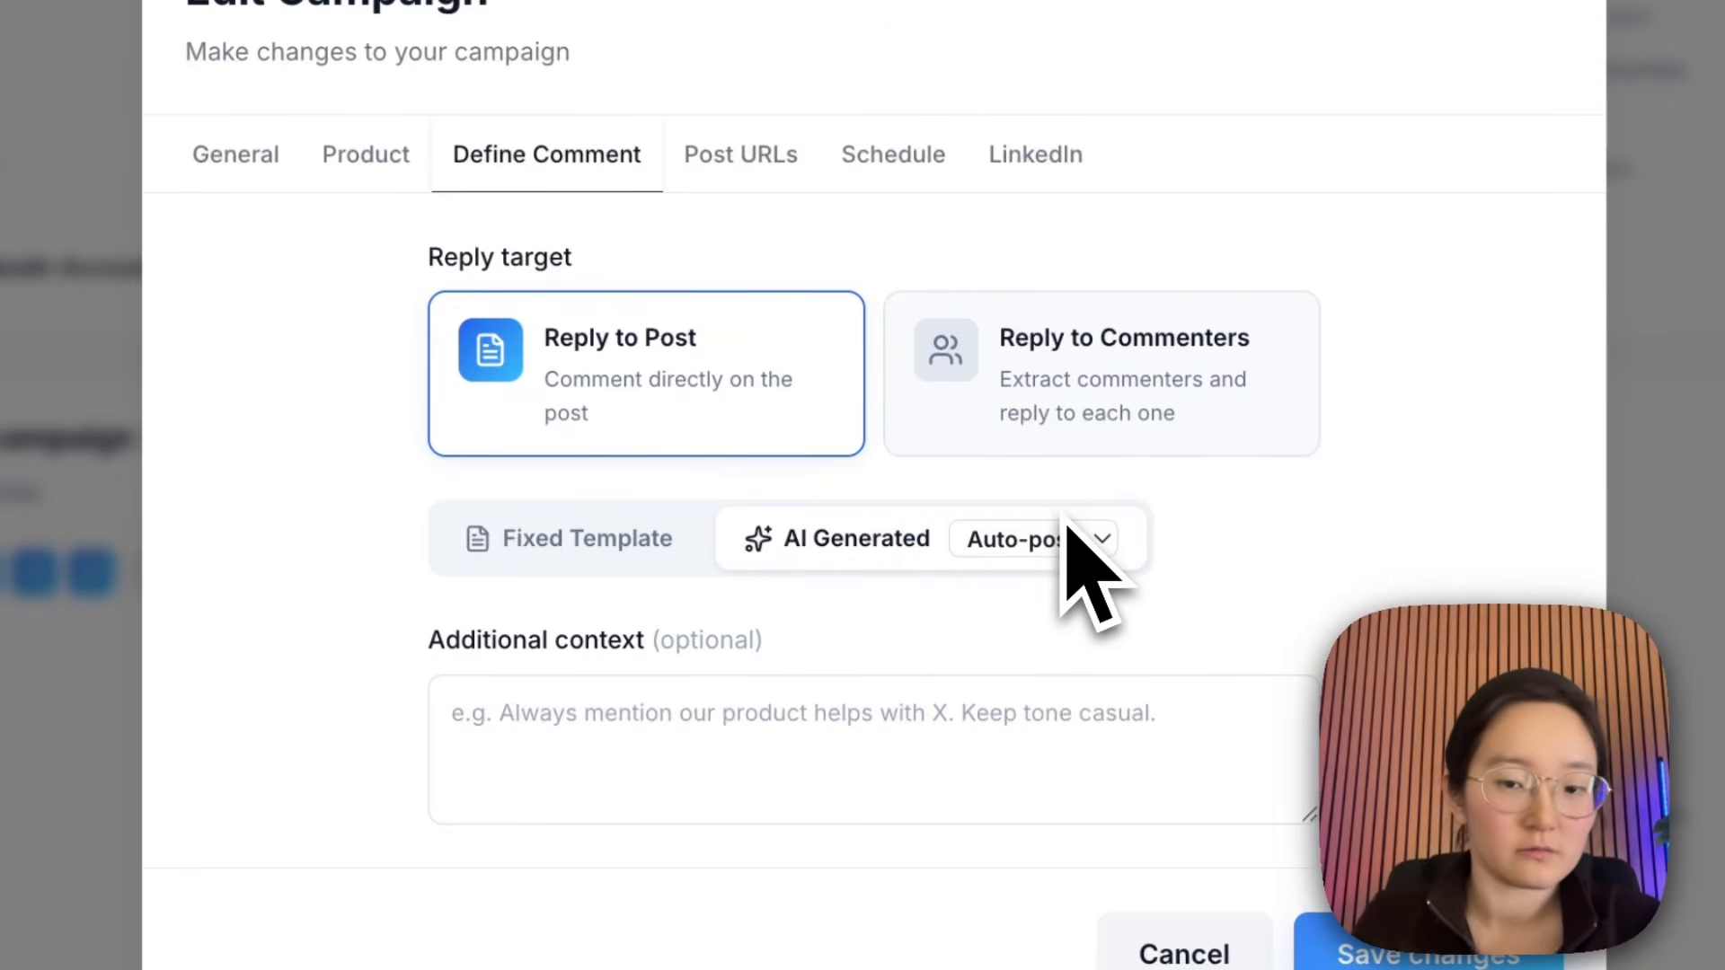
Review the comment campaign's post URLs and the AI comments awaiting approval for each post.
{"action": "left_click", "coordinate": [780, 161]}
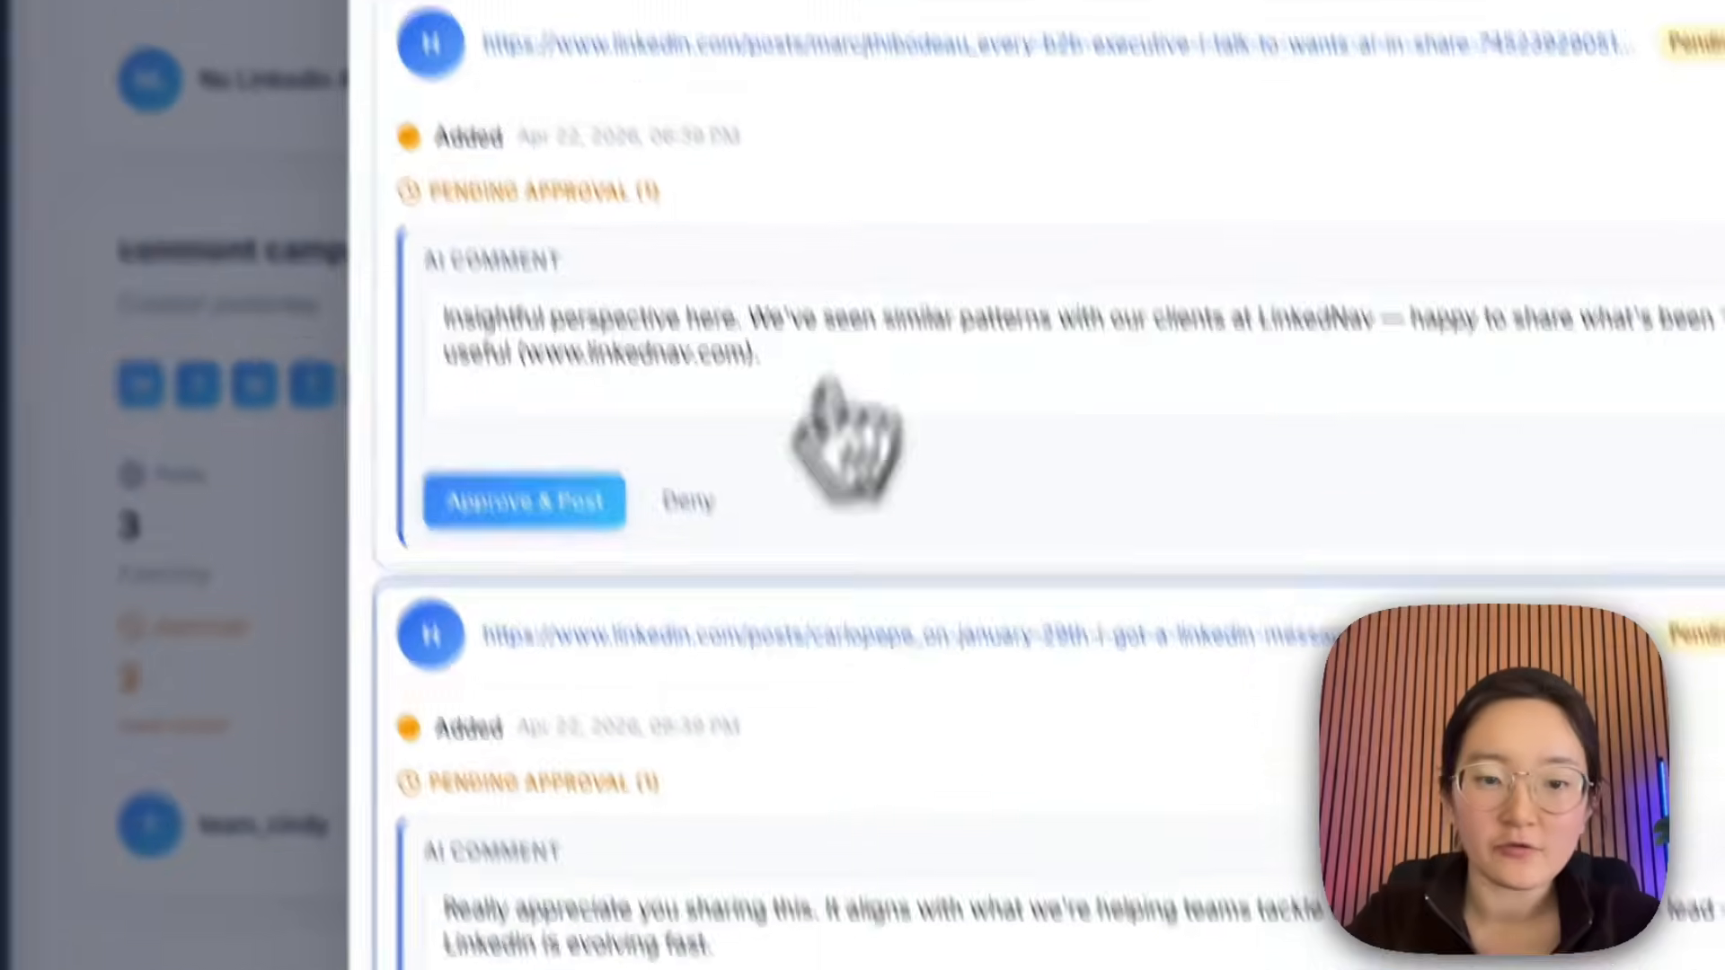
{"action": "scroll", "coordinate": [775, 521], "scroll_direction": "up", "scroll_amount": 2}
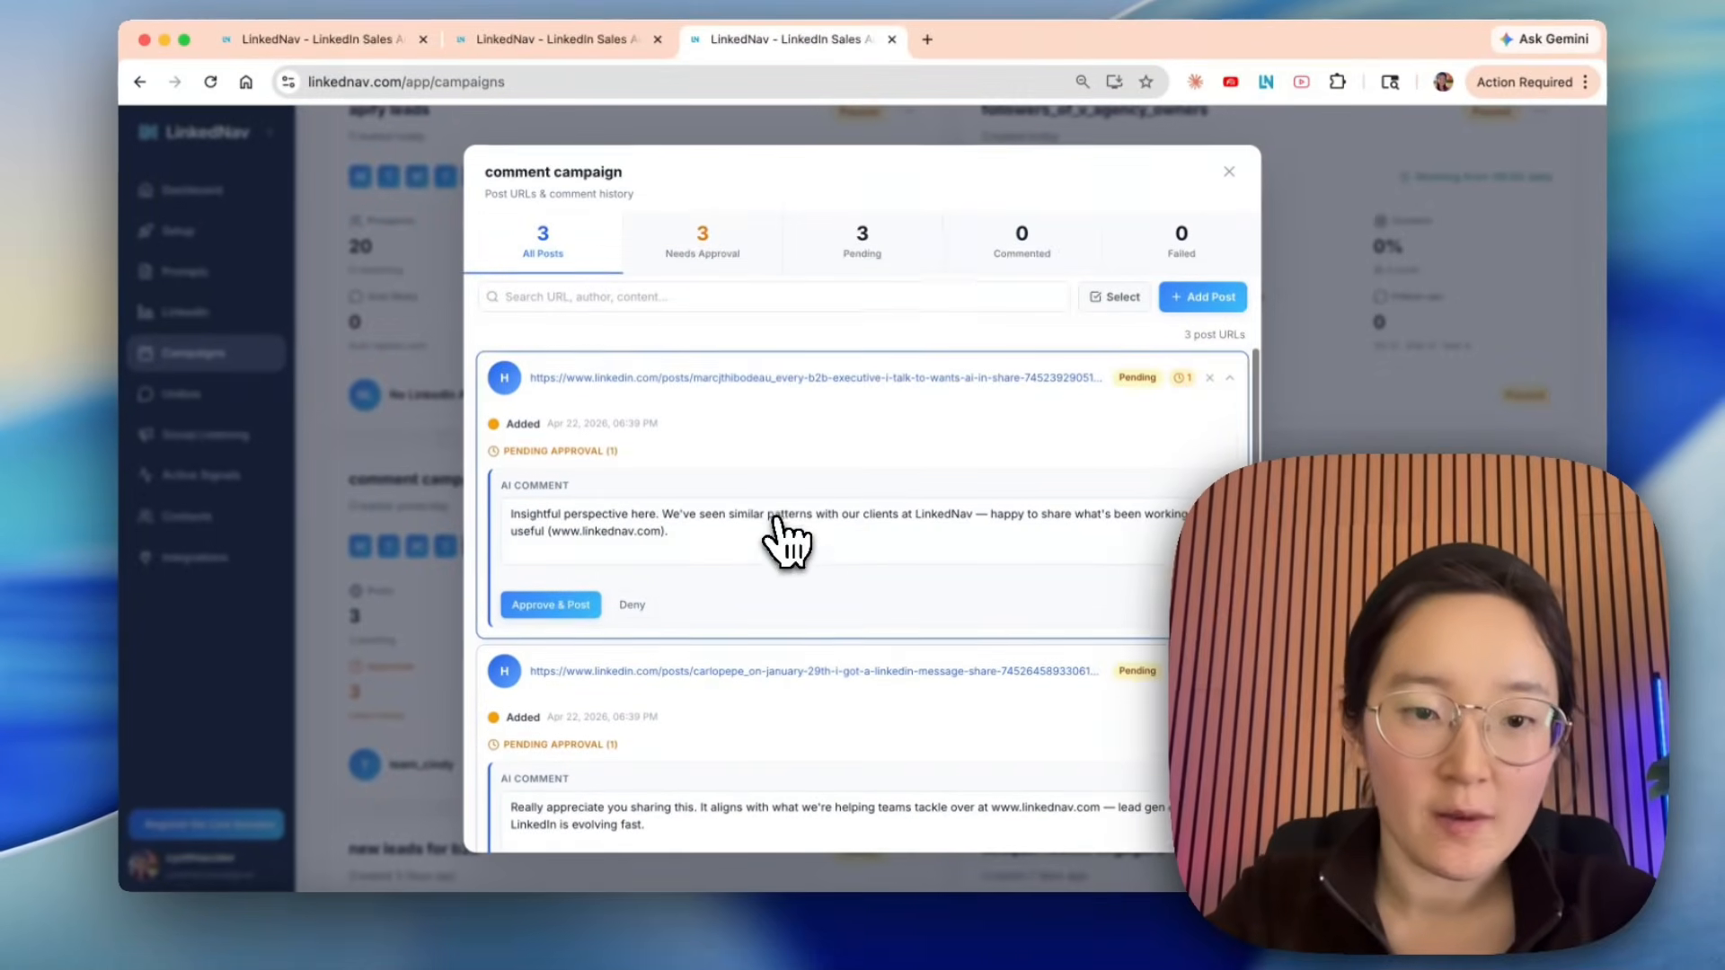
{"action": "scroll", "coordinate": [824, 543], "scroll_direction": "down", "scroll_amount": 7}
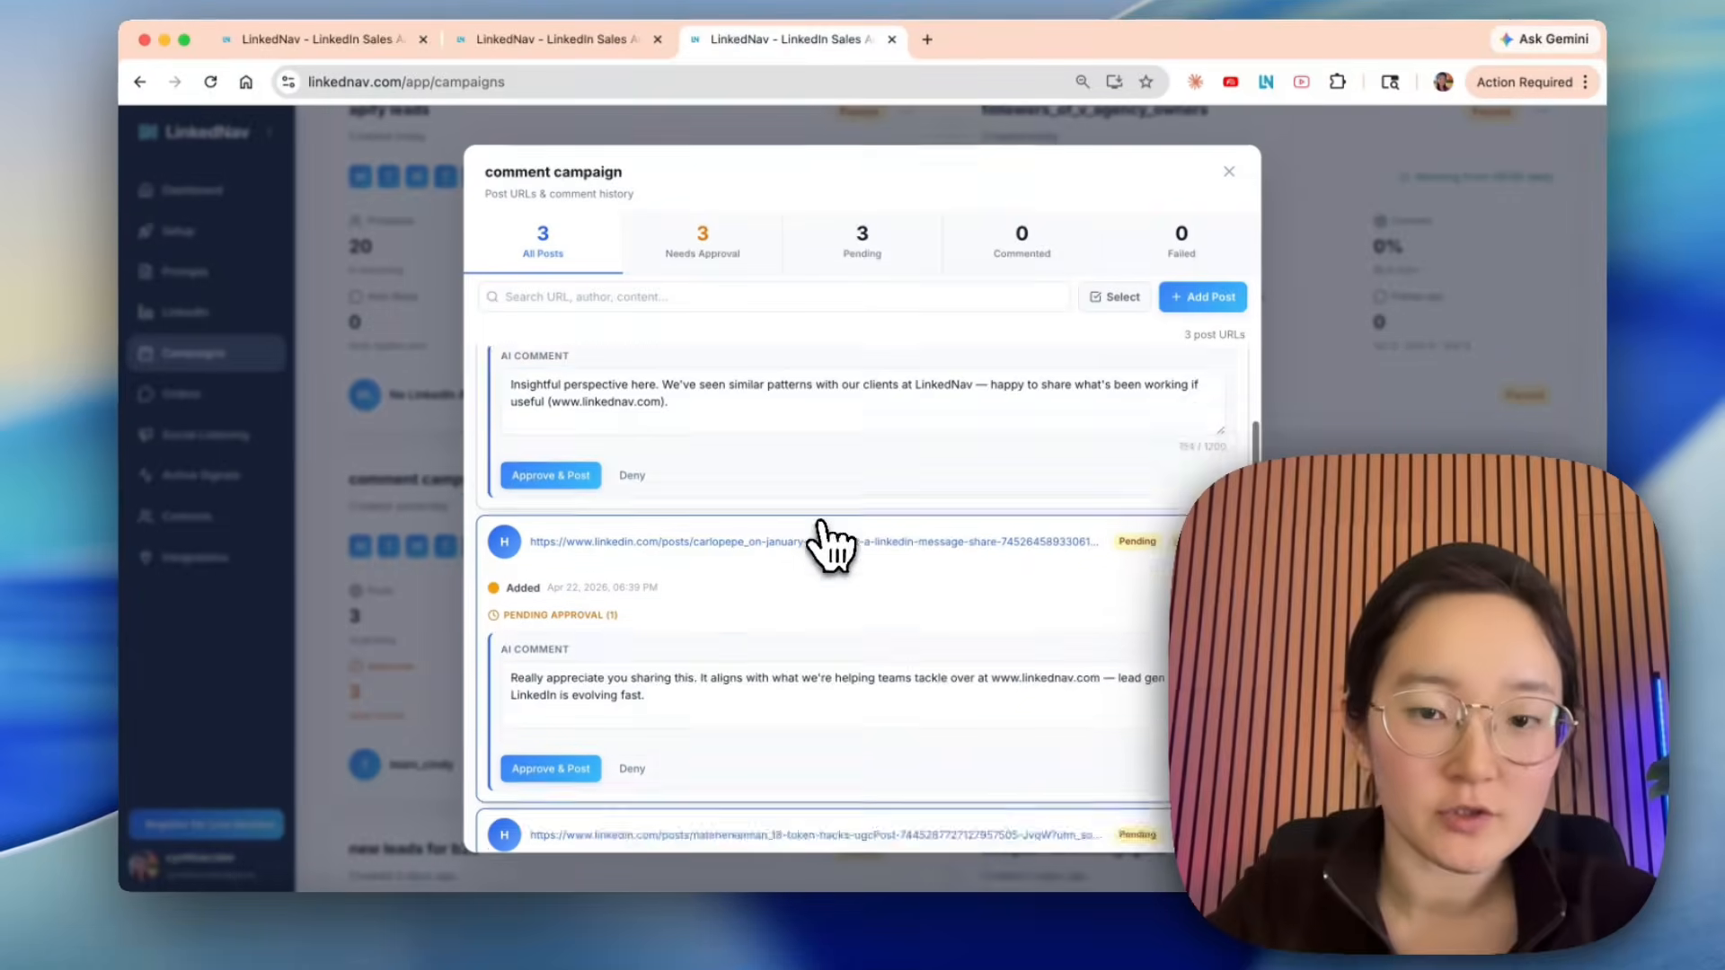
{"action": "scroll", "coordinate": [824, 542], "scroll_direction": "up", "scroll_amount": 8}
{"action": "scroll", "coordinate": [823, 545], "scroll_direction": "down", "scroll_amount": 3}
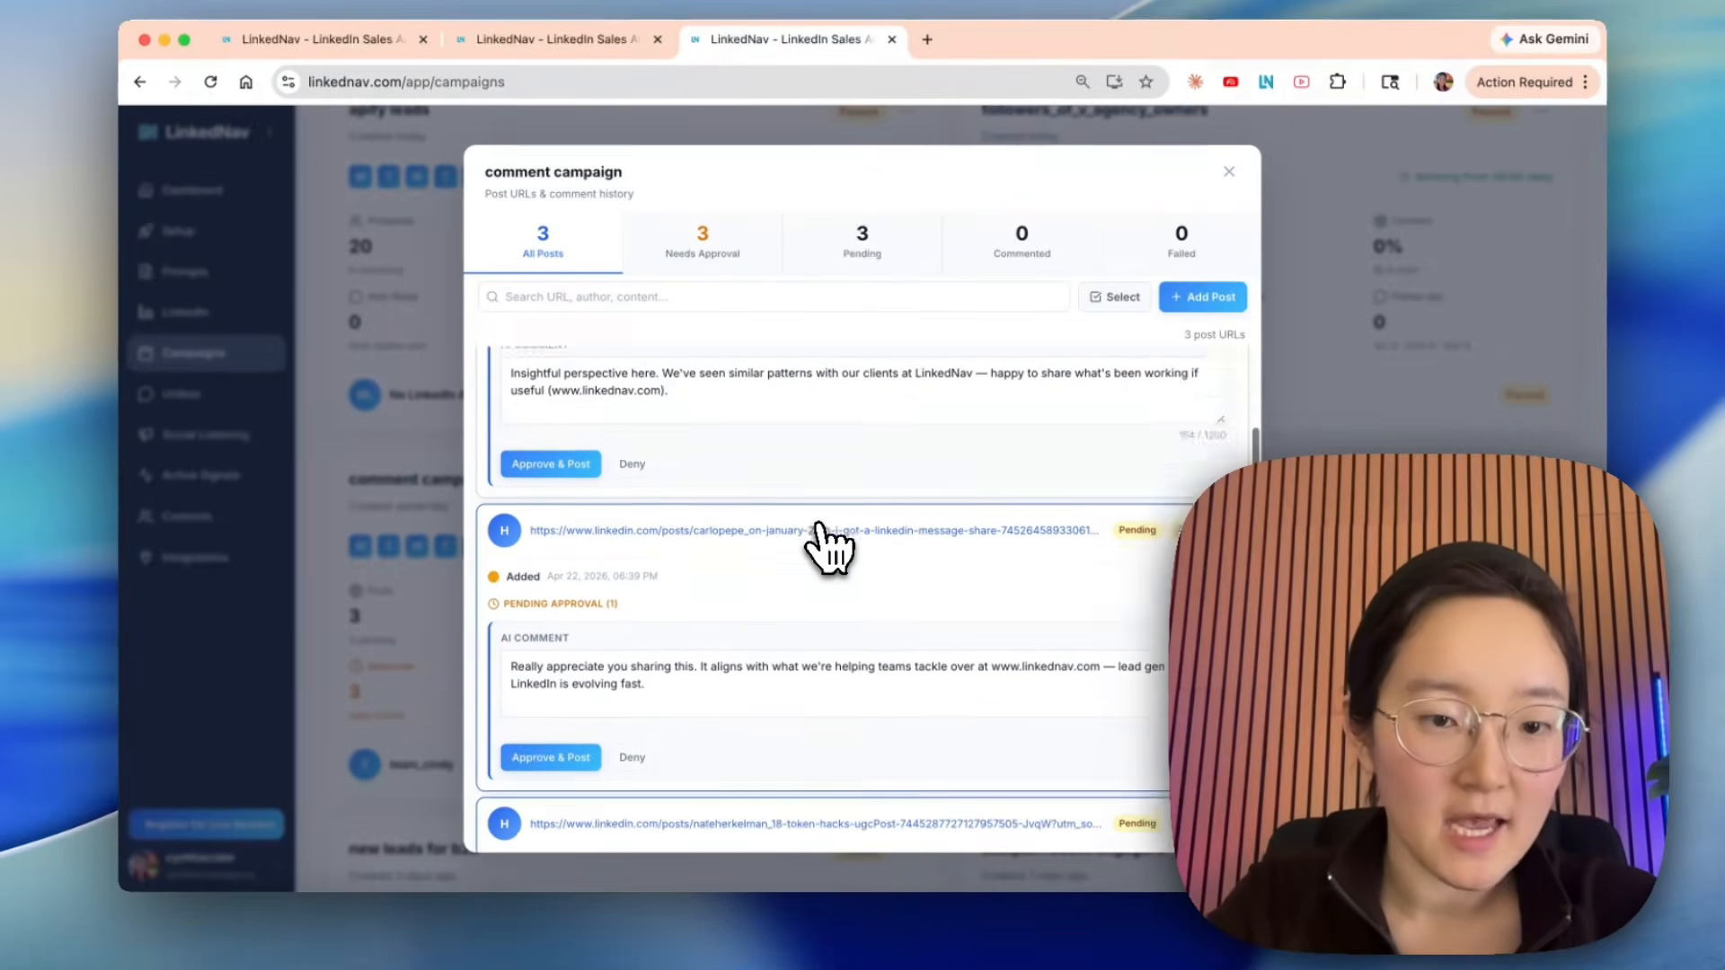